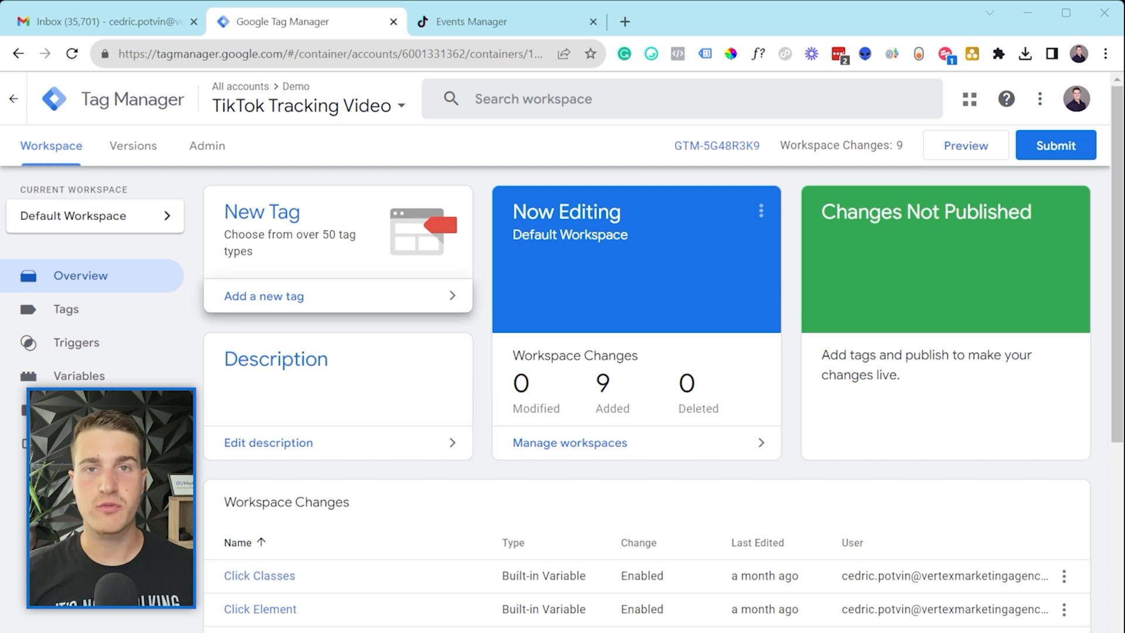
# Step: From the Admin page, start a new container with the Server platform
pyautogui.moveTo(151, 53); pyautogui.dragTo(279, 51)
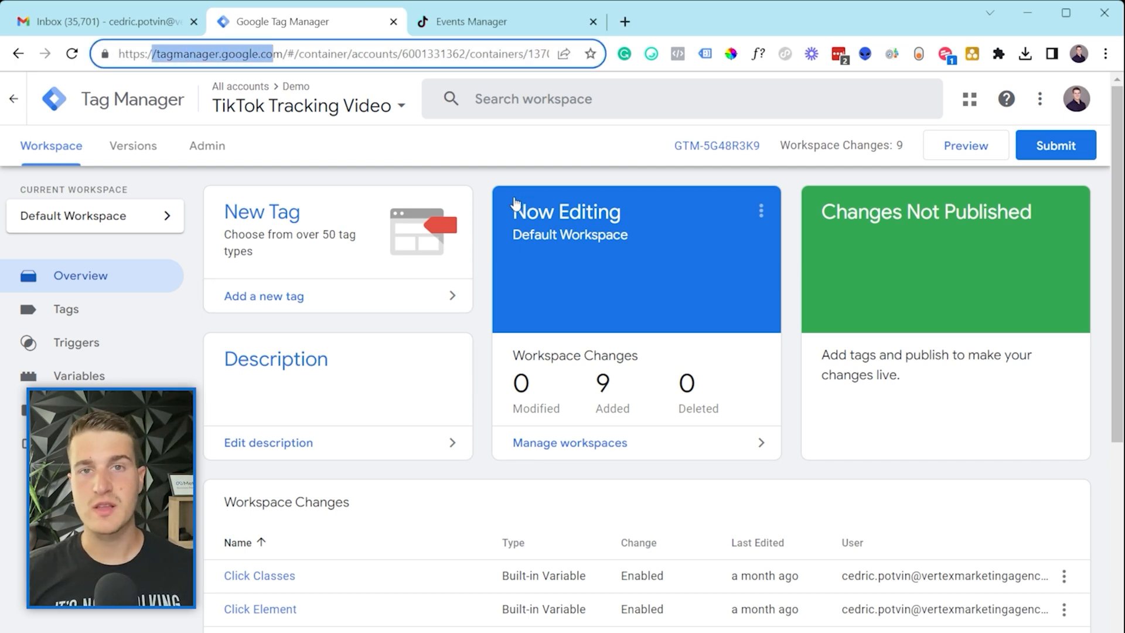
pyautogui.click(465, 157)
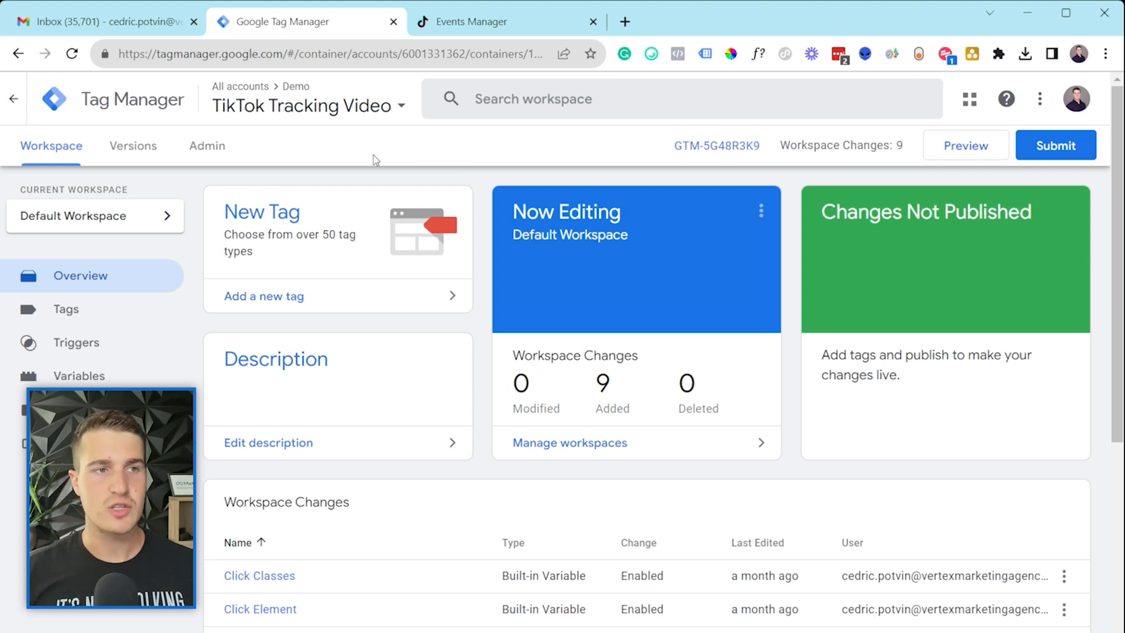
pyautogui.click(221, 150)
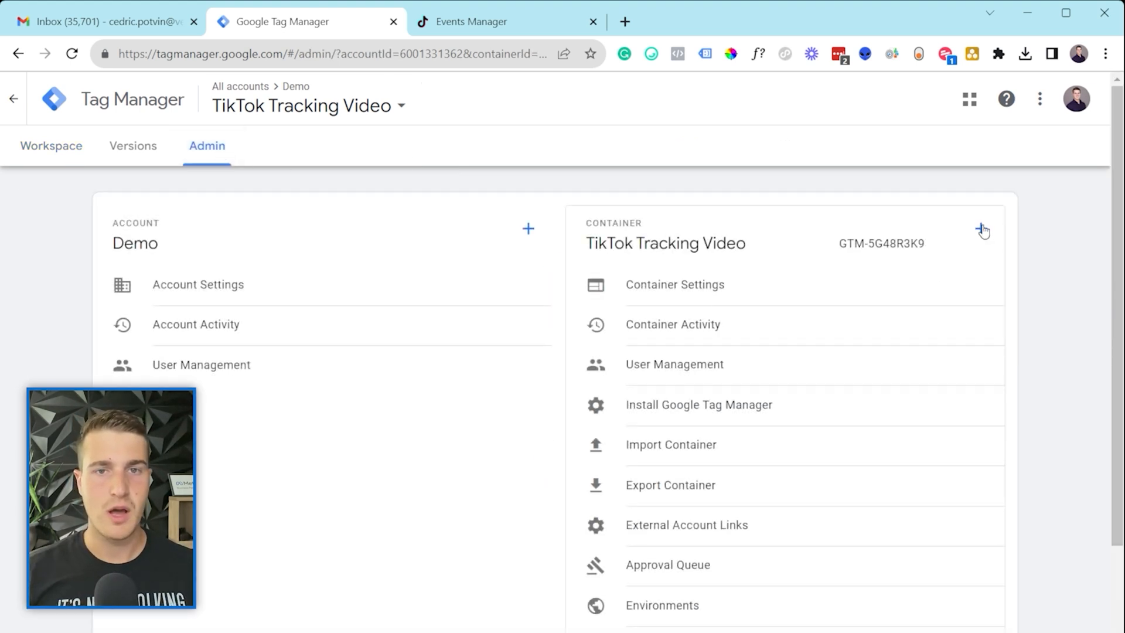
pyautogui.click(981, 229)
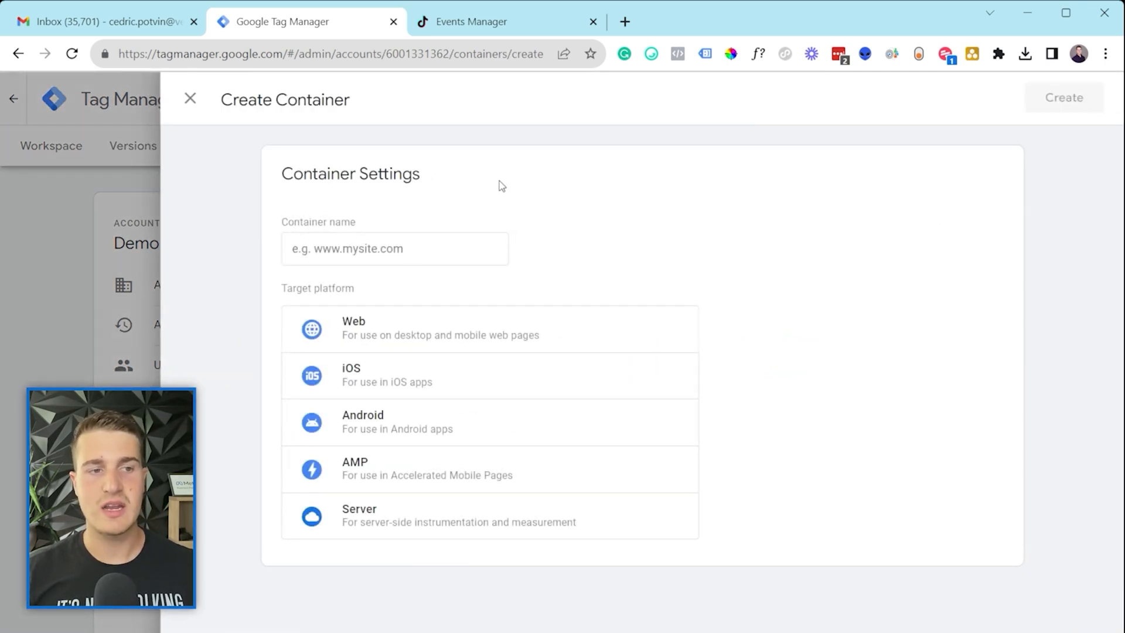
pyautogui.click(426, 528)
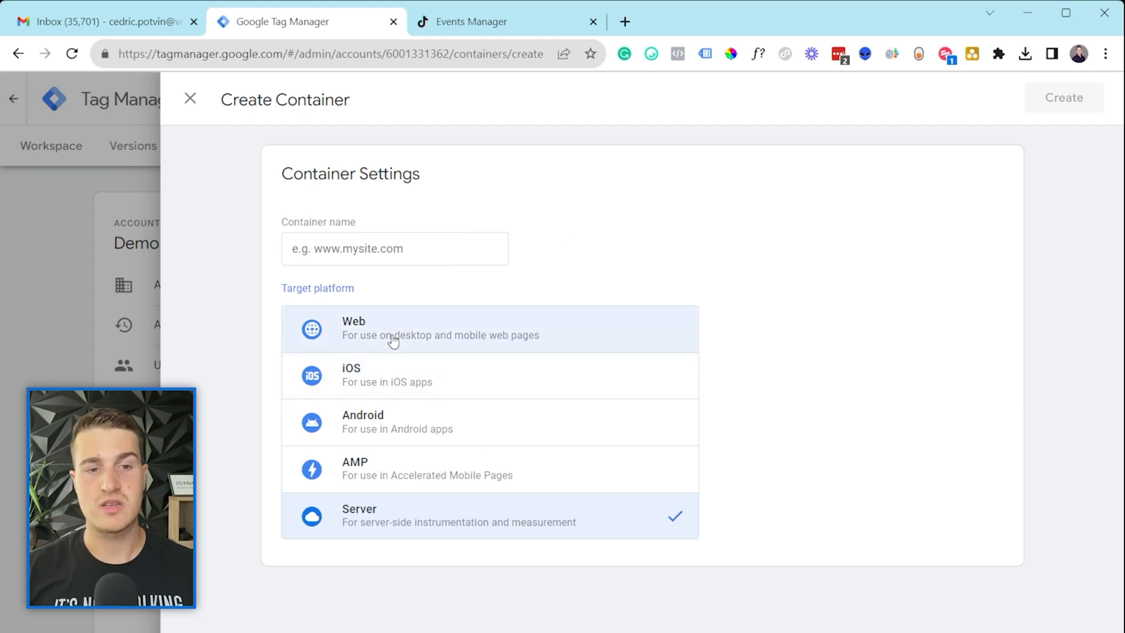
# Step: Name the container 'Tiktok CAPI demo' and create it
pyautogui.click(373, 252)
pyautogui.click(389, 214)
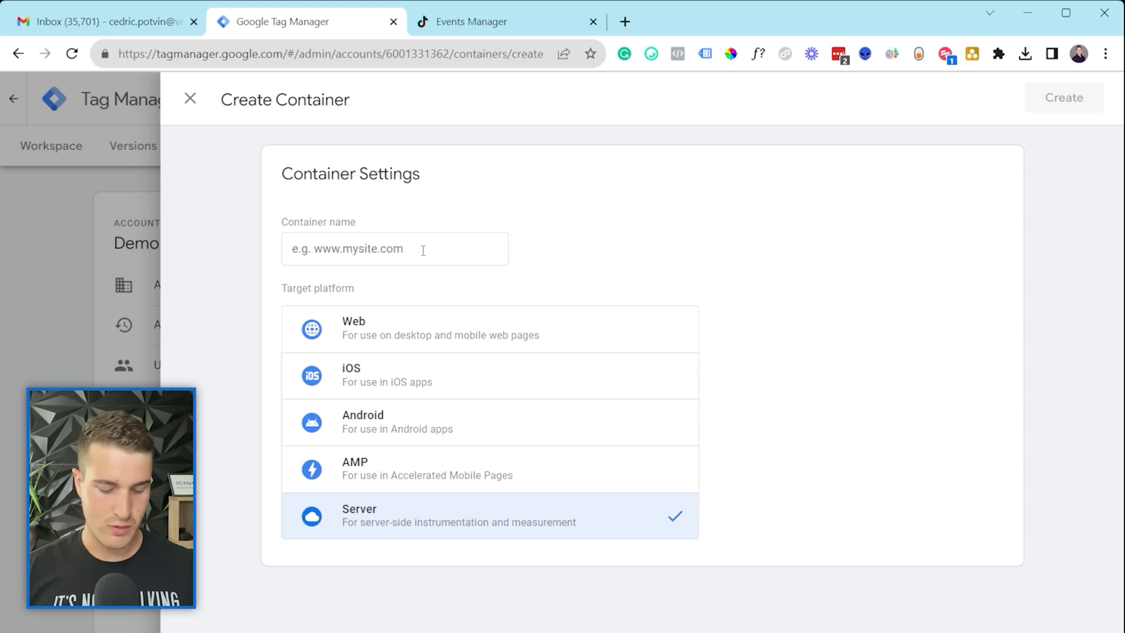
pyautogui.click(423, 251)
pyautogui.write('Tikt')
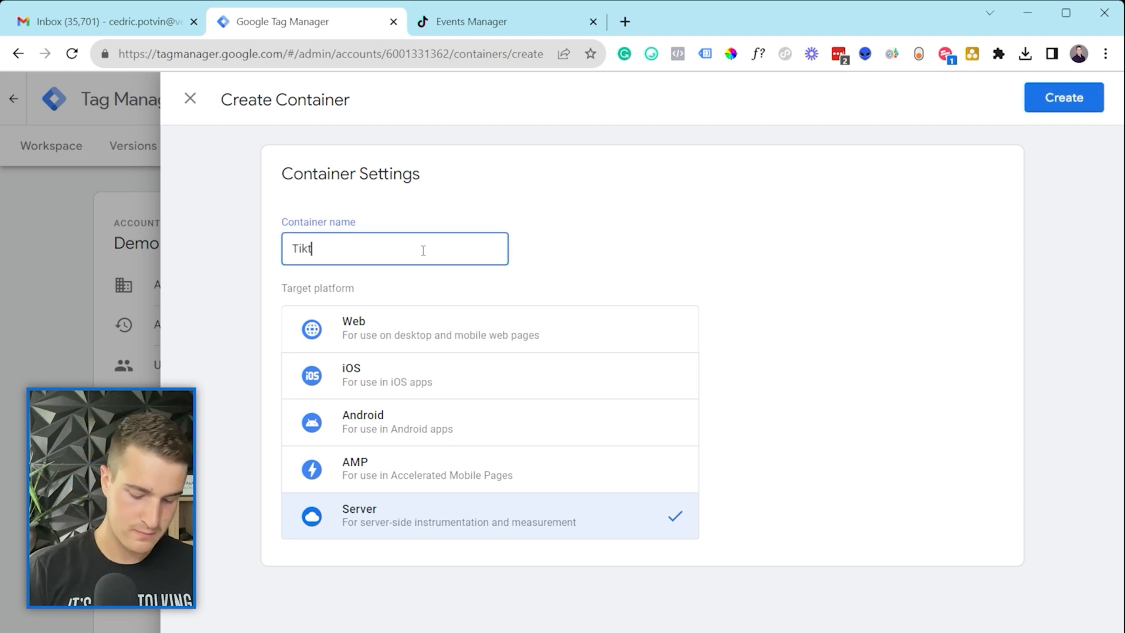
pyautogui.write('ok CAPI demo')
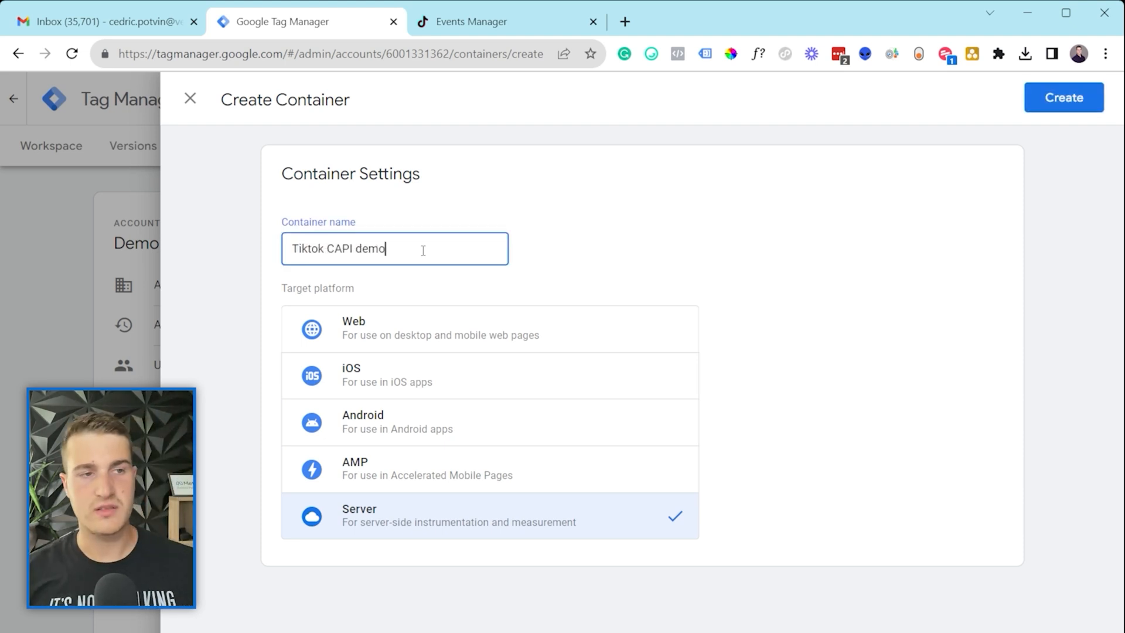
pyautogui.click(645, 217)
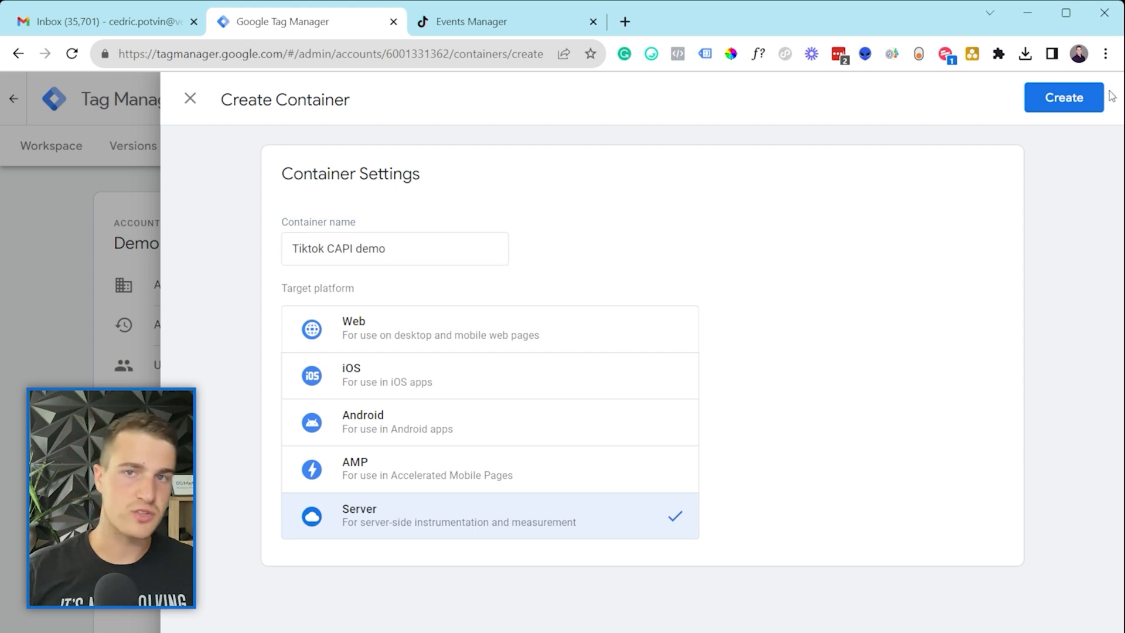
pyautogui.click(1056, 99)
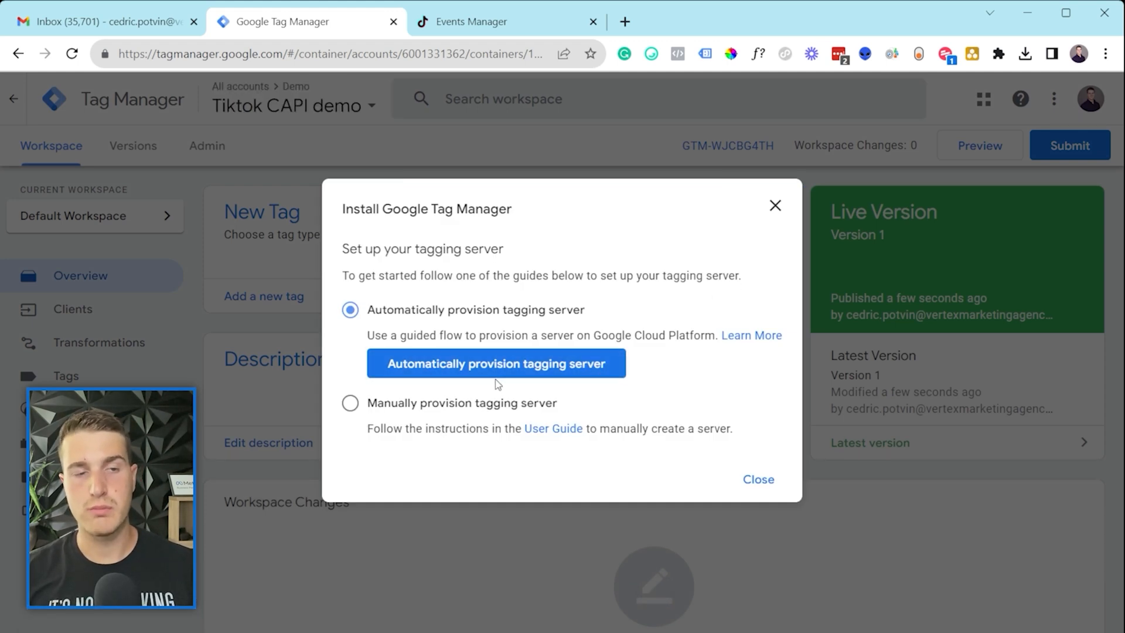
# Step: Choose manual provisioning, copy the Container Config string, and close the setup dialog
pyautogui.click(350, 403)
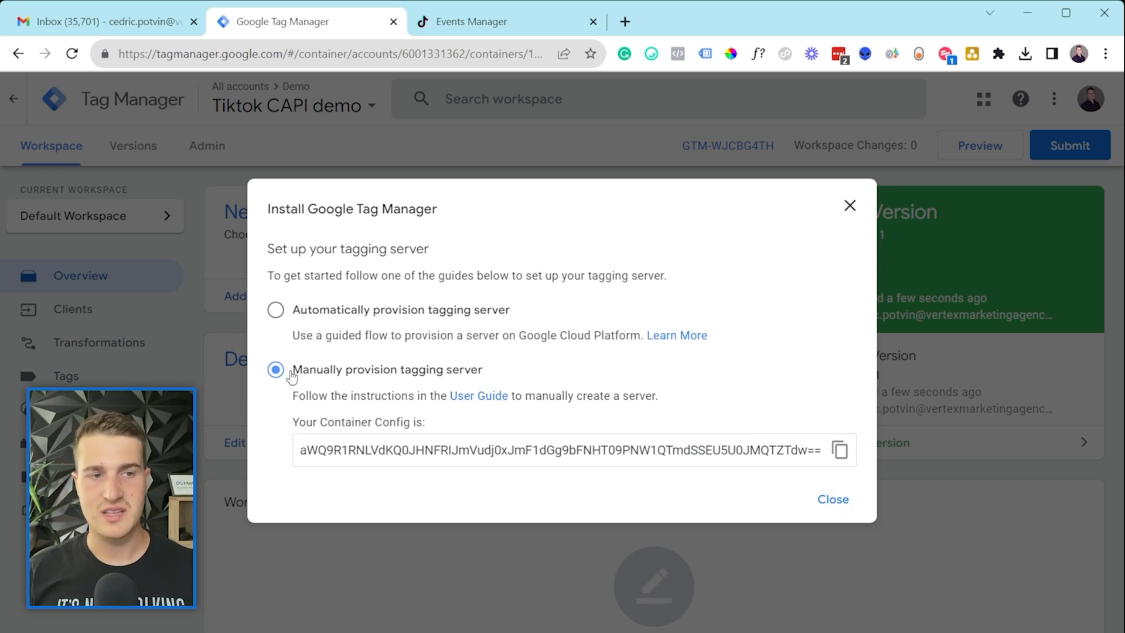
pyautogui.click(840, 450)
pyautogui.click(832, 499)
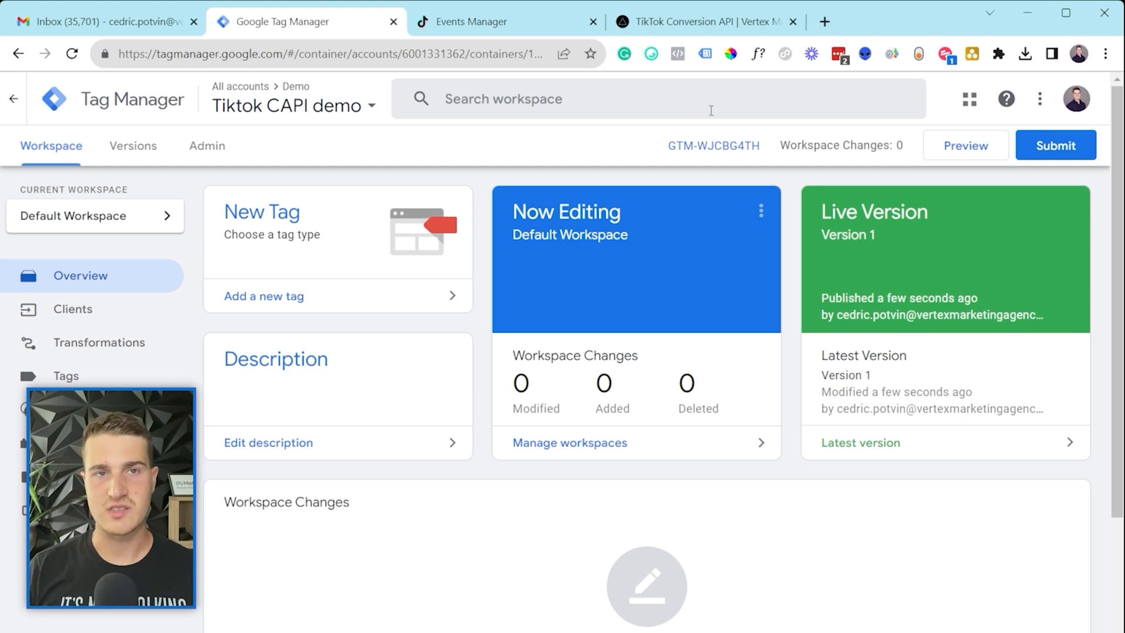
# Step: Go to the TikTok Conversion API page and scroll down to the access form
pyautogui.click(685, 26)
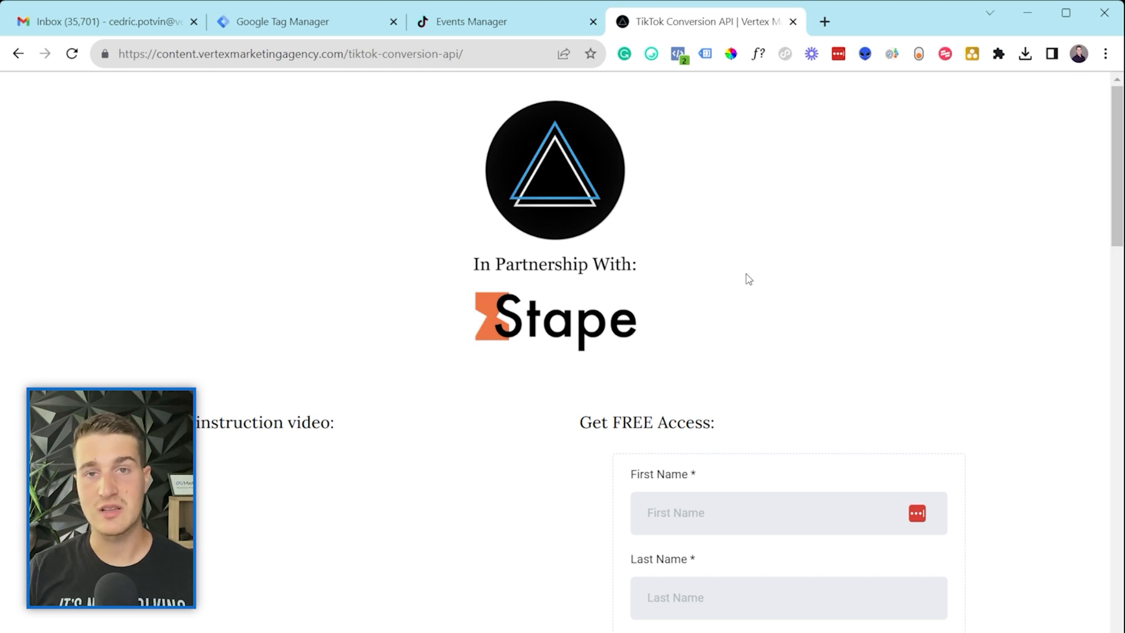
pyautogui.scroll(-3, 761, 270)
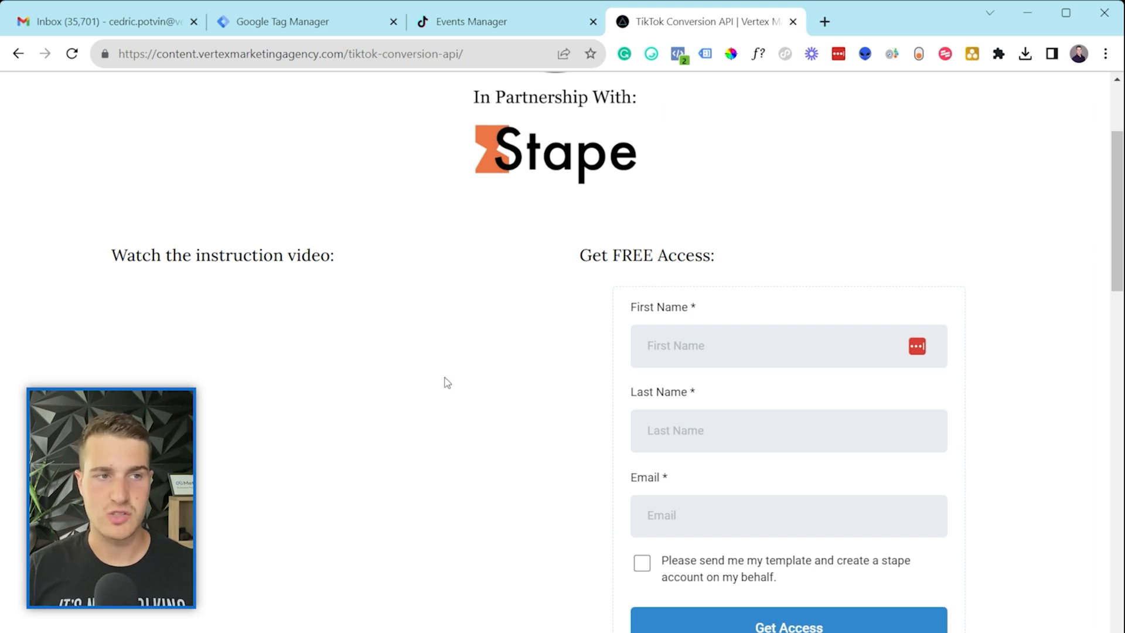
pyautogui.scroll(-1, 389, 377)
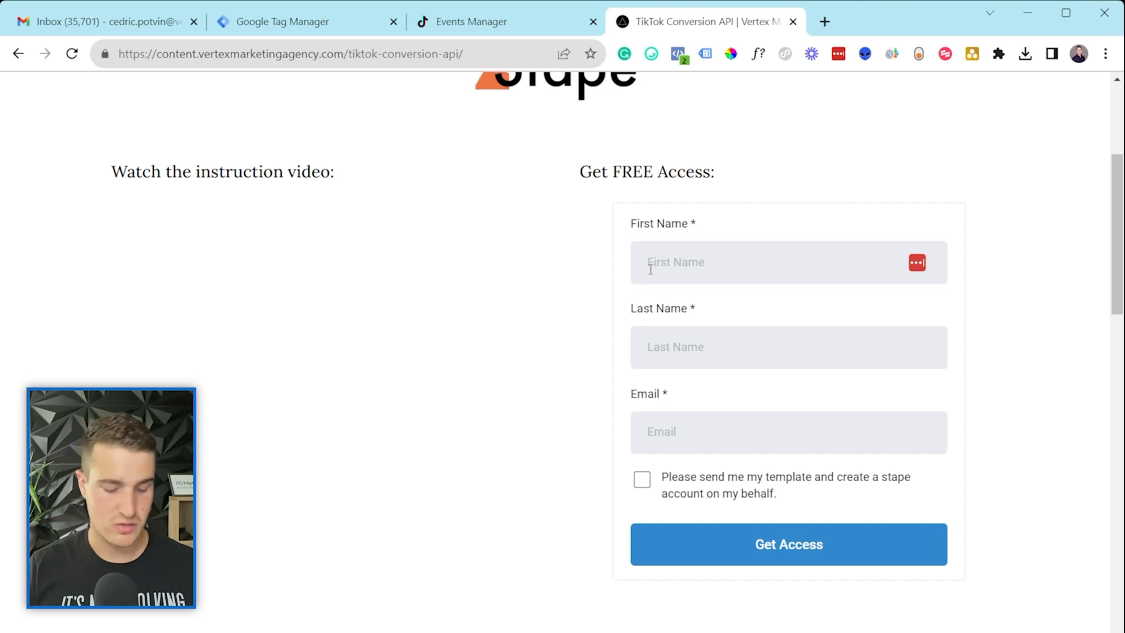
# Step: Enter first name, last name and e-mail, then request the template with a Stape account
pyautogui.write('cedric')
pyautogui.press('Tab')
pyautogui.write('p')
pyautogui.press('Tab')
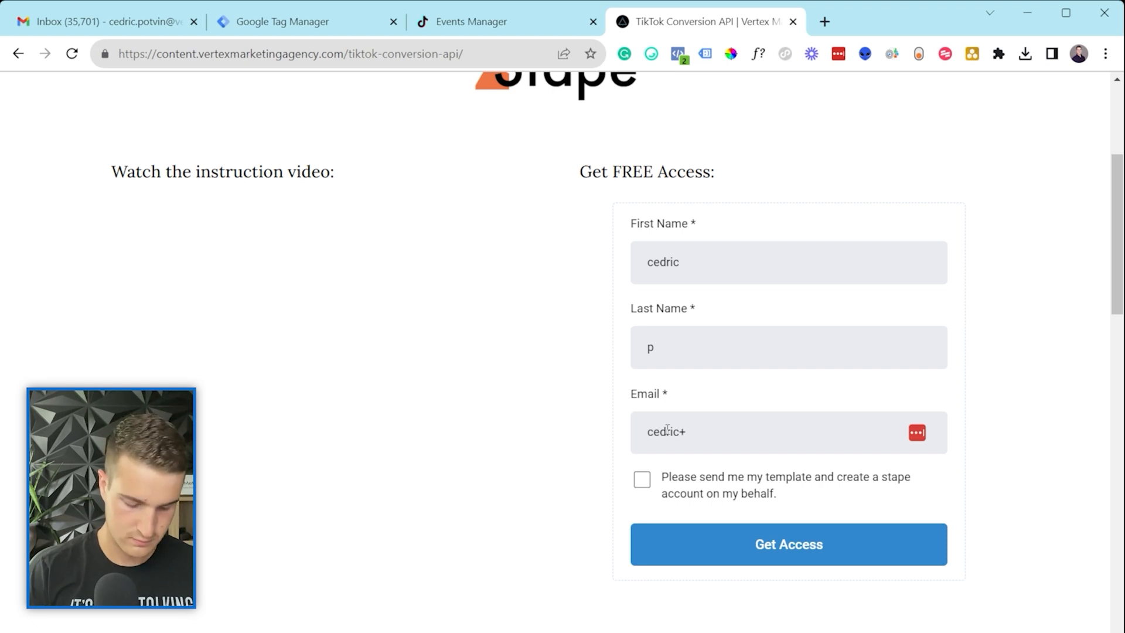
pyautogui.click(642, 479)
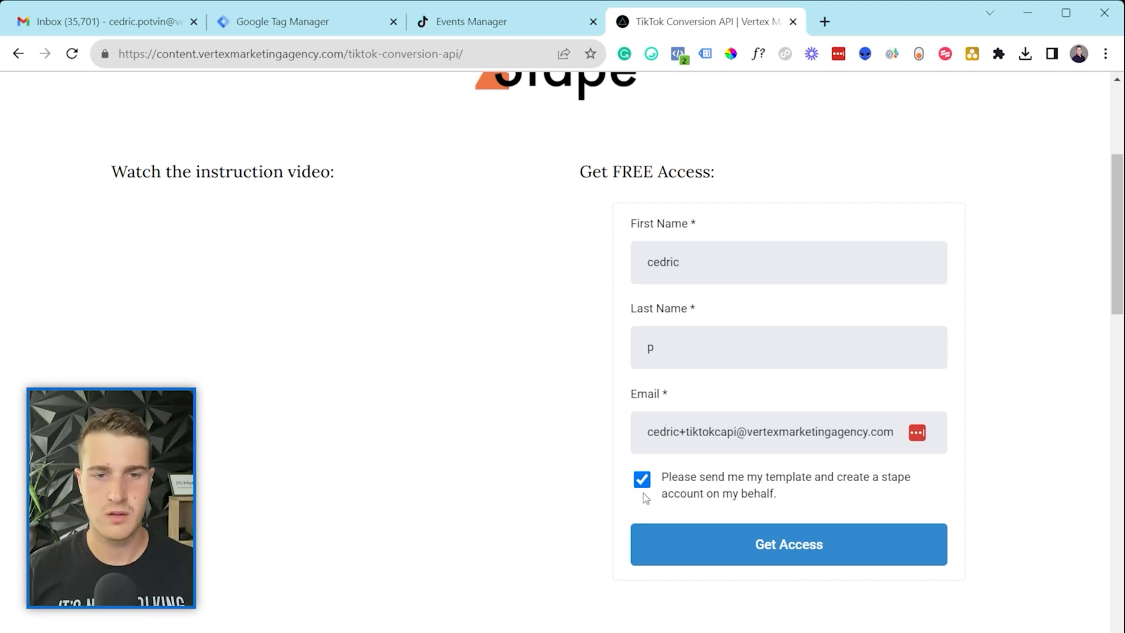
pyautogui.click(788, 544)
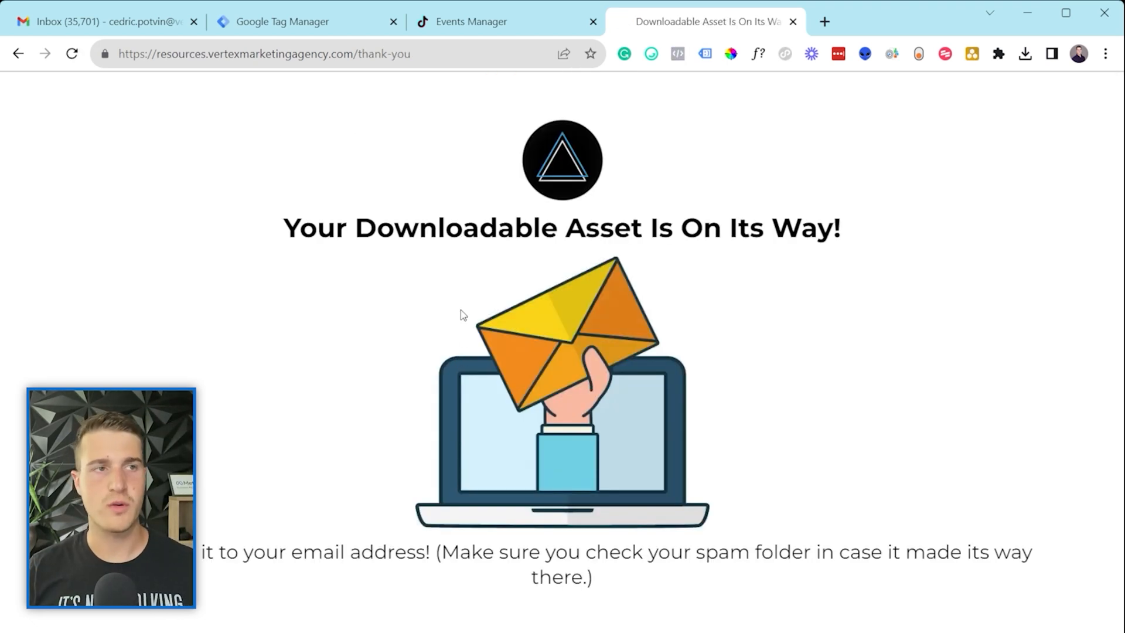
# Step: Refresh the Gmail inbox, open the FB CAPI GTM Template email, and follow its Get File link
pyautogui.click(146, 28)
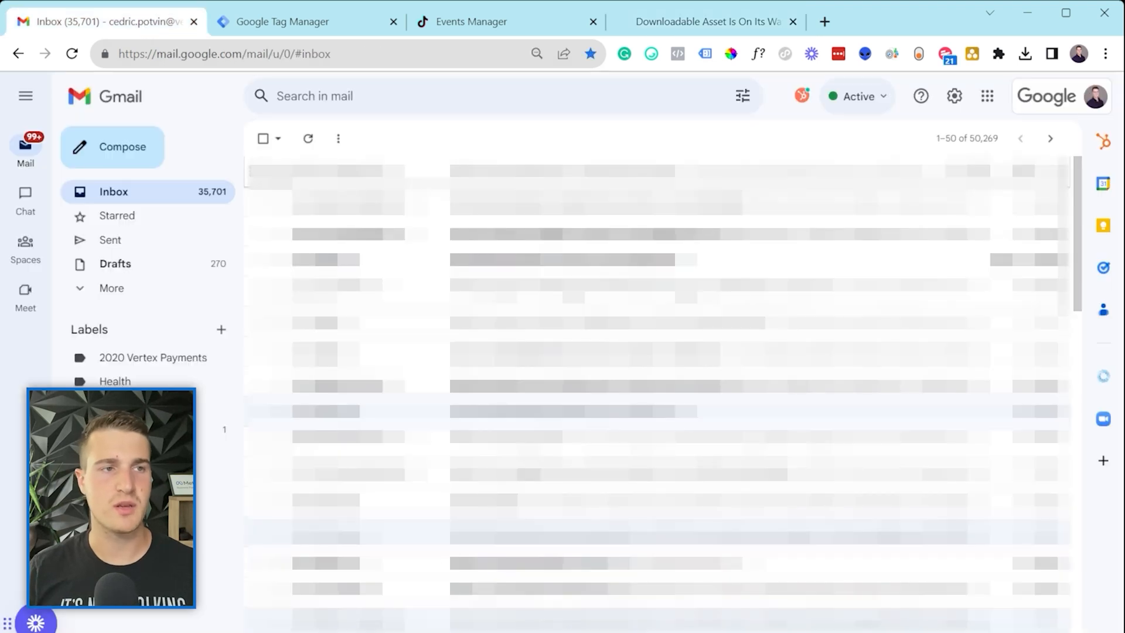
pyautogui.click(309, 144)
pyautogui.click(310, 146)
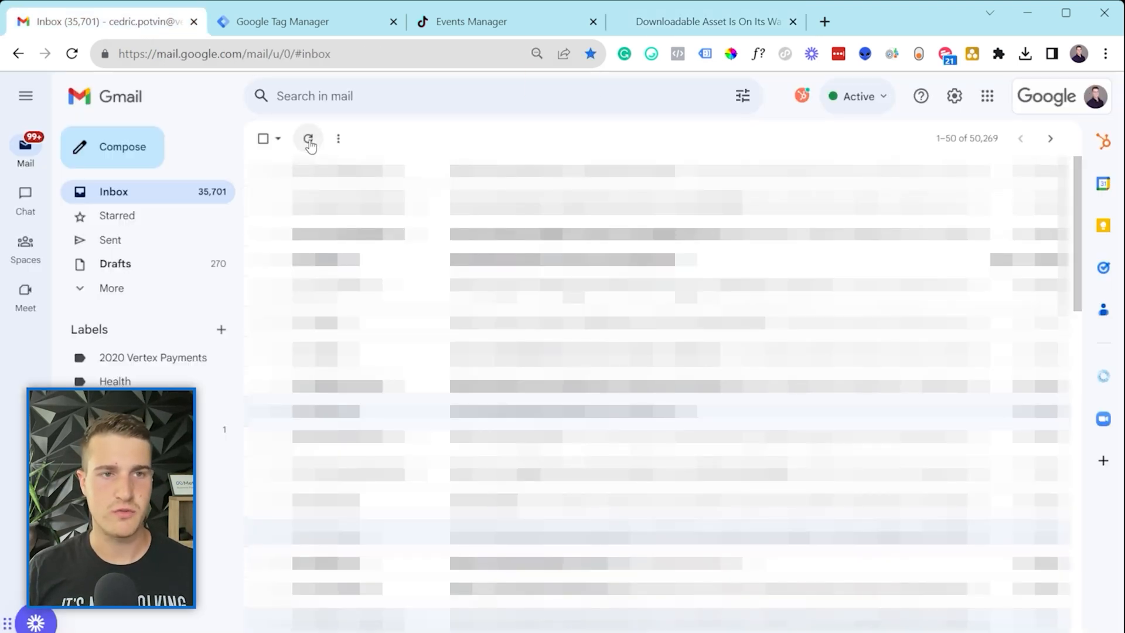
pyautogui.click(344, 200)
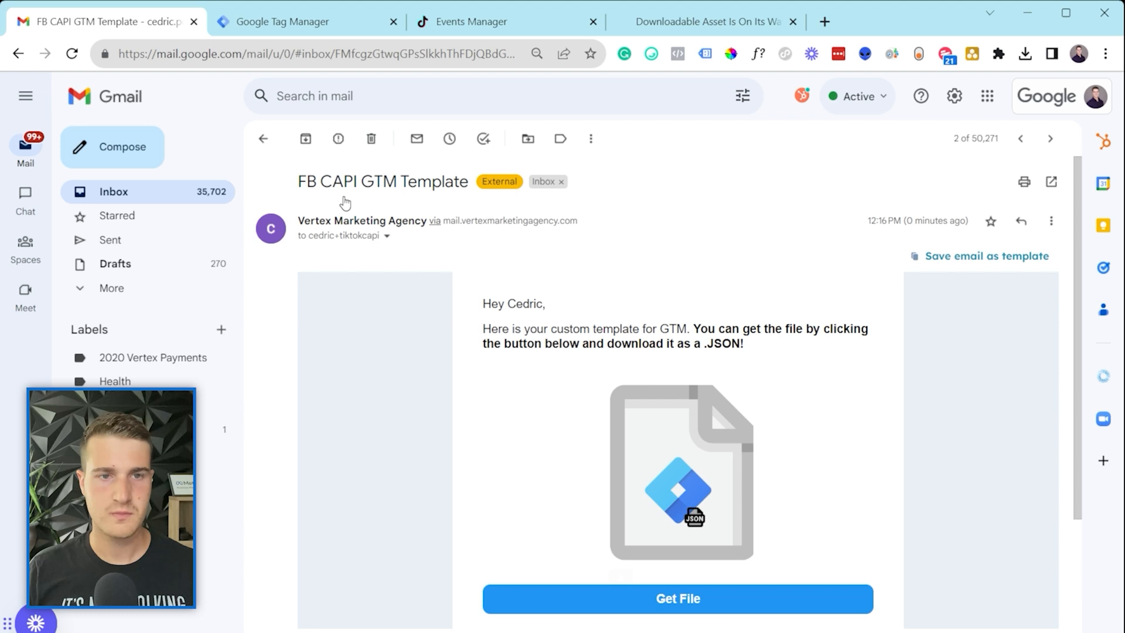
pyautogui.scroll(-3, 607, 285)
pyautogui.scroll(1, 583, 334)
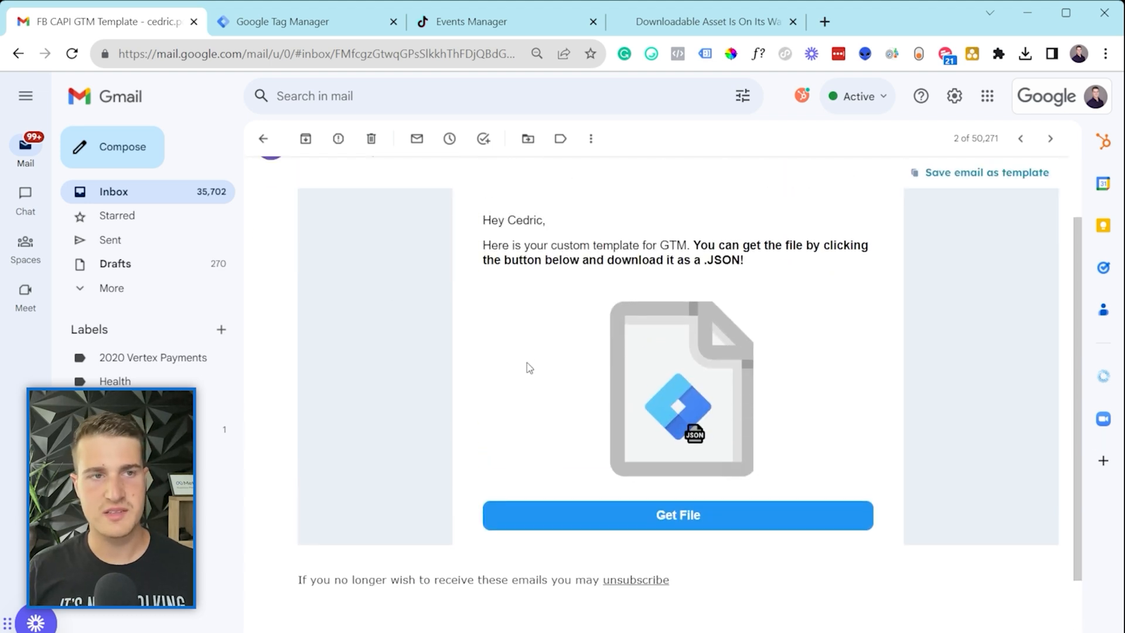
pyautogui.scroll(2, 593, 395)
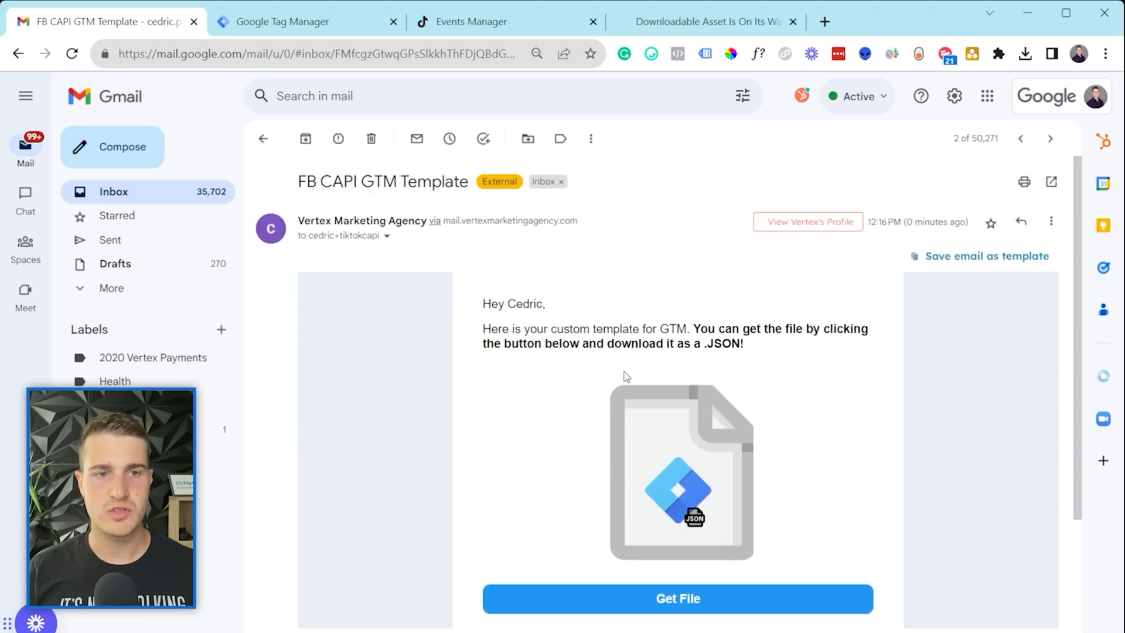
pyautogui.scroll(-2, 603, 494)
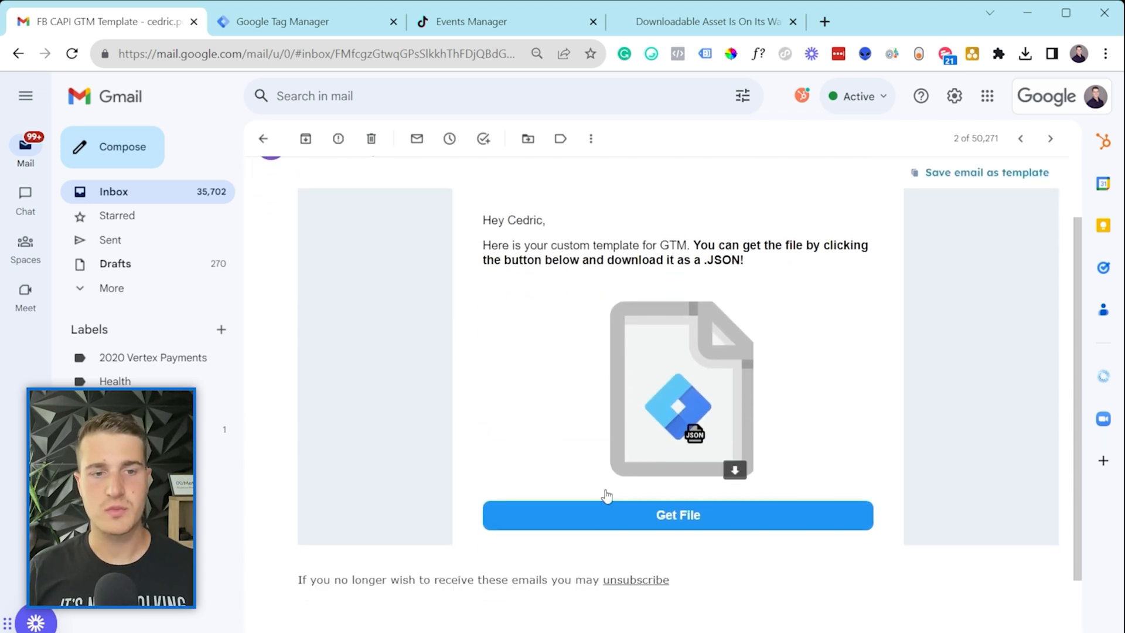
pyautogui.click(670, 518)
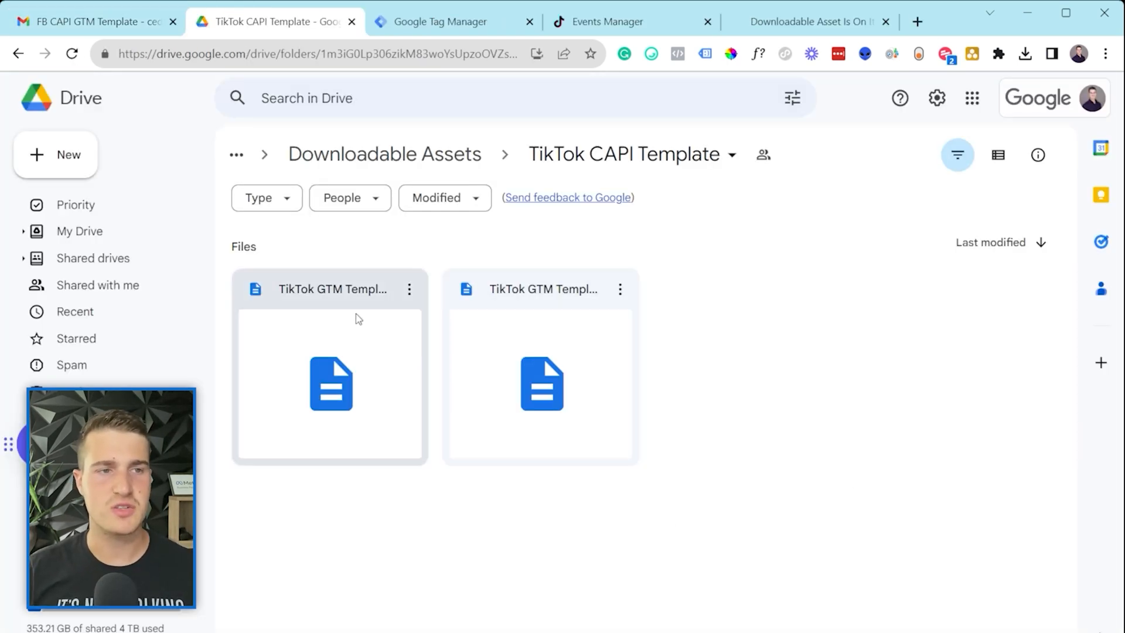
# Step: Preview the Server Container and web Container JSON templates and download both
pyautogui.click(355, 290)
pyautogui.doubleClick(339, 334)
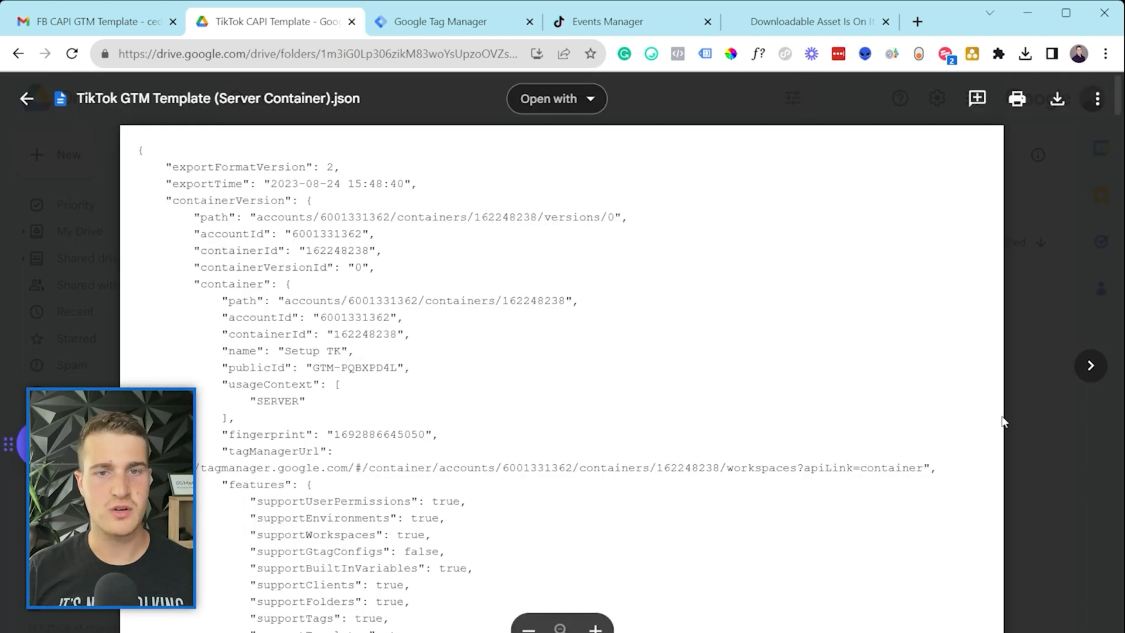
pyautogui.click(1028, 409)
pyautogui.doubleClick(480, 319)
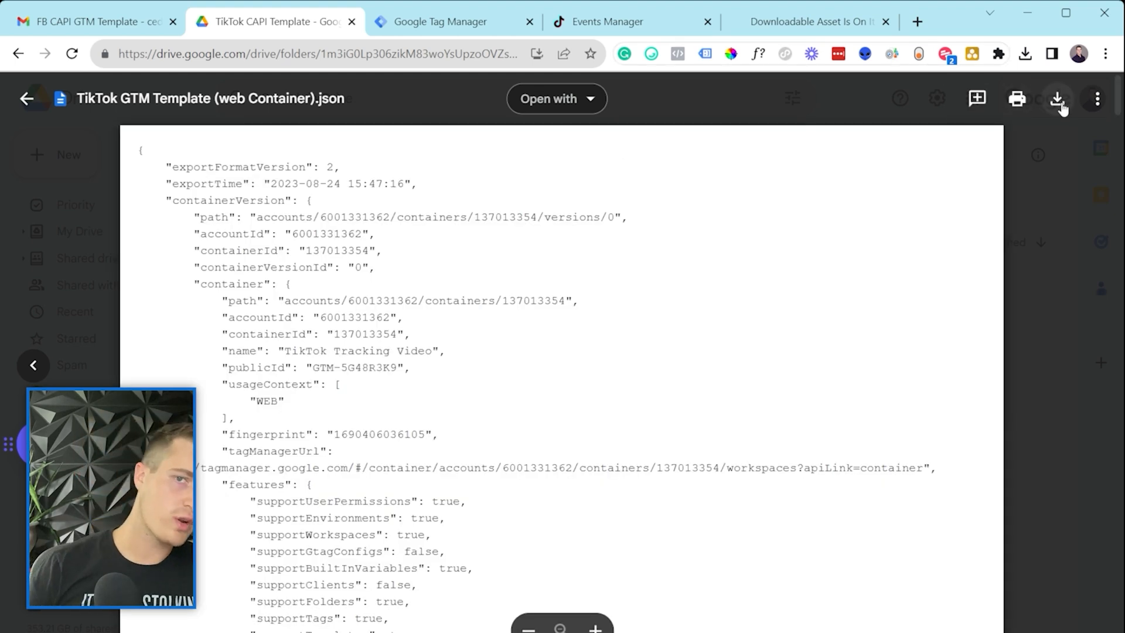
pyautogui.click(1055, 100)
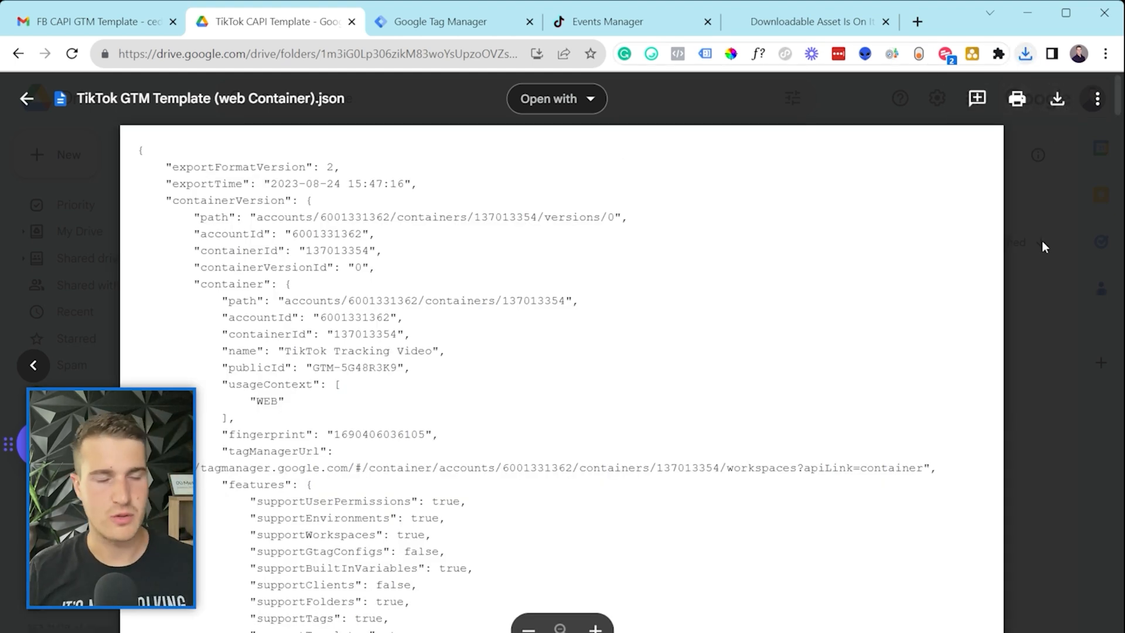
pyautogui.click(1055, 370)
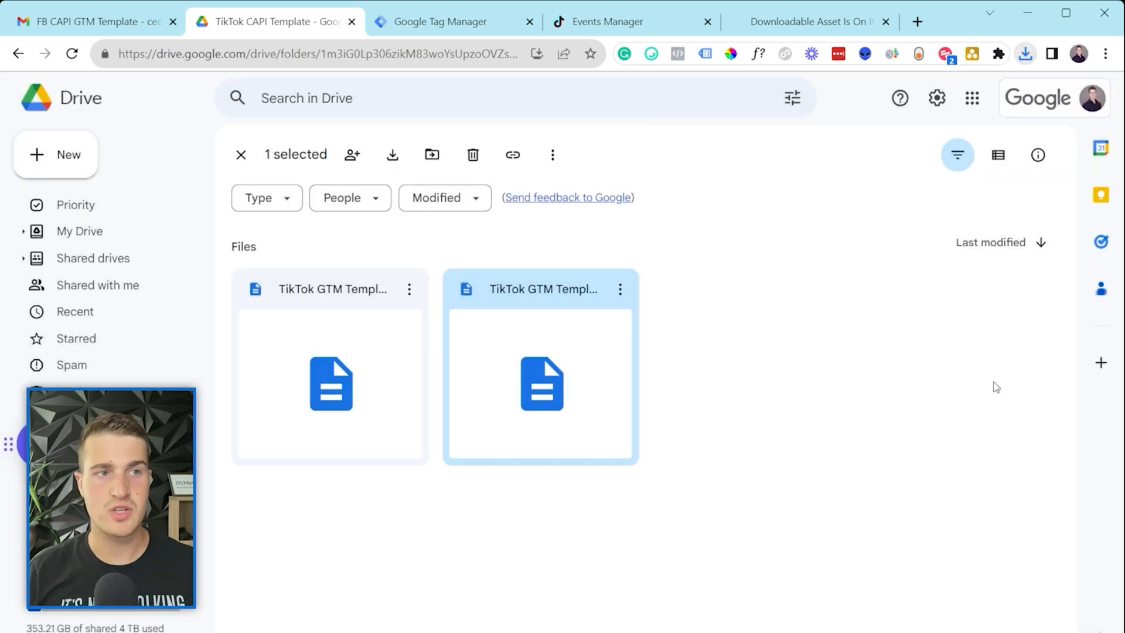
pyautogui.doubleClick(313, 341)
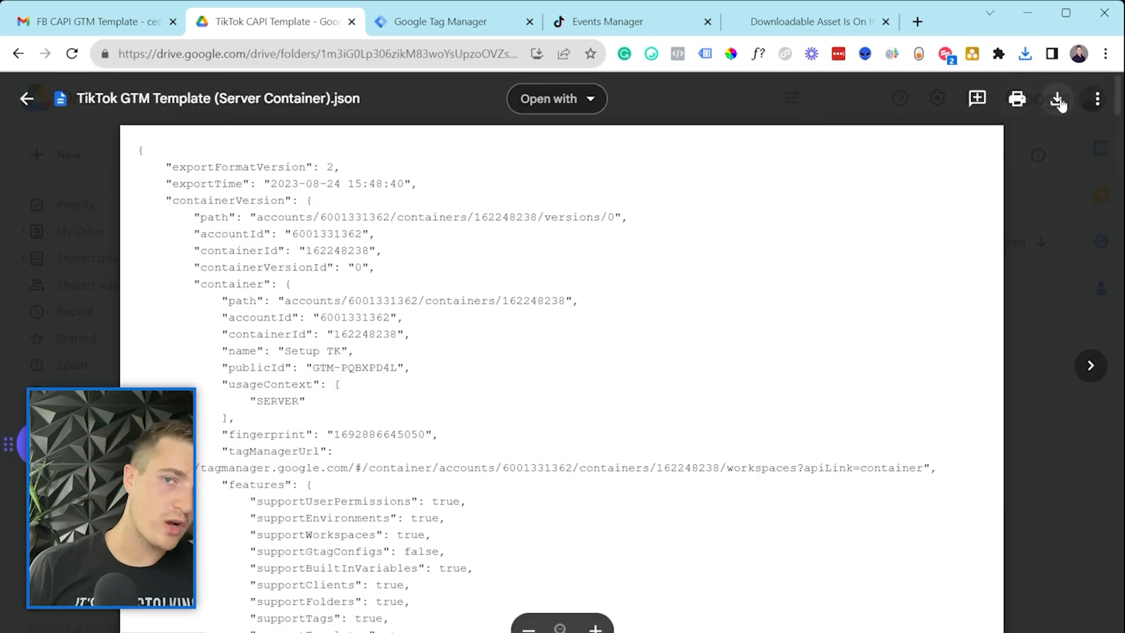
pyautogui.click(1057, 100)
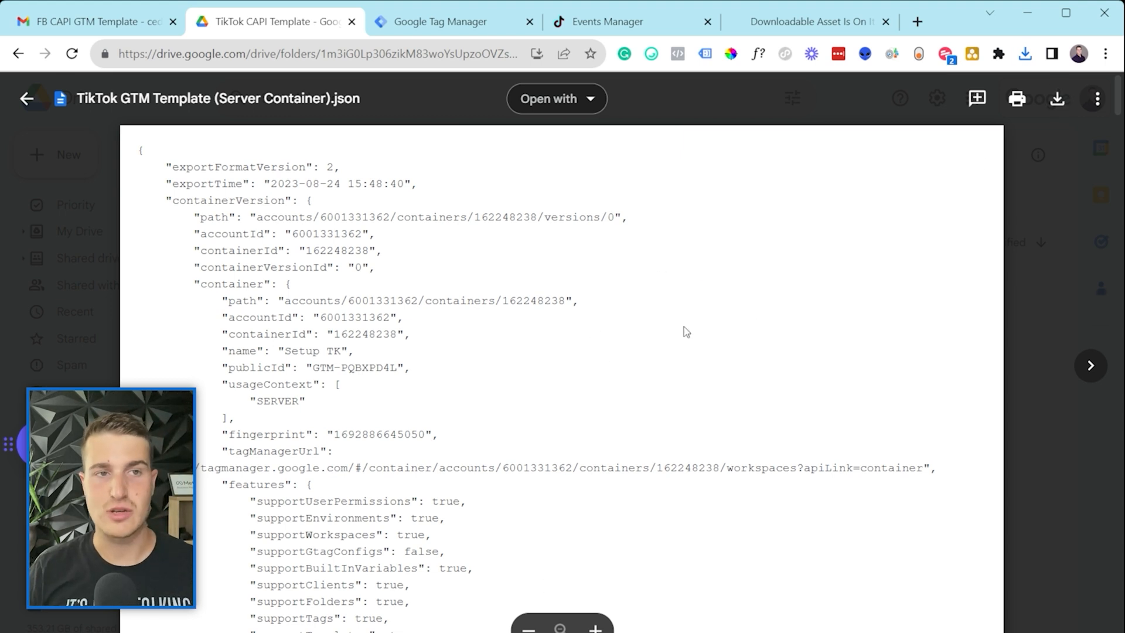
pyautogui.click(1041, 406)
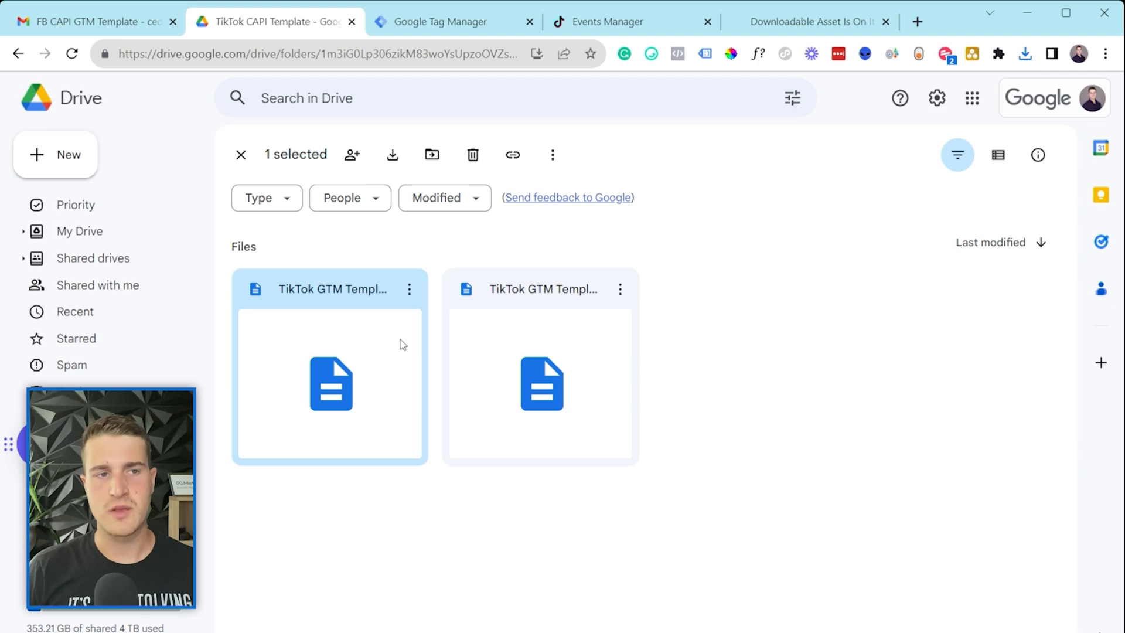
# Step: Reopen the server and web container templates to read their contents
pyautogui.doubleClick(348, 302)
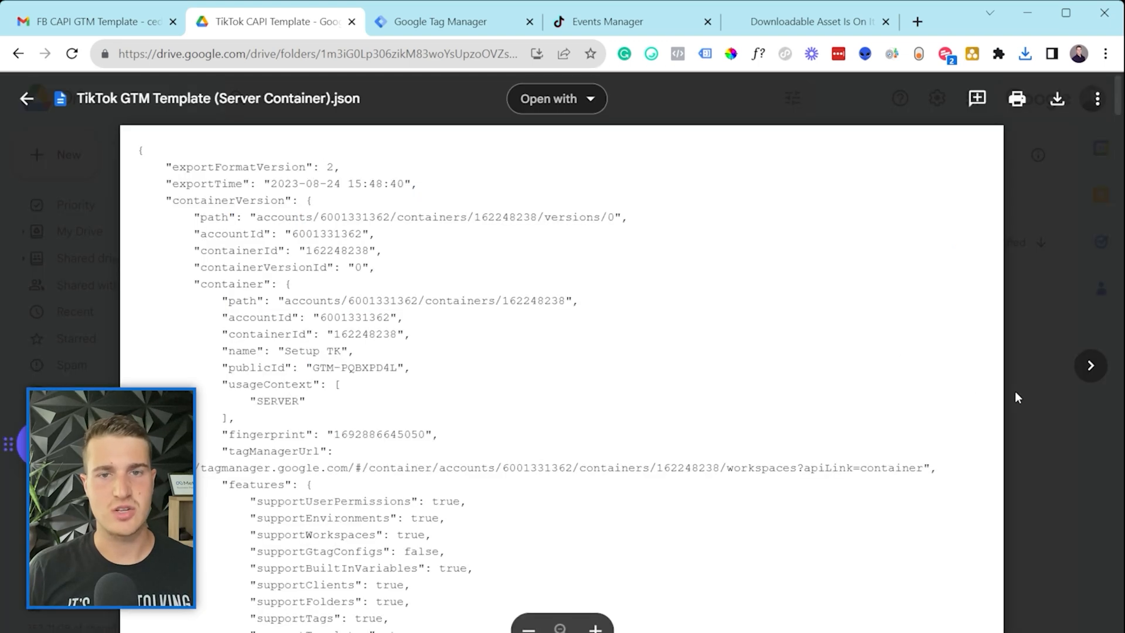
pyautogui.press('Escape')
pyautogui.doubleClick(511, 372)
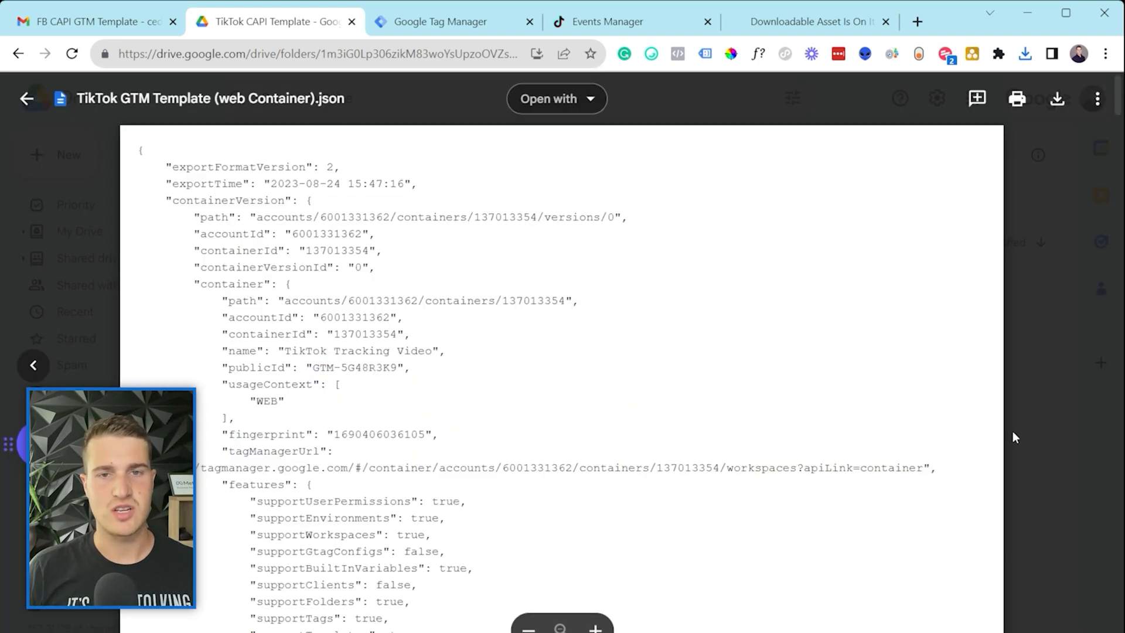
pyautogui.press('Escape')
# Step: In Tag Manager Admin, start Import Container and choose the Server Container JSON file
pyautogui.click(460, 28)
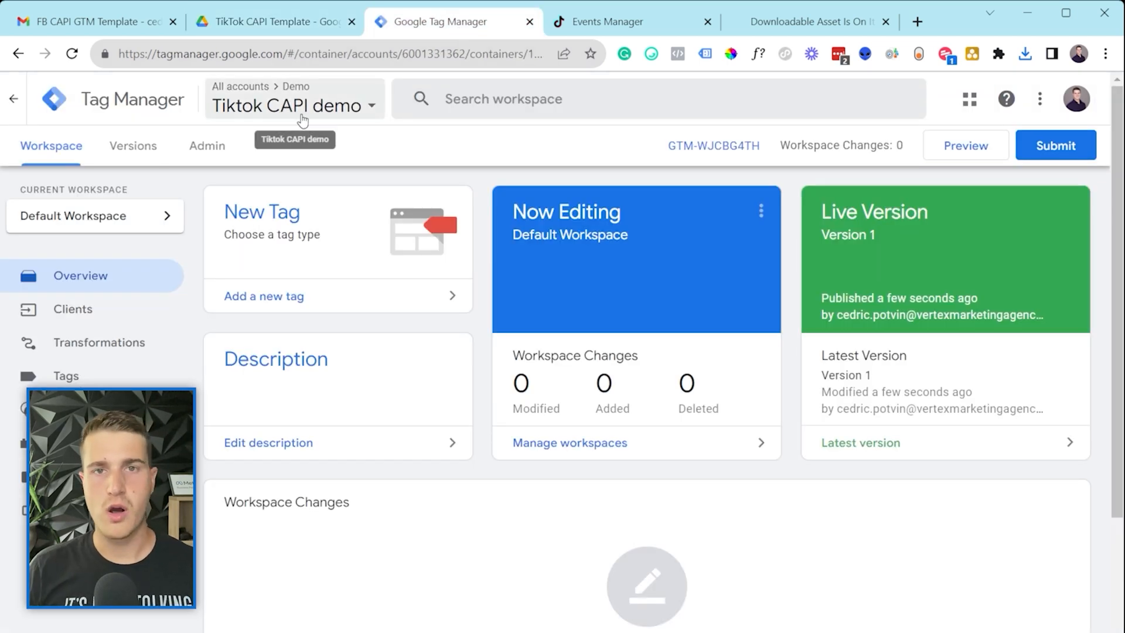
pyautogui.click(210, 155)
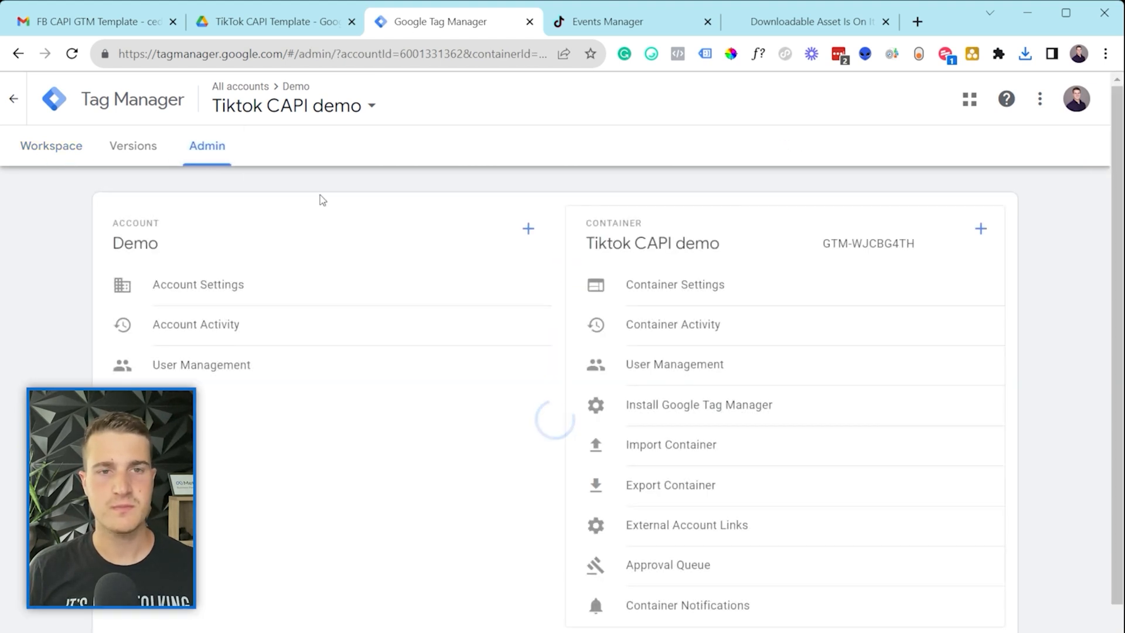
pyautogui.click(668, 456)
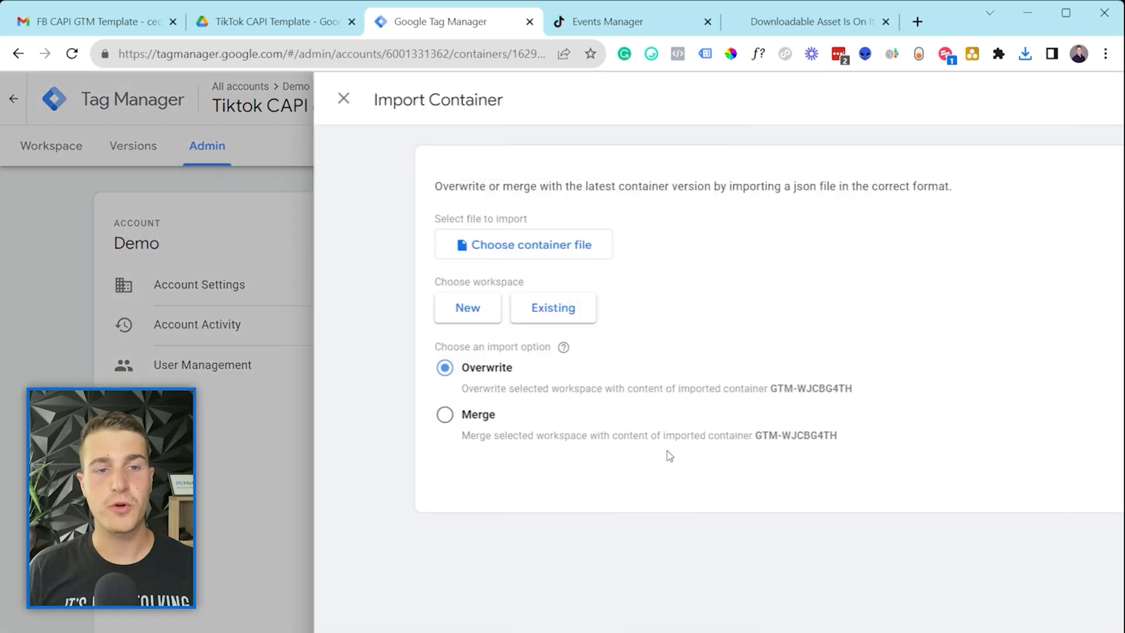
pyautogui.click(365, 257)
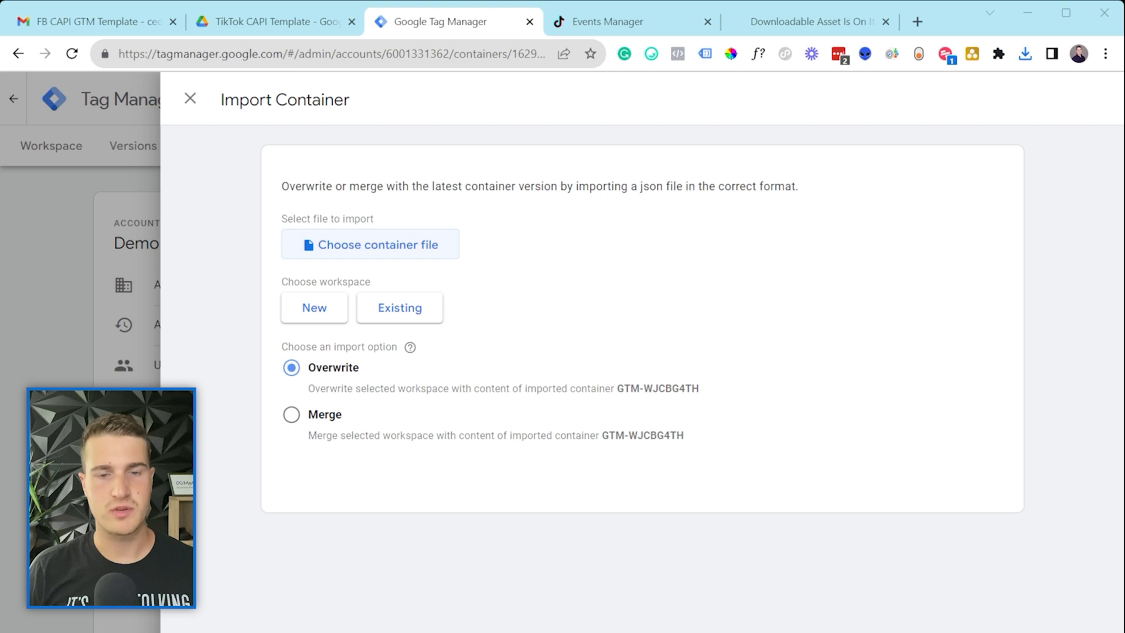
pyautogui.click(1091, 519)
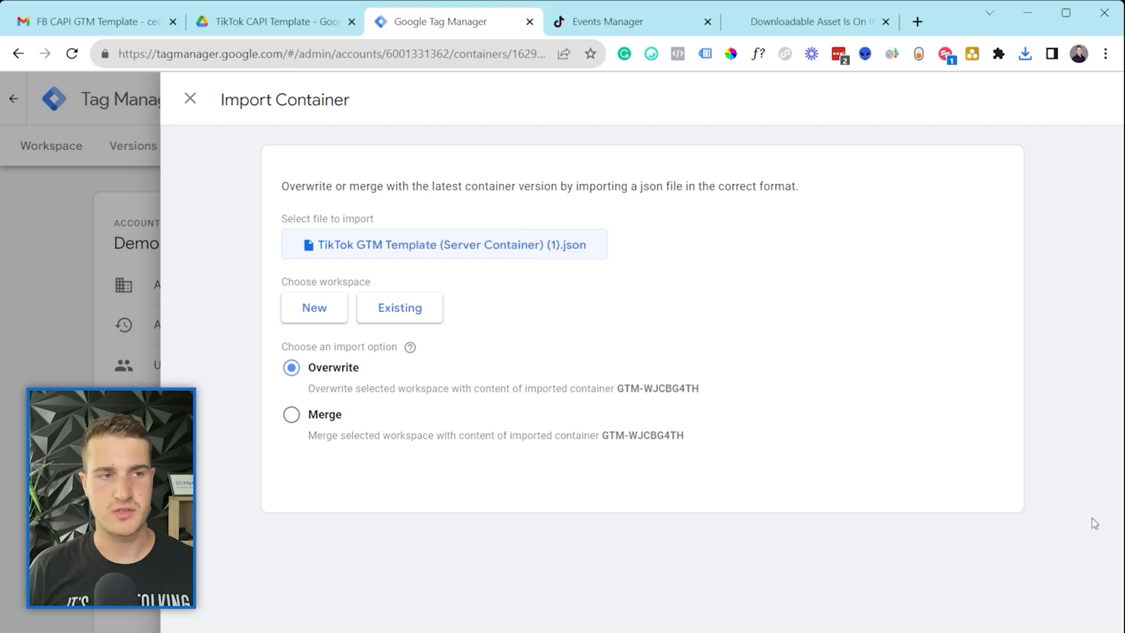
# Step: Merge it into the existing Default Workspace and confirm the import
pyautogui.click(403, 310)
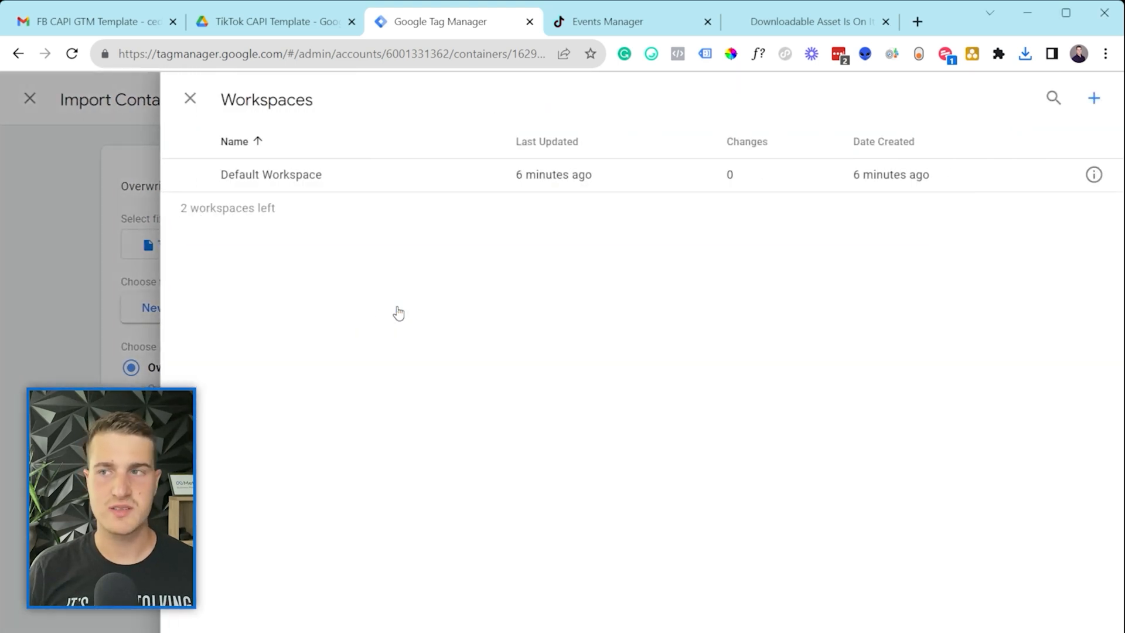
pyautogui.click(409, 173)
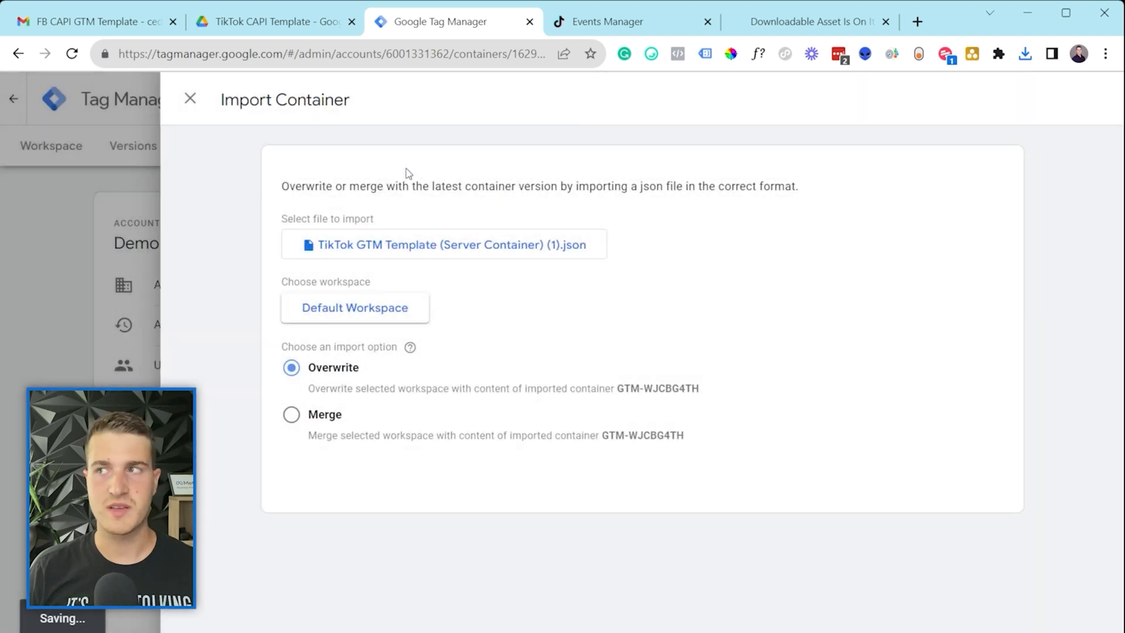
pyautogui.click(284, 417)
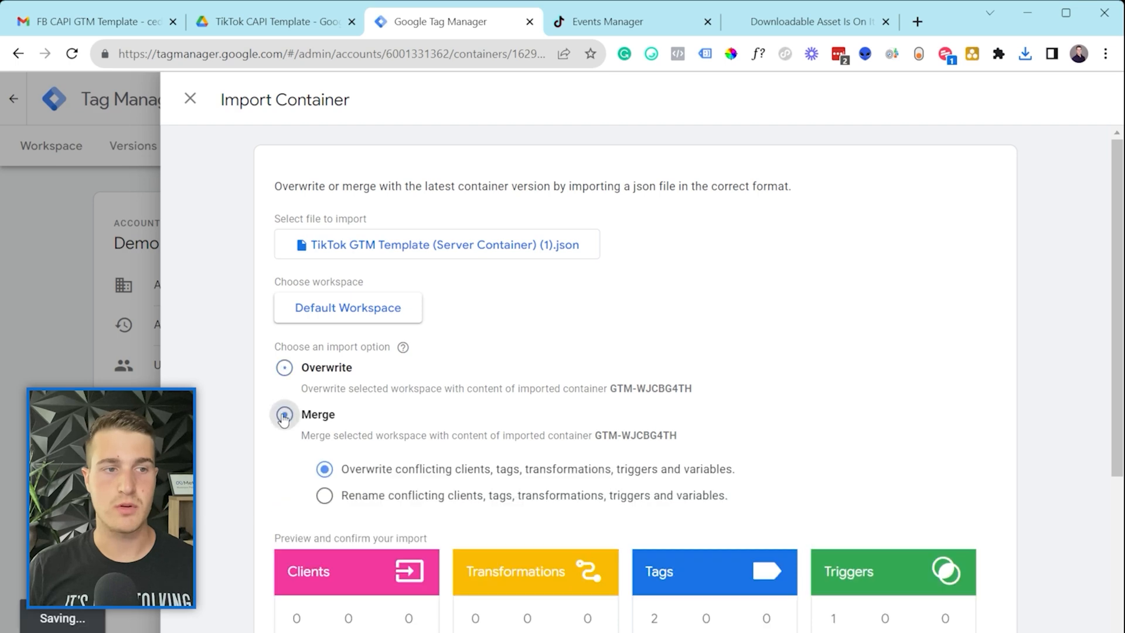
pyautogui.scroll(-3, 421, 435)
pyautogui.scroll(-2, 434, 405)
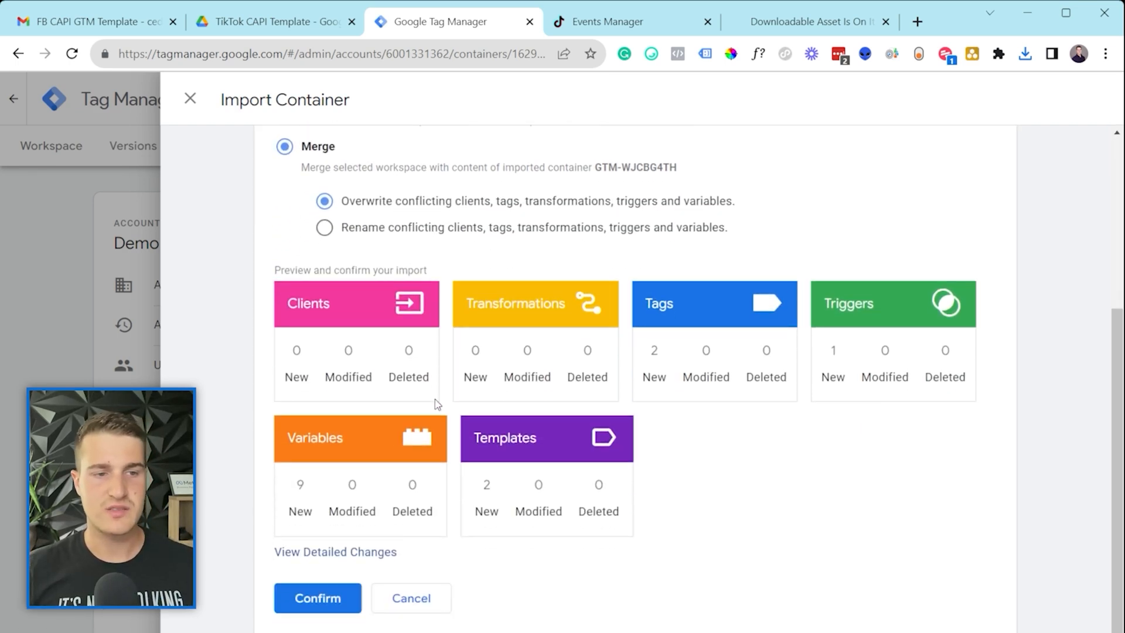
pyautogui.click(334, 597)
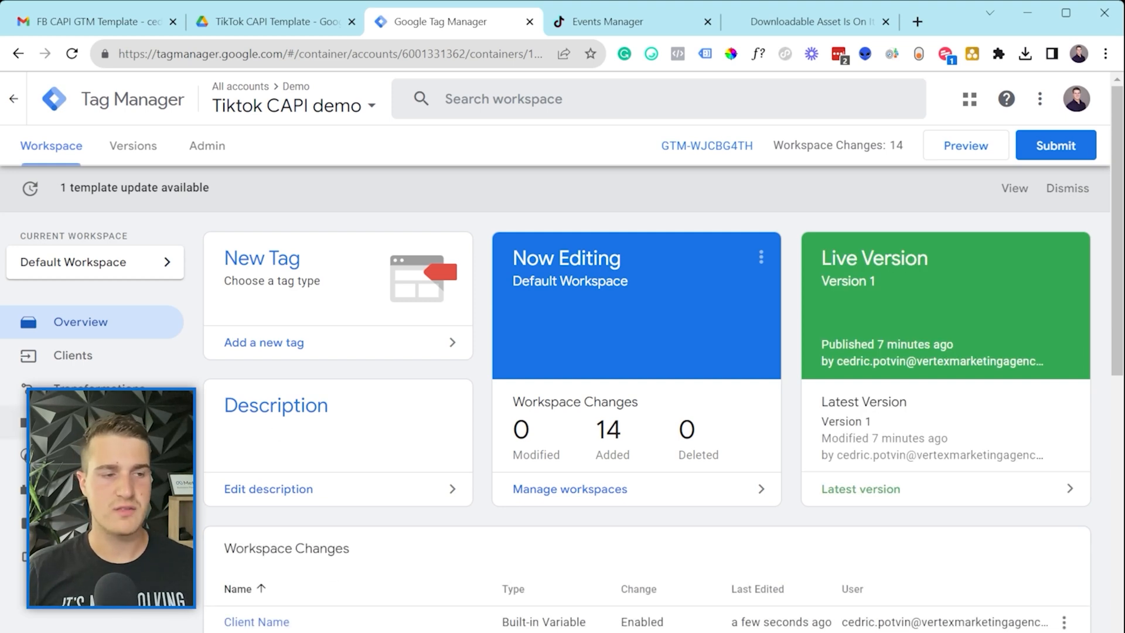
# Step: Review the imported tags, then scroll through the eight user-defined variables like TikTok Cookie
pyautogui.click(76, 422)
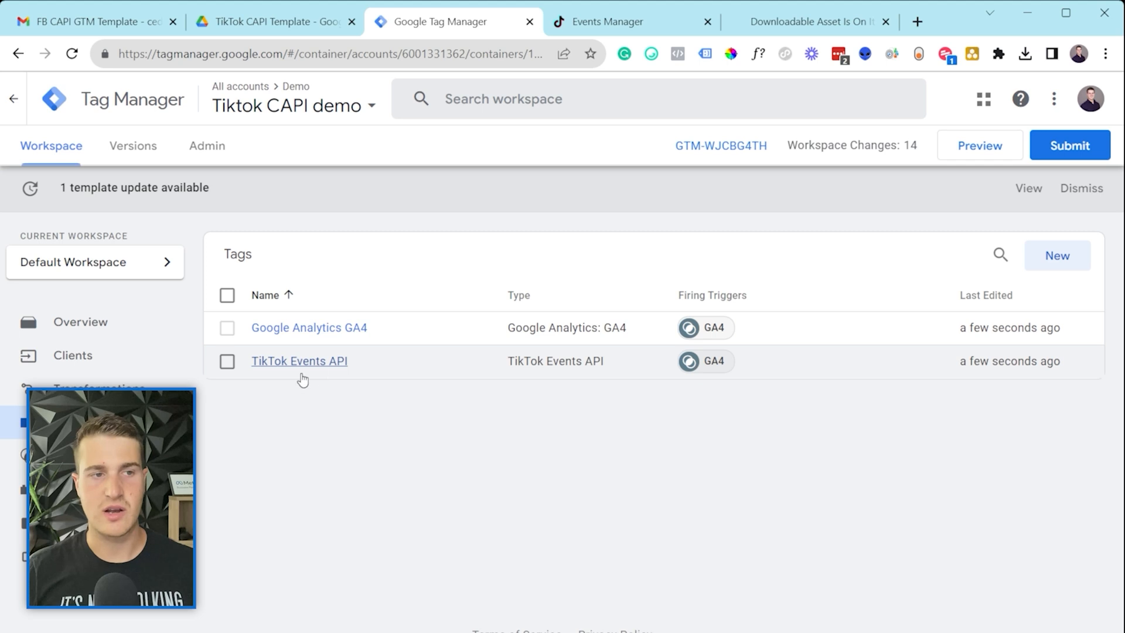
pyautogui.click(53, 489)
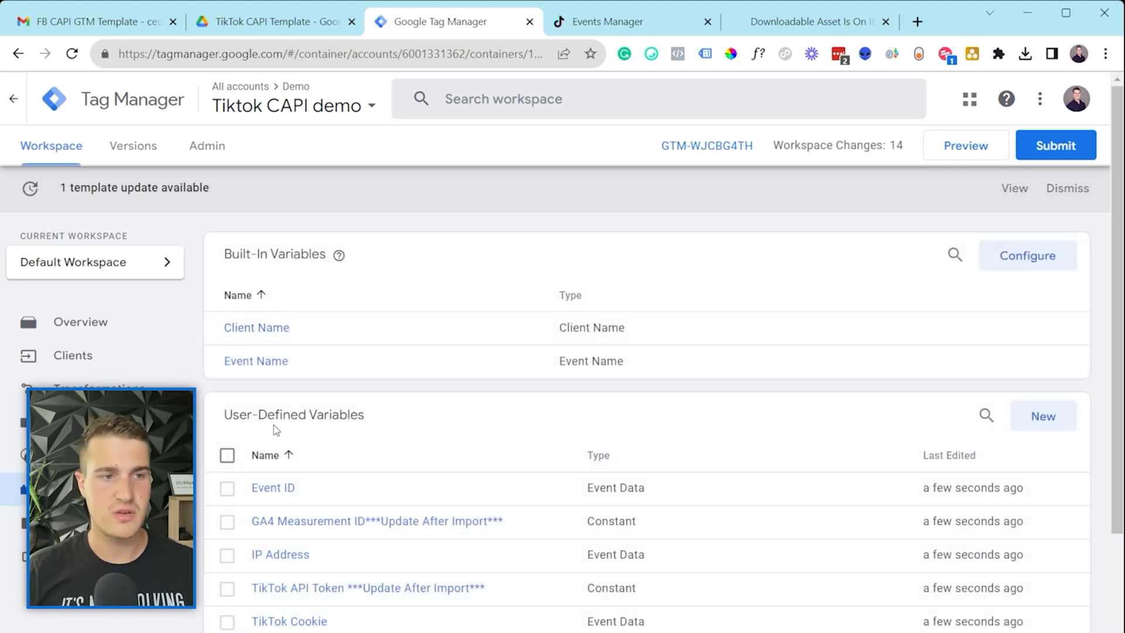
pyautogui.scroll(-3, 283, 388)
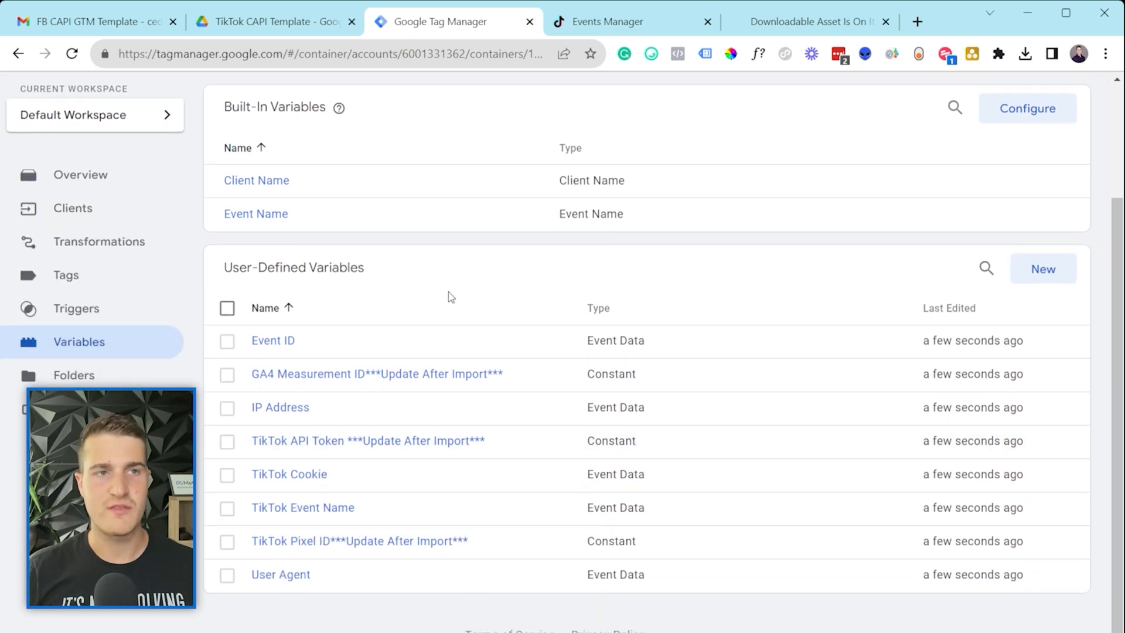
pyautogui.scroll(3, 450, 297)
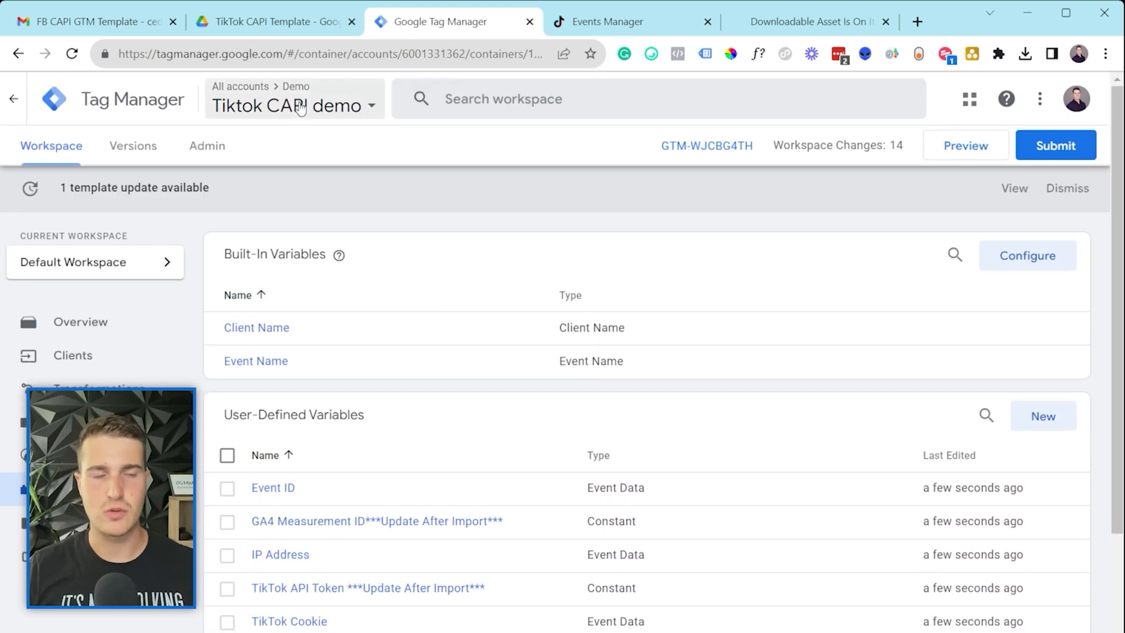
# Step: Switch to the TikTok Tracking Video container, check its tags and variables, and start Import Container
pyautogui.click(300, 108)
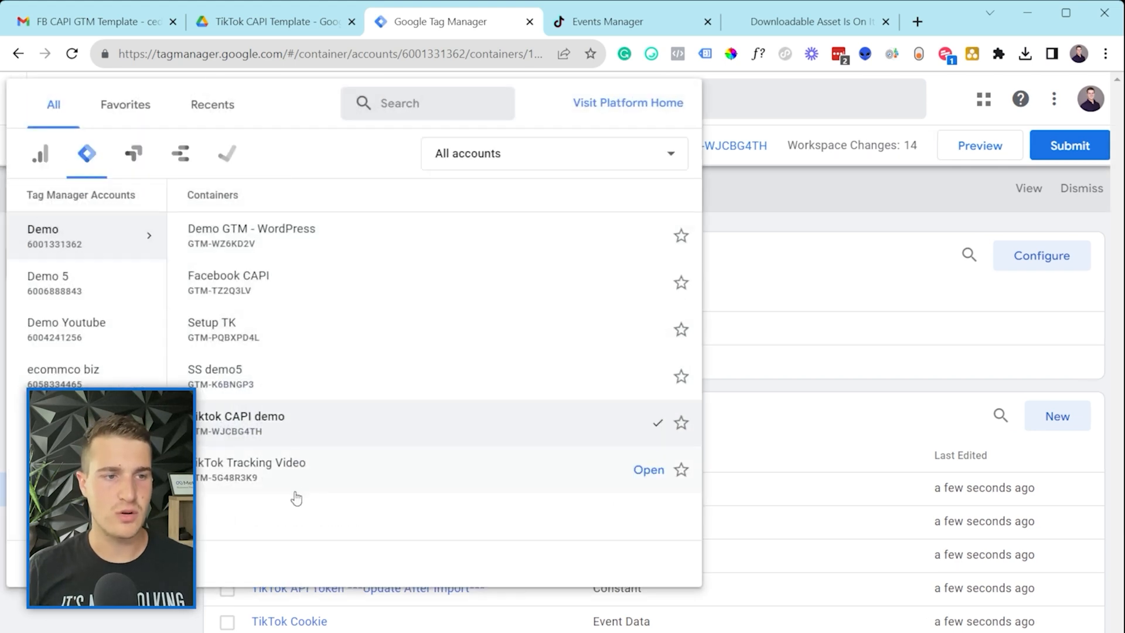
pyautogui.click(317, 479)
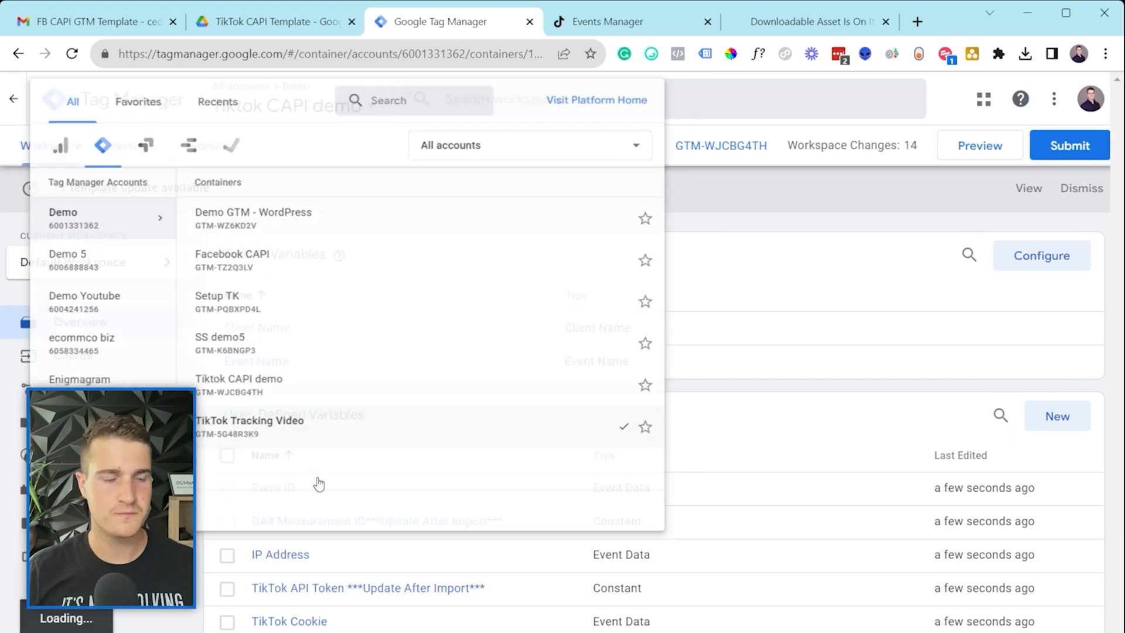
pyautogui.click(94, 317)
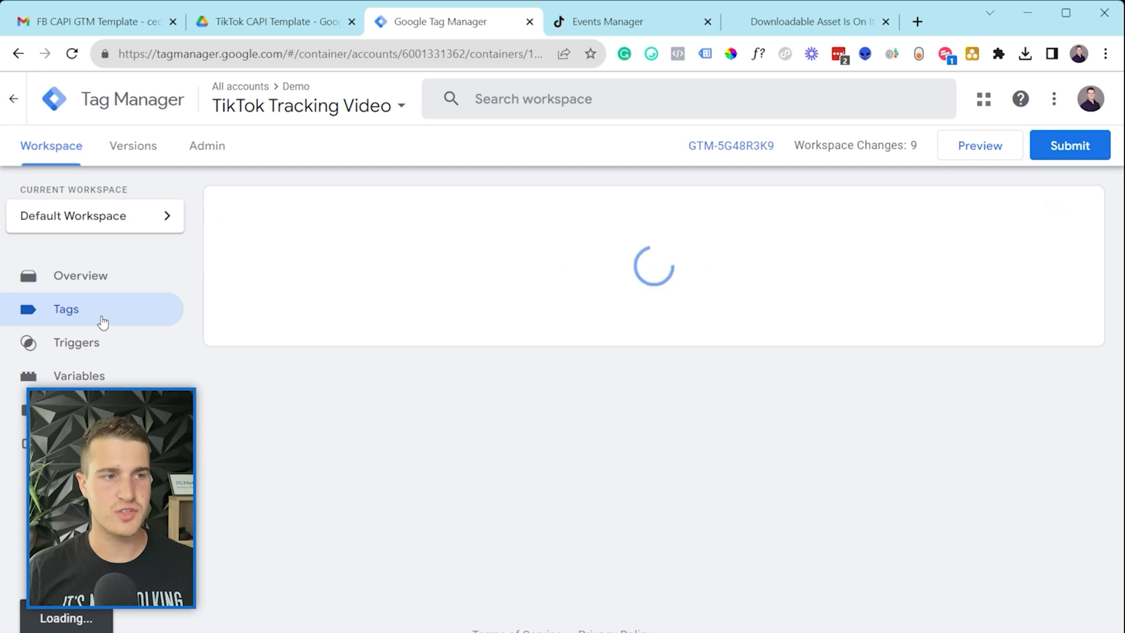
pyautogui.click(79, 376)
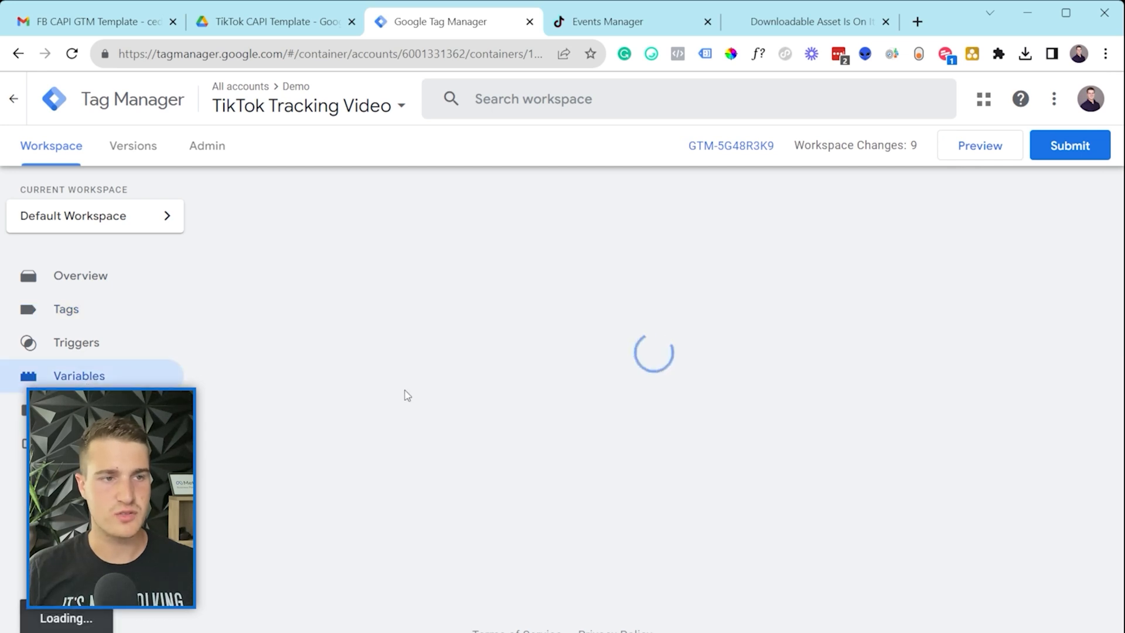
pyautogui.scroll(-3, 441, 392)
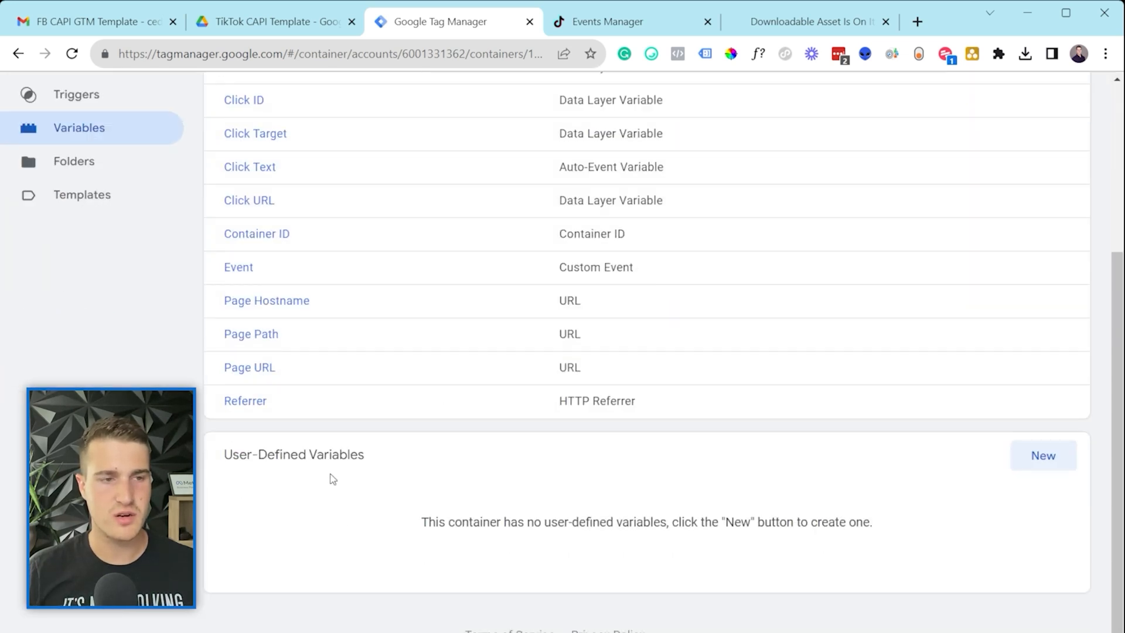
pyautogui.scroll(4, 332, 480)
pyautogui.click(210, 151)
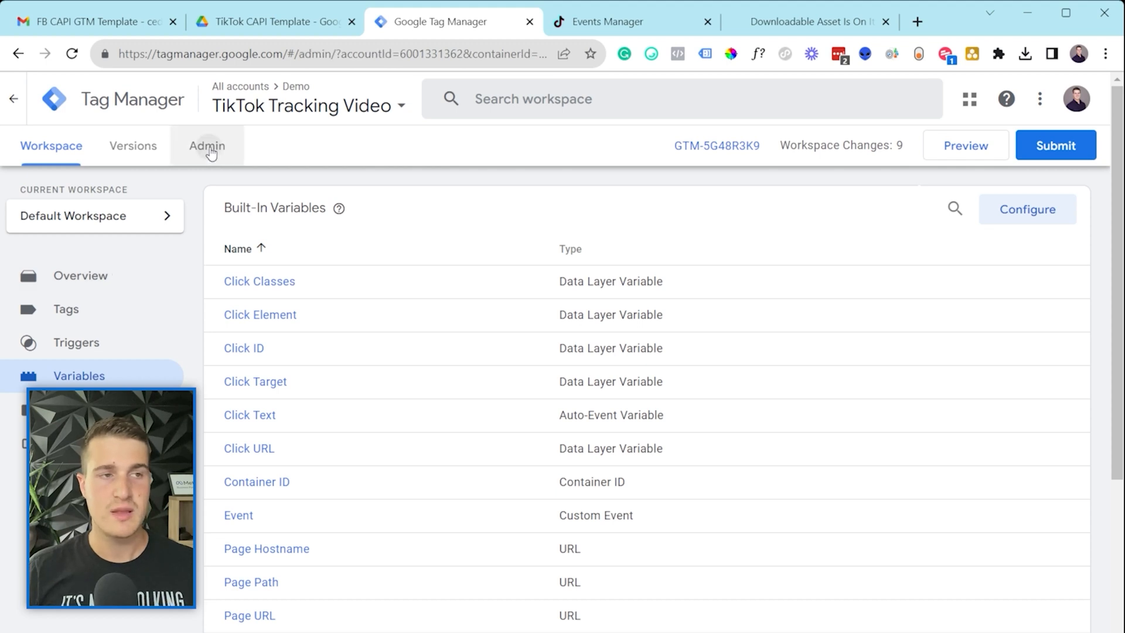
pyautogui.click(723, 444)
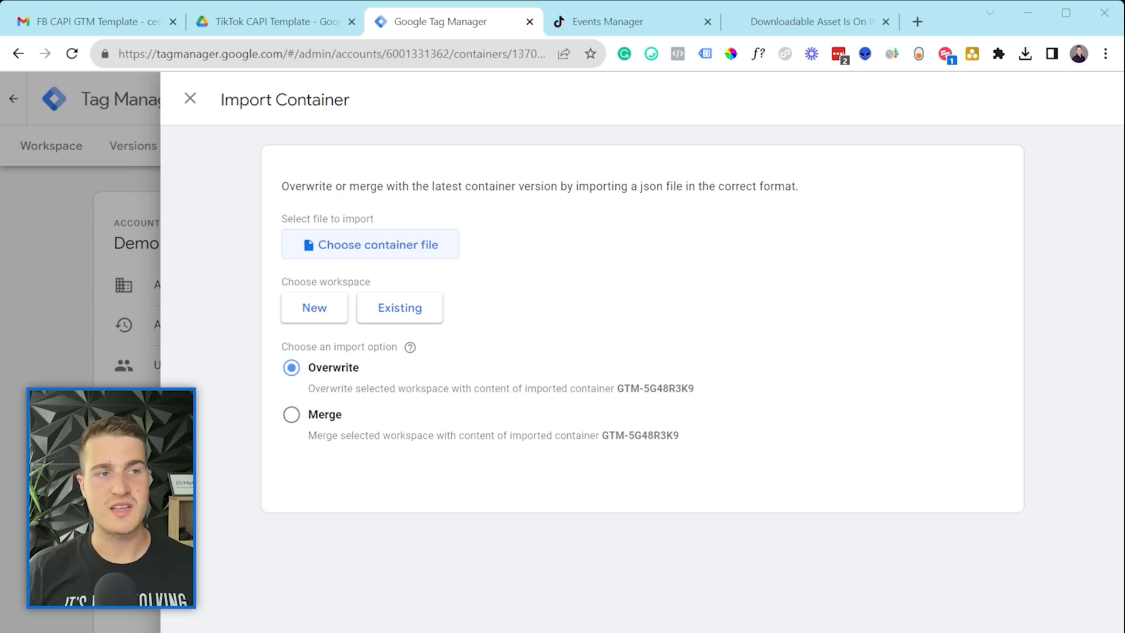
# Step: Merge the web template into the existing Default Workspace, confirm, and review the six tags
pyautogui.click(380, 308)
pyautogui.click(379, 174)
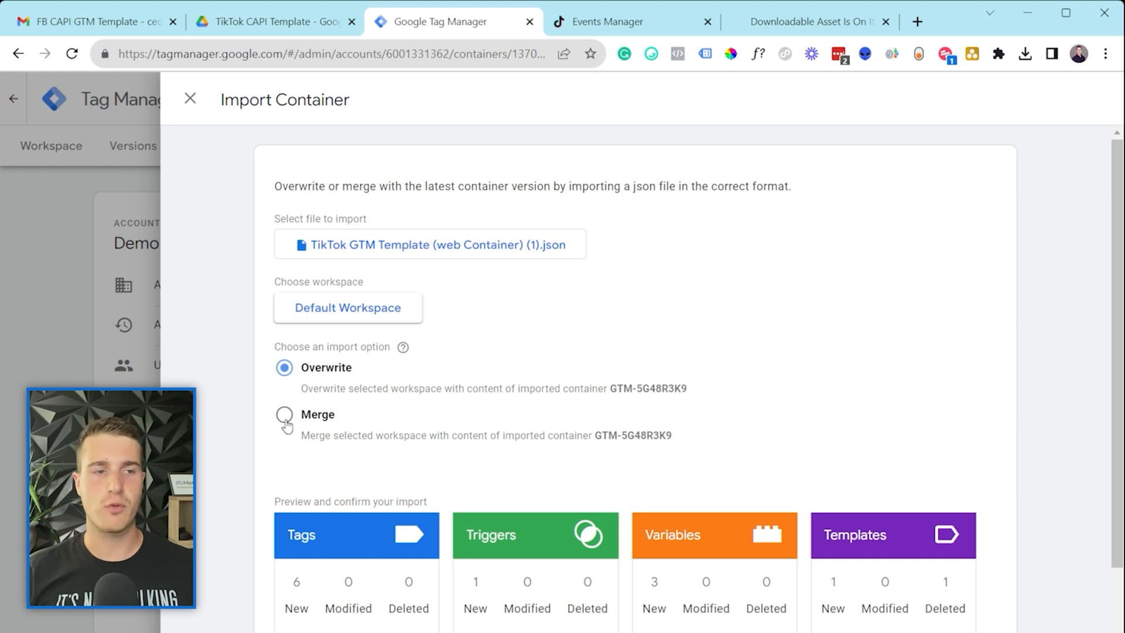
pyautogui.click(284, 414)
pyautogui.scroll(-2, 287, 422)
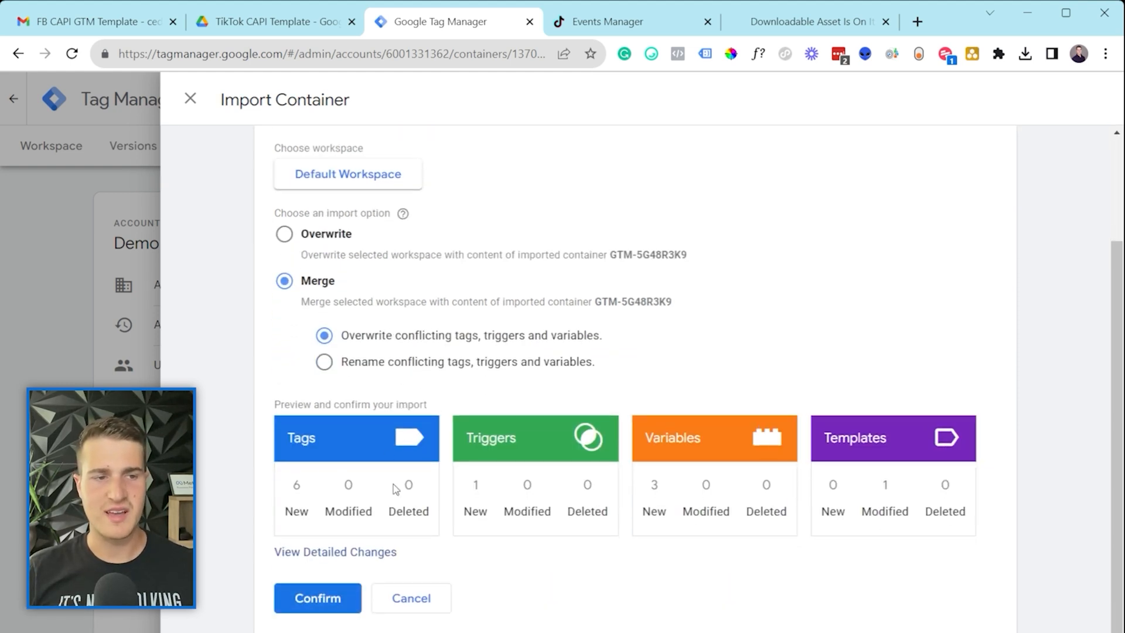
pyautogui.click(317, 598)
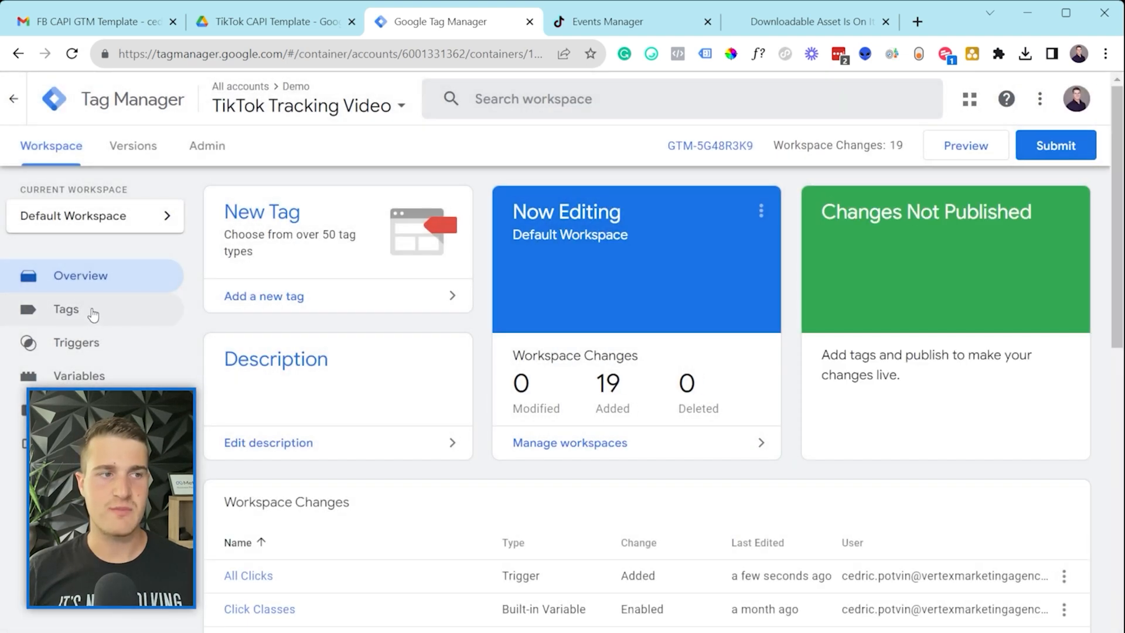
pyautogui.click(93, 310)
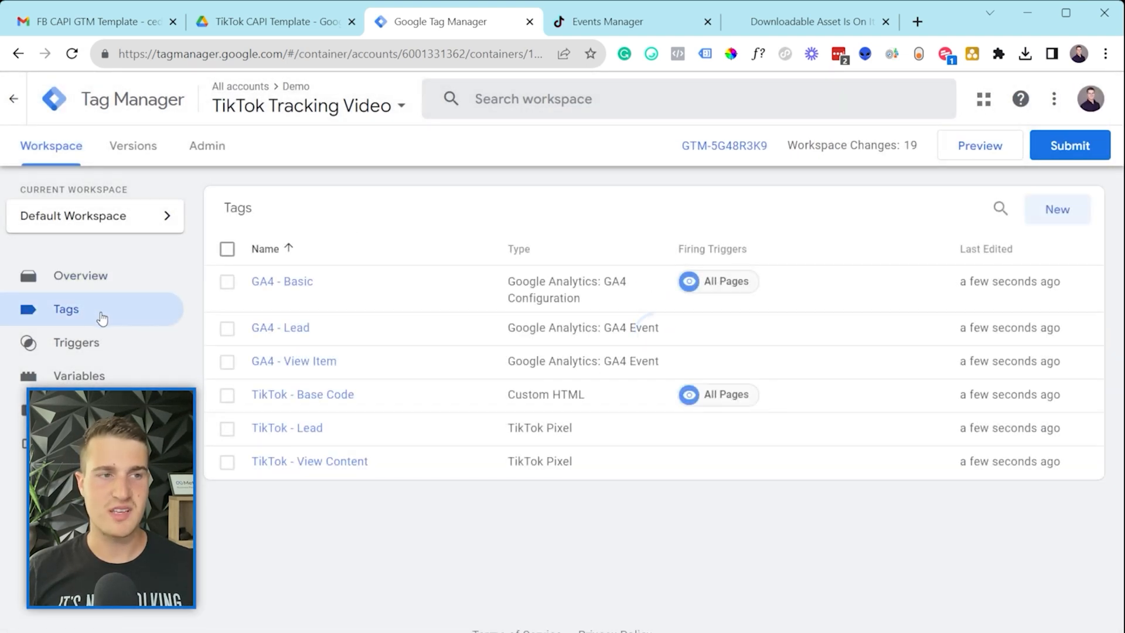
# Step: Glance at variables and triggers, return to the tags list, then open the Variables page
pyautogui.click(117, 367)
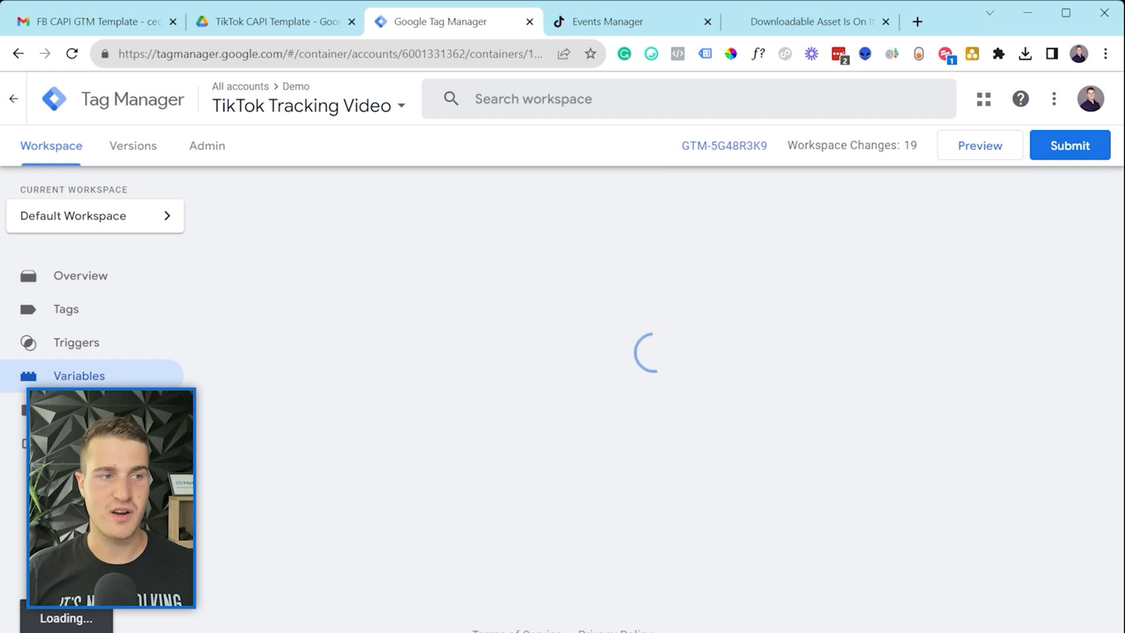
pyautogui.click(125, 355)
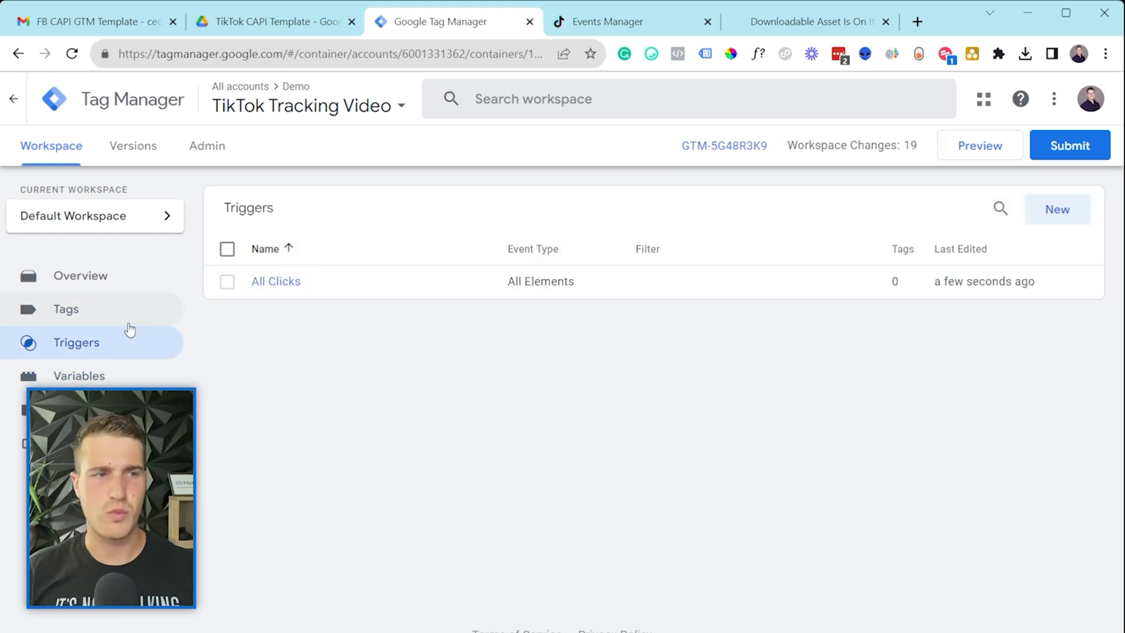
pyautogui.click(92, 310)
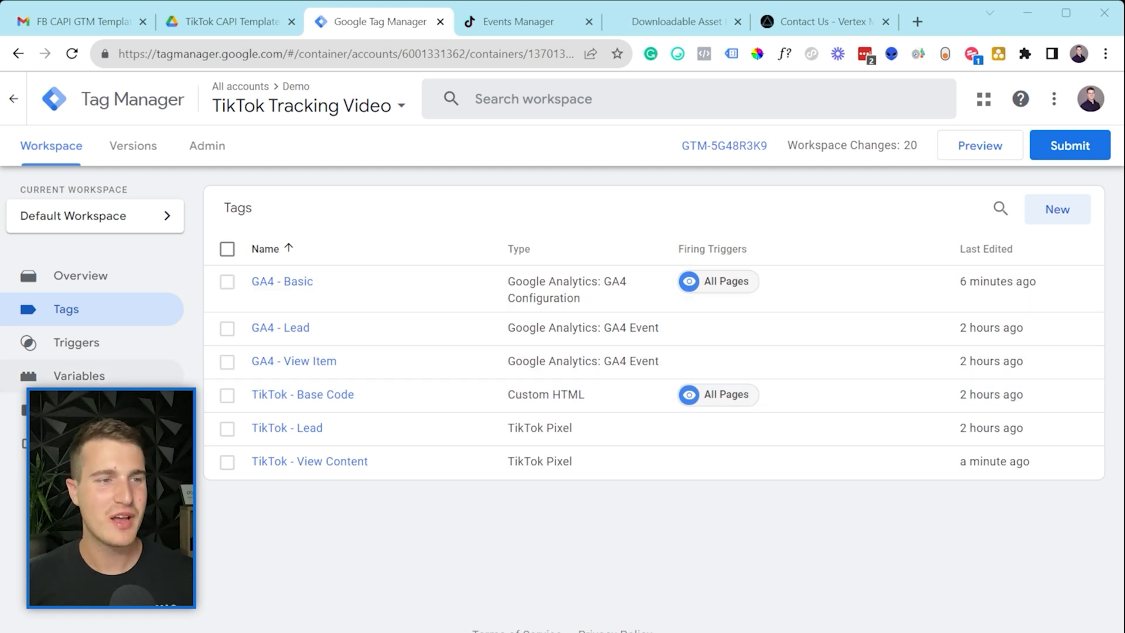
pyautogui.click(80, 375)
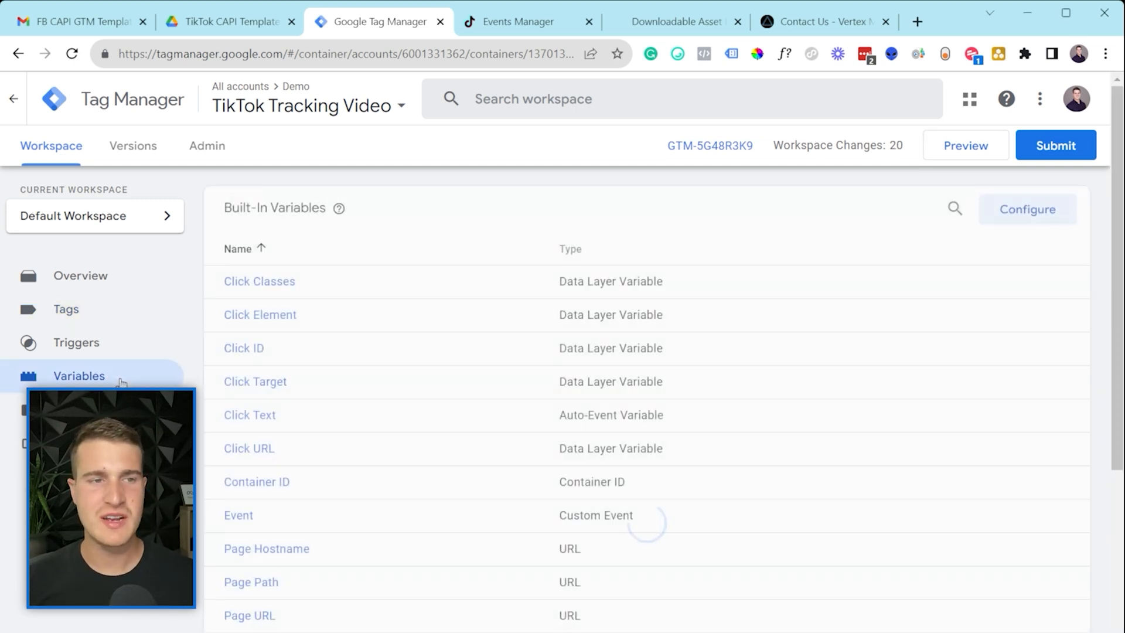
# Step: Open the TikTok Pixel ID variable and select the placeholder part of its name
pyautogui.scroll(-3, 502, 373)
pyautogui.scroll(-2, 502, 373)
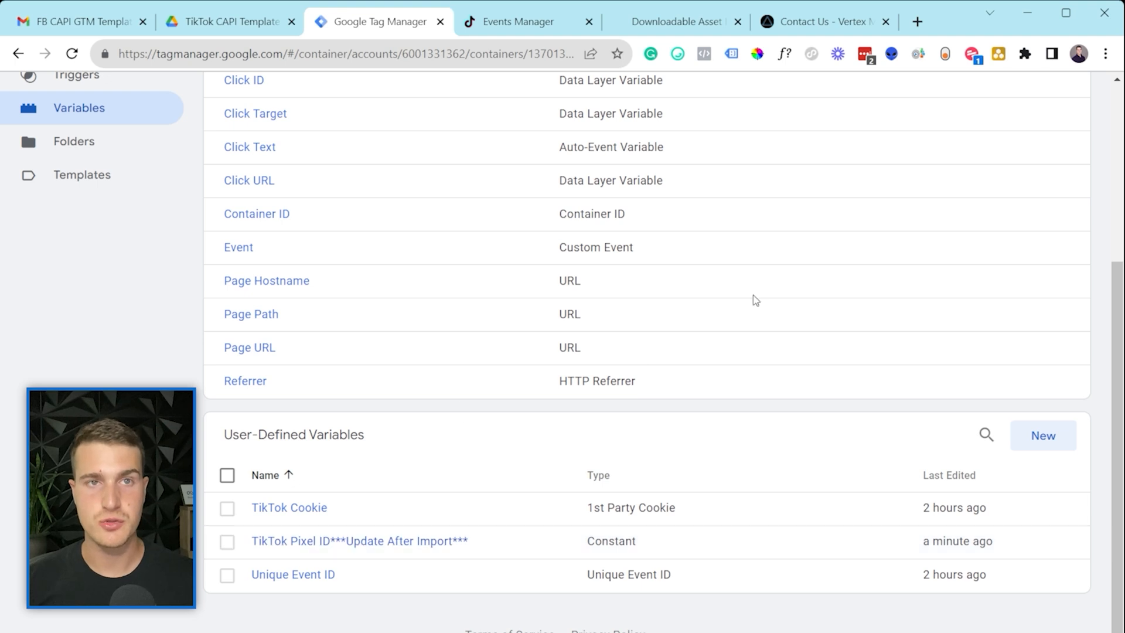
pyautogui.click(391, 541)
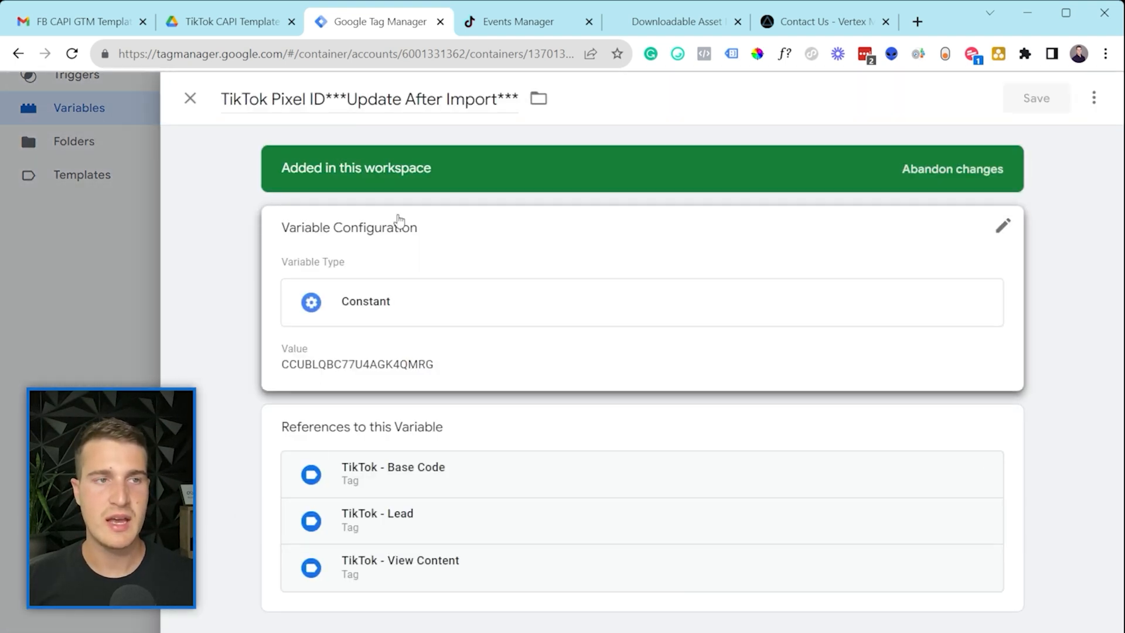
pyautogui.moveTo(235, 100); pyautogui.dragTo(333, 100)
pyautogui.click(333, 100)
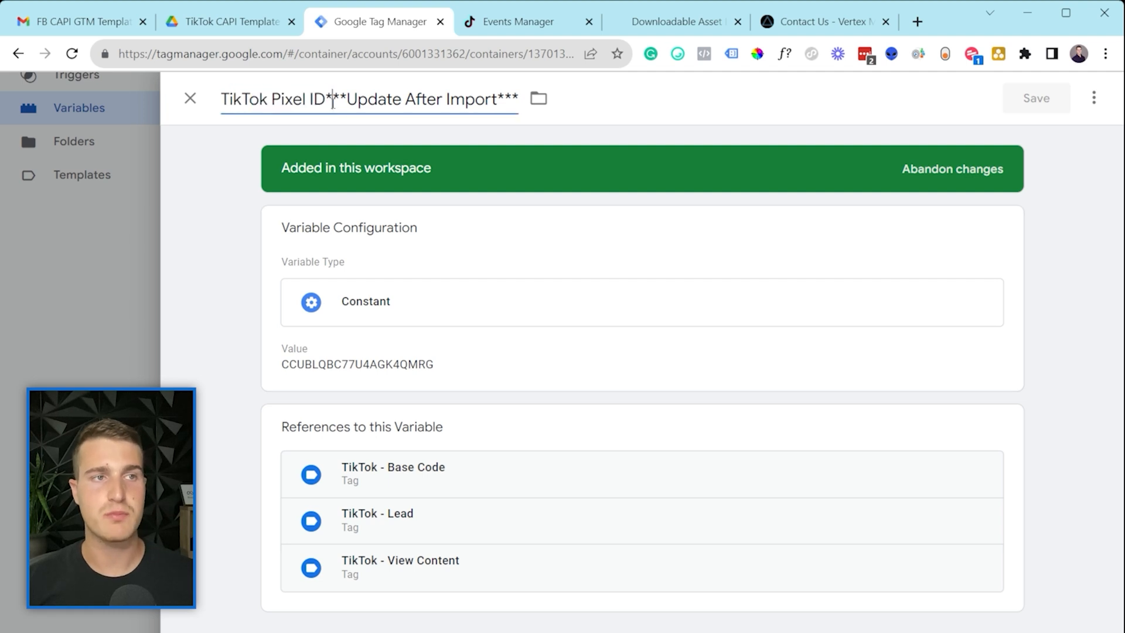
# Step: Select the constant's current pixel ID value, then switch to TikTok Events Manager
pyautogui.click(472, 369)
pyautogui.moveTo(427, 395); pyautogui.dragTo(307, 395)
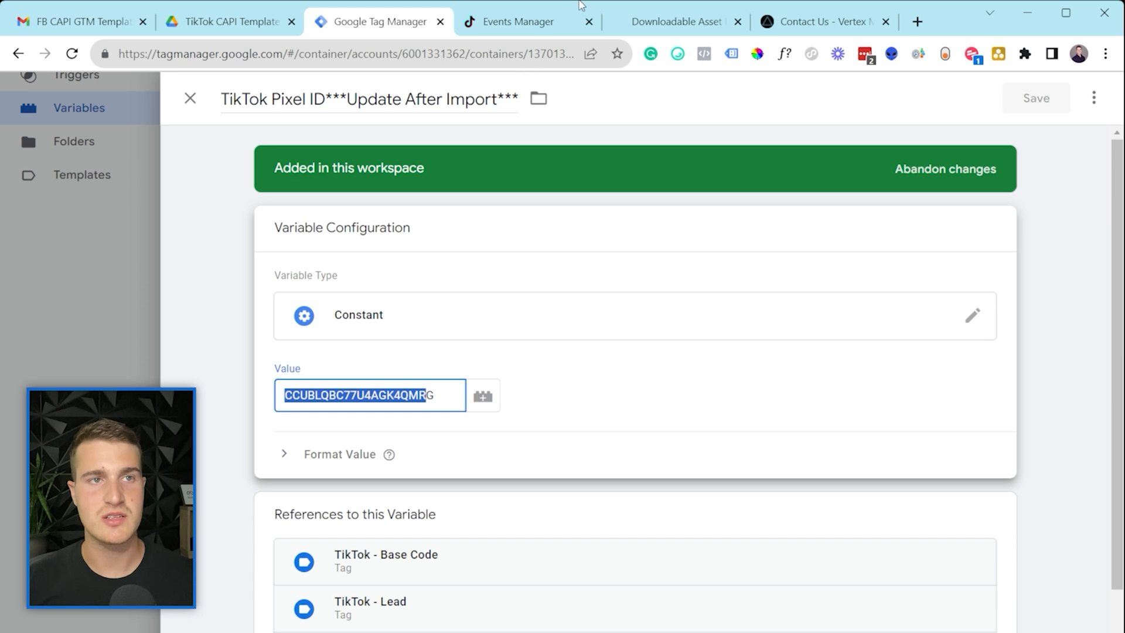
pyautogui.click(519, 24)
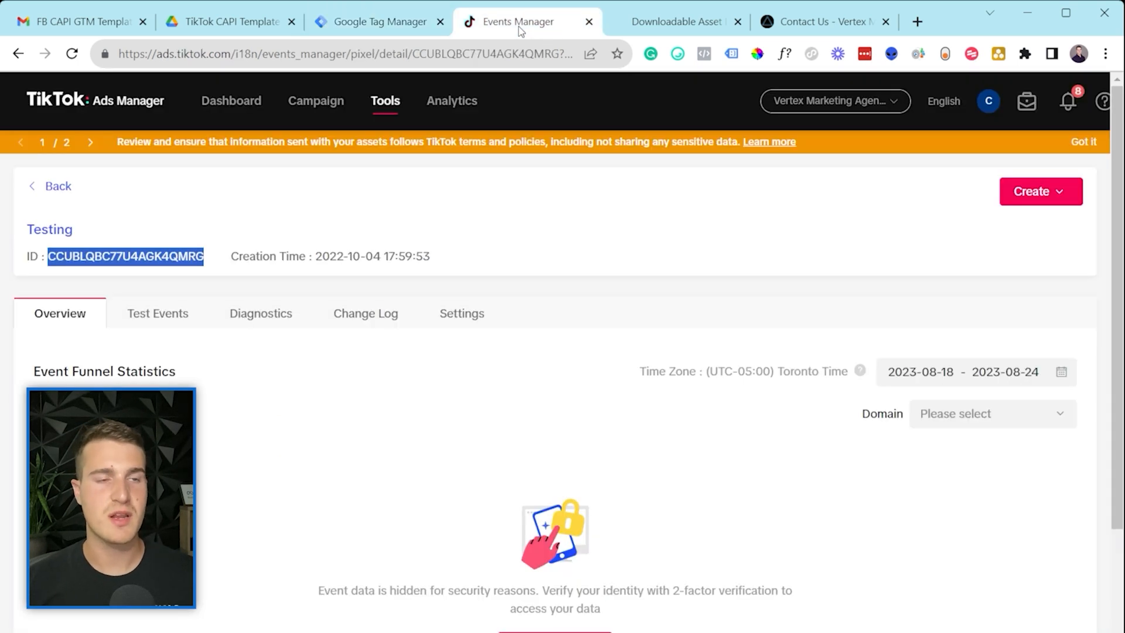
# Step: In TikTok's Web Events, open the Testing pixel and copy its ID
pyautogui.moveTo(385, 106)
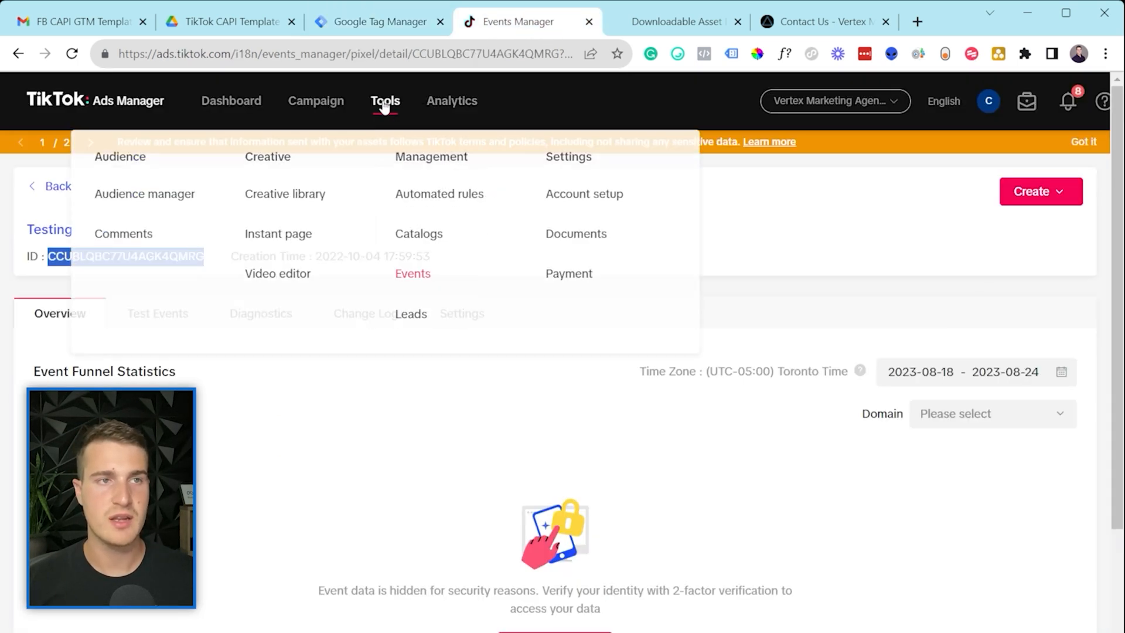
pyautogui.click(423, 276)
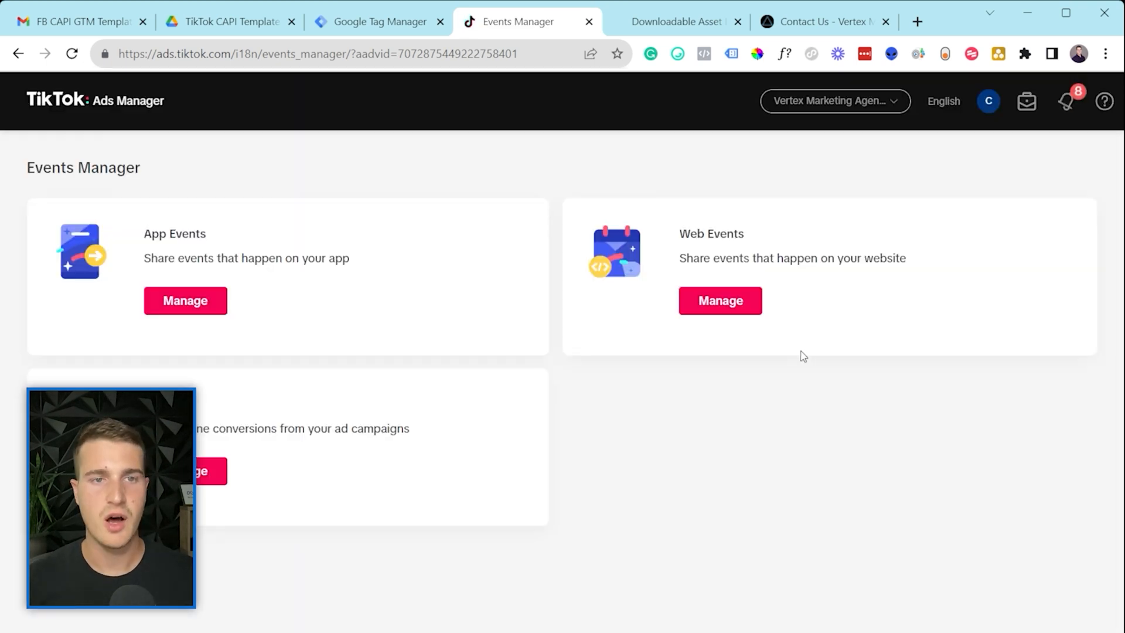
pyautogui.click(719, 303)
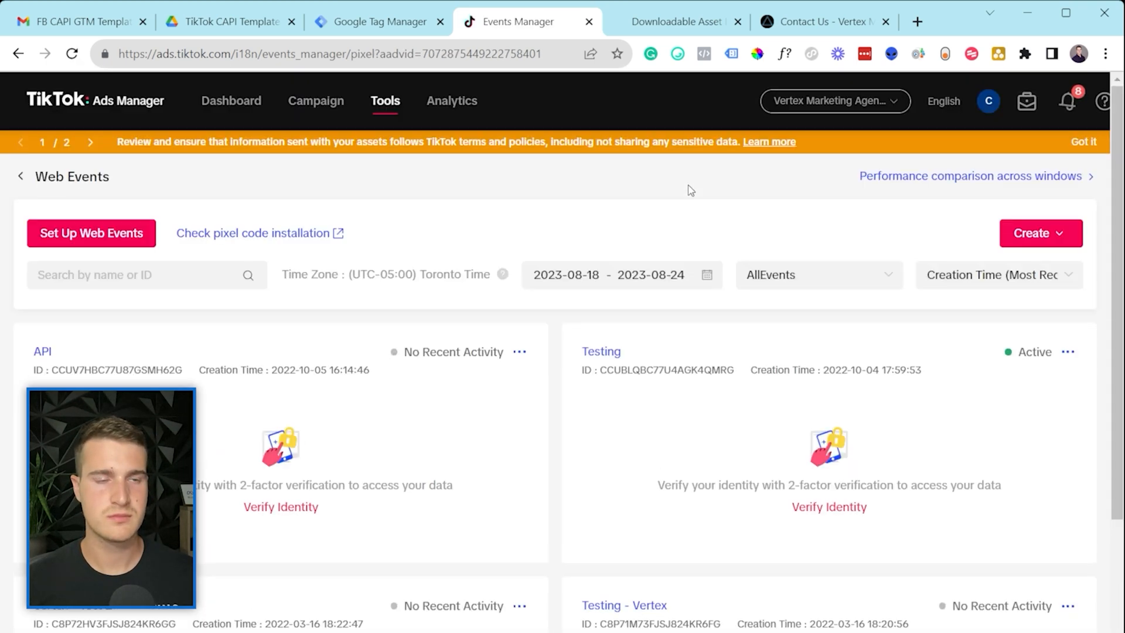
pyautogui.click(608, 352)
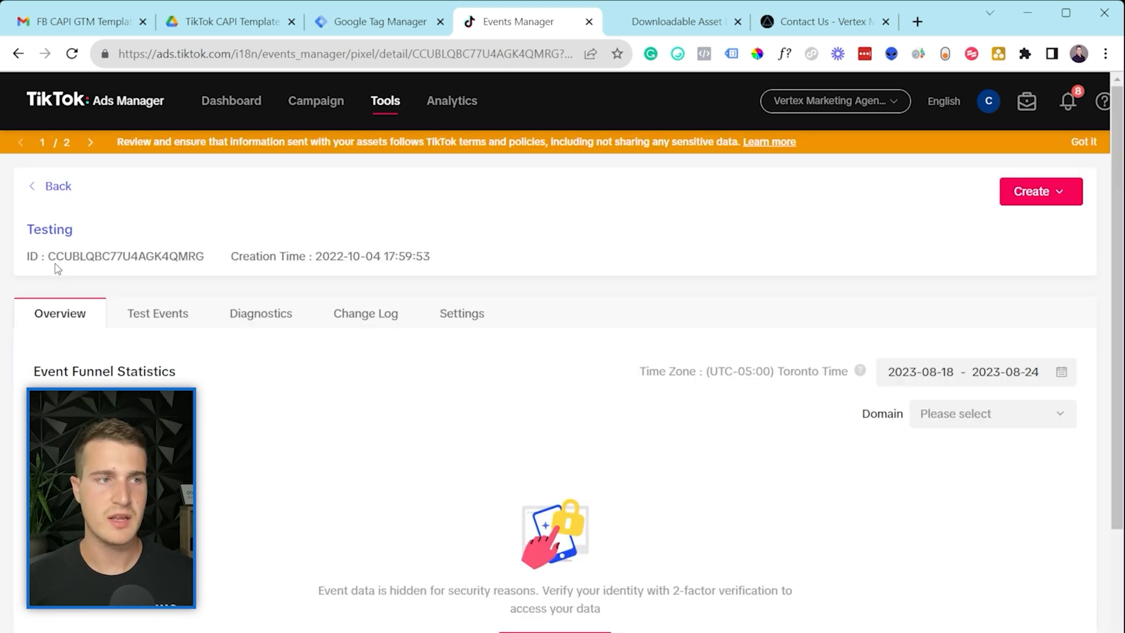
pyautogui.moveTo(51, 256); pyautogui.dragTo(206, 260)
pyautogui.hotkey('ctrl', 'c')
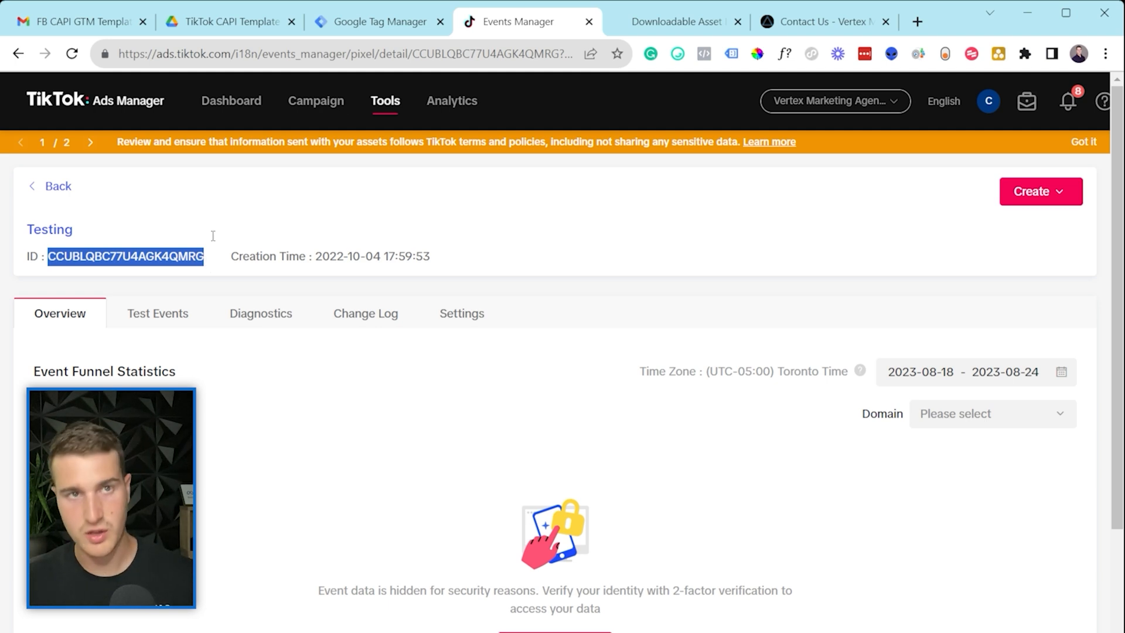
# Step: Paste the Testing pixel ID over the TikTok Pixel ID variable's Value in Tag Manager
pyautogui.click(324, 23)
pyautogui.click(328, 396)
pyautogui.doubleClick(328, 403)
pyautogui.hotkey('ctrl', 'v')
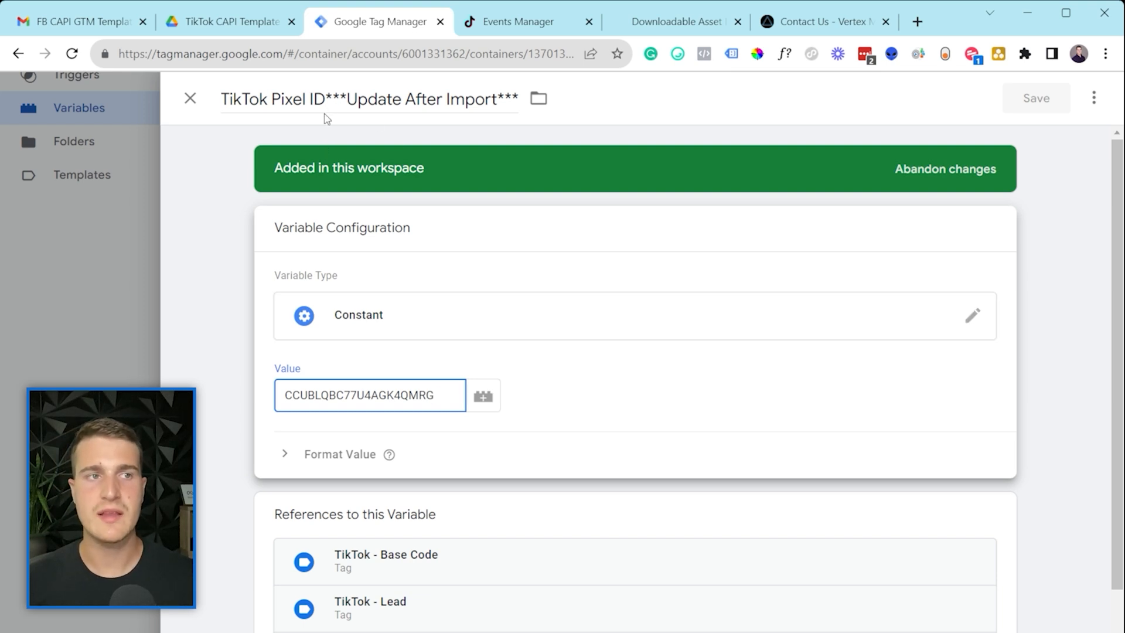
# Step: Remove '***Update After Import***' from the variable name and save it as TikTok Pixel ID
pyautogui.moveTo(327, 99); pyautogui.dragTo(518, 98)
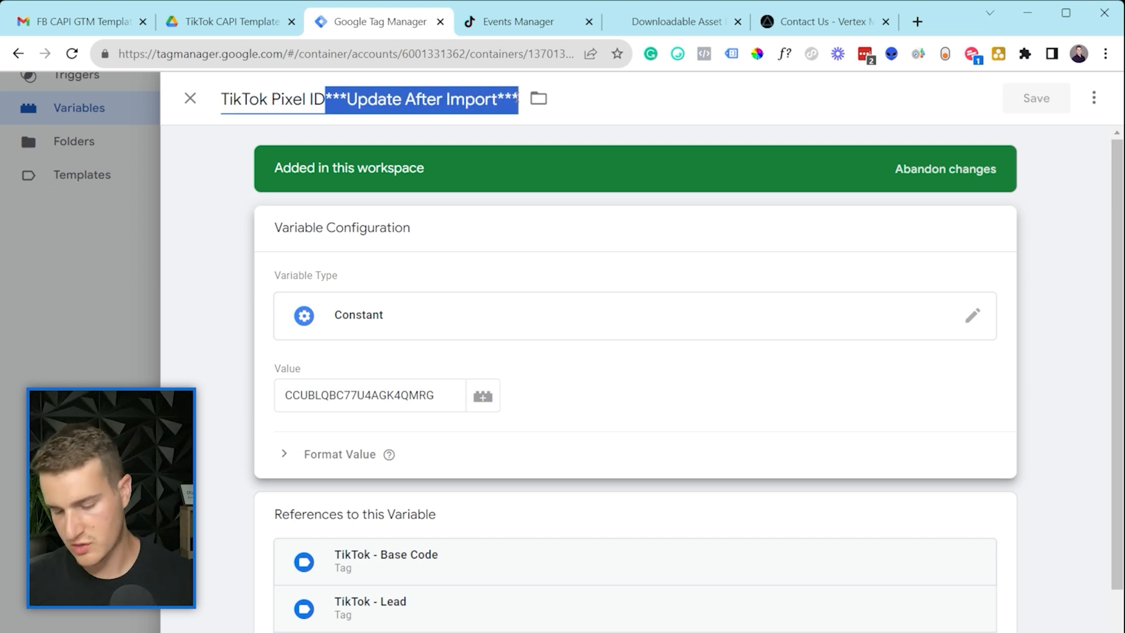
pyautogui.press('BackSpace')
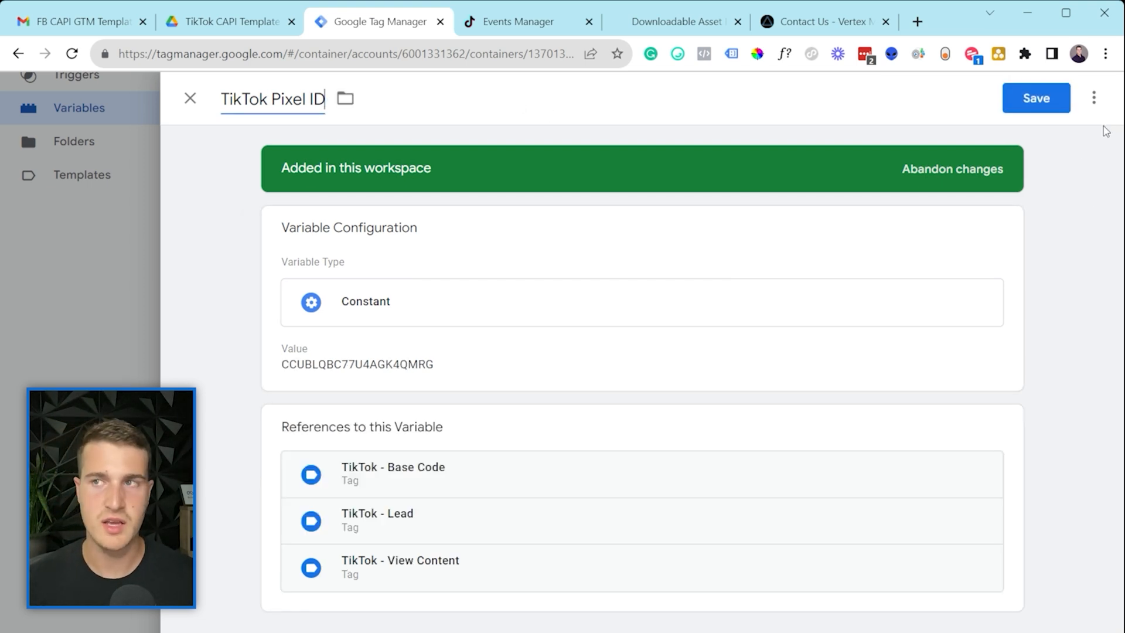
pyautogui.click(1067, 112)
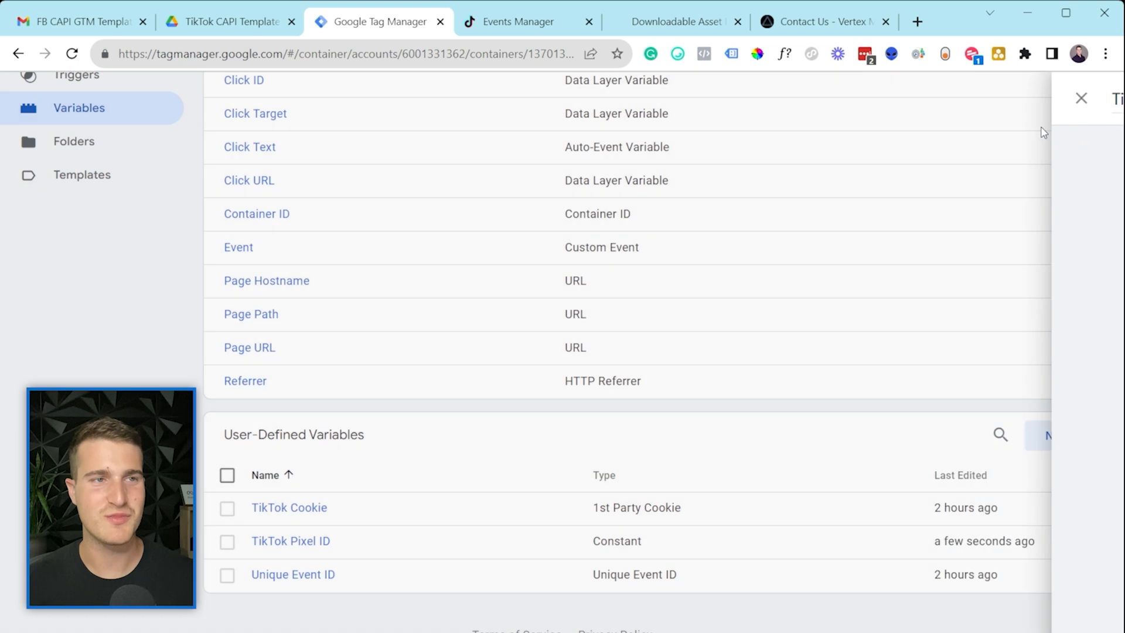
# Step: Open the TikTok - Base Code tag from the Tags list
pyautogui.scroll(3, 315, 413)
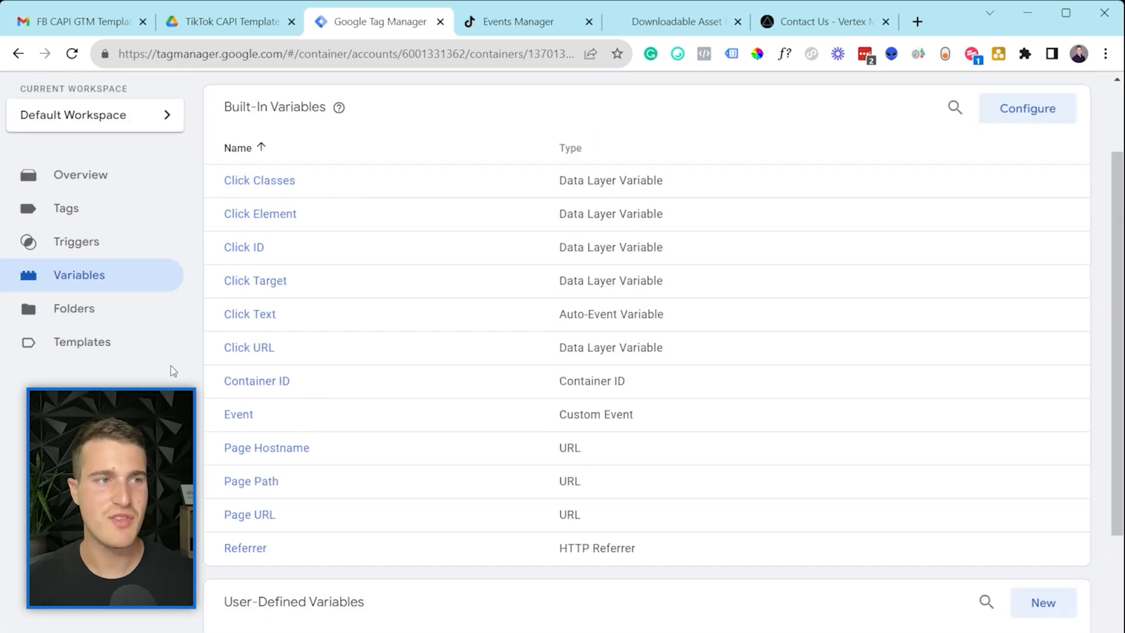
pyautogui.click(116, 224)
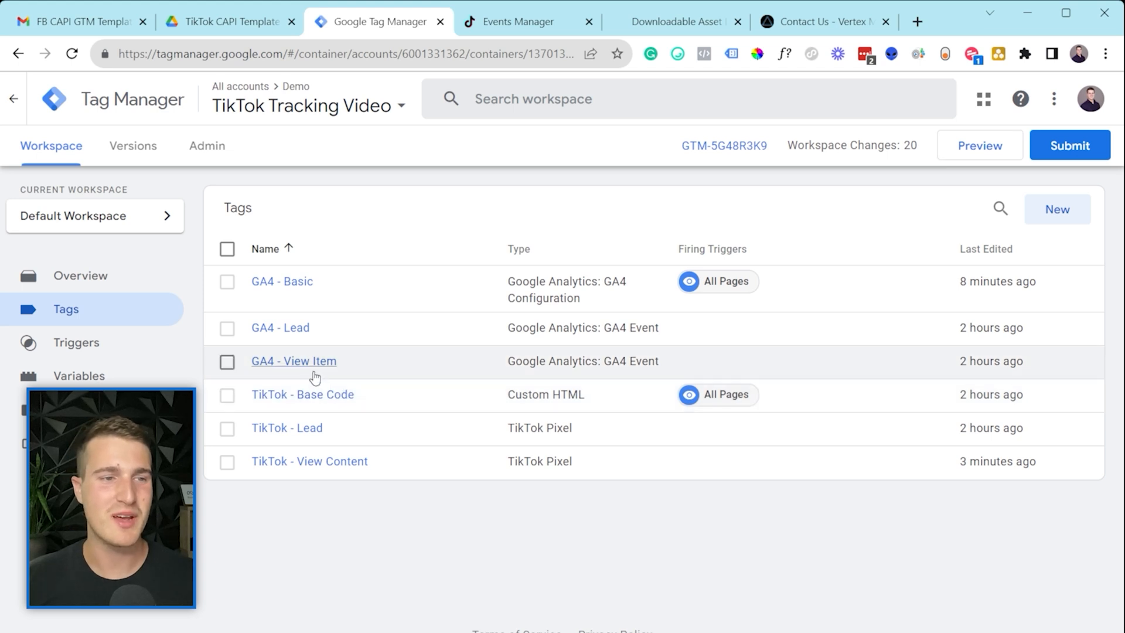
pyautogui.click(307, 394)
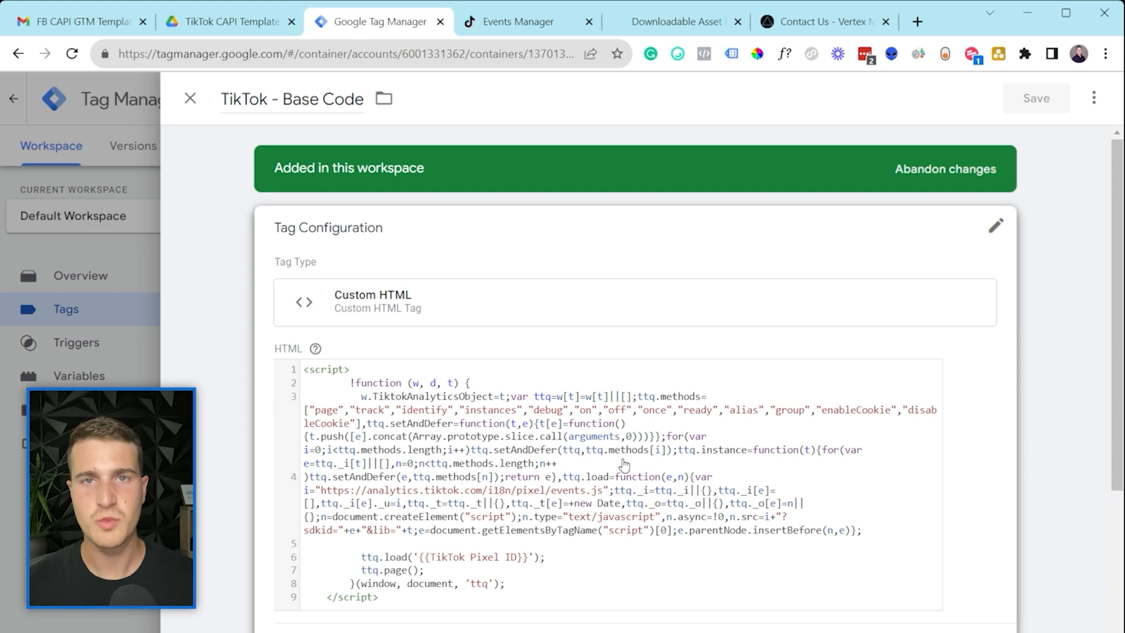
# Step: Check that the tag's ttq.load line uses the {{TikTok Pixel ID}} variable
pyautogui.scroll(-1, 624, 465)
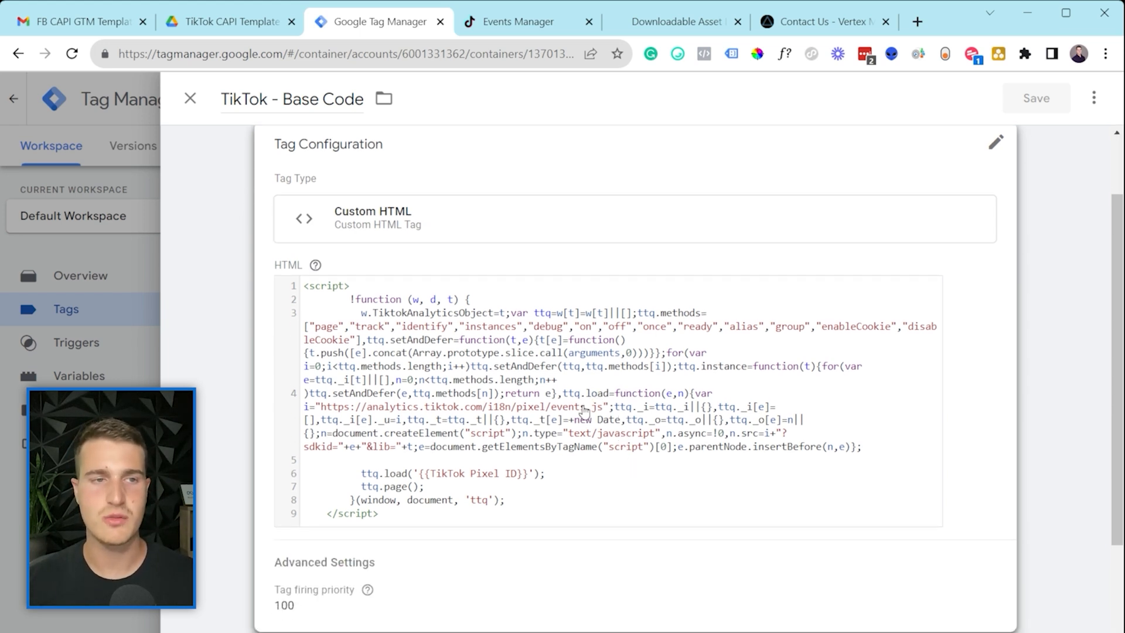
pyautogui.click(472, 438)
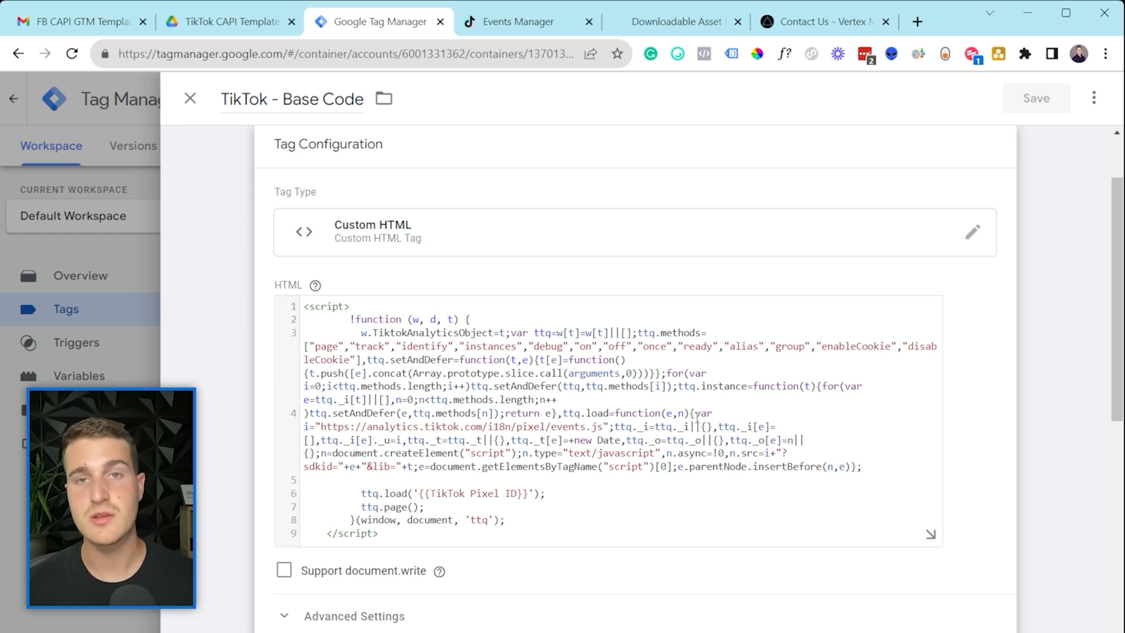
pyautogui.scroll(-2, 569, 428)
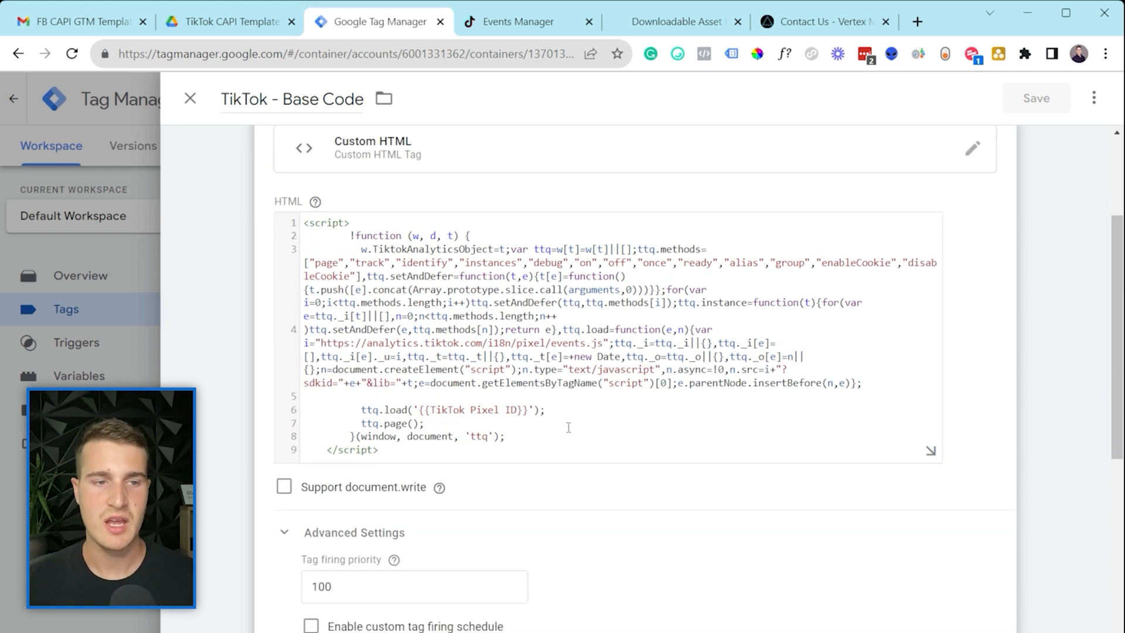
pyautogui.moveTo(418, 409); pyautogui.dragTo(528, 414)
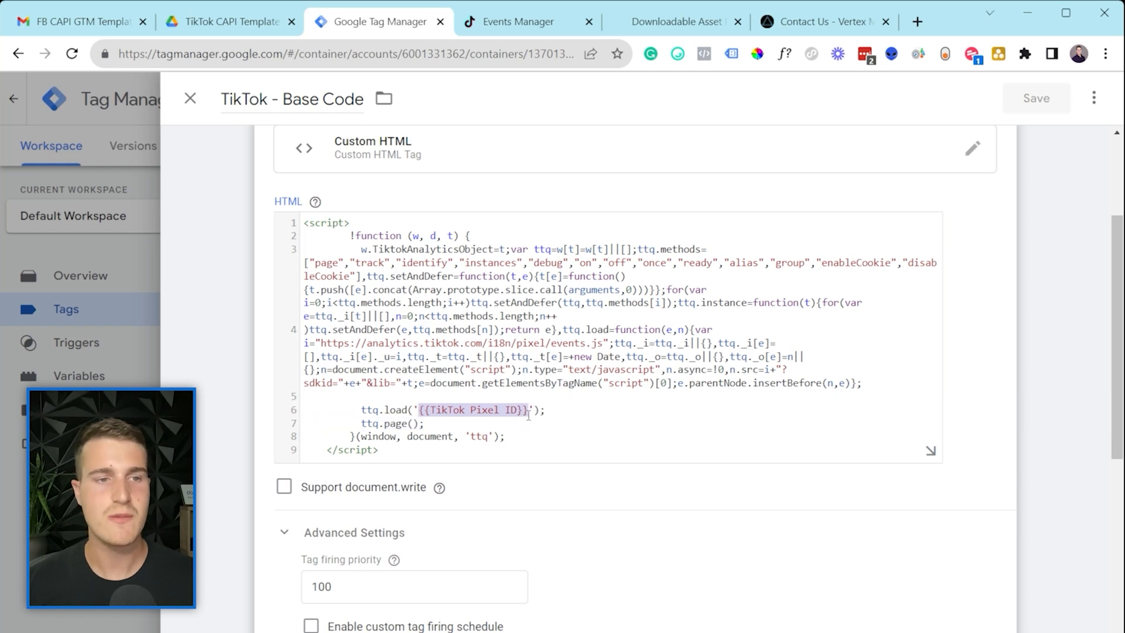
pyautogui.click(529, 412)
pyautogui.moveTo(529, 410); pyautogui.dragTo(418, 410)
pyautogui.click(418, 410)
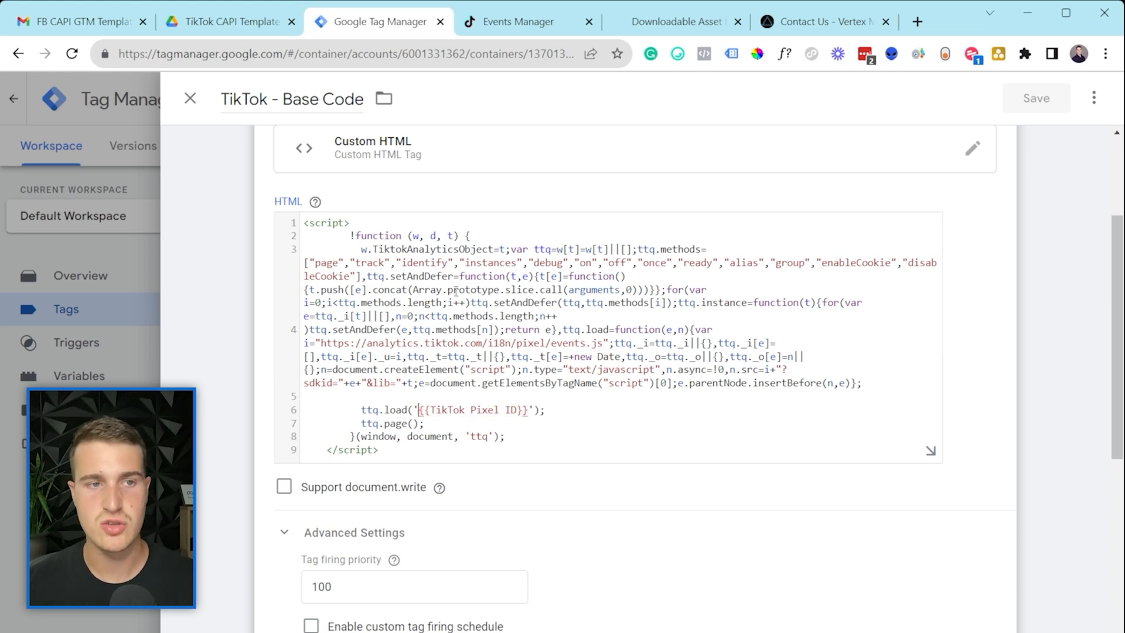
pyautogui.click(501, 369)
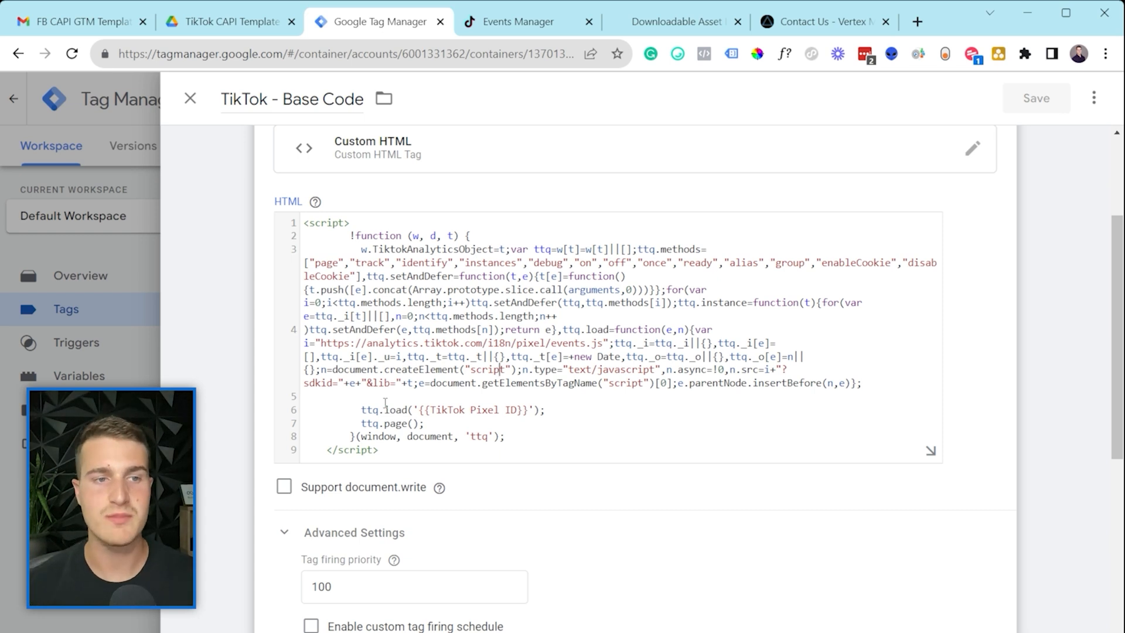
pyautogui.moveTo(418, 410); pyautogui.dragTo(535, 410)
pyautogui.click(534, 410)
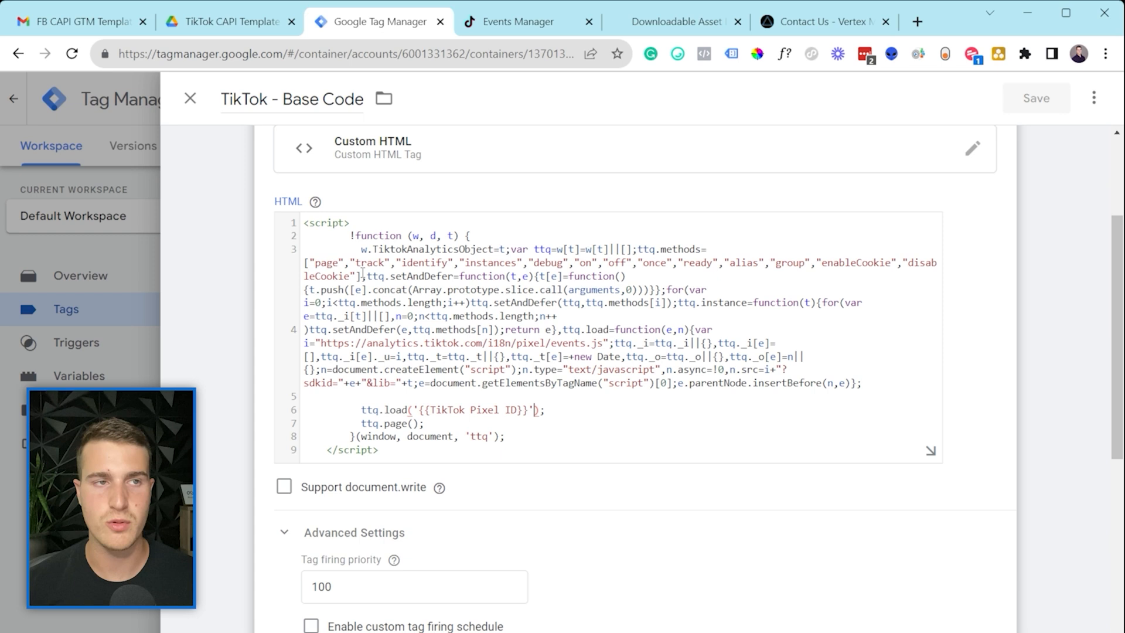
# Step: Confirm the tag fires on All Pages, then open the TikTok - View Content tag
pyautogui.scroll(-2, 644, 430)
pyautogui.scroll(-5, 824, 329)
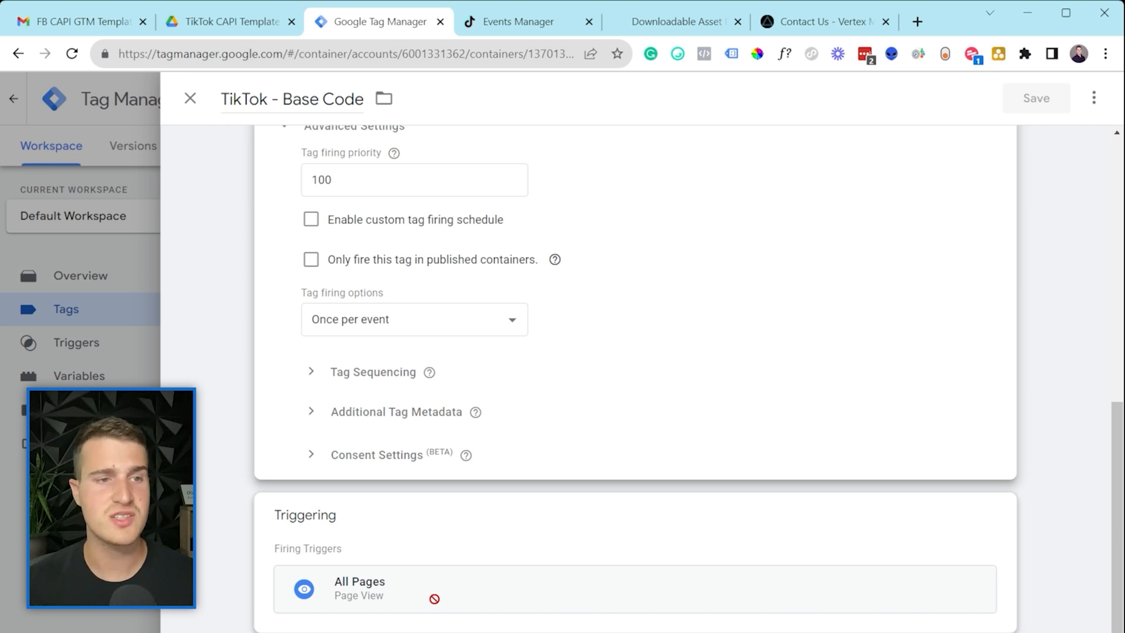
pyautogui.scroll(10, 535, 464)
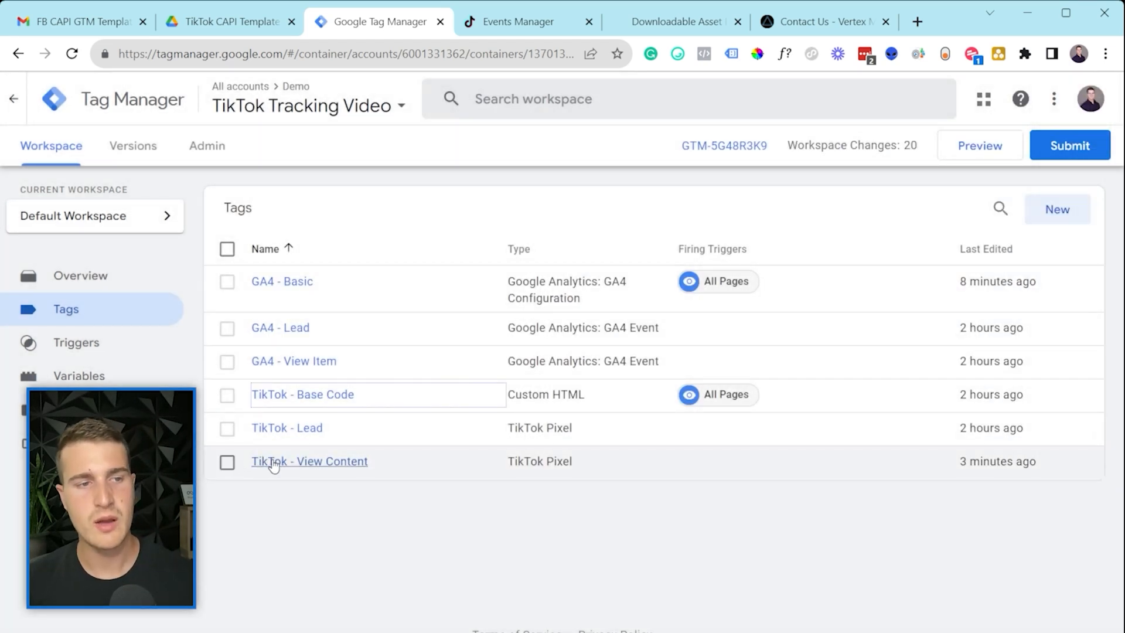
pyautogui.click(272, 463)
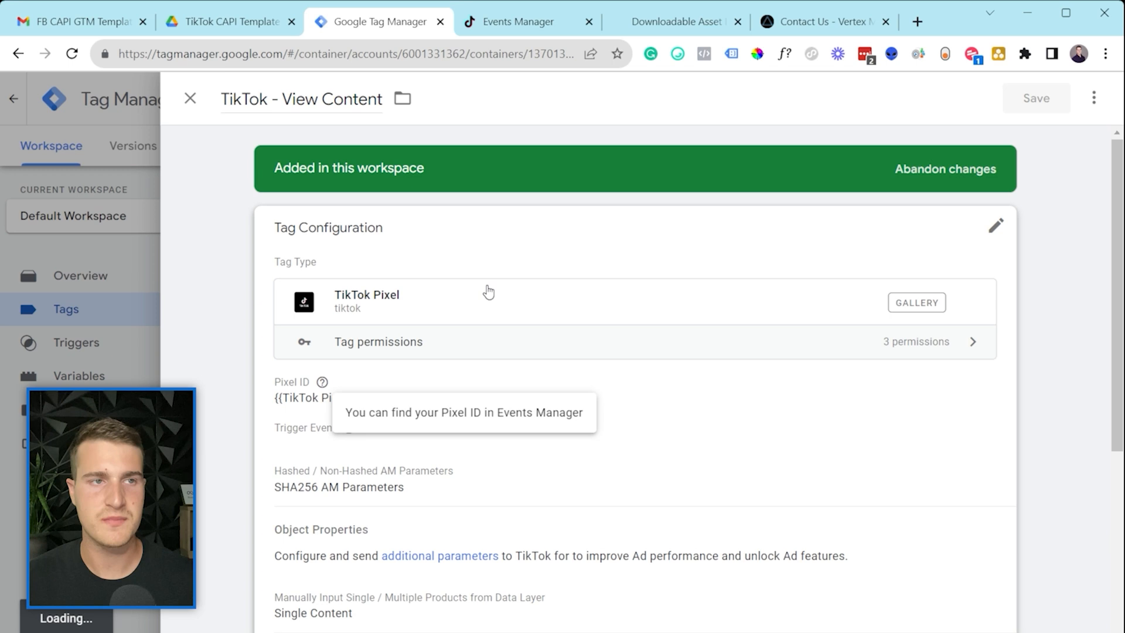
pyautogui.click(824, 426)
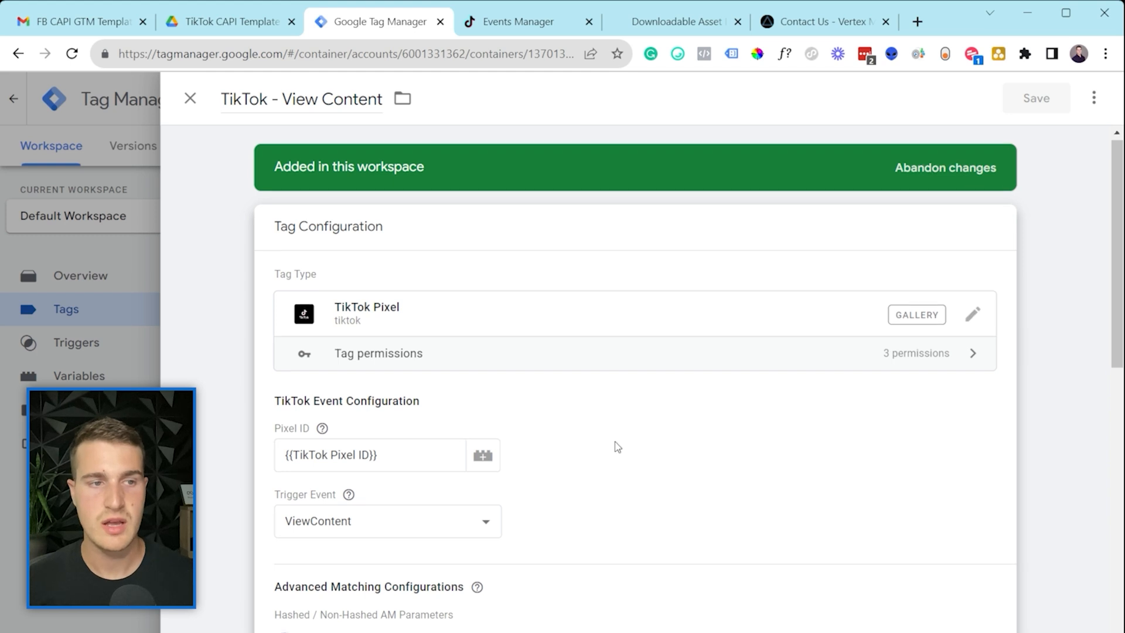
pyautogui.scroll(-3, 615, 447)
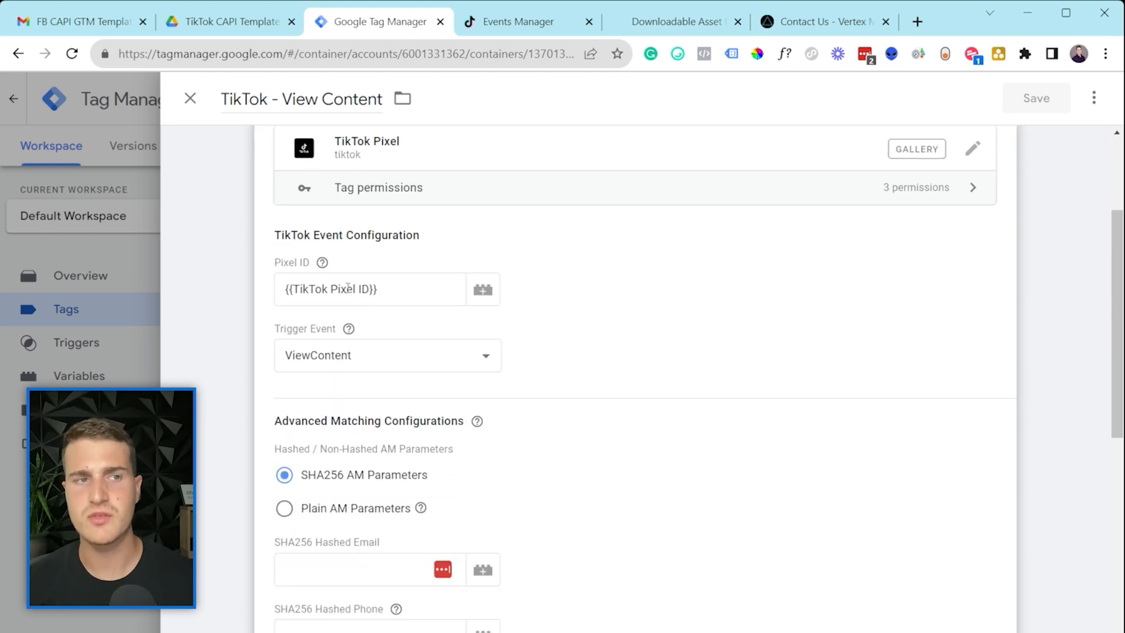
pyautogui.moveTo(391, 289); pyautogui.dragTo(282, 298)
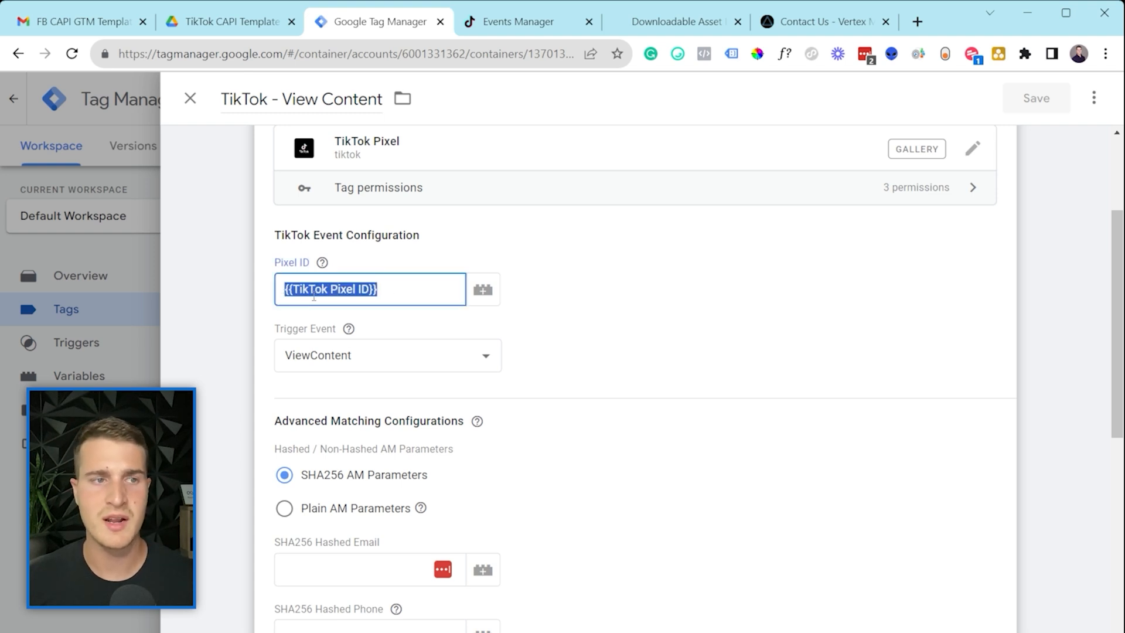
pyautogui.click(314, 297)
pyautogui.click(350, 330)
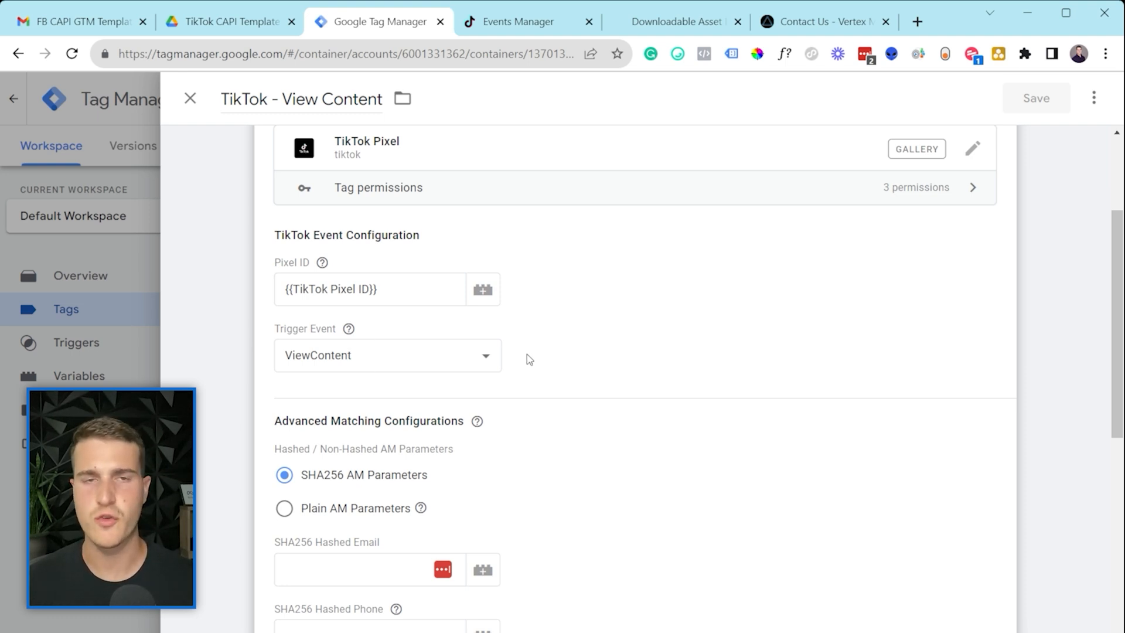
# Step: Try SubmitForm and AddToCart as trigger event, then set it back to ViewContent
pyautogui.click(490, 367)
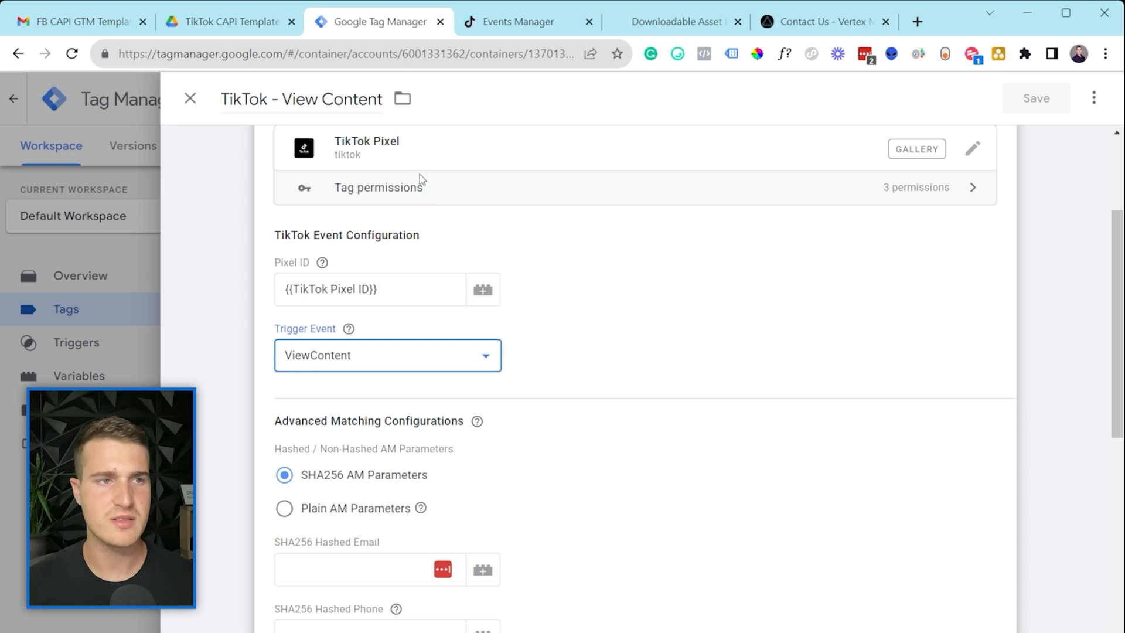
pyautogui.click(419, 191)
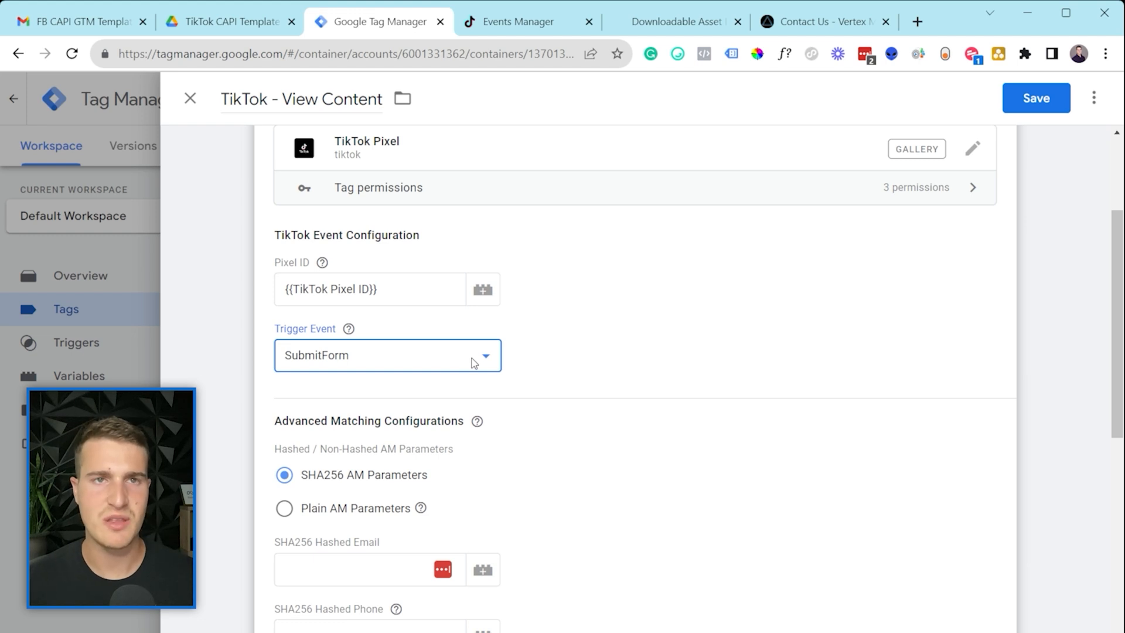
pyautogui.click(530, 354)
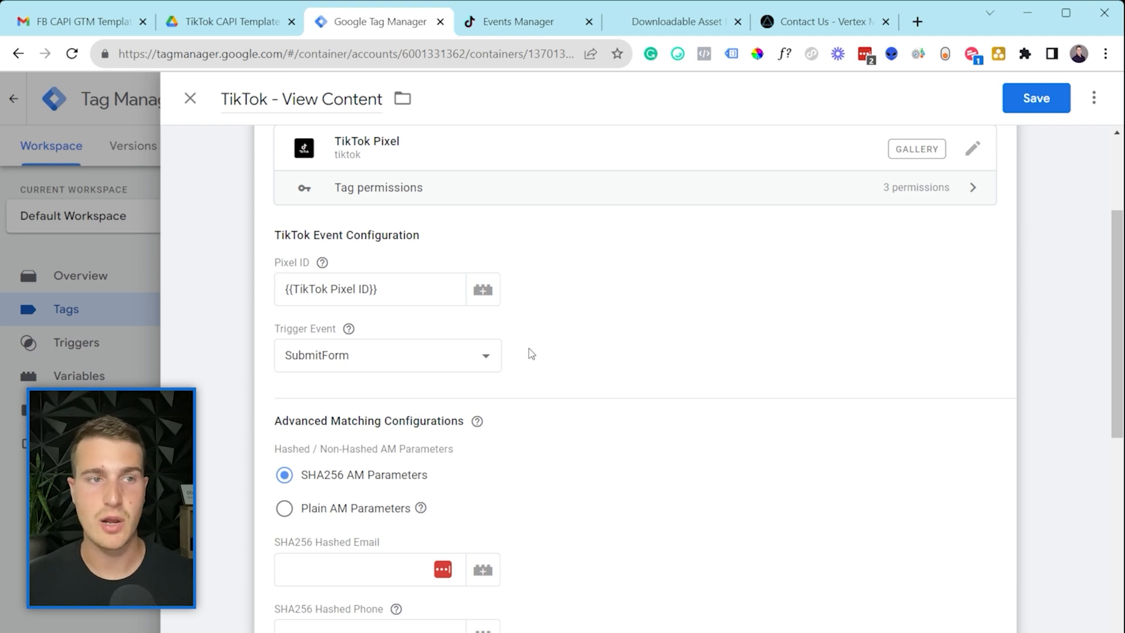
pyautogui.click(471, 361)
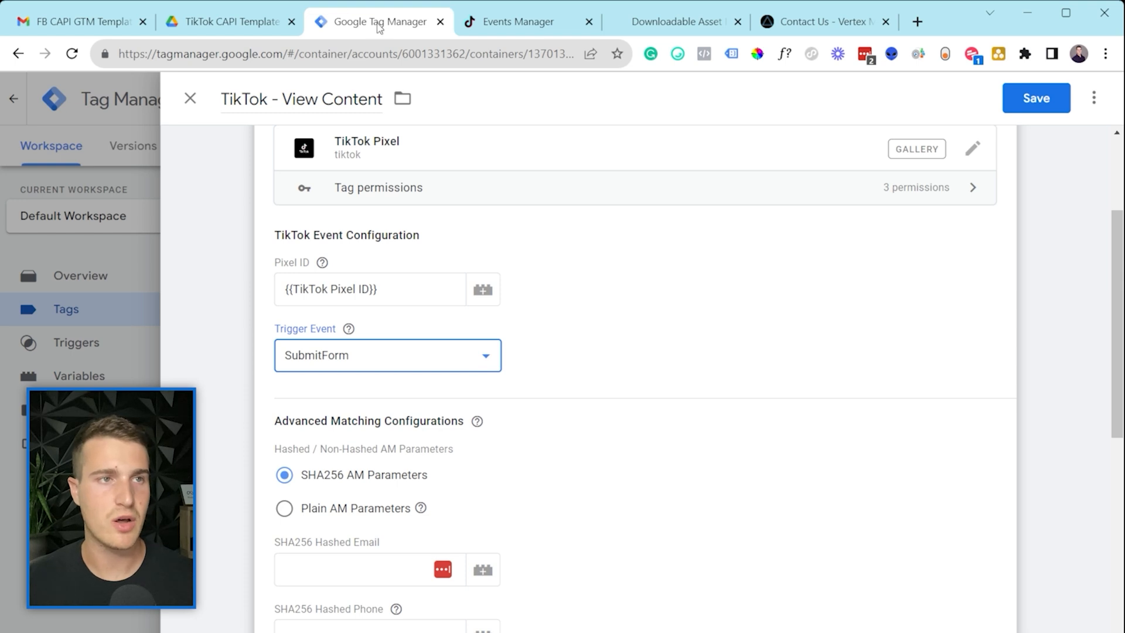
pyautogui.click(364, 67)
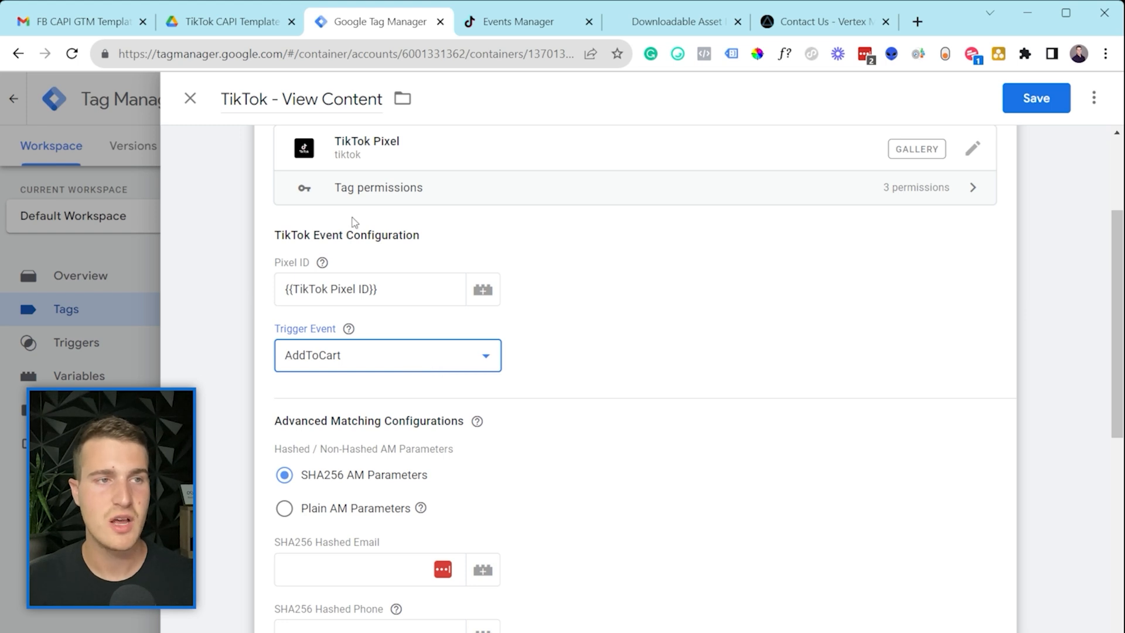
pyautogui.click(462, 331)
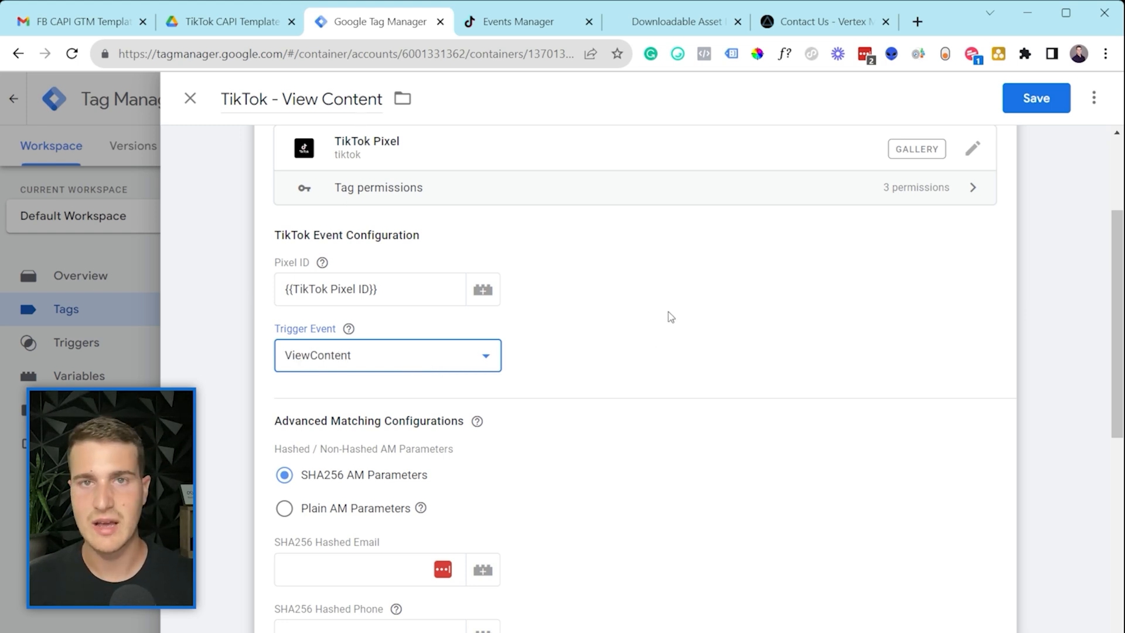
pyautogui.scroll(-1, 643, 343)
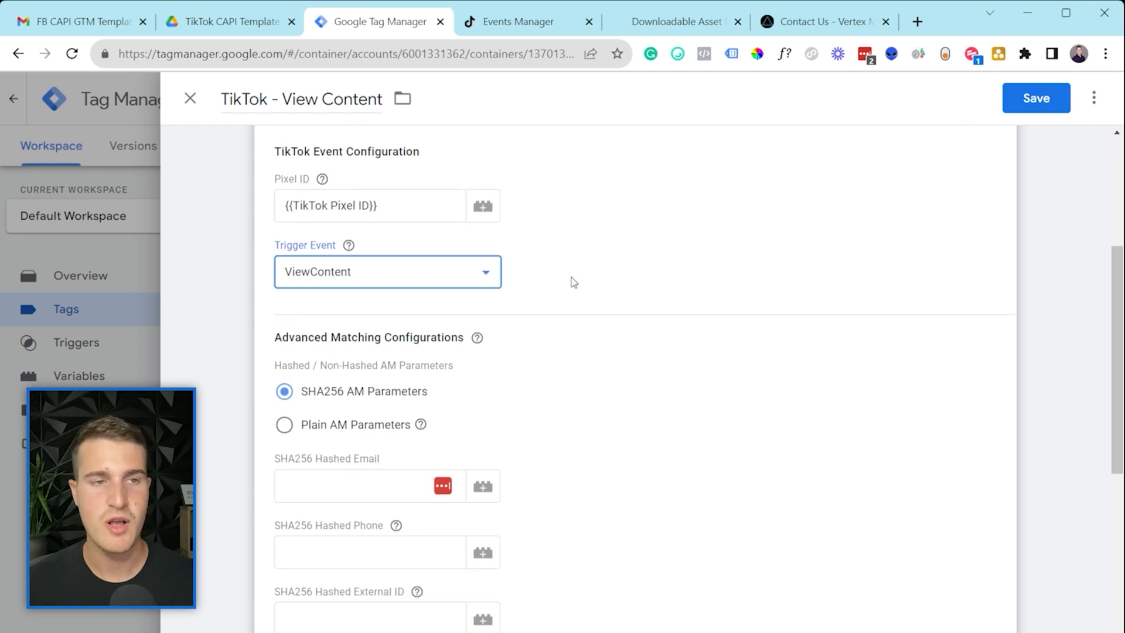
pyautogui.click(639, 284)
# Step: Expand De-duplication Configurations to show the {{Unique Event ID}} Event ID
pyautogui.scroll(-2, 635, 284)
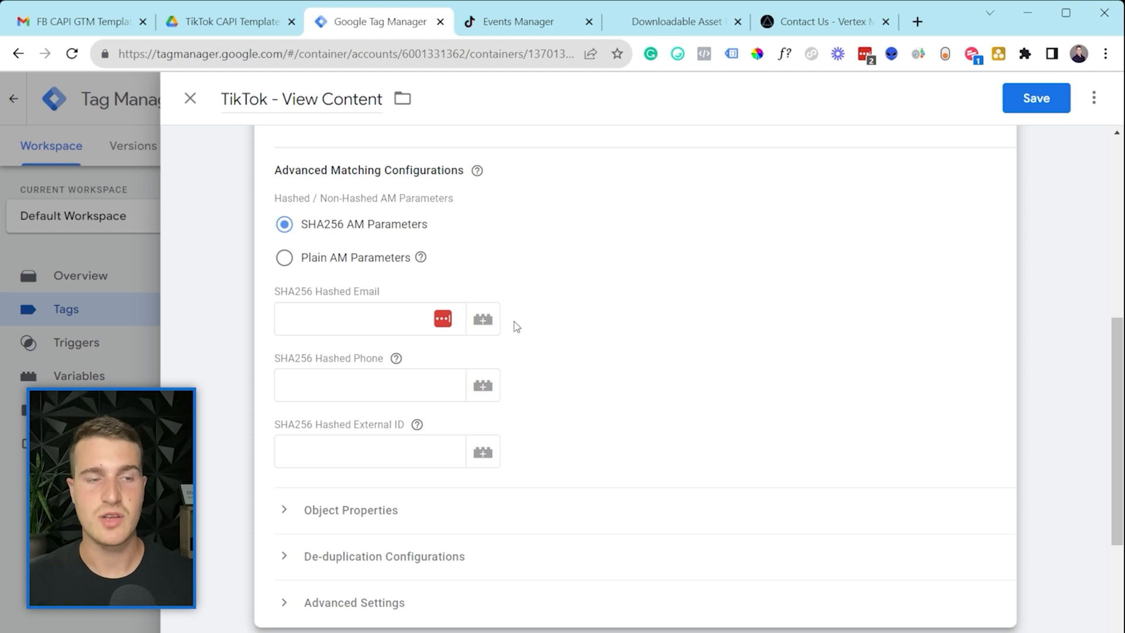
pyautogui.scroll(-1, 499, 383)
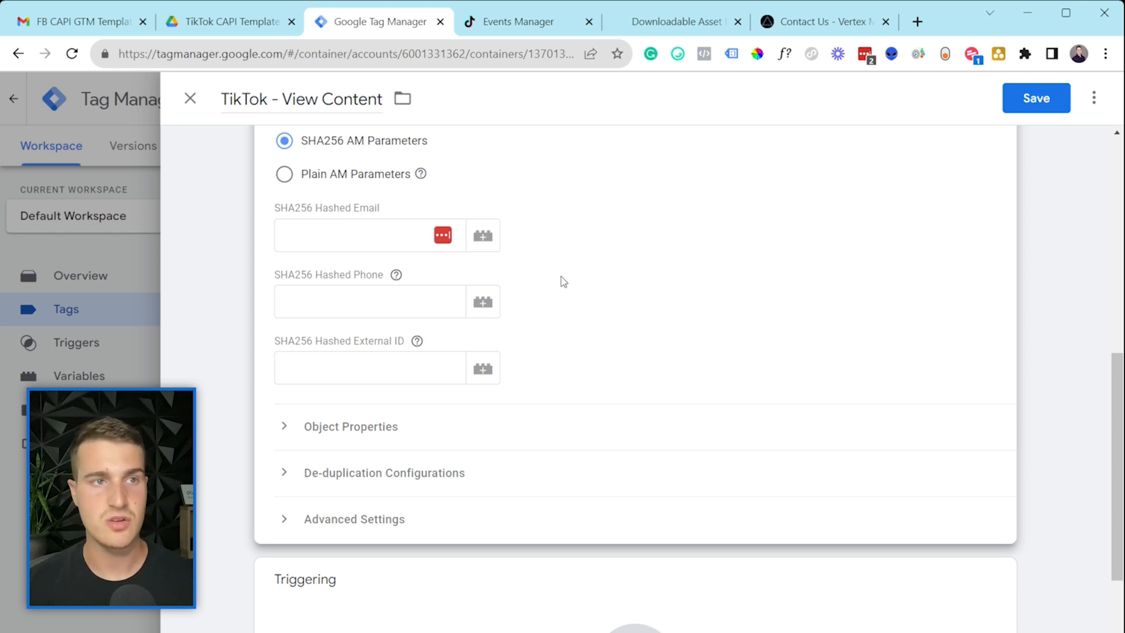
pyautogui.scroll(-1, 856, 396)
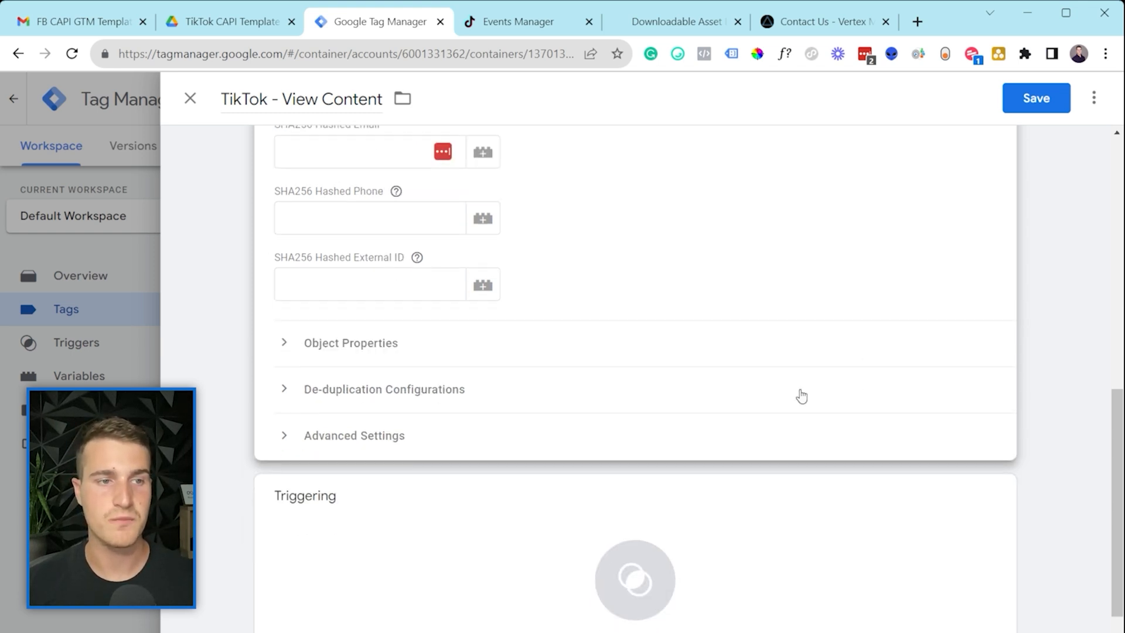
pyautogui.click(383, 391)
pyautogui.scroll(-2, 384, 387)
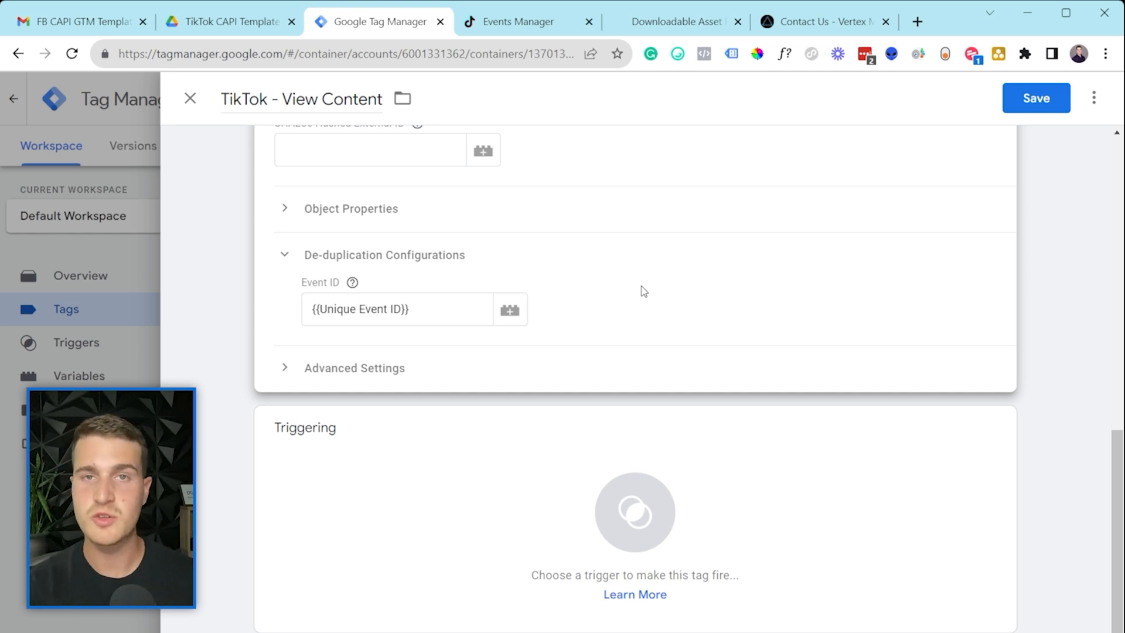
pyautogui.click(429, 315)
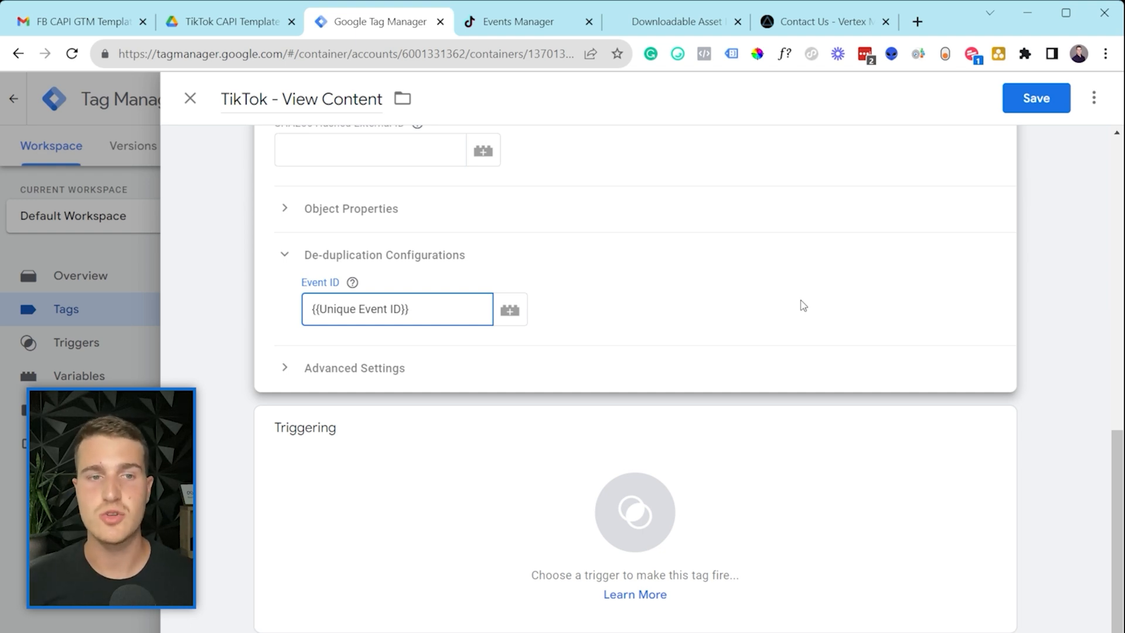
pyautogui.scroll(2, 808, 316)
pyautogui.scroll(7, 812, 323)
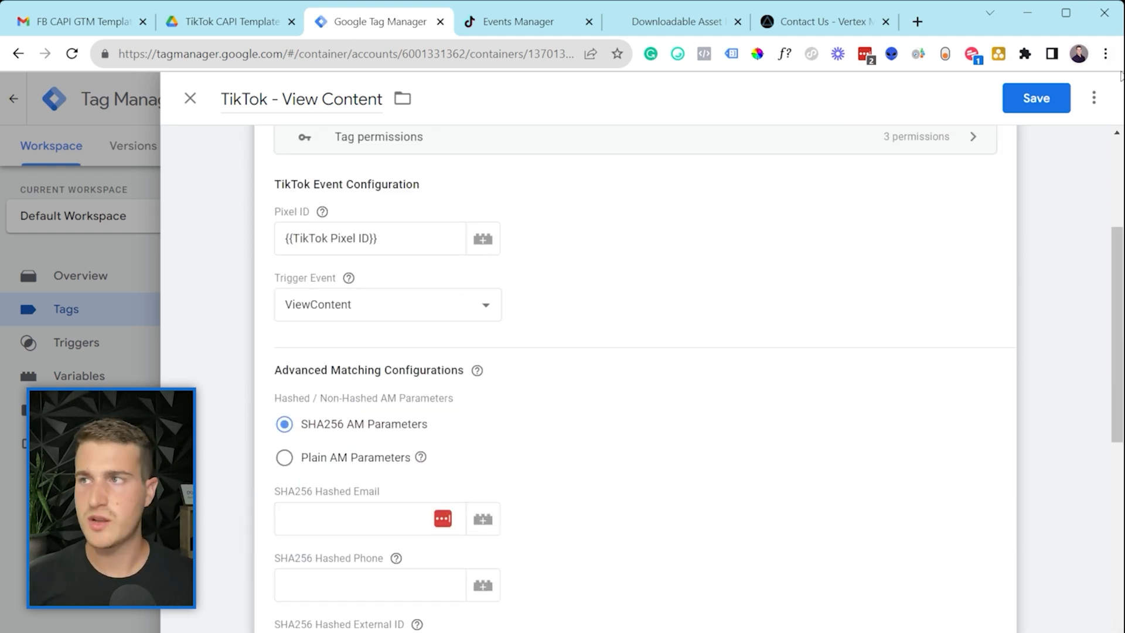
# Step: Add View Content Trigger as the TikTok - View Content tag's firing trigger and save
pyautogui.click(1057, 96)
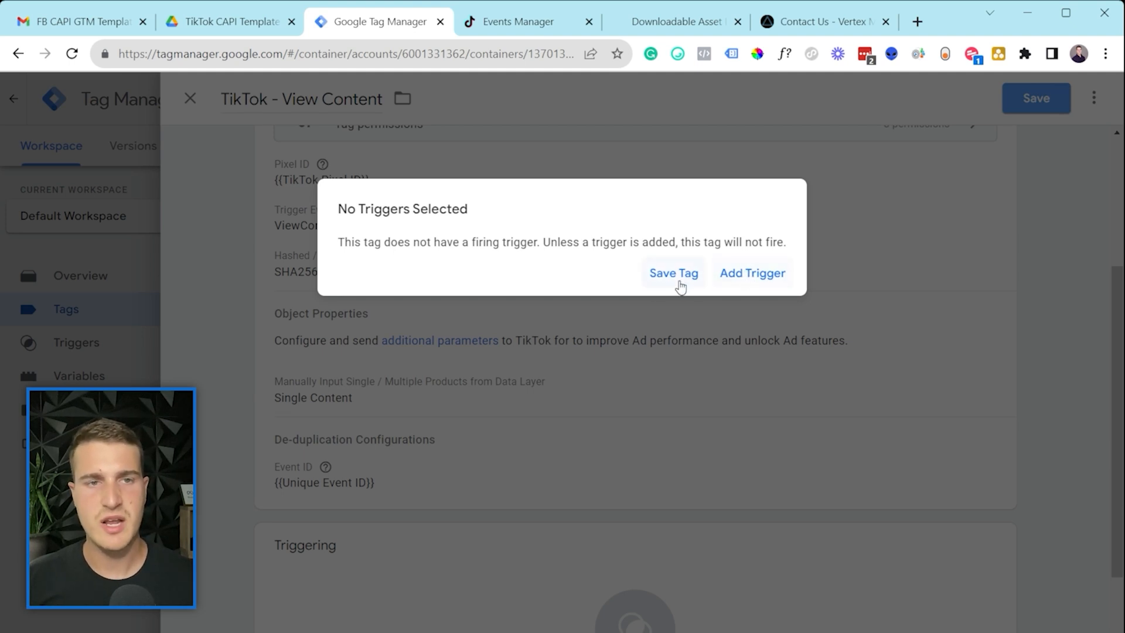
pyautogui.click(750, 278)
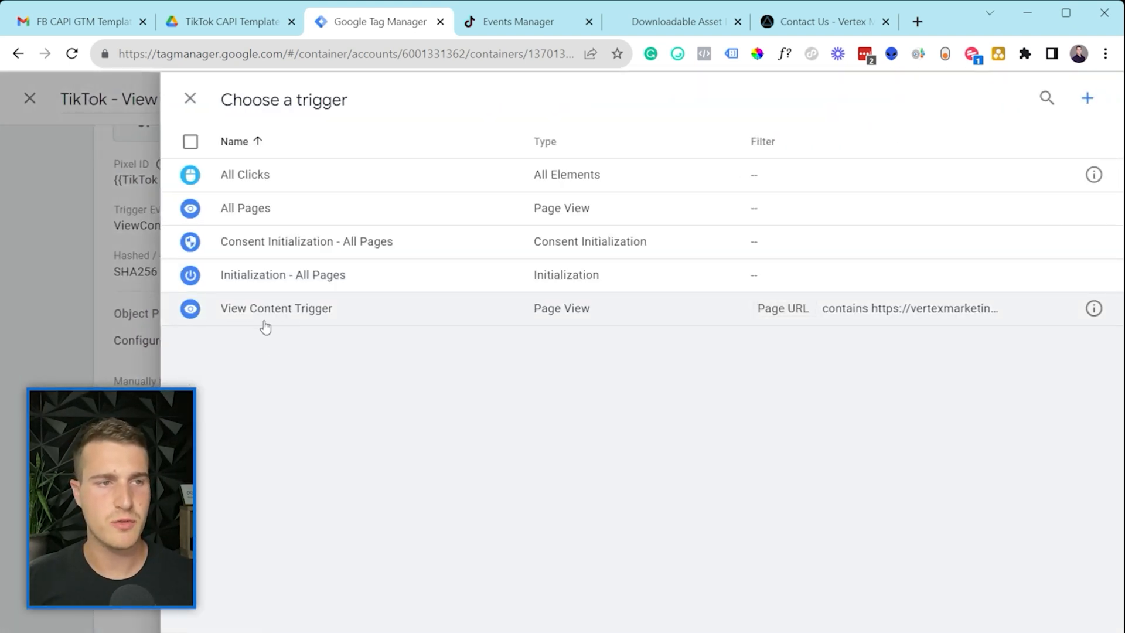
pyautogui.click(287, 326)
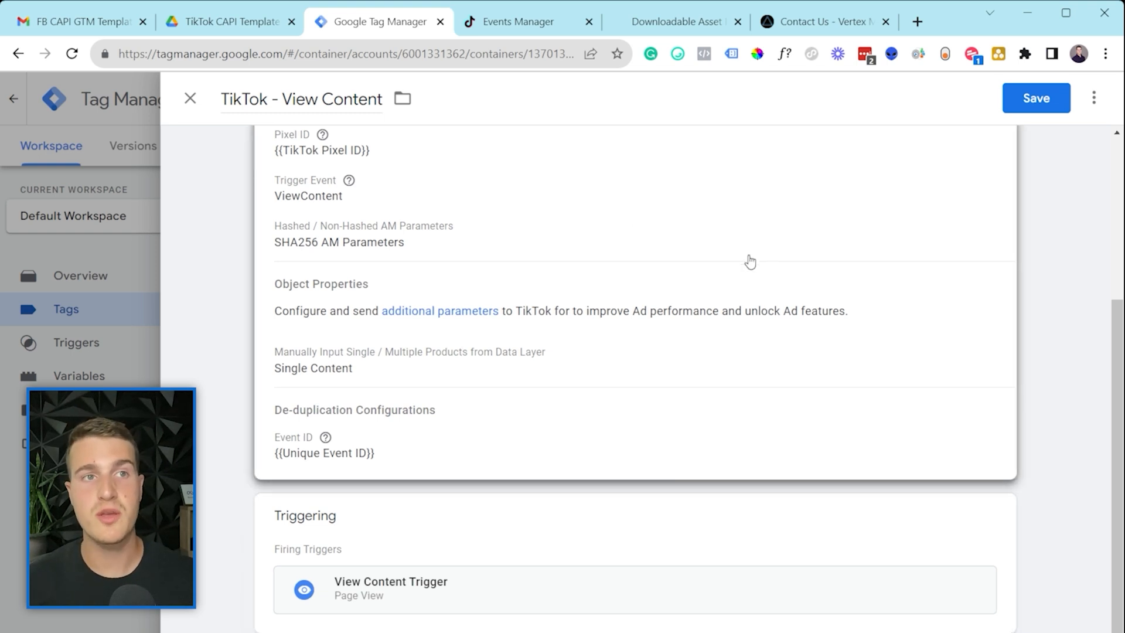
pyautogui.scroll(3, 748, 262)
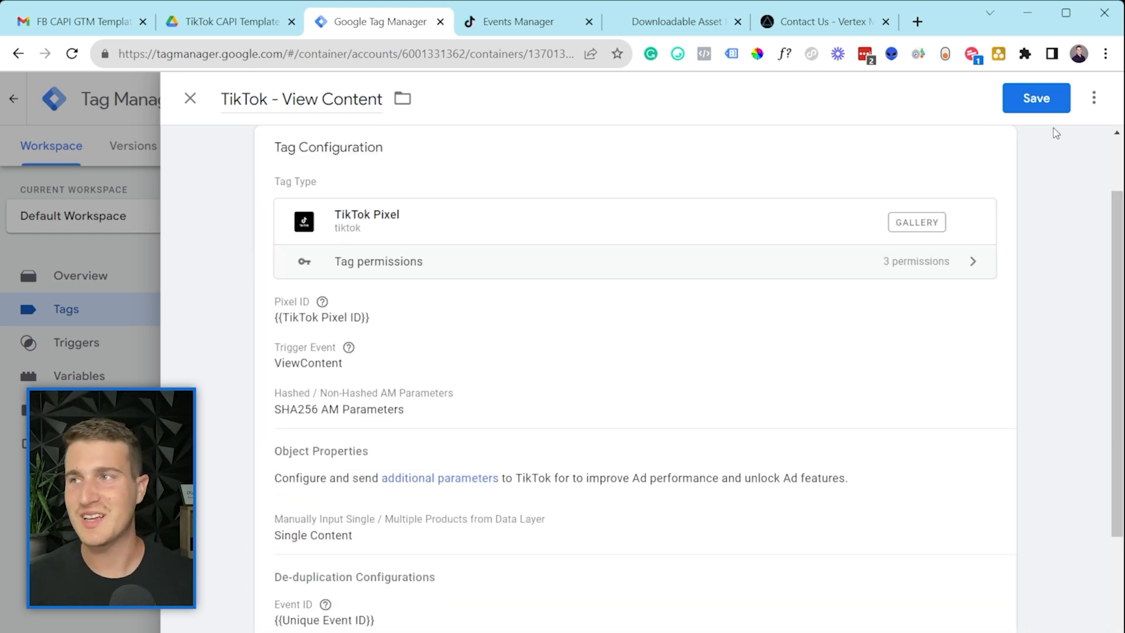
pyautogui.click(1035, 99)
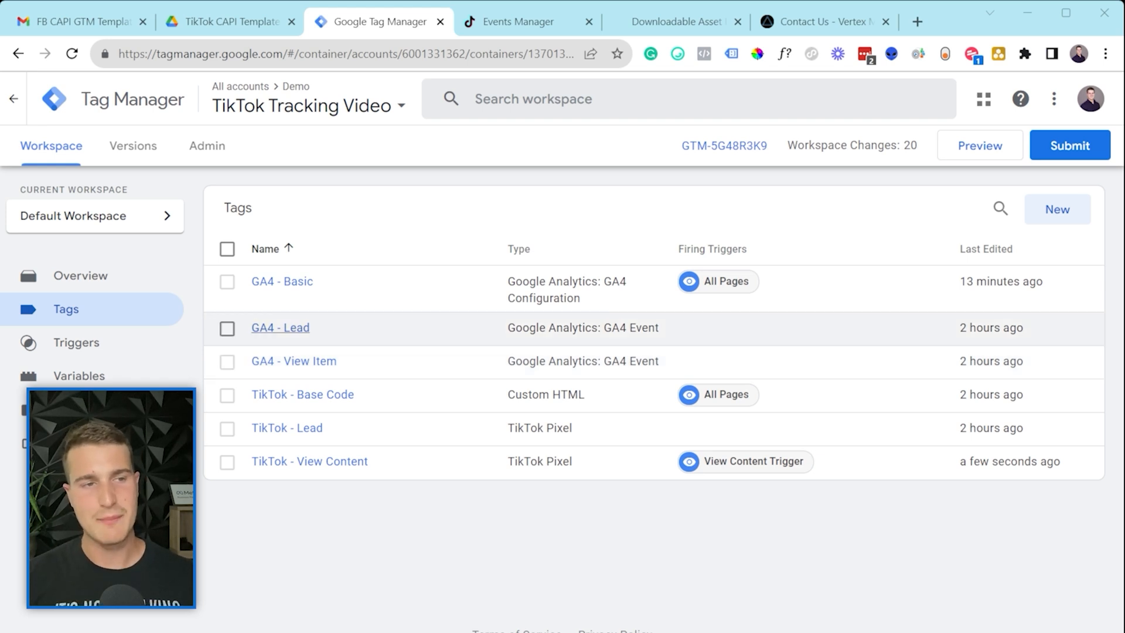
pyautogui.click(621, 302)
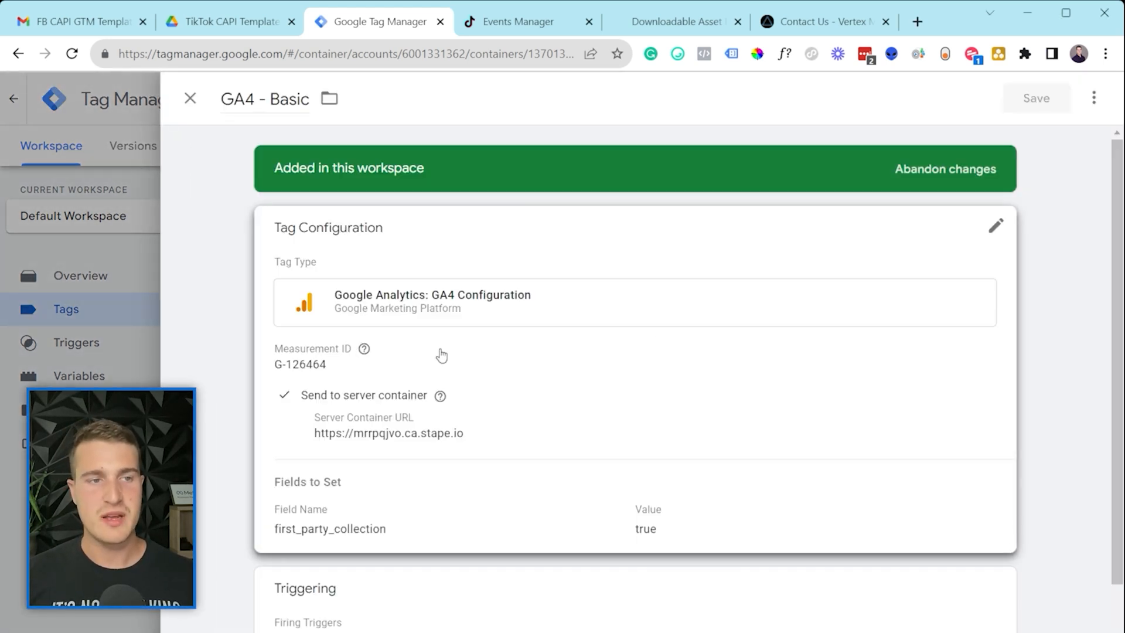
pyautogui.scroll(-1, 447, 384)
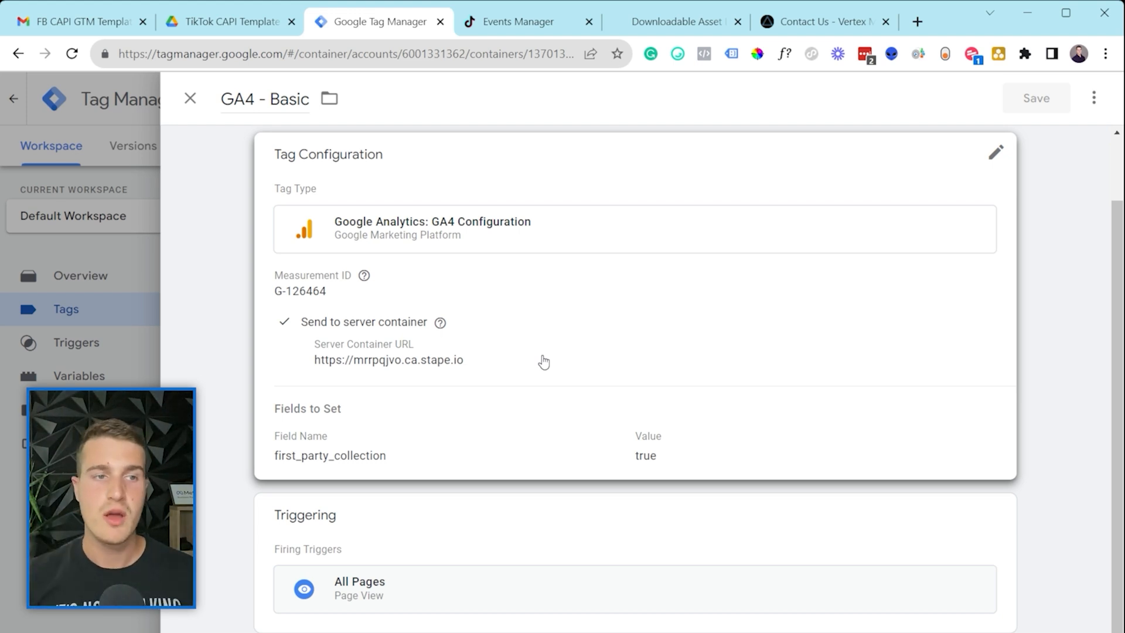
pyautogui.click(544, 362)
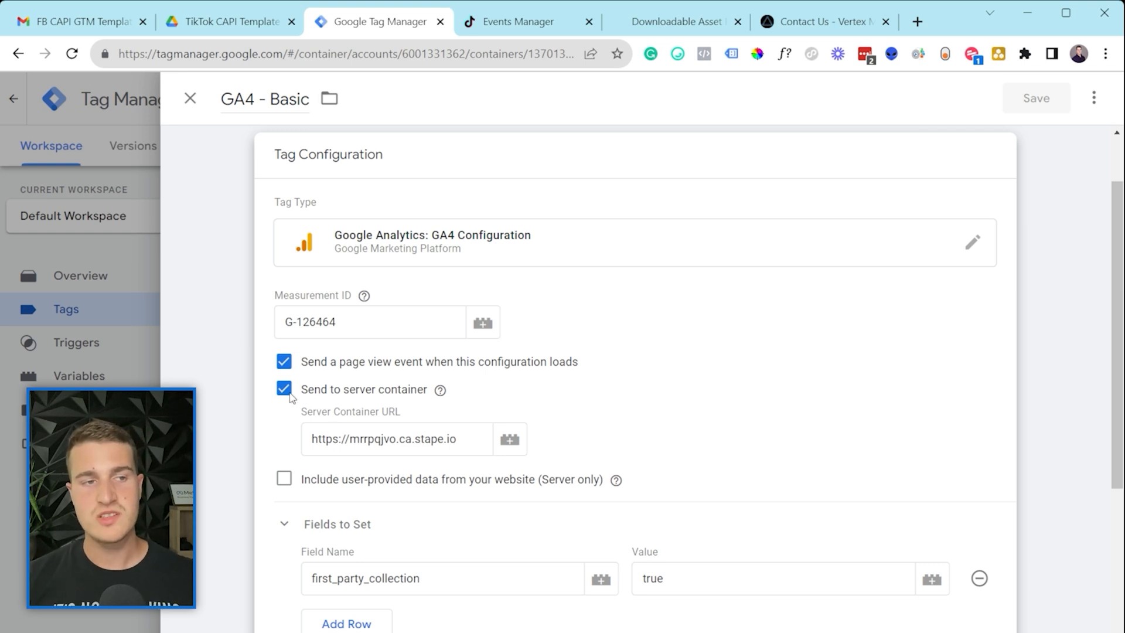
pyautogui.moveTo(440, 390)
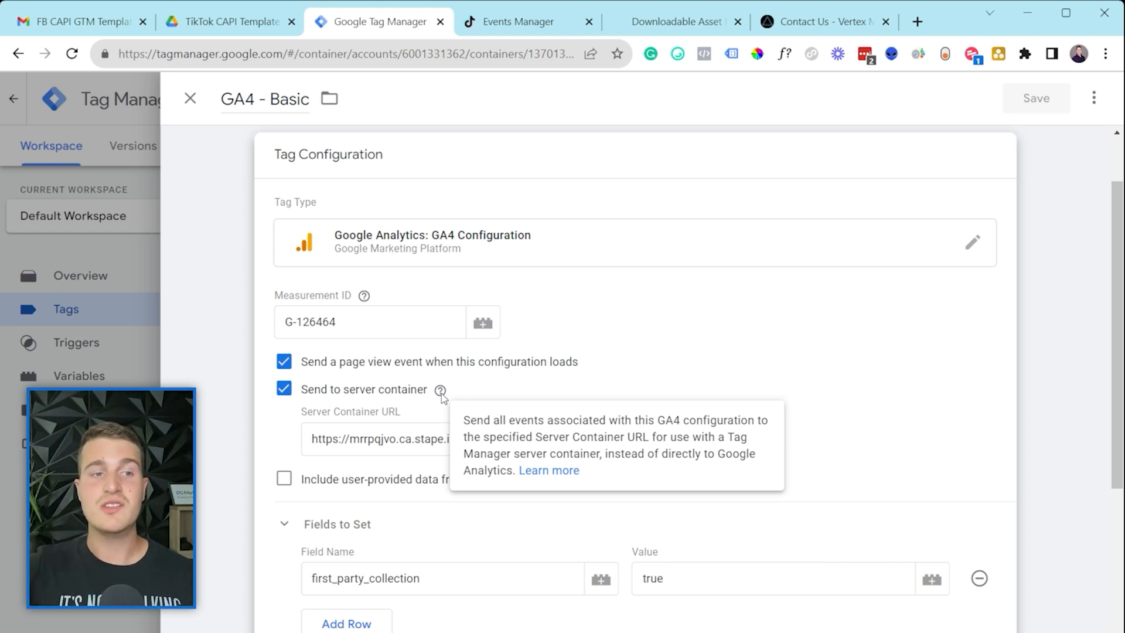
pyautogui.click(376, 438)
pyautogui.click(462, 431)
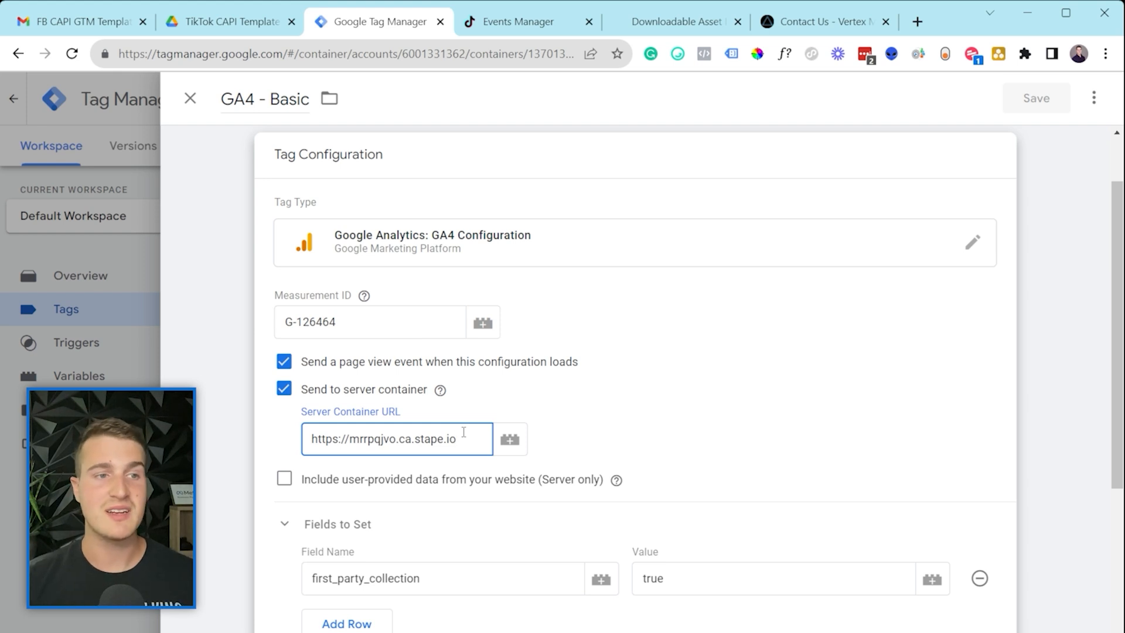
# Step: Check the GA4 - Basic Measurement ID G-126464
pyautogui.tripleClick(319, 319)
pyautogui.click(320, 311)
pyautogui.moveTo(363, 322)
pyautogui.mouseDown()
pyautogui.moveTo(298, 316)
pyautogui.moveTo(352, 318)
pyautogui.mouseUp()
pyautogui.click(298, 317)
pyautogui.click(352, 319)
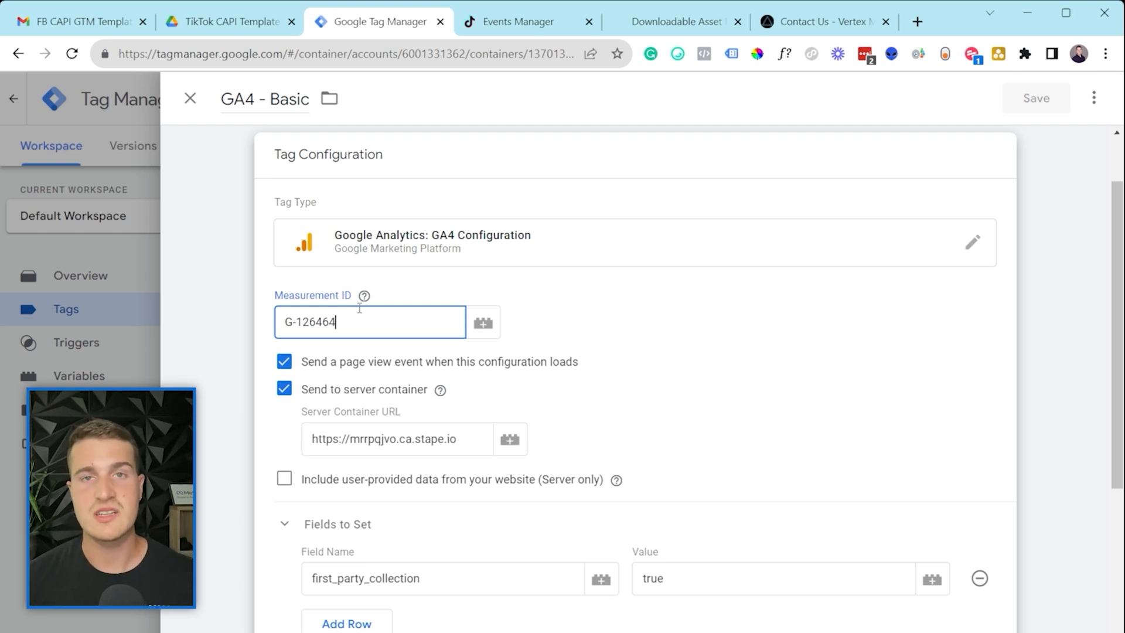
# Step: Close GA4 - Basic without changes and open the GA4 - View Item tag
pyautogui.scroll(-4, 716, 432)
pyautogui.scroll(4, 713, 439)
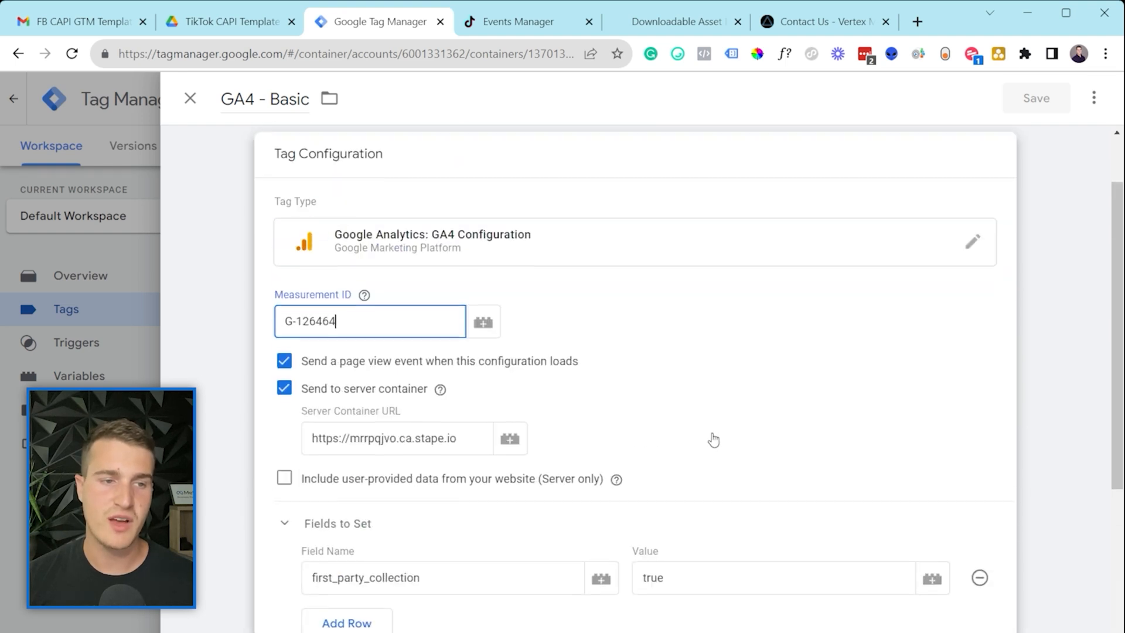
pyautogui.click(117, 469)
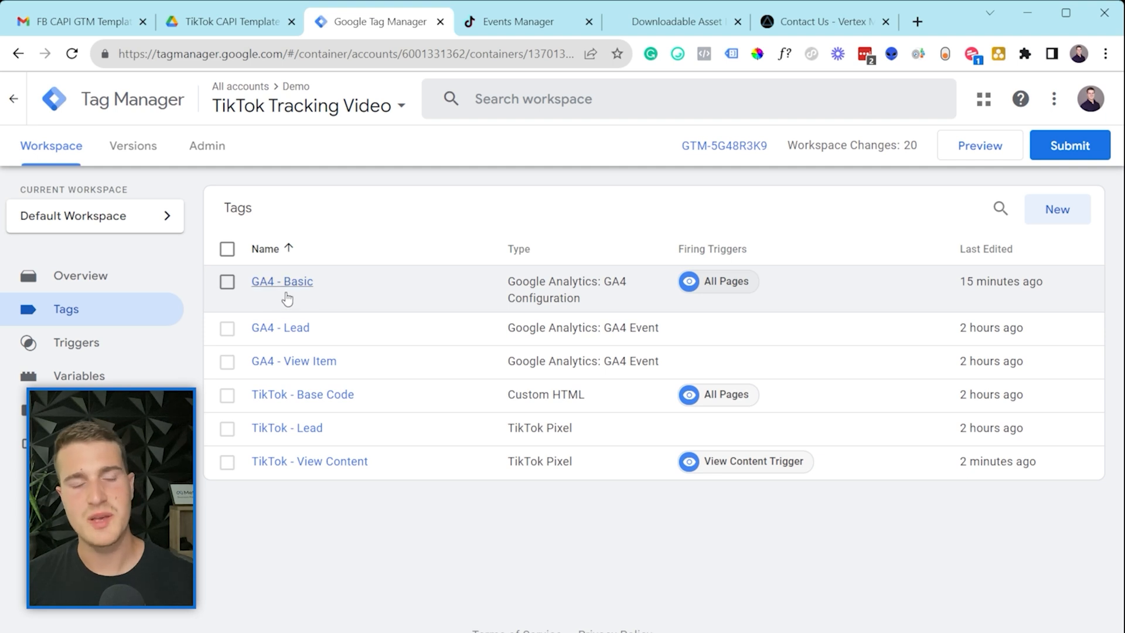
pyautogui.click(295, 361)
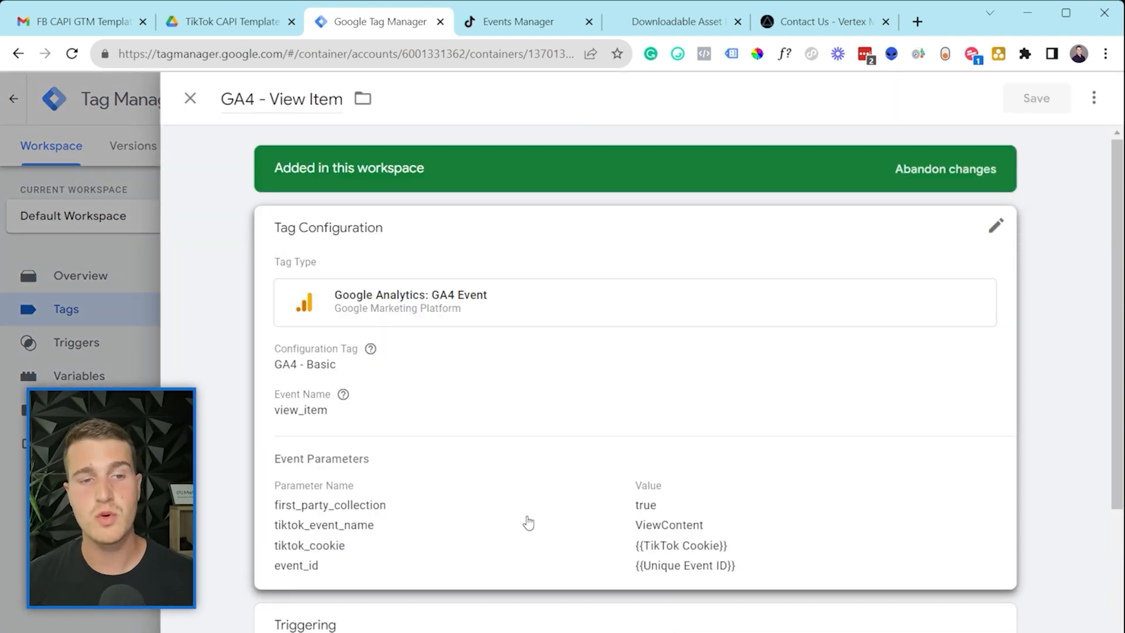
pyautogui.click(528, 524)
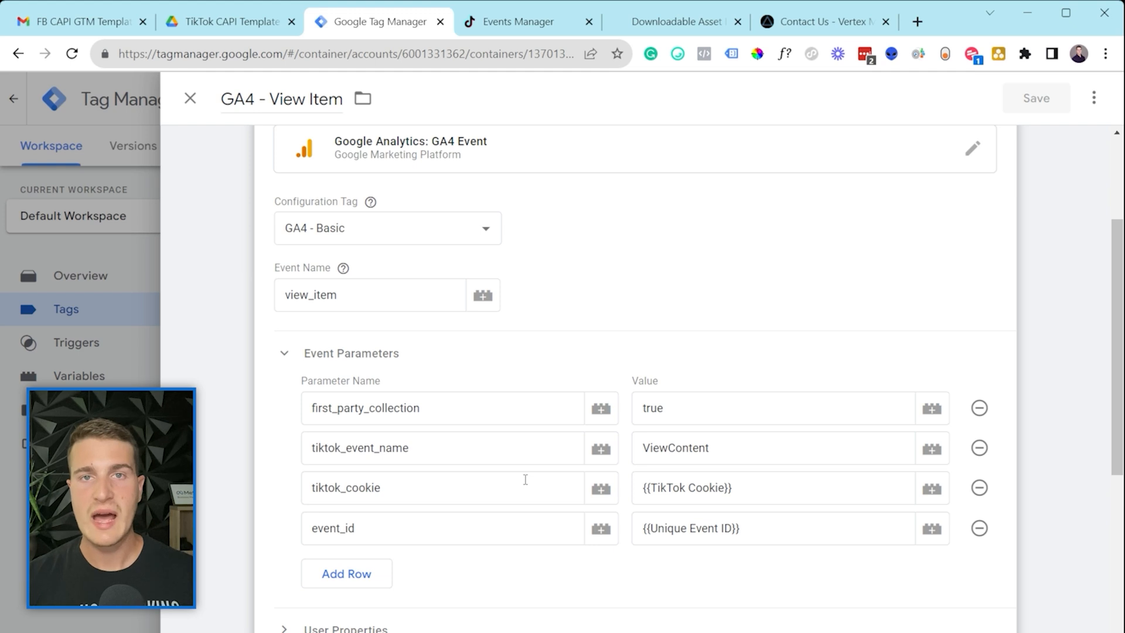
pyautogui.click(335, 299)
pyautogui.click(684, 312)
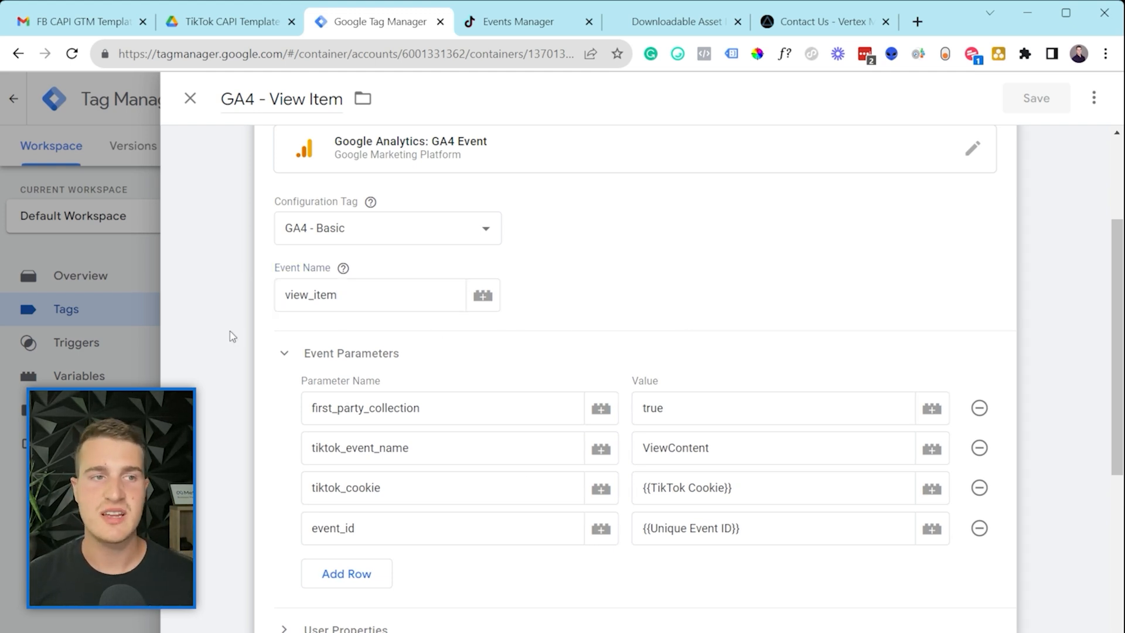
pyautogui.click(328, 303)
pyautogui.doubleClick(328, 303)
pyautogui.click(389, 275)
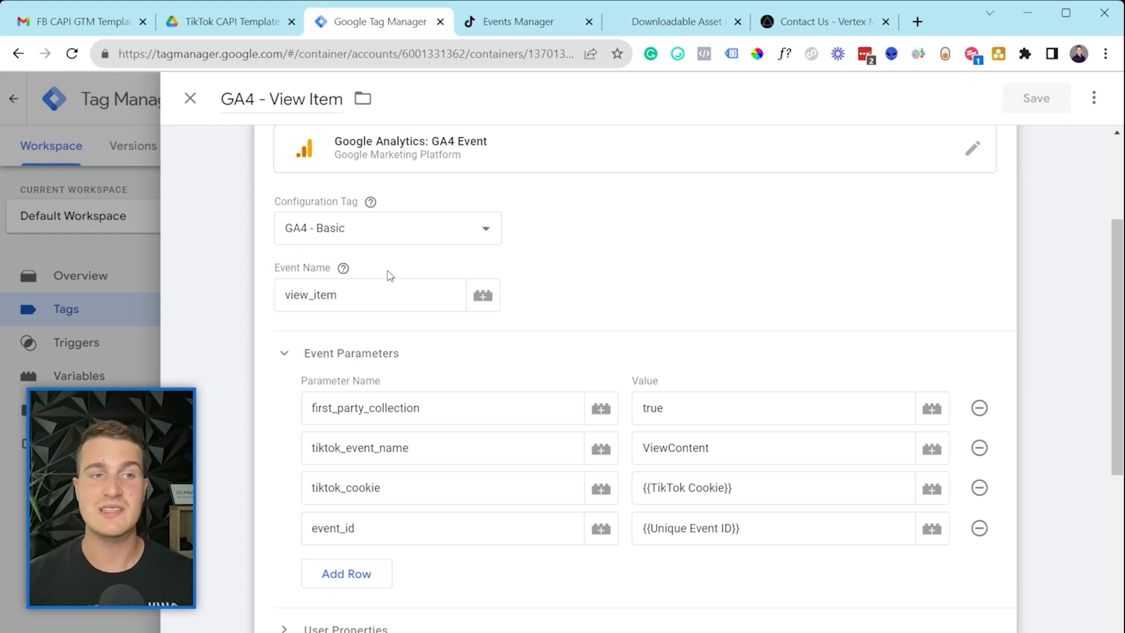
pyautogui.click(350, 295)
pyautogui.moveTo(351, 295); pyautogui.dragTo(291, 303)
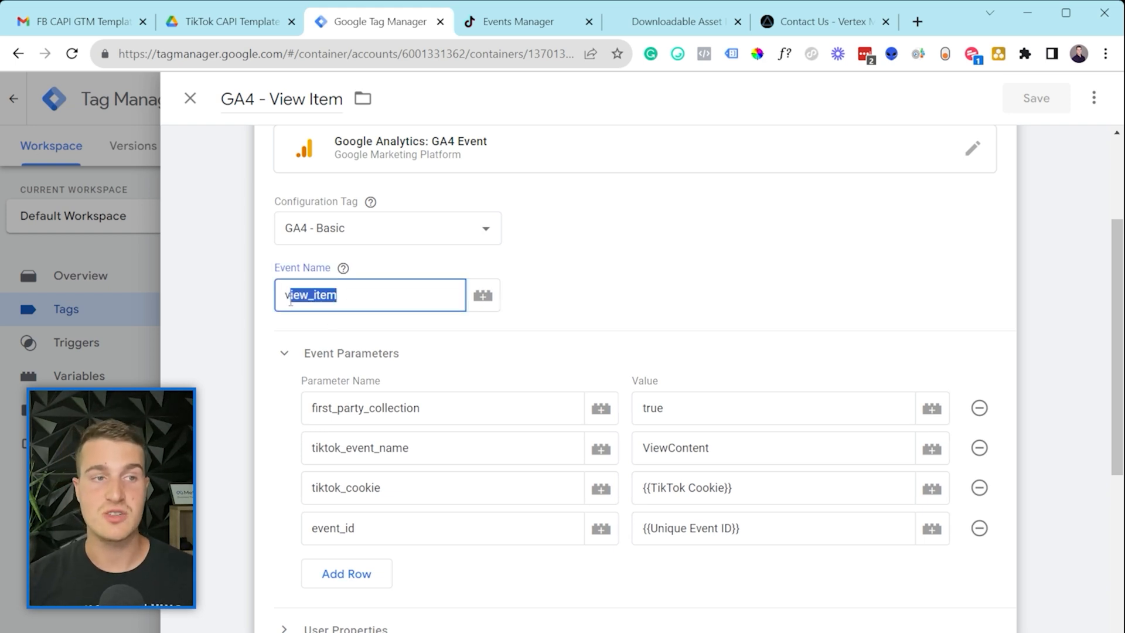
pyautogui.write('bana')
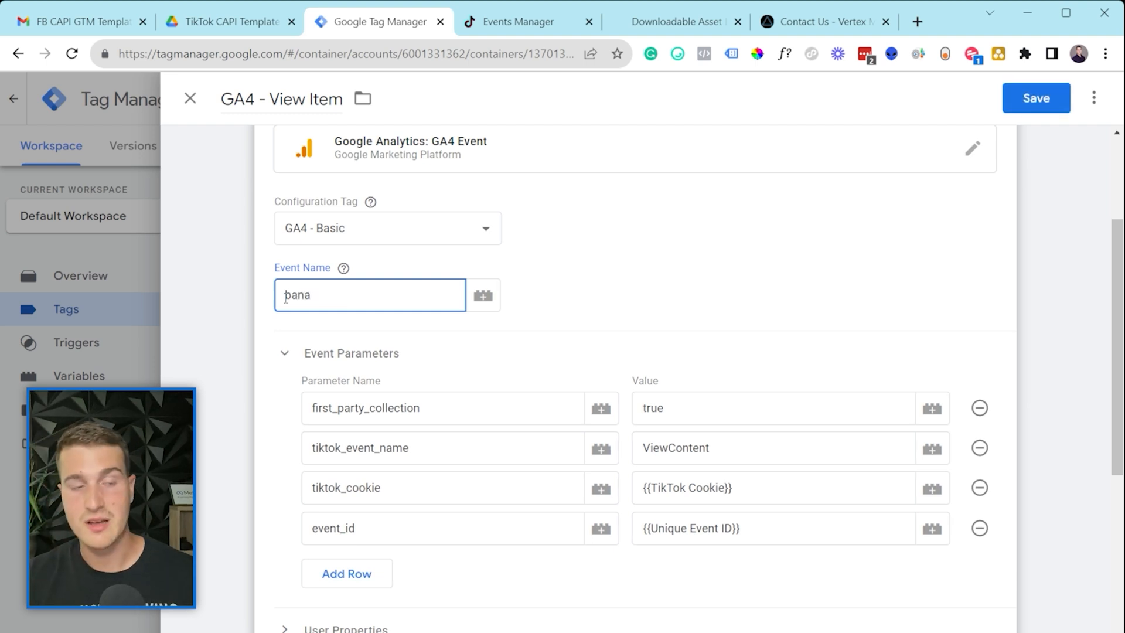
pyautogui.doubleClick(285, 296)
pyautogui.write('view_item')
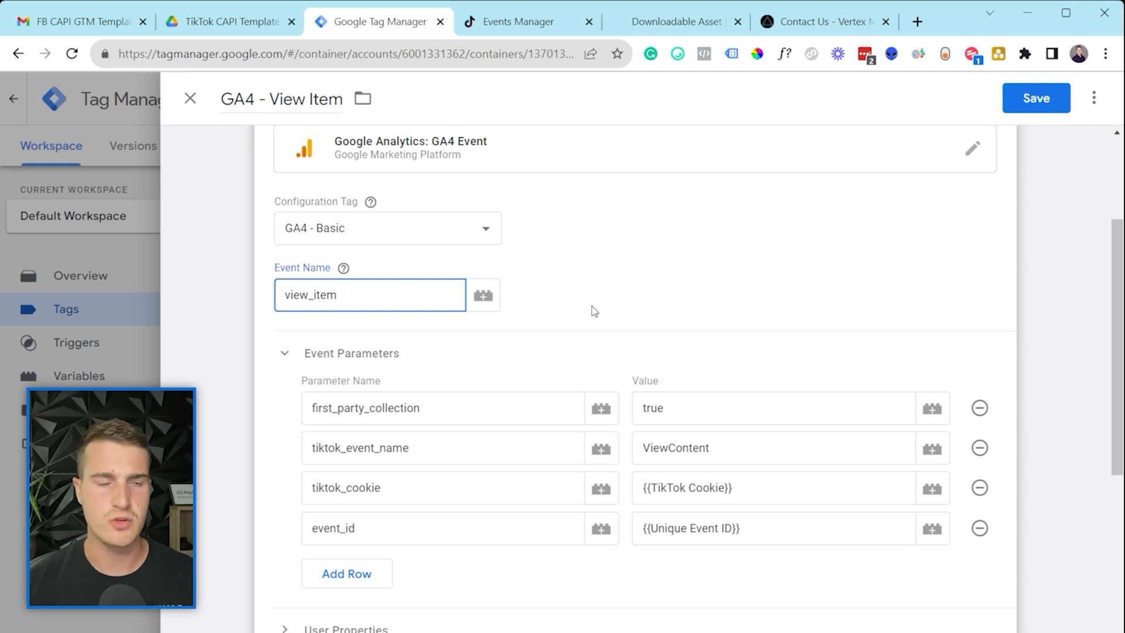
pyautogui.click(592, 306)
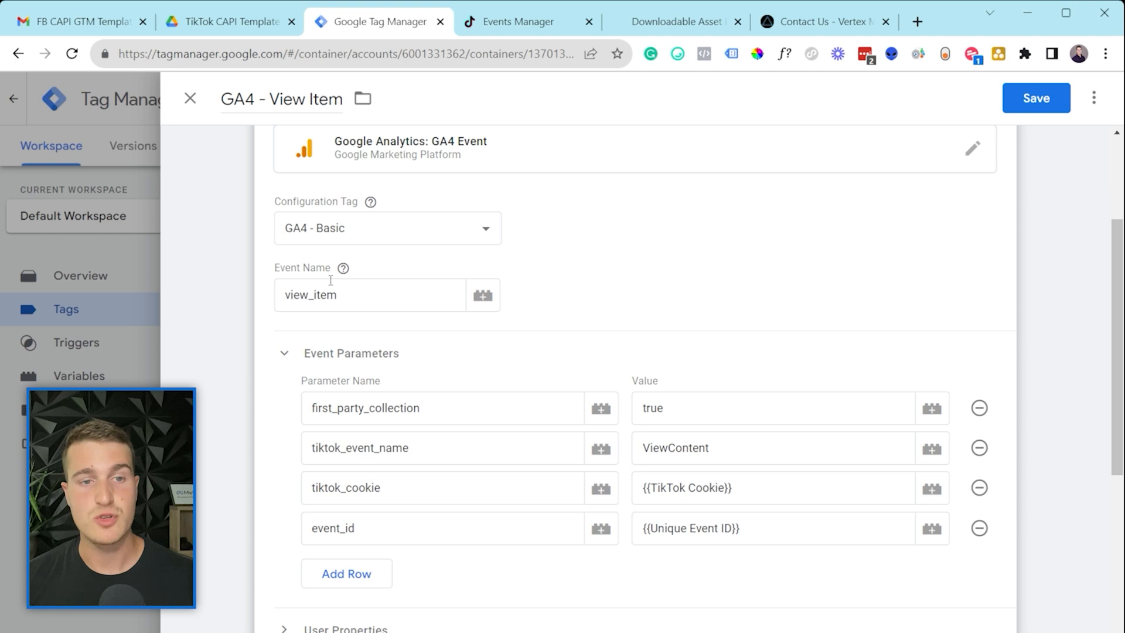
# Step: Inspect the view_item event name and the ViewContent parameter value
pyautogui.scroll(-1, 330, 280)
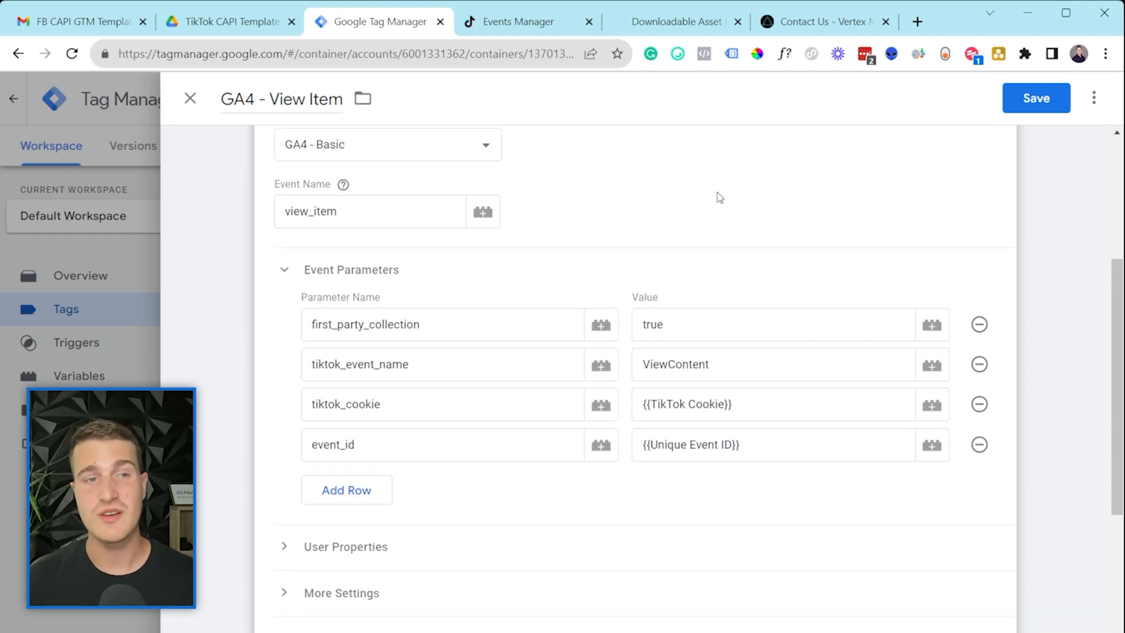
pyautogui.click(725, 354)
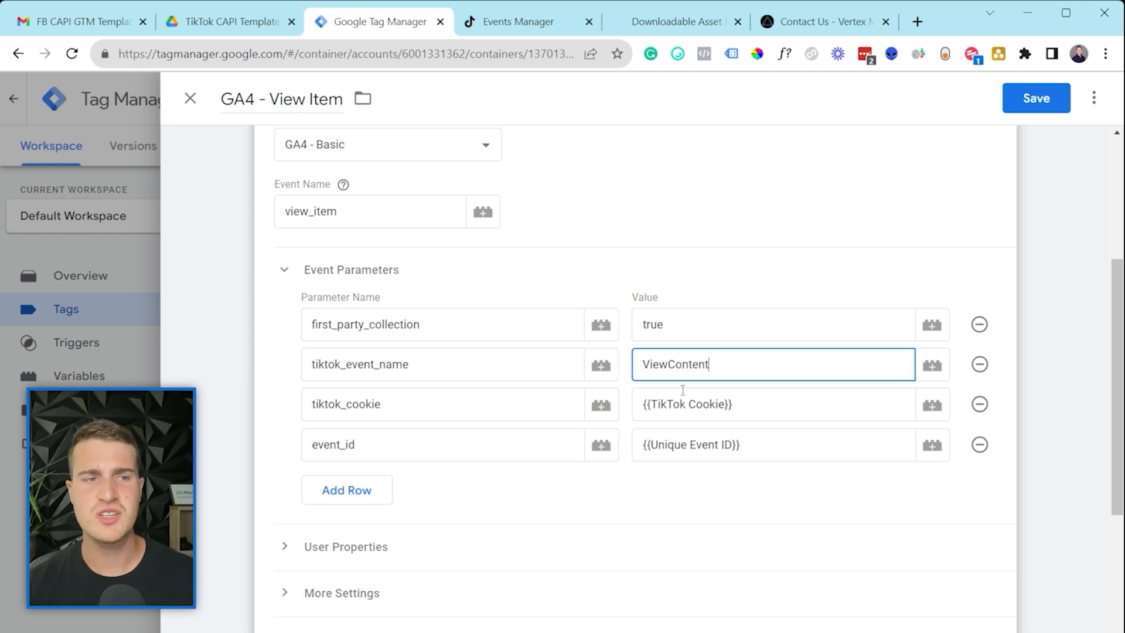
pyautogui.moveTo(385, 209); pyautogui.dragTo(333, 218)
pyautogui.doubleClick(347, 218)
pyautogui.click(296, 218)
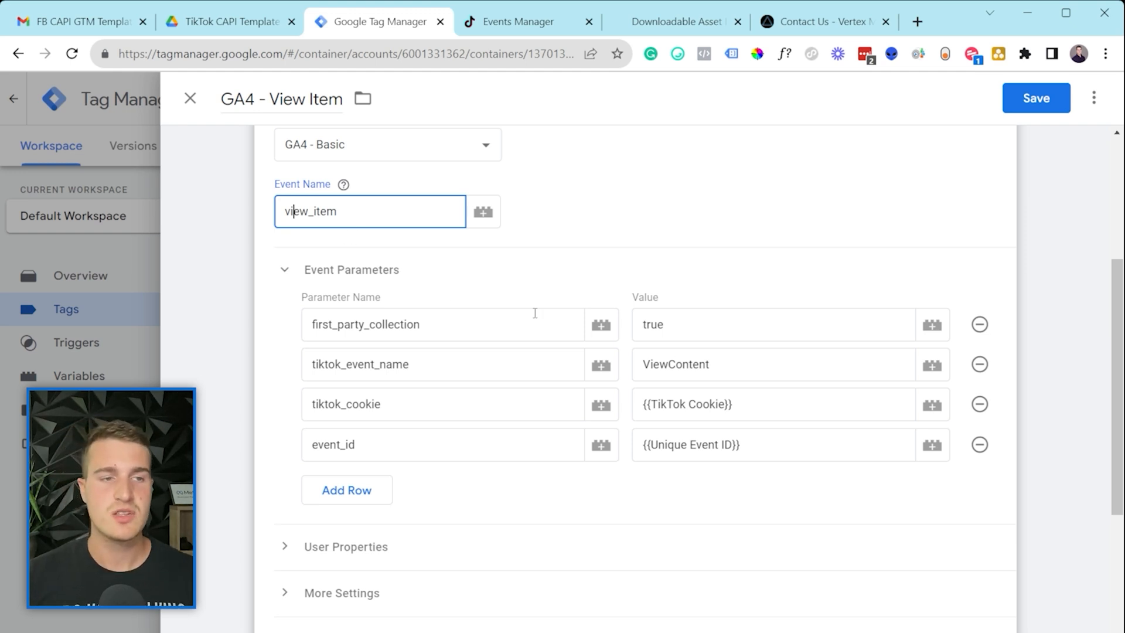
# Step: Review tiktok_event_name, {{TikTok Cookie}} and {{Unique Event ID}} parameters, then edit Triggering
pyautogui.moveTo(517, 355); pyautogui.dragTo(419, 364)
pyautogui.click(315, 375)
pyautogui.click(460, 358)
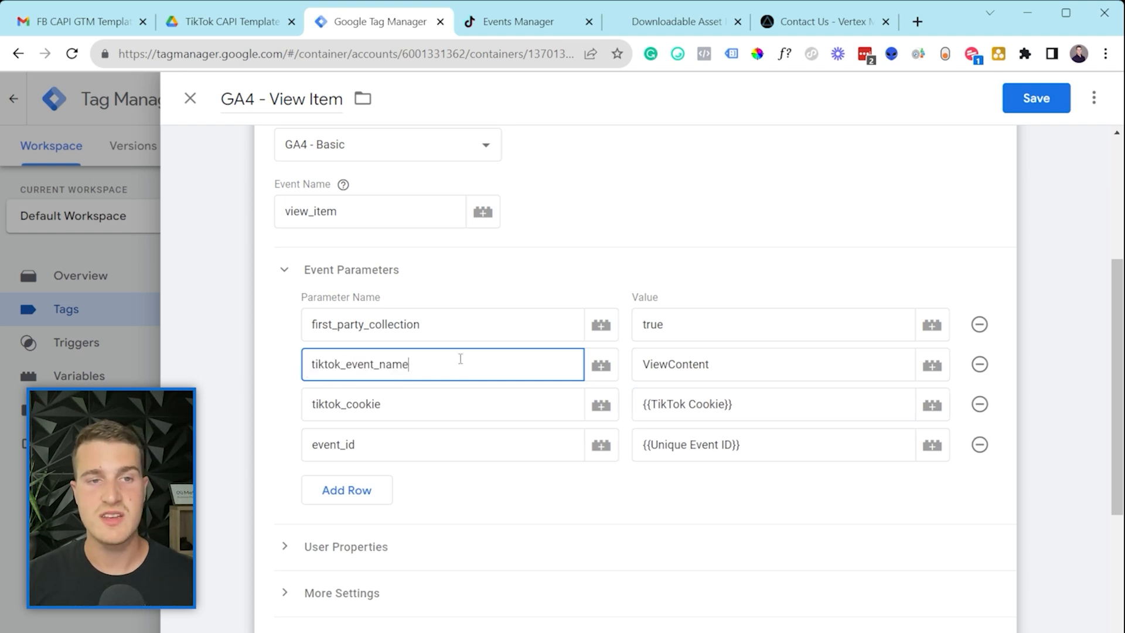
pyautogui.click(660, 363)
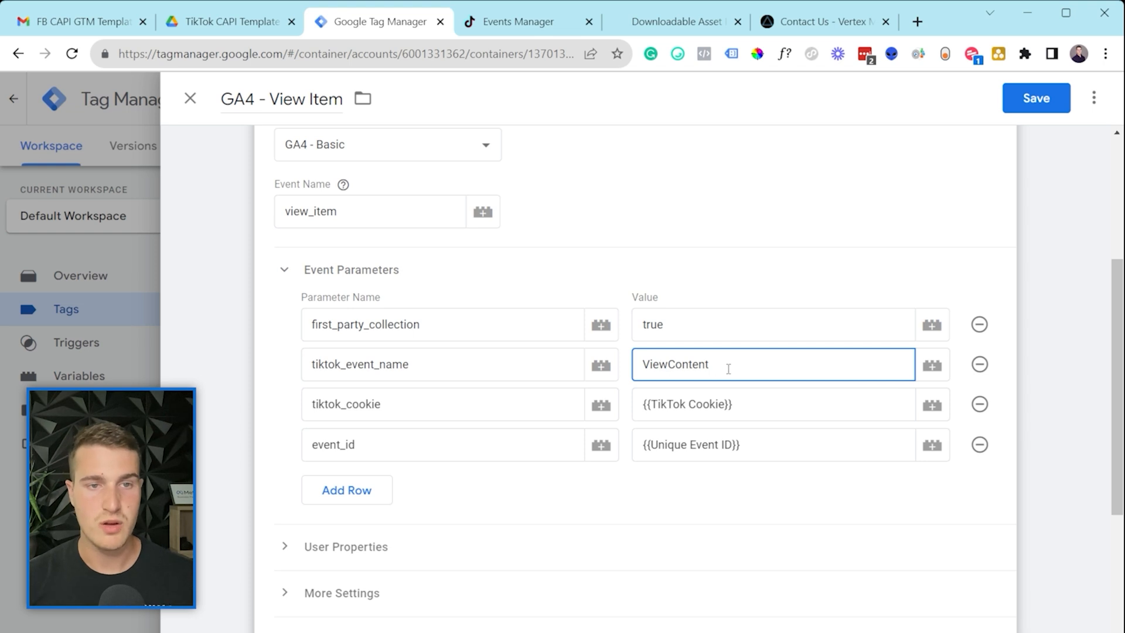
pyautogui.click(678, 410)
pyautogui.click(693, 444)
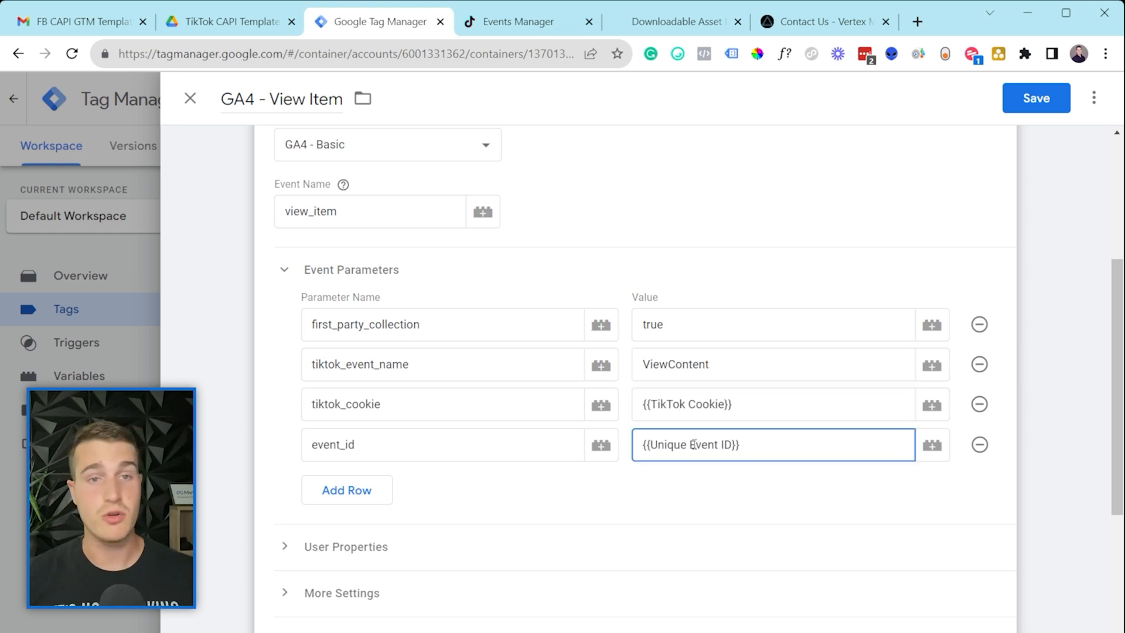
pyautogui.moveTo(690, 373); pyautogui.dragTo(660, 373)
pyautogui.scroll(-4, 663, 394)
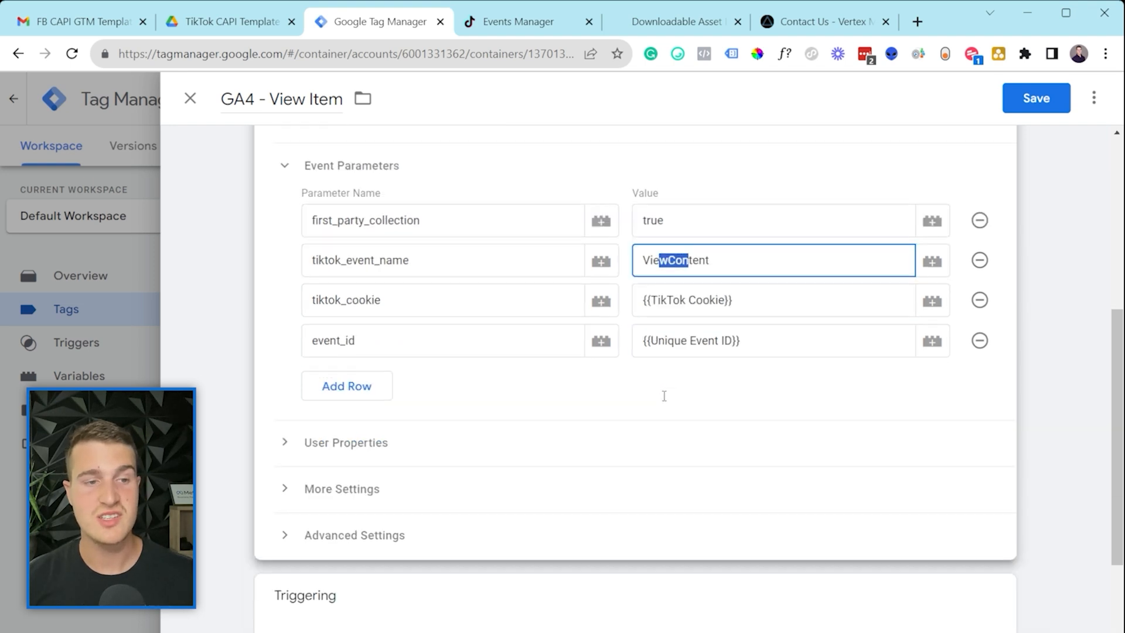
pyautogui.click(381, 493)
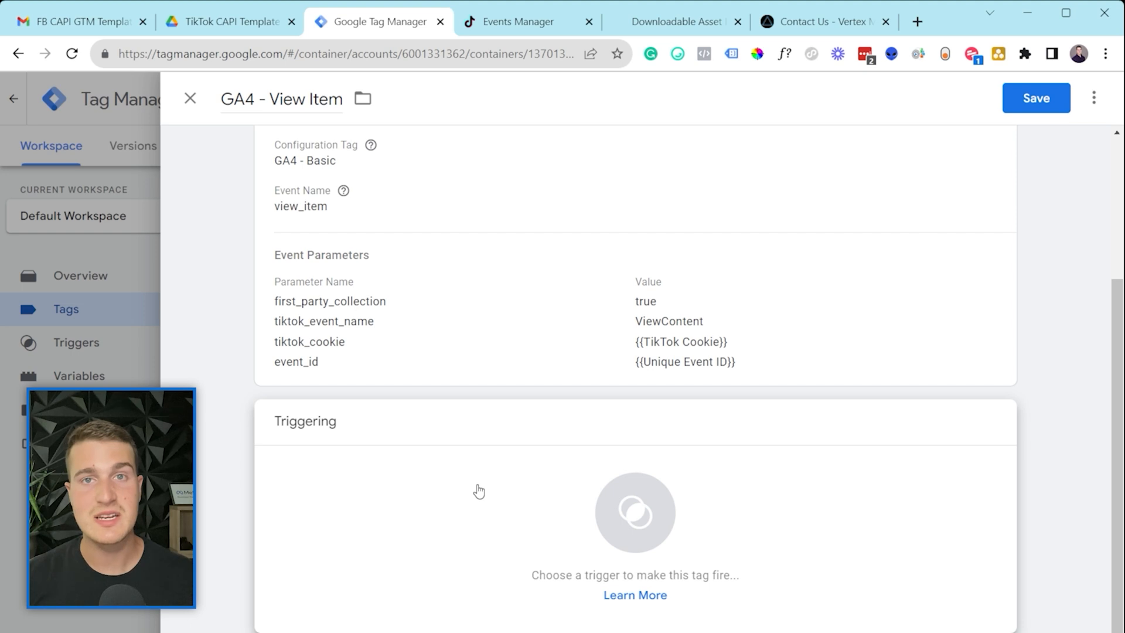
# Step: Set View Content Trigger as the GA4 - View Item tag's trigger and save the tag
pyautogui.click(479, 488)
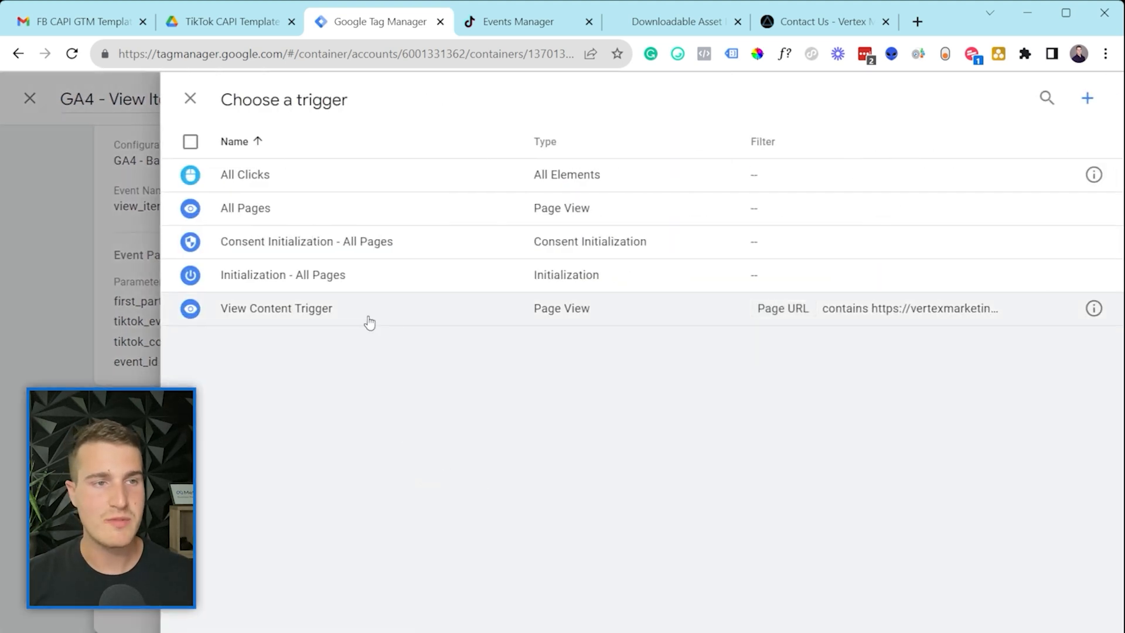
pyautogui.click(291, 322)
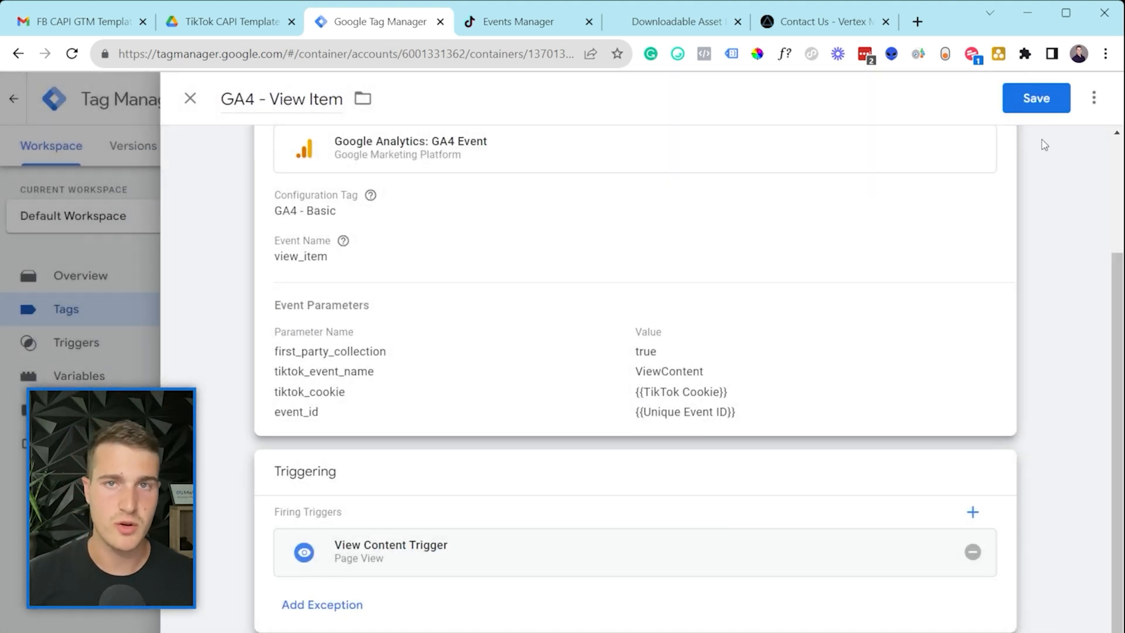
pyautogui.click(1034, 111)
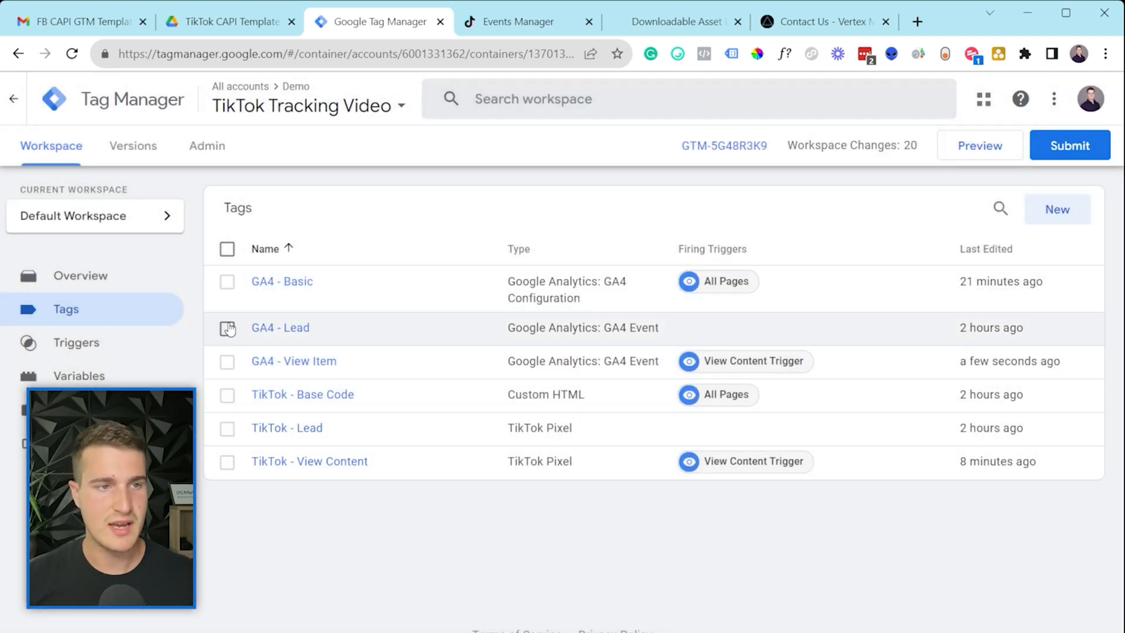
# Step: Select GA4 - View Item and TikTok - View Content in the tags list, then select only TikTok - Lead
pyautogui.click(227, 361)
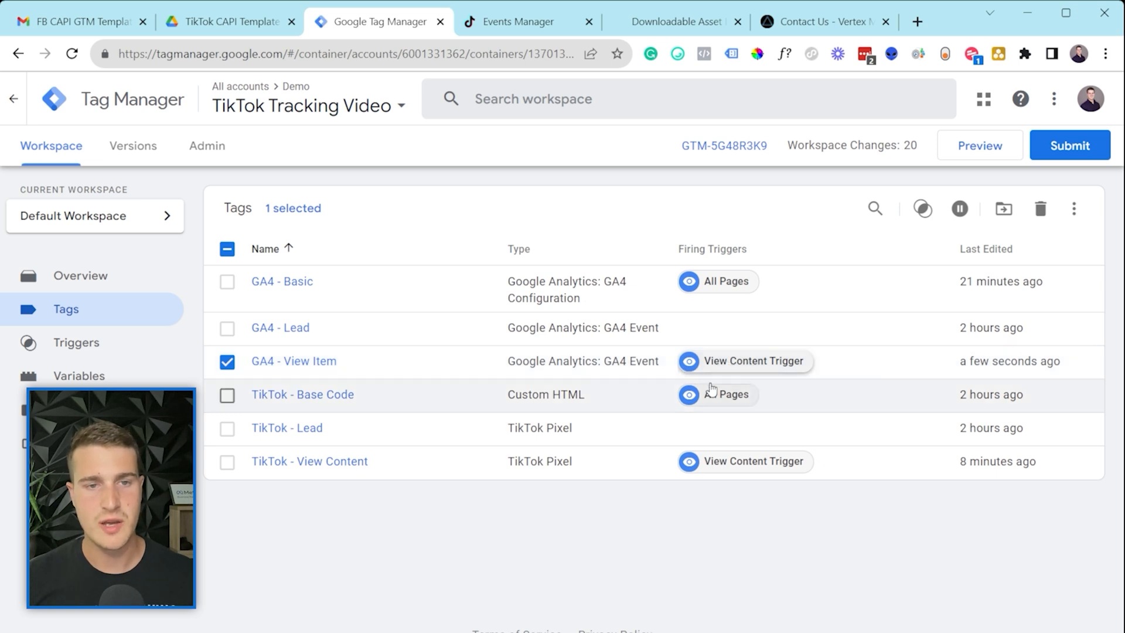
pyautogui.click(227, 462)
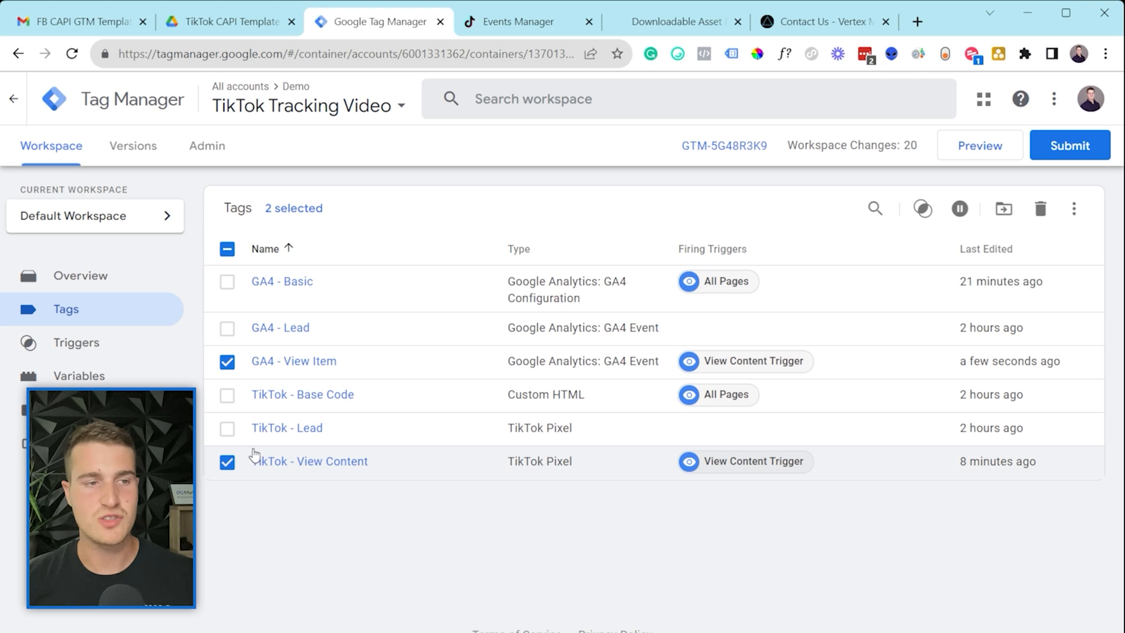
pyautogui.click(227, 462)
pyautogui.click(227, 361)
pyautogui.click(227, 428)
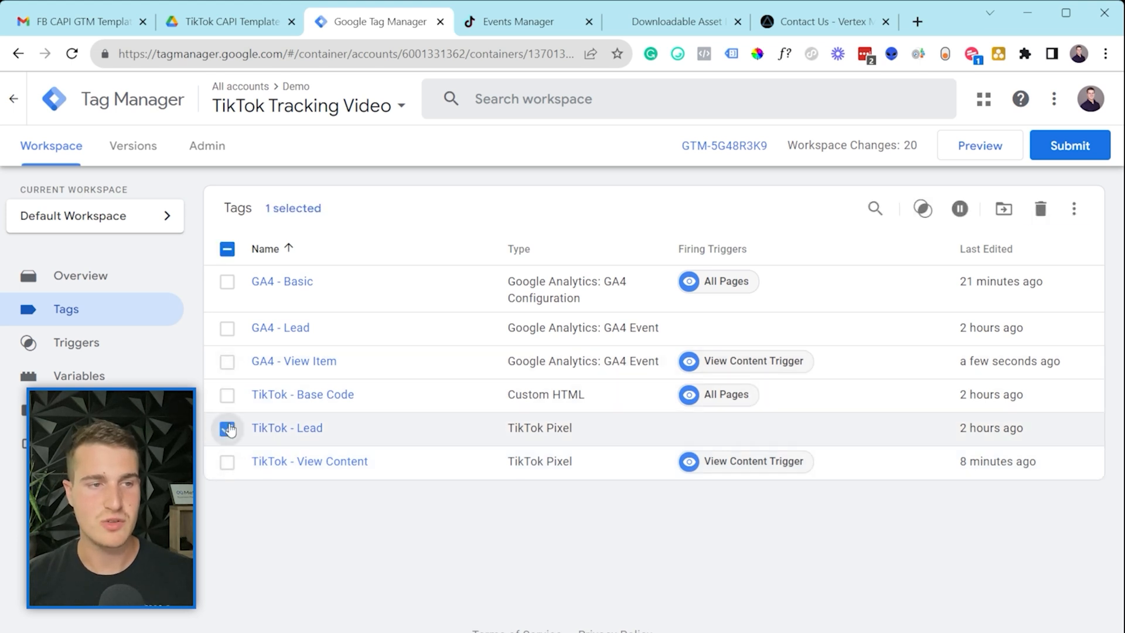
pyautogui.click(294, 428)
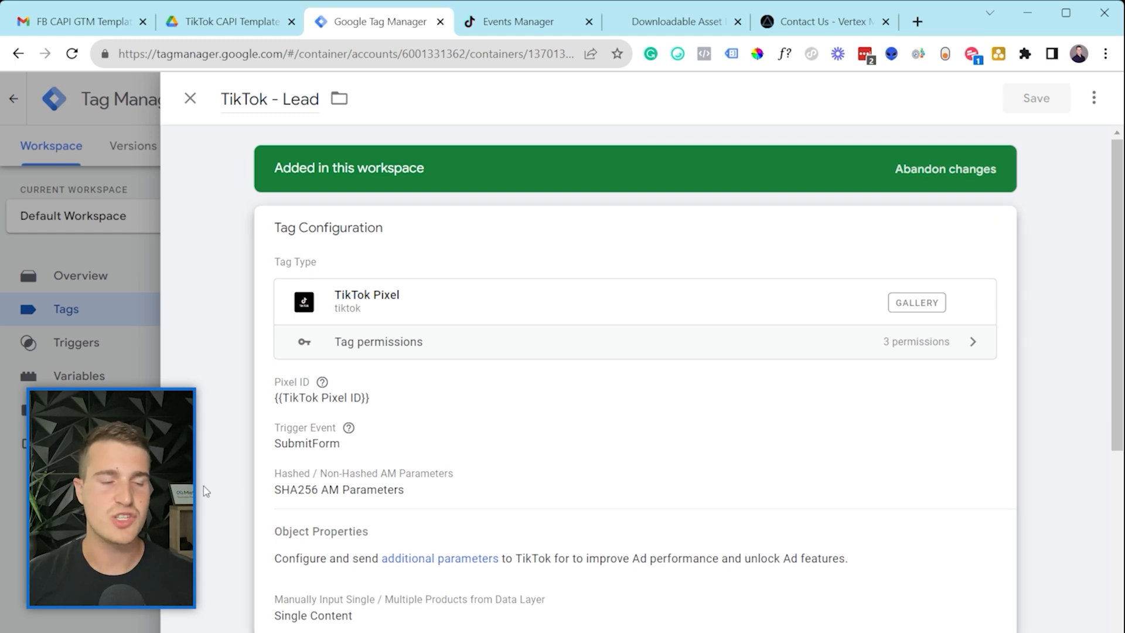
pyautogui.doubleClick(275, 99)
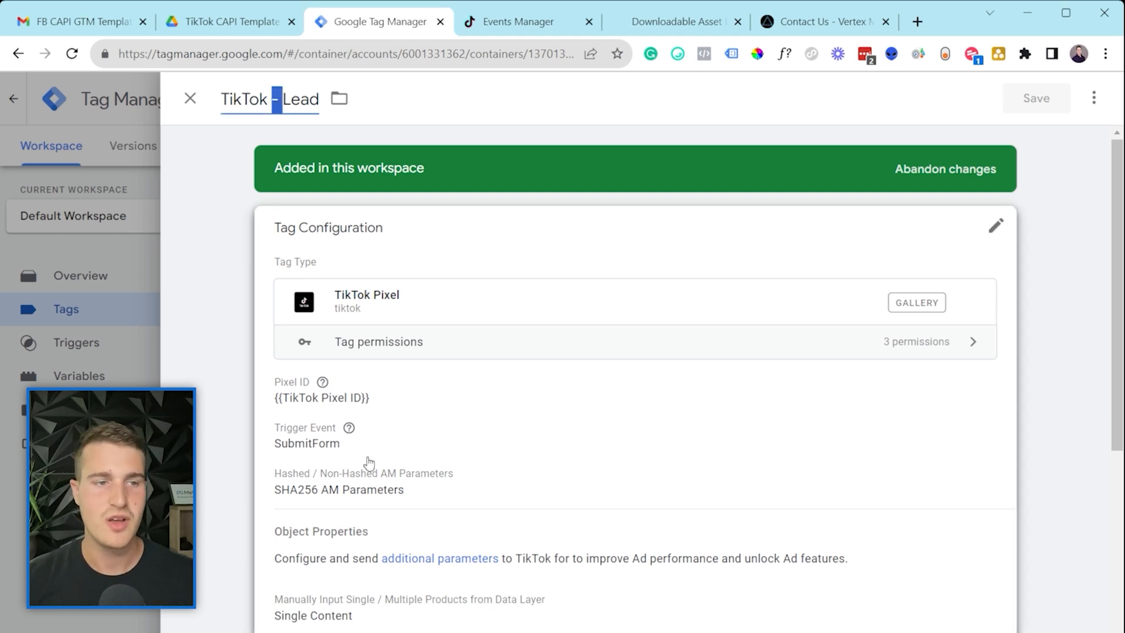
pyautogui.press('Escape')
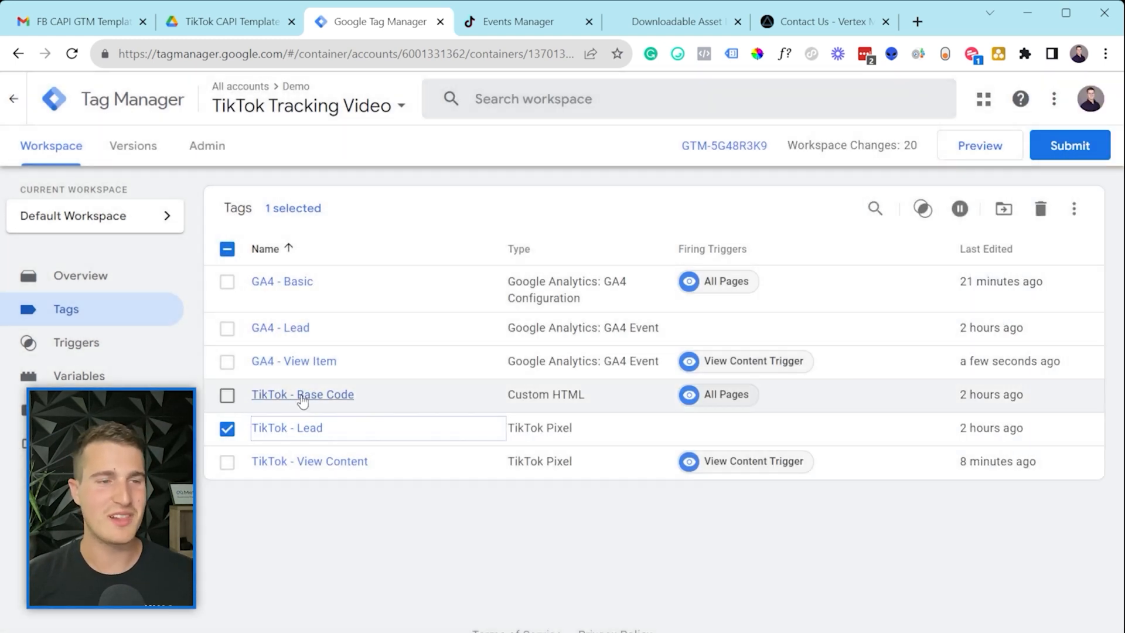
pyautogui.click(227, 330)
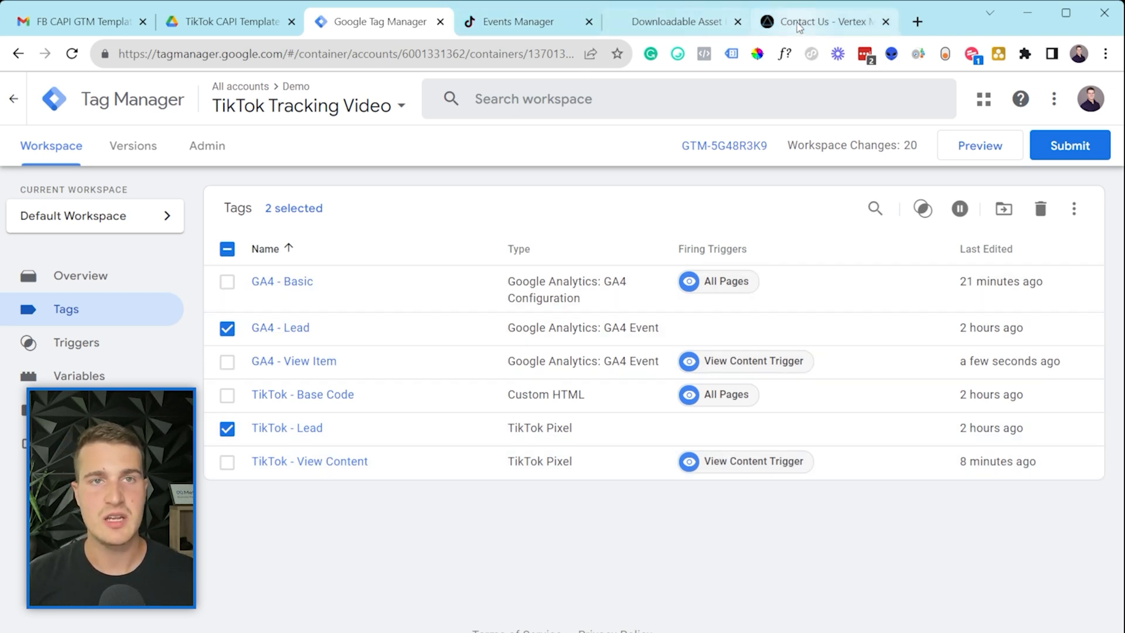
# Step: On the agency's Contact Us page, autofill the contact form and complete the captcha
pyautogui.click(799, 27)
pyautogui.scroll(-4, 586, 328)
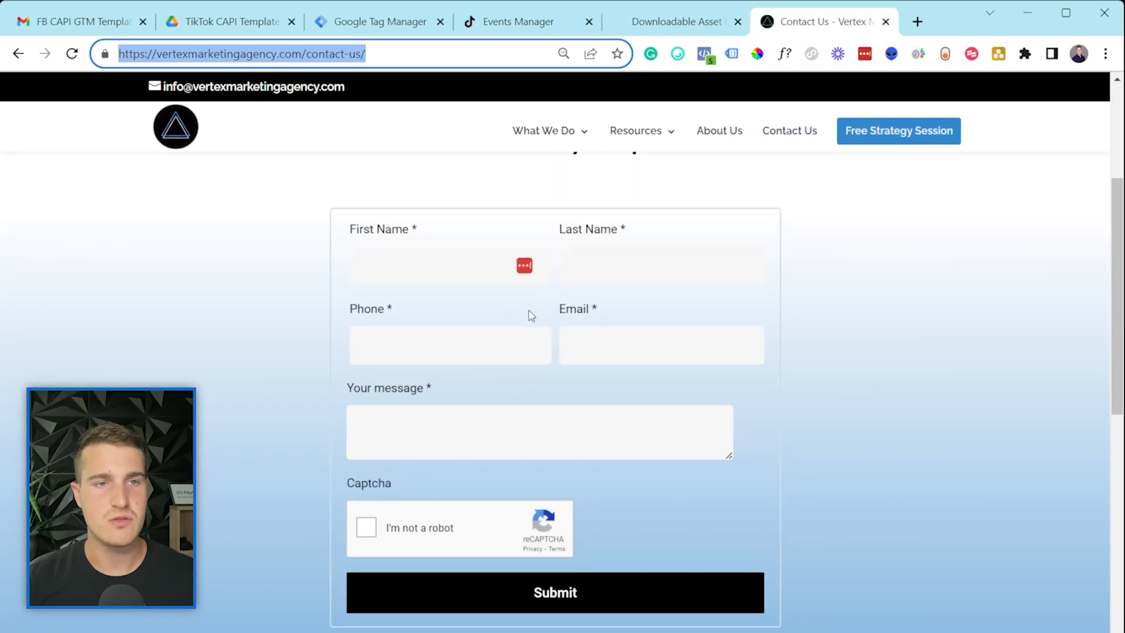
pyautogui.scroll(1, 530, 315)
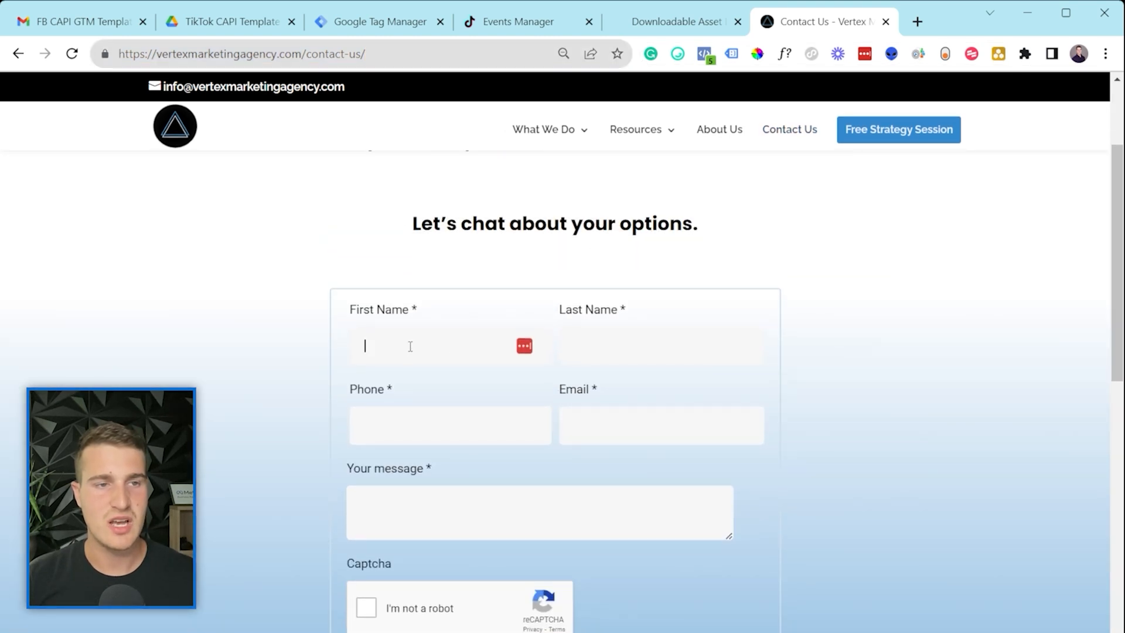
pyautogui.click(504, 388)
pyautogui.click(413, 497)
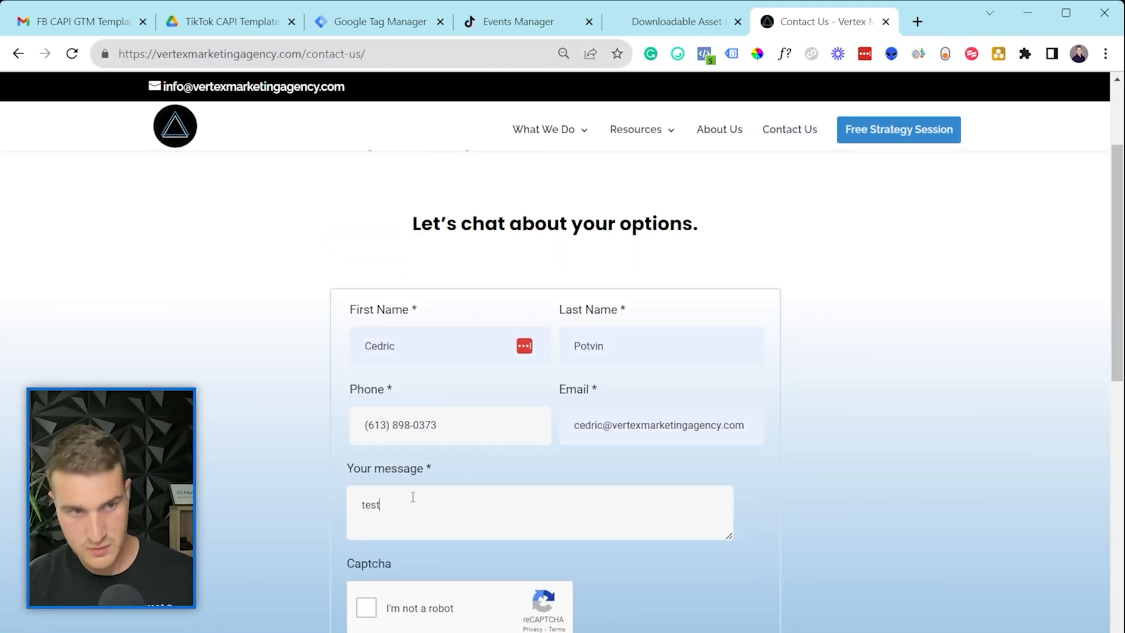
pyautogui.scroll(-3, 413, 497)
pyautogui.click(366, 441)
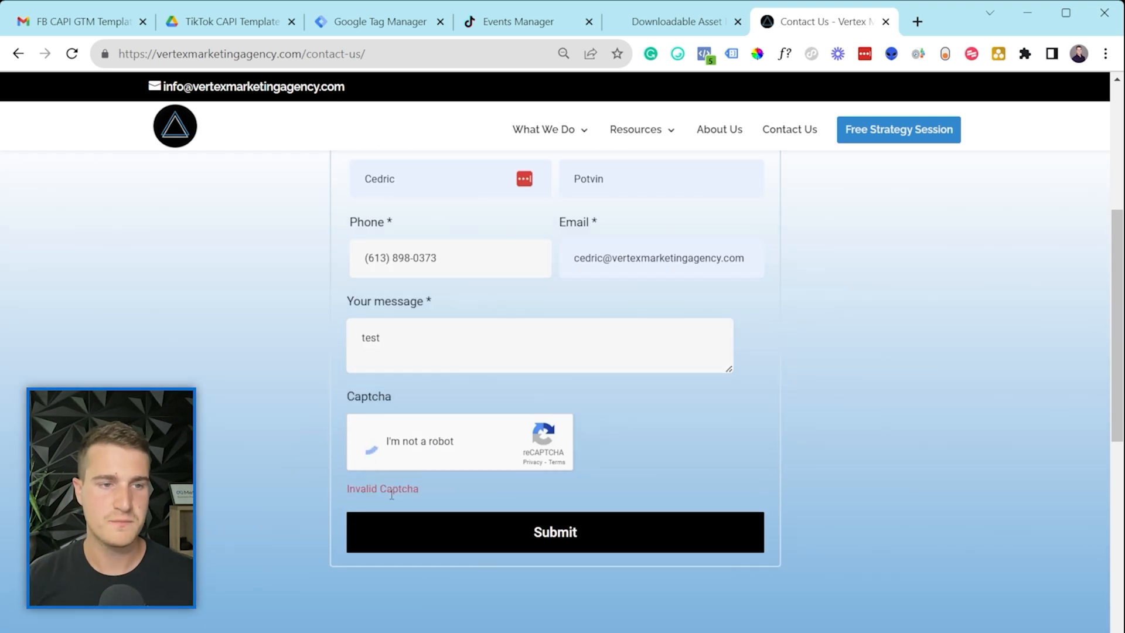
# Step: Submit the form, select the /thank-you/ page address, and return to Tag Manager
pyautogui.click(414, 525)
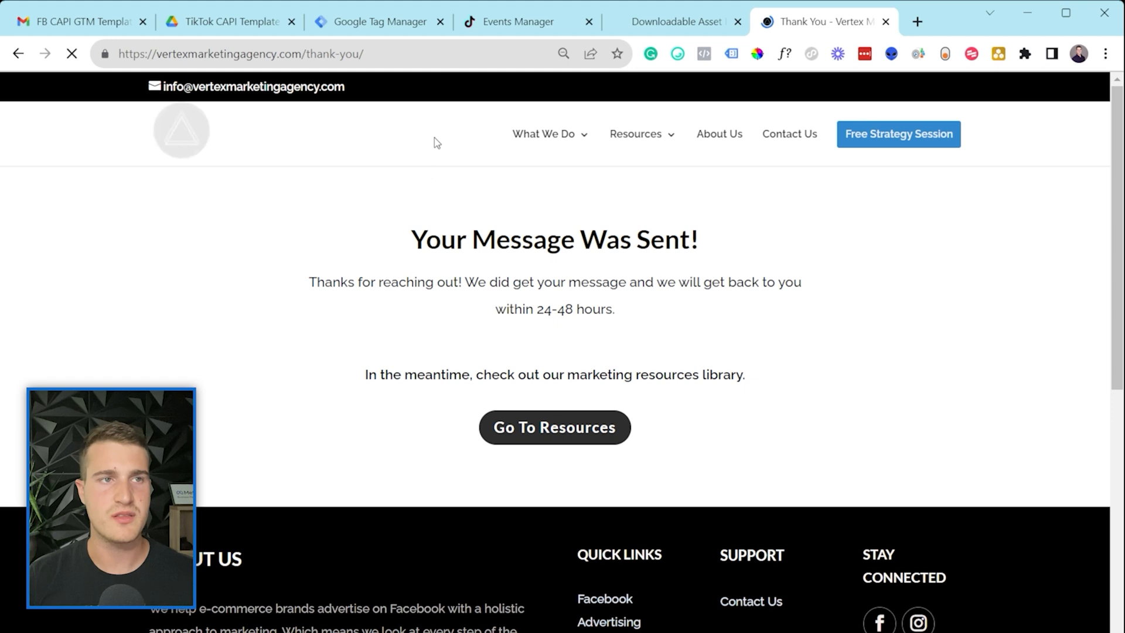
pyautogui.click(449, 61)
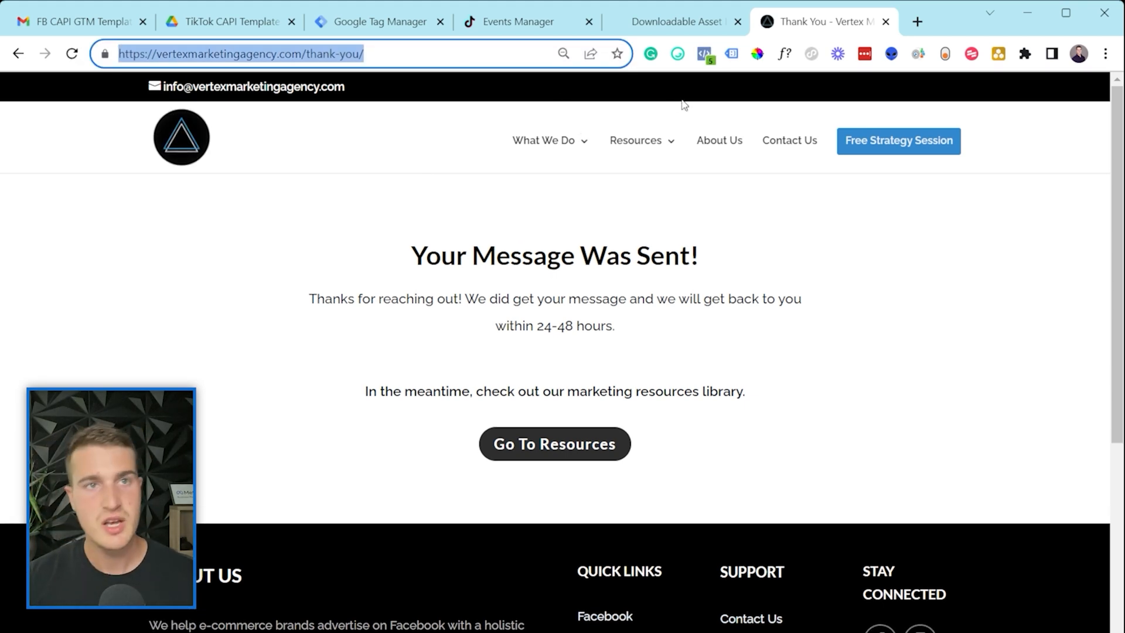
pyautogui.click(408, 29)
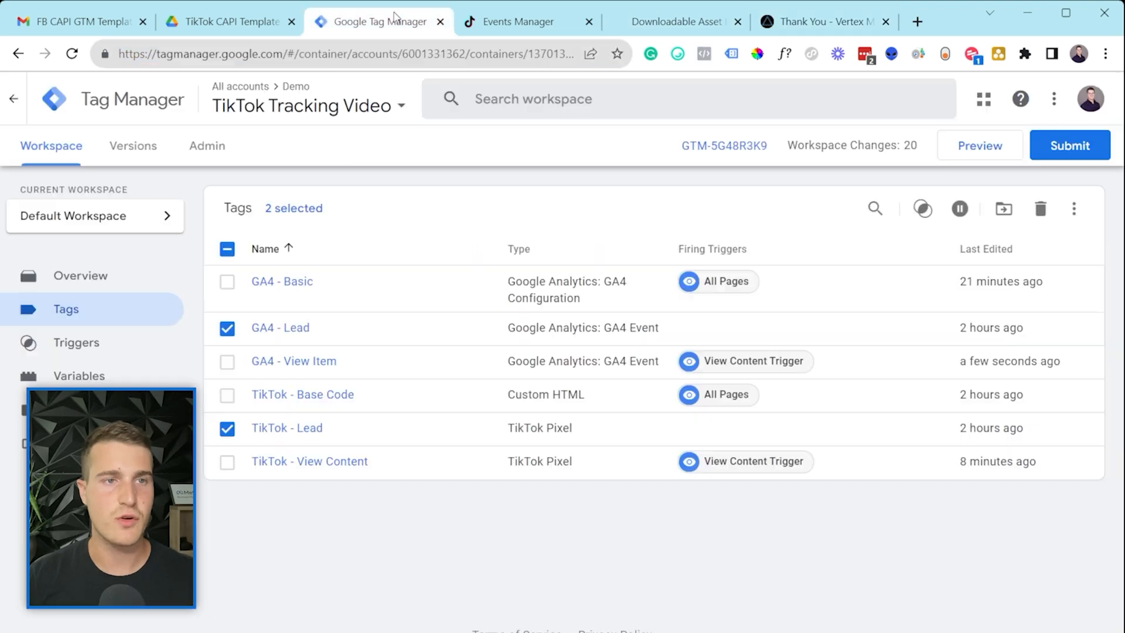
# Step: From the GA4 - Lead tag, start a new Page View trigger limited to Some Page Views
pyautogui.click(278, 331)
pyautogui.scroll(-5, 455, 412)
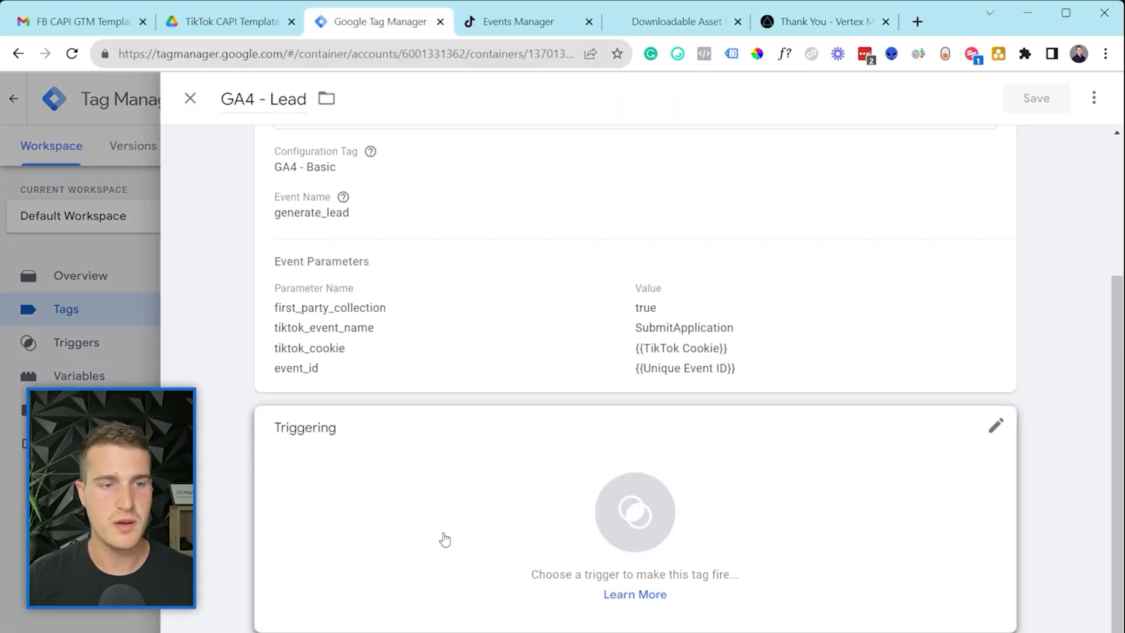
pyautogui.click(444, 536)
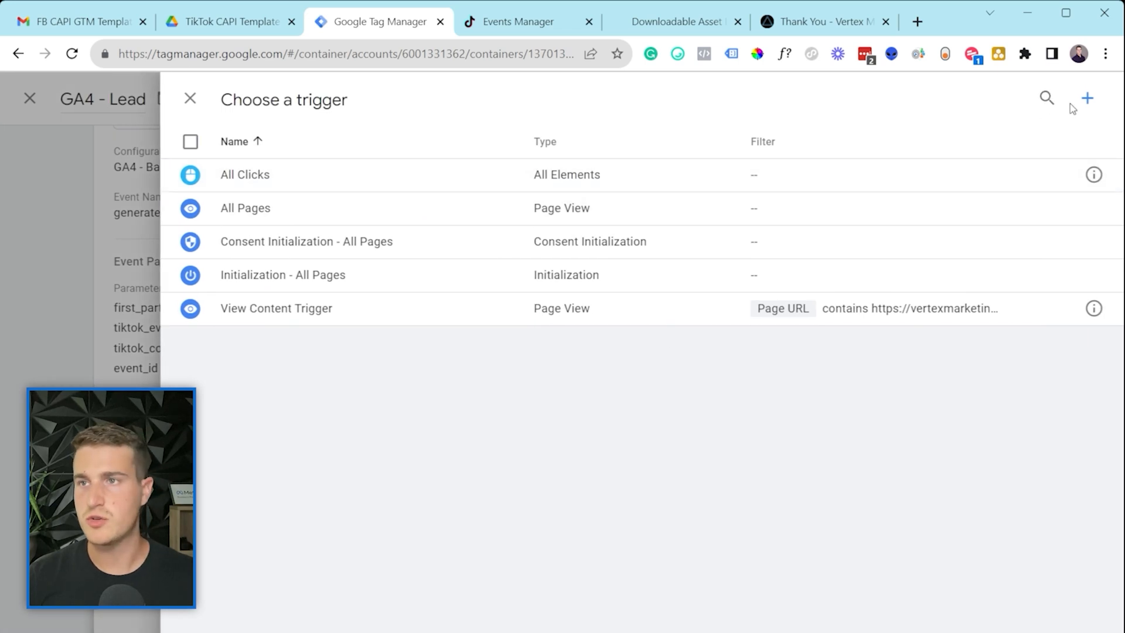
pyautogui.click(1085, 99)
pyautogui.click(656, 205)
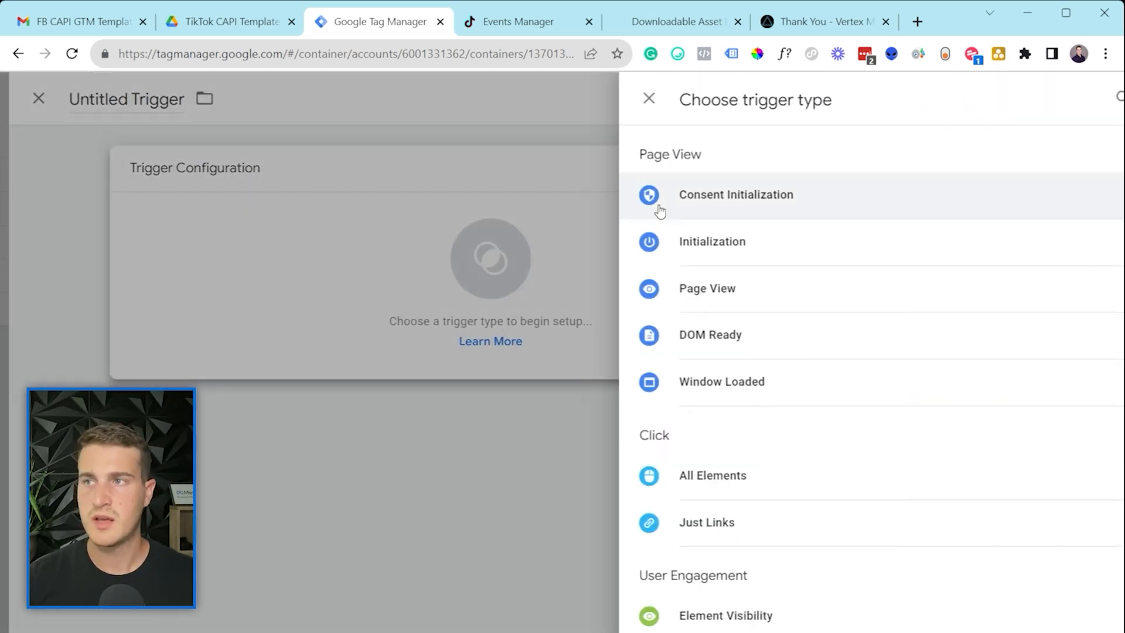
pyautogui.click(778, 309)
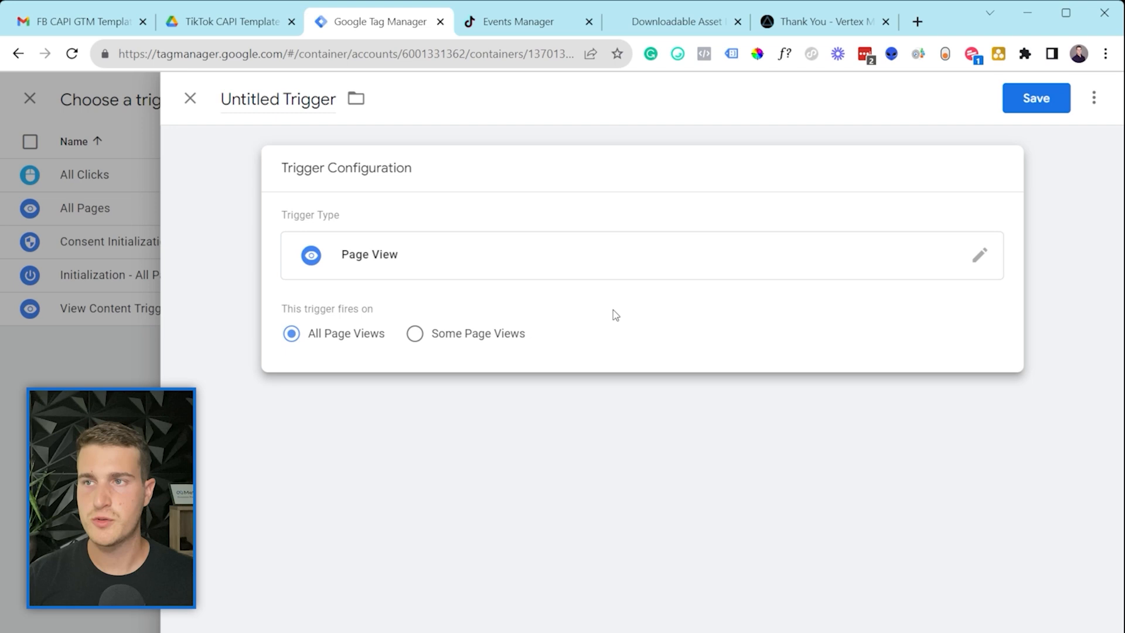
pyautogui.click(518, 339)
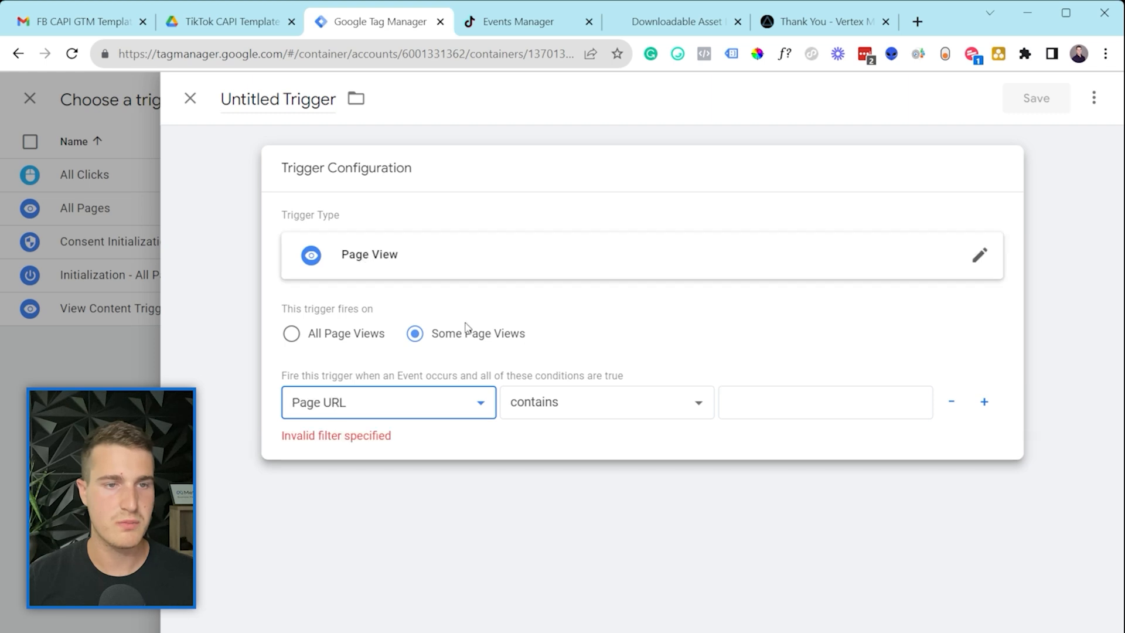
# Step: Set Page URL contains the pasted thank-you URL, name it 'Lead Trigger', and save trigger and tag
pyautogui.click(791, 407)
pyautogui.hotkey('ctrl', 'v')
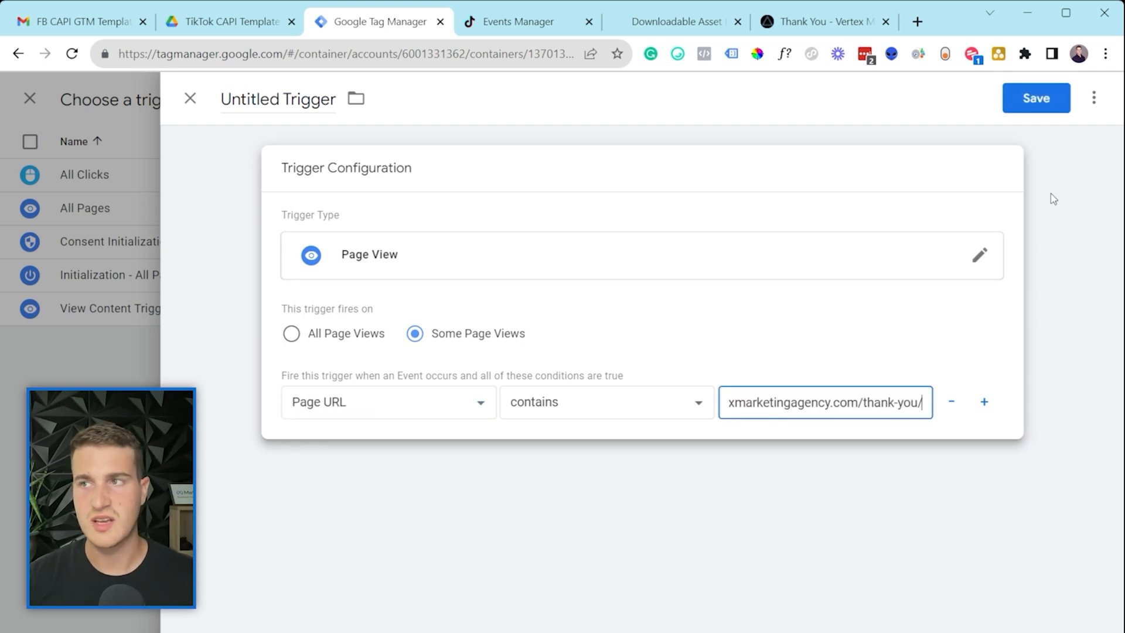
pyautogui.click(317, 107)
pyautogui.write('Lead Trigger')
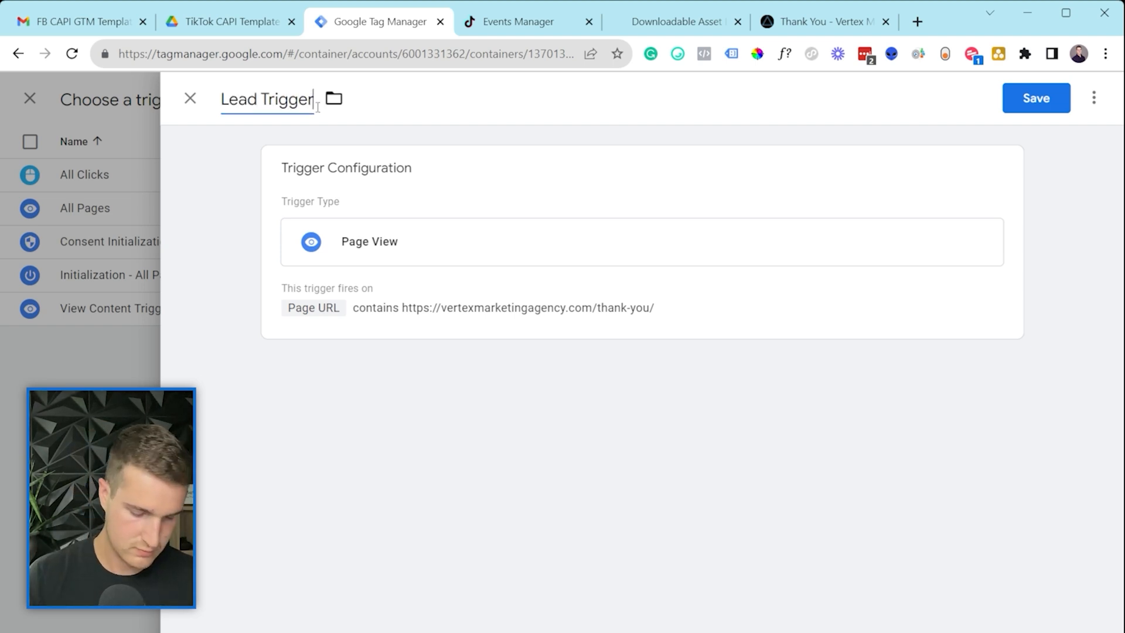
pyautogui.click(1047, 102)
pyautogui.click(1047, 101)
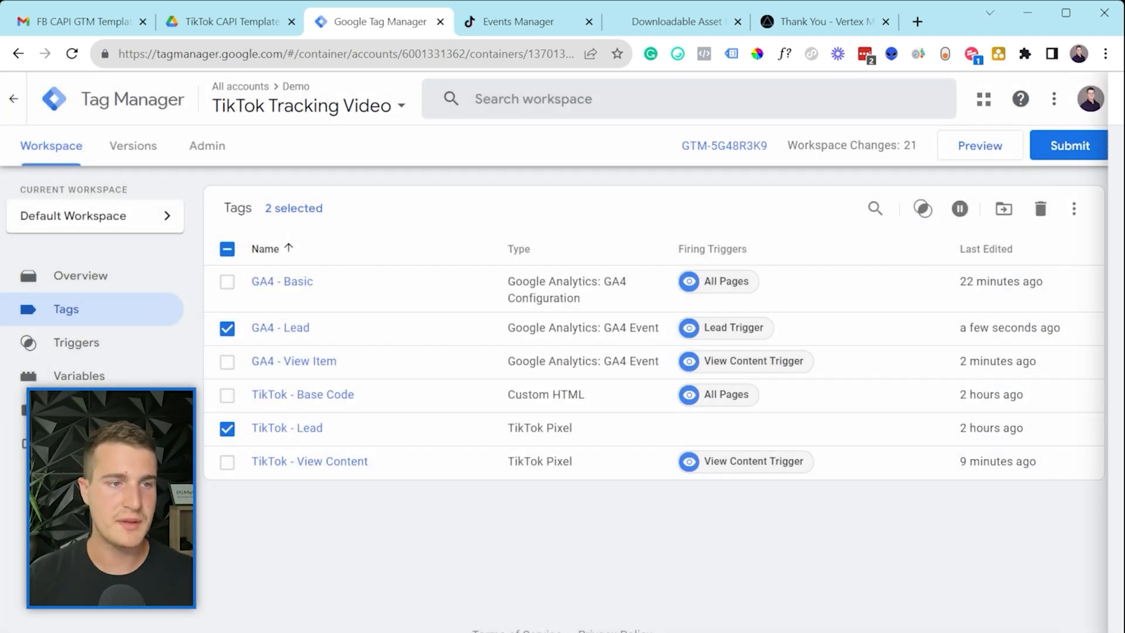
# Step: Assign Lead Trigger as the TikTok - Lead tag's firing trigger and save the tag
pyautogui.click(227, 328)
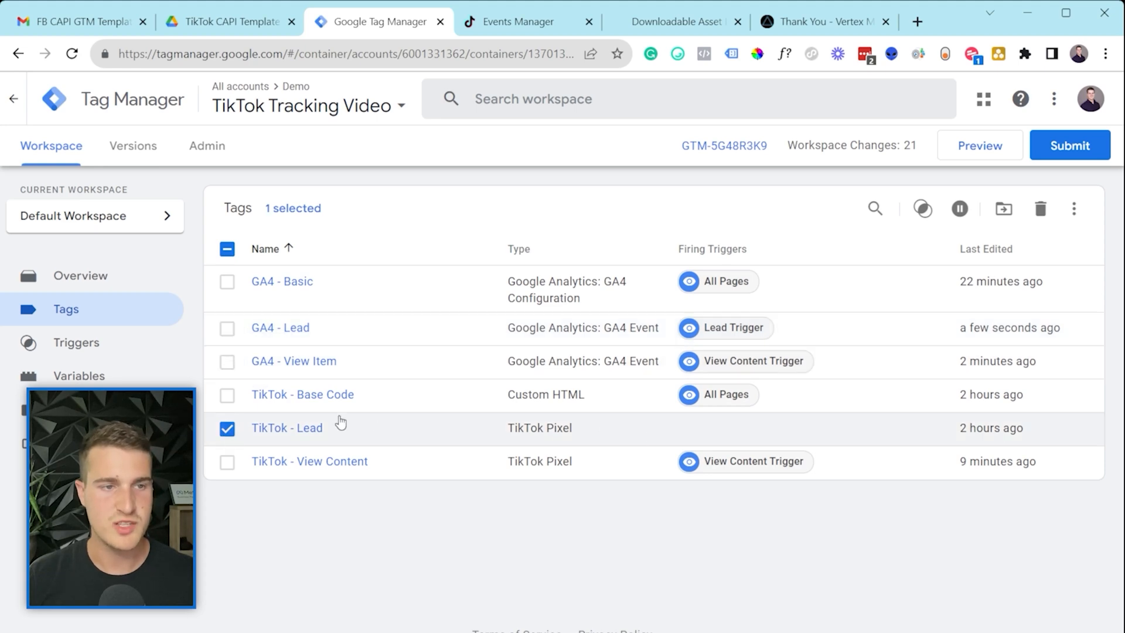
pyautogui.click(315, 428)
pyautogui.scroll(-5, 886, 429)
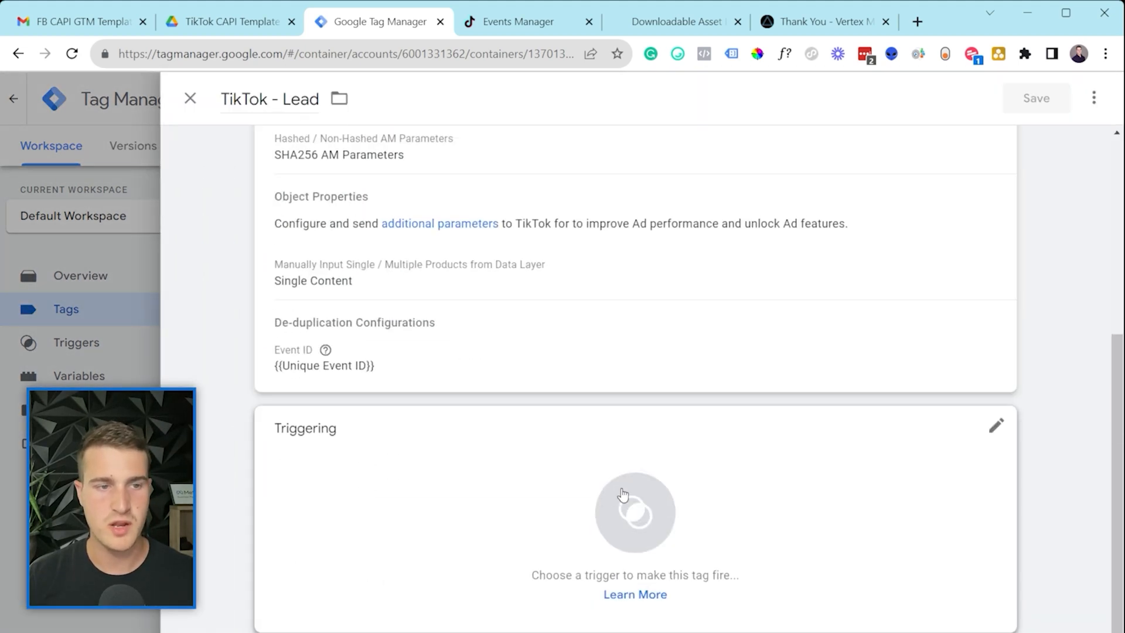
pyautogui.click(366, 421)
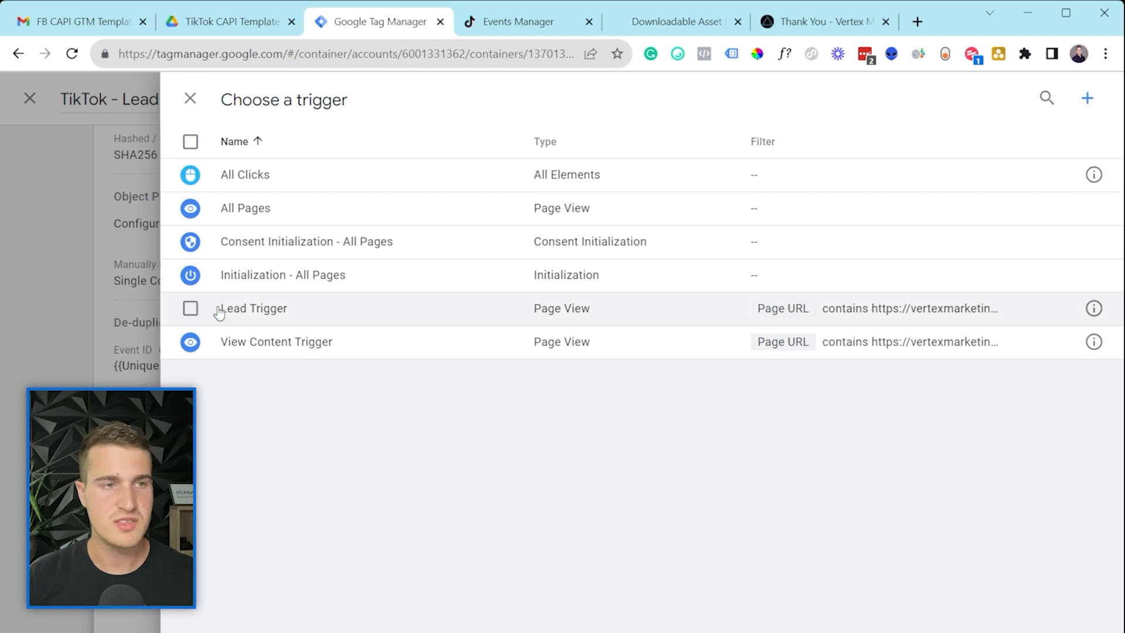
pyautogui.click(300, 310)
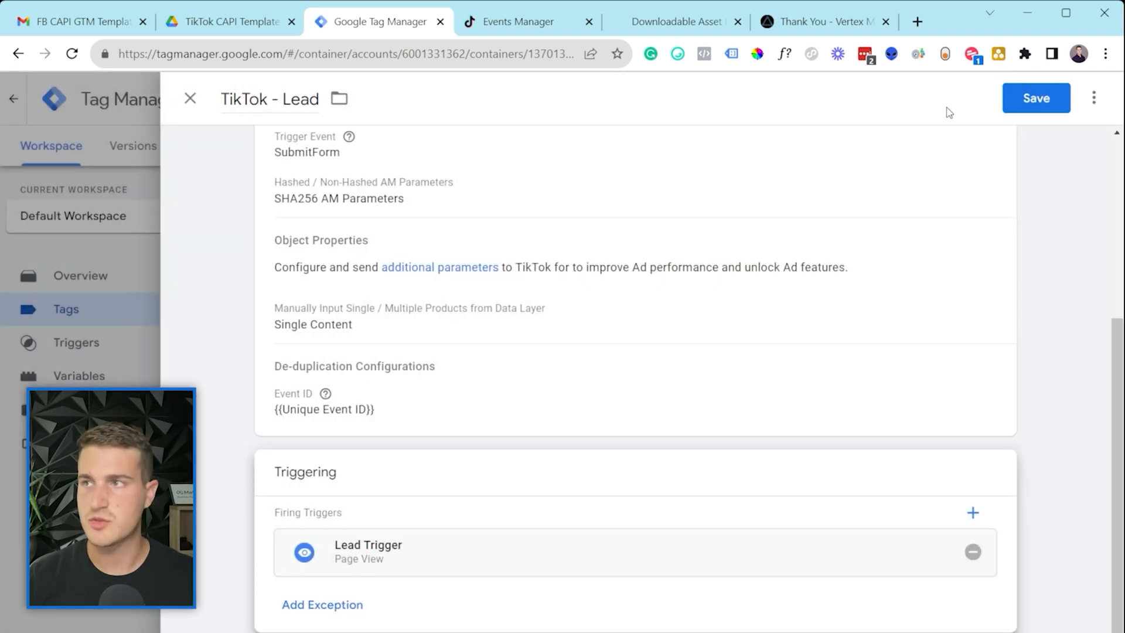
pyautogui.click(1004, 99)
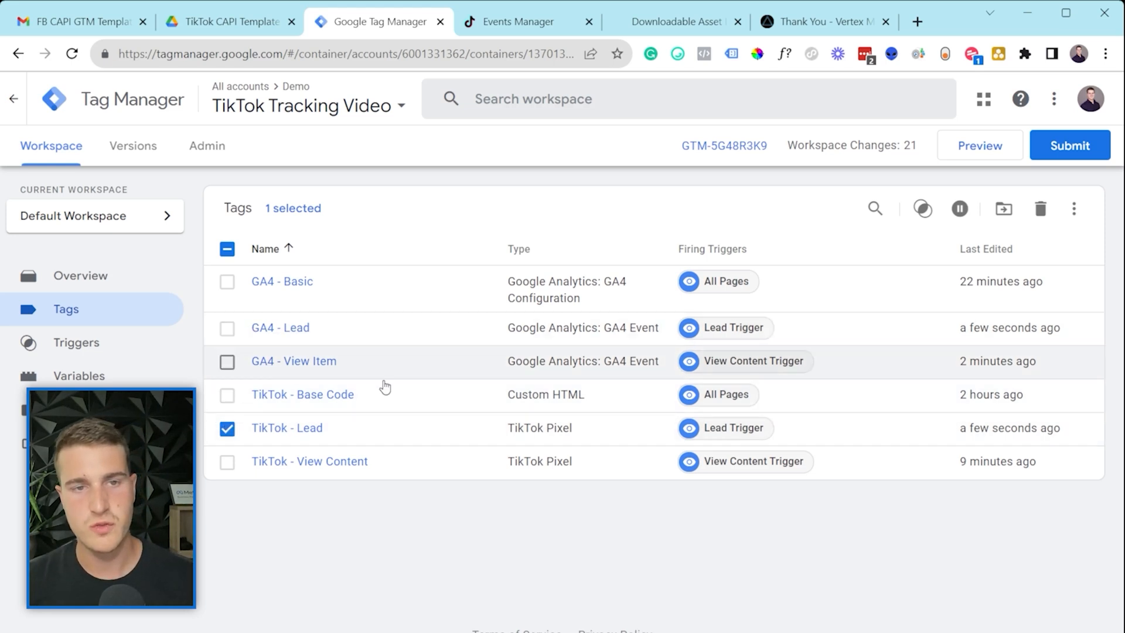
pyautogui.click(227, 248)
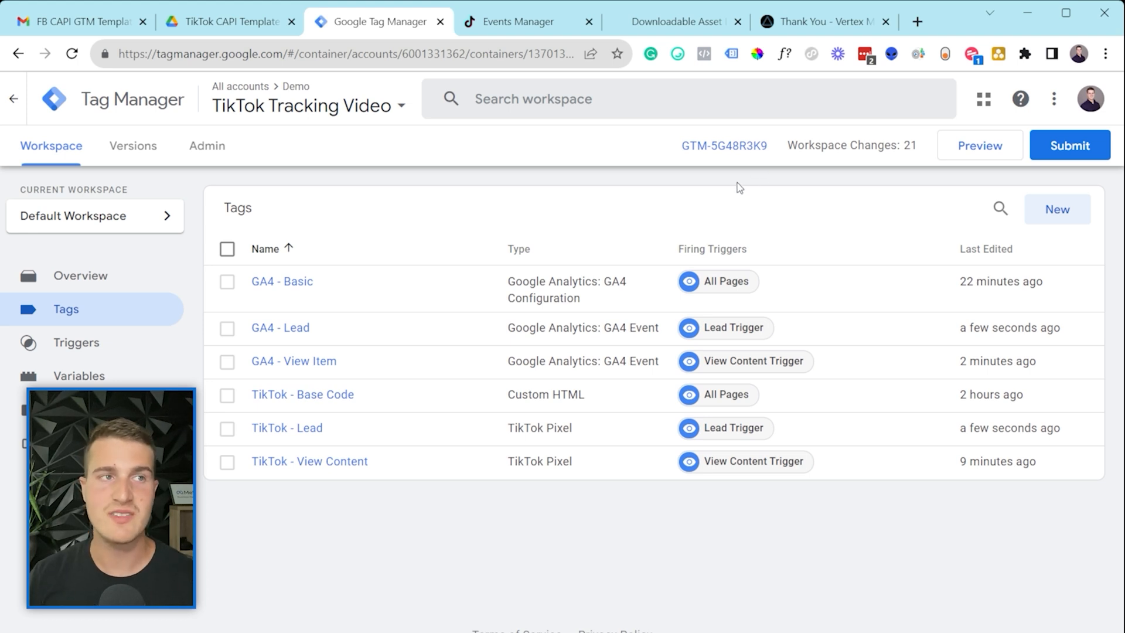
# Step: Return to the Gmail inbox and read Stape's Welcome e-mail about the newly created account
pyautogui.click(83, 27)
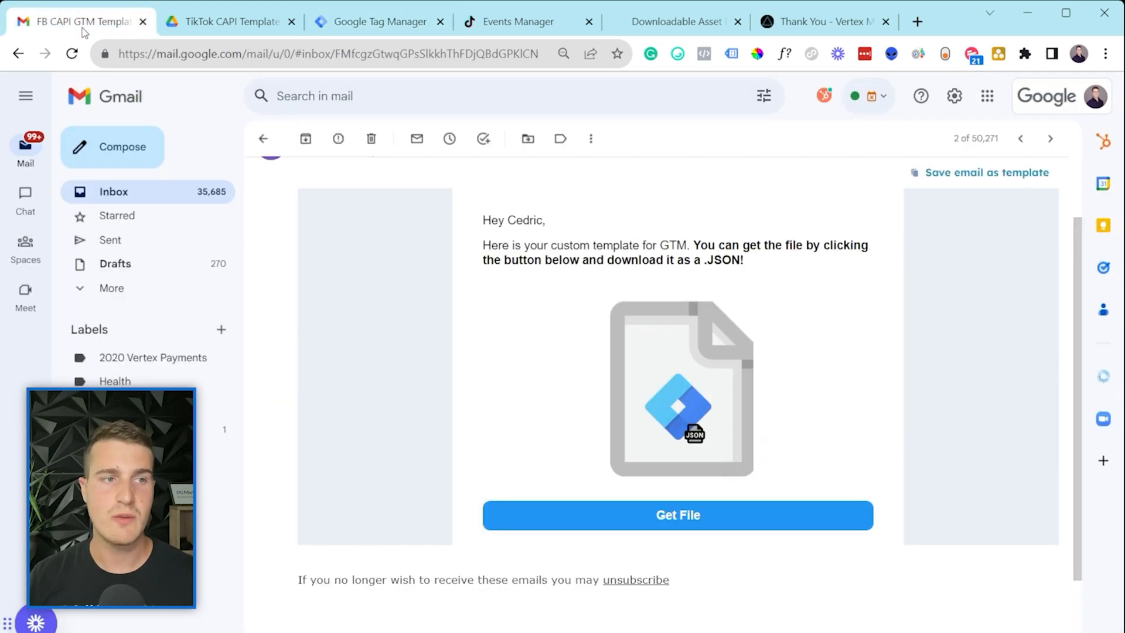
pyautogui.click(261, 141)
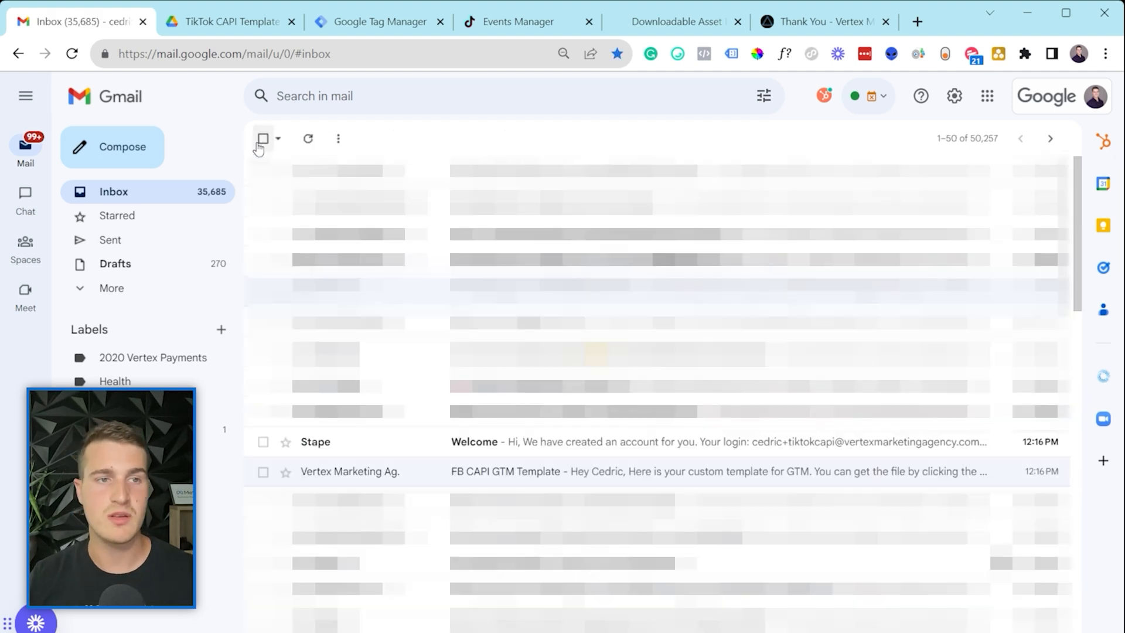
pyautogui.click(374, 449)
pyautogui.scroll(-1, 657, 415)
pyautogui.scroll(-2, 657, 415)
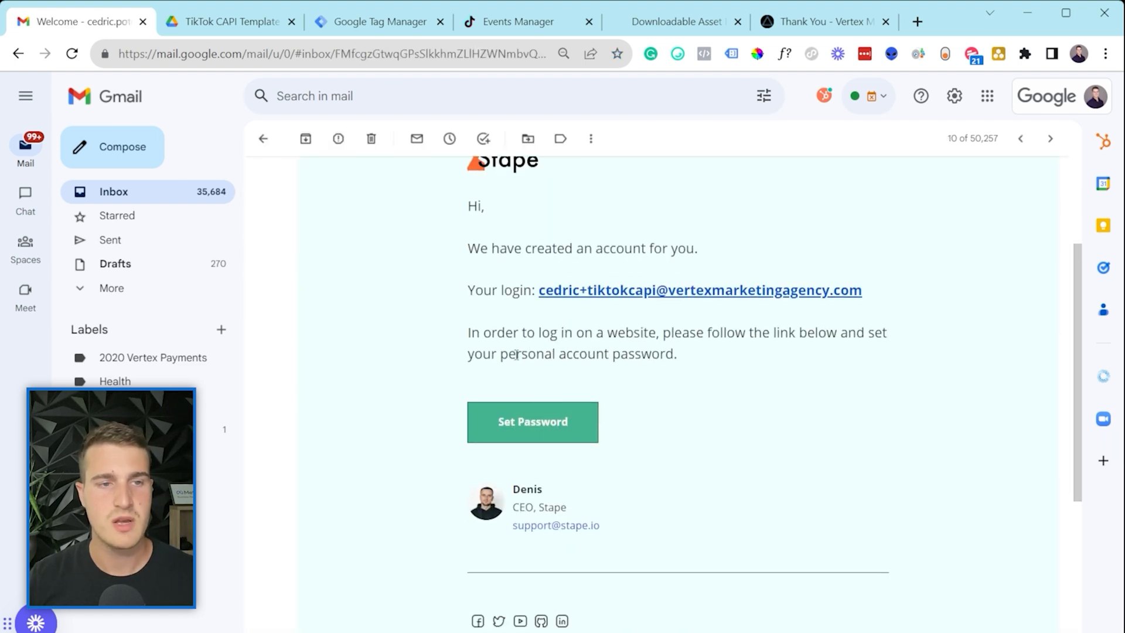
# Step: Enter and repeat a new password for the Stape account and save it
pyautogui.click(533, 429)
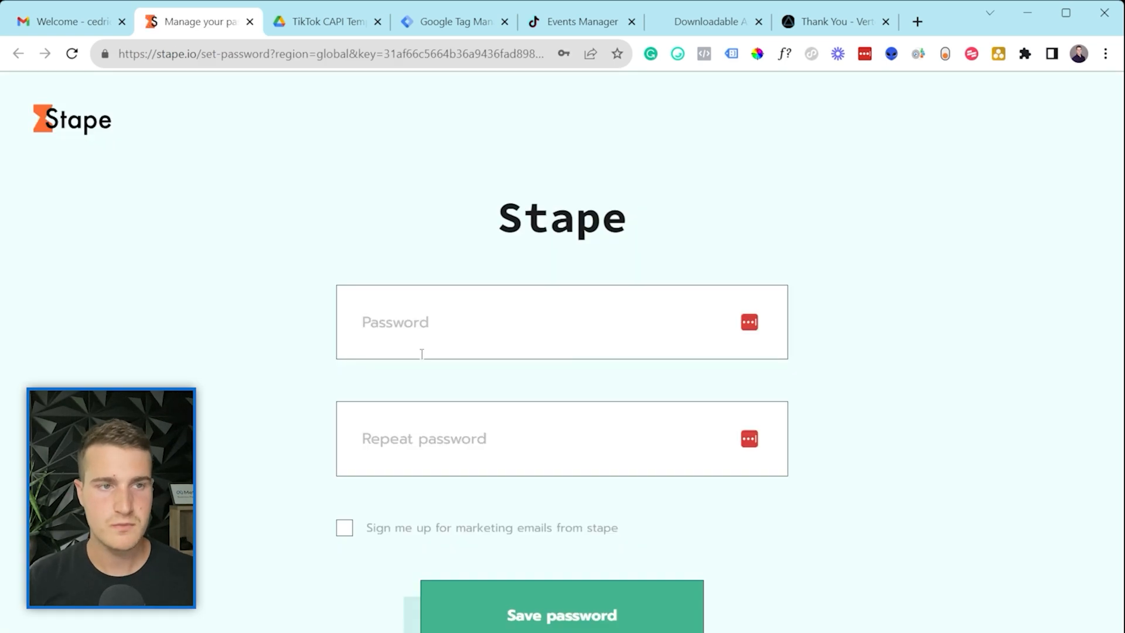
pyautogui.click(421, 353)
pyautogui.write('*******')
pyautogui.click(397, 440)
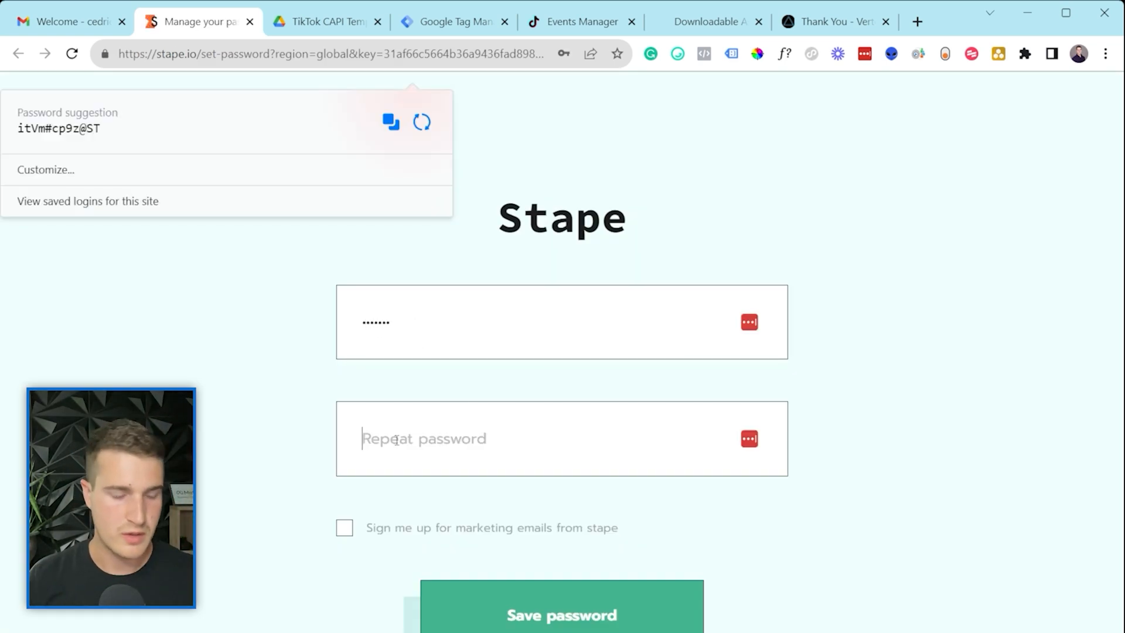
pyautogui.write('******')
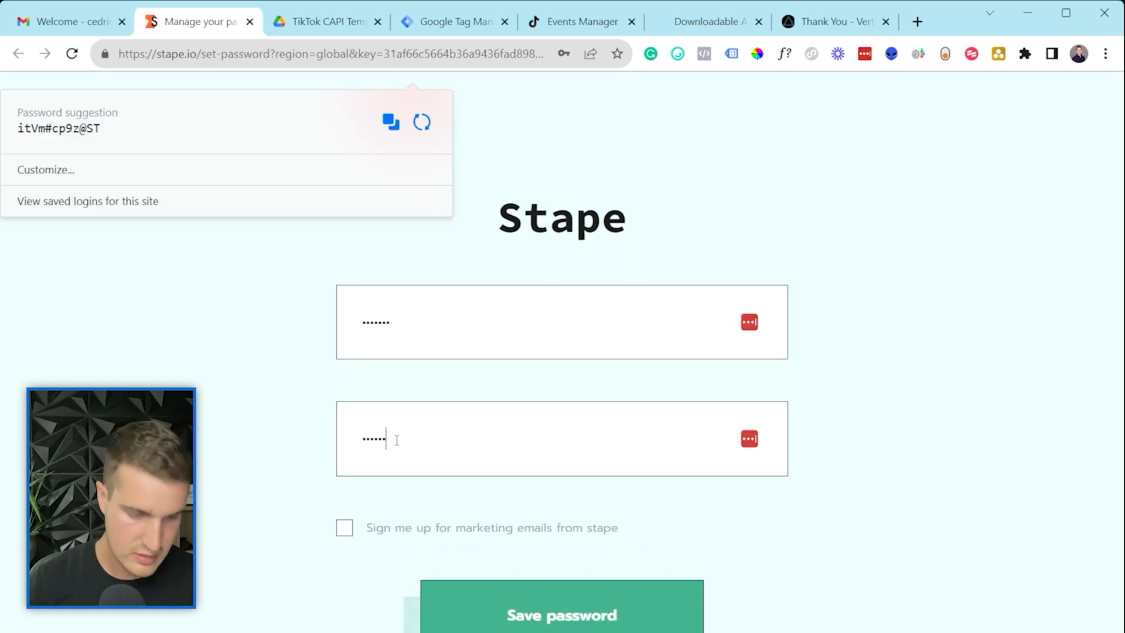
pyautogui.click(498, 599)
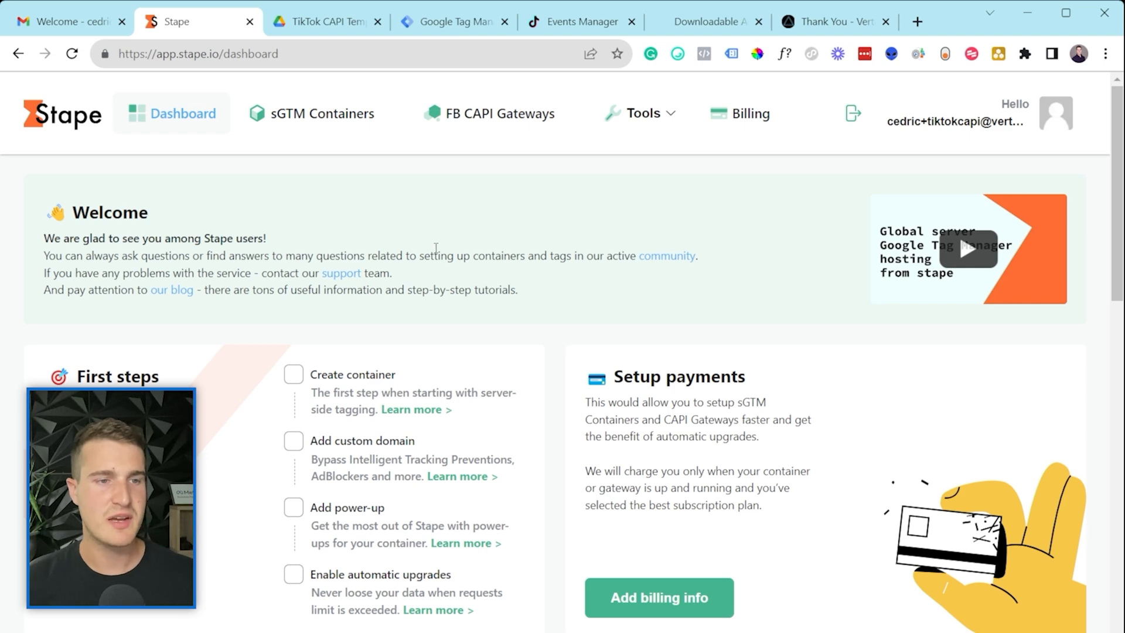
# Step: From the Stape dashboard, bring up the Create container form
pyautogui.scroll(-5, 435, 249)
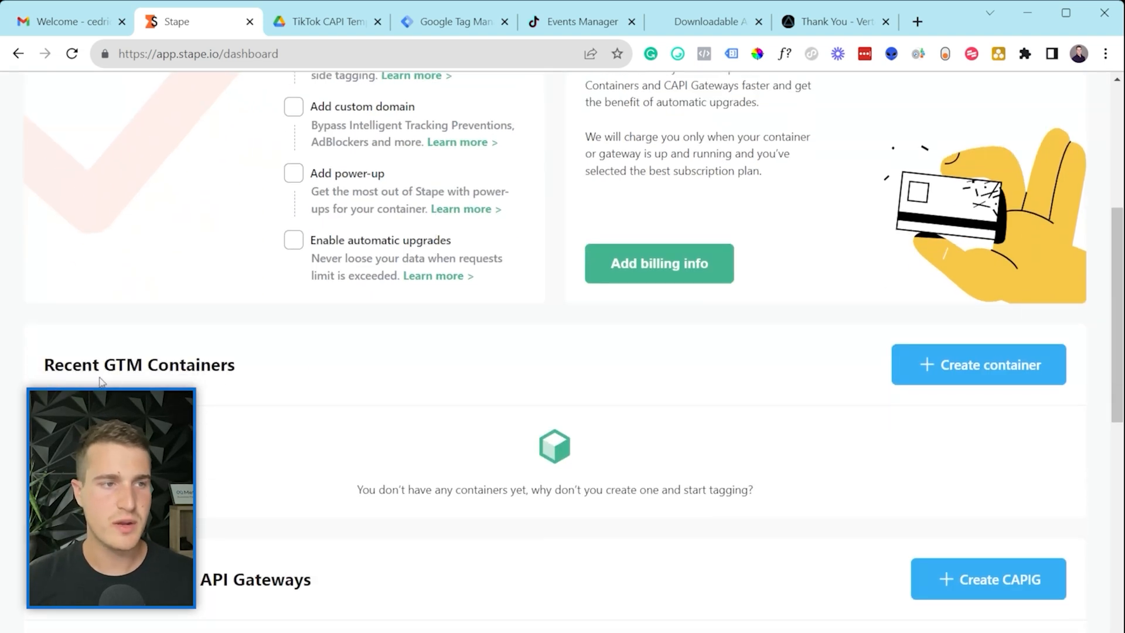
pyautogui.moveTo(73, 369); pyautogui.dragTo(183, 378)
pyautogui.click(185, 378)
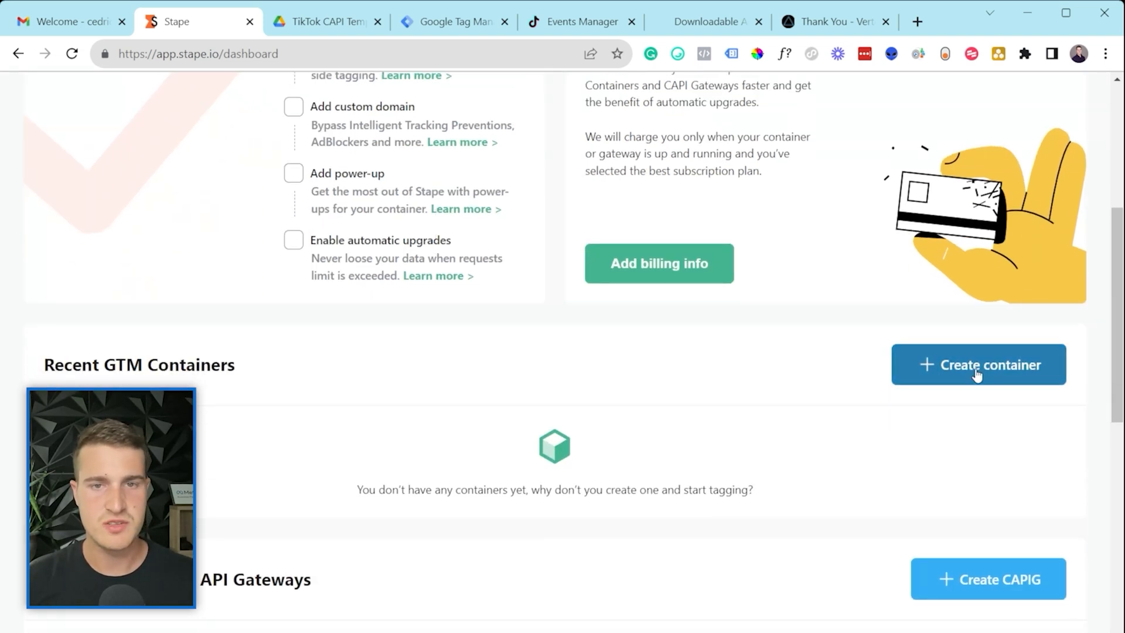
pyautogui.click(995, 369)
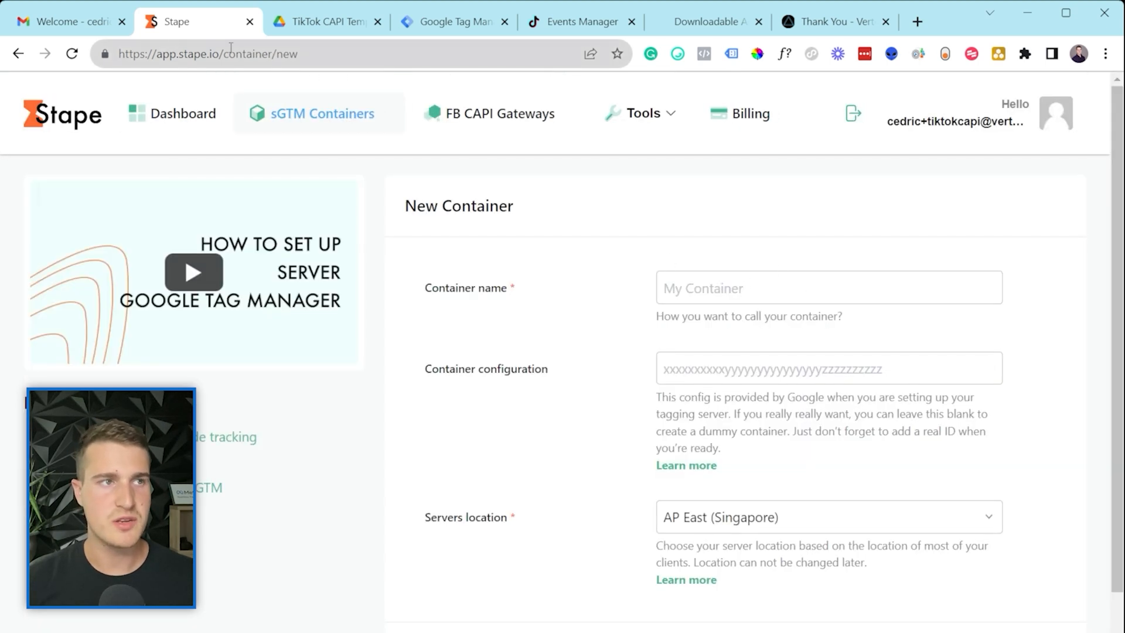
# Step: Switch GTM to the Tiktok CAPI demo container and enter 'Tiktok CAPI Demo' as the Stape container name
pyautogui.click(454, 21)
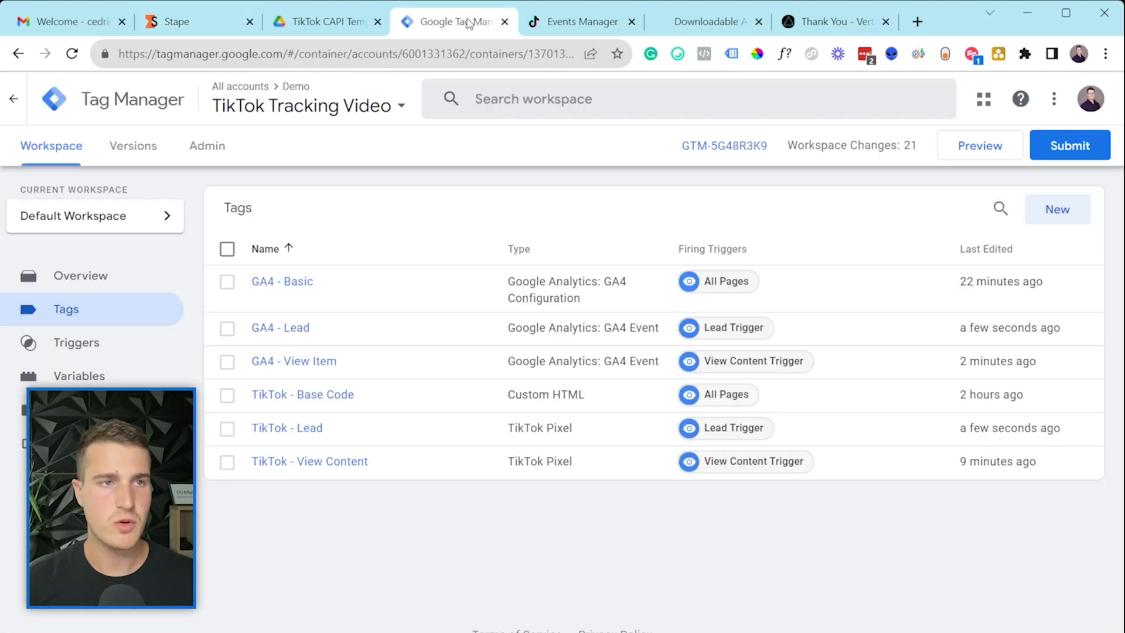
pyautogui.click(340, 109)
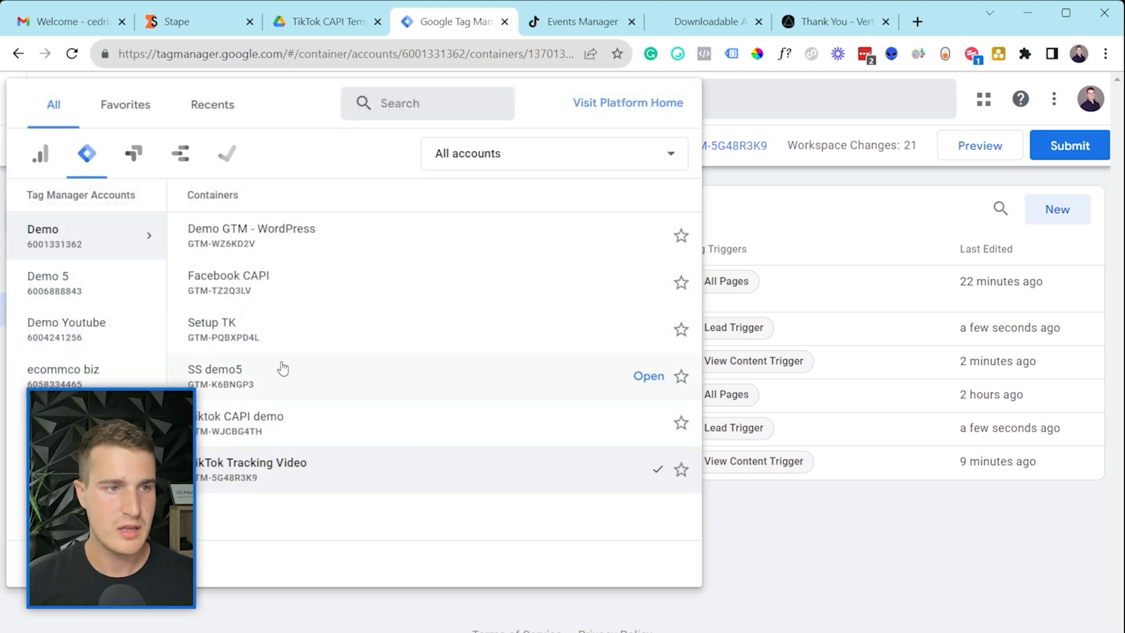
pyautogui.click(287, 434)
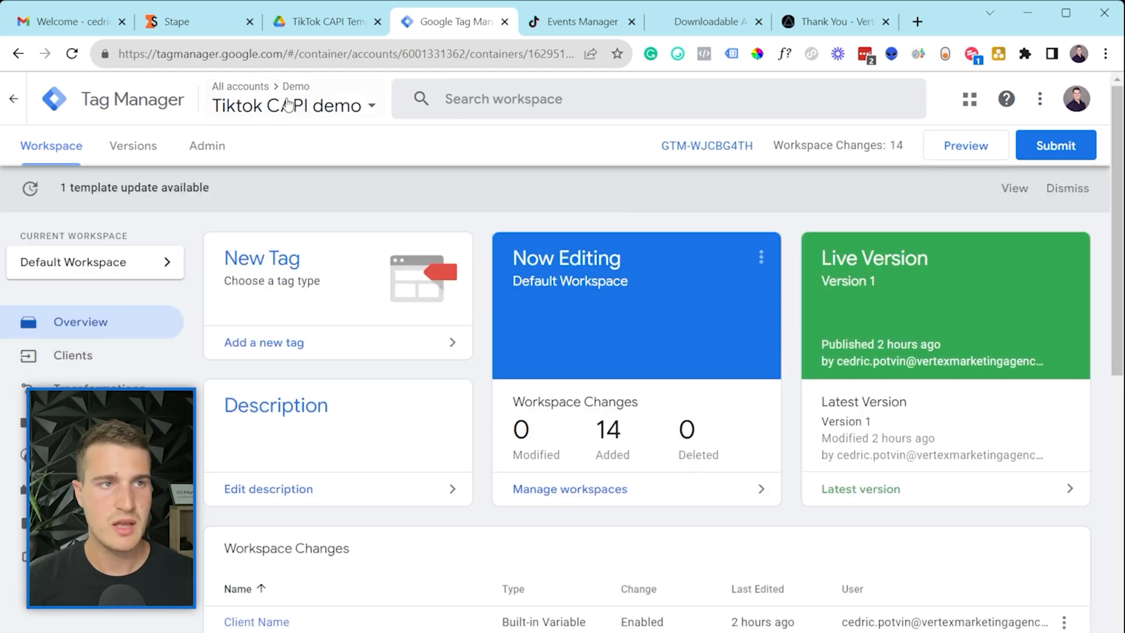
pyautogui.click(203, 7)
pyautogui.write('Tiktok CAPI Demo')
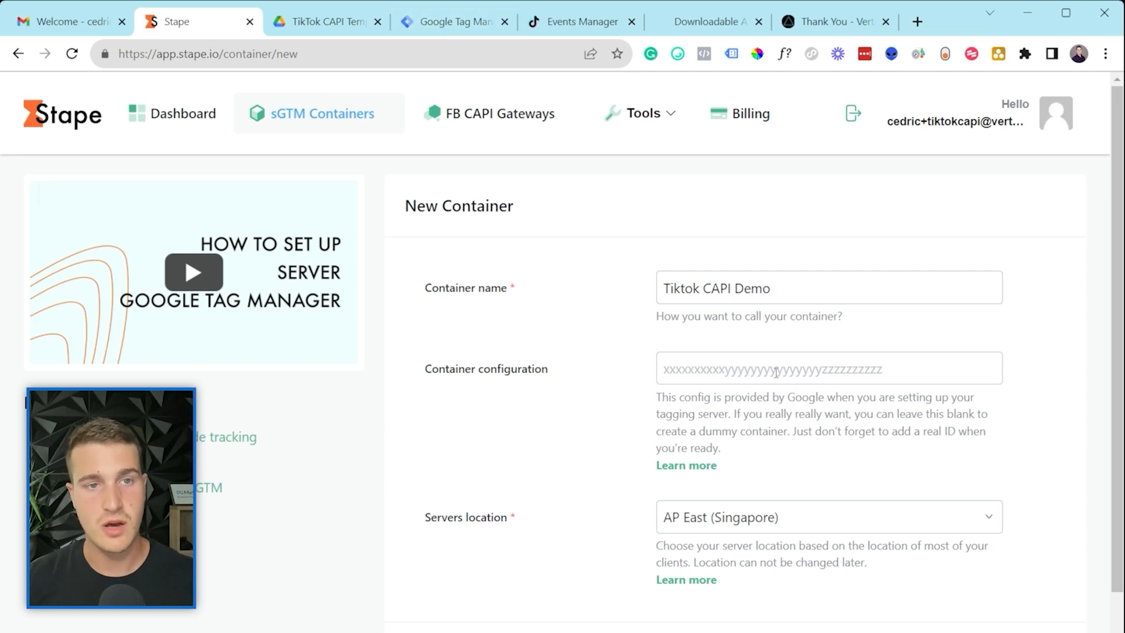
# Step: Copy the container config from GTM's manual tagging-server setup and paste it into Stape's Container configuration field
pyautogui.click(465, 24)
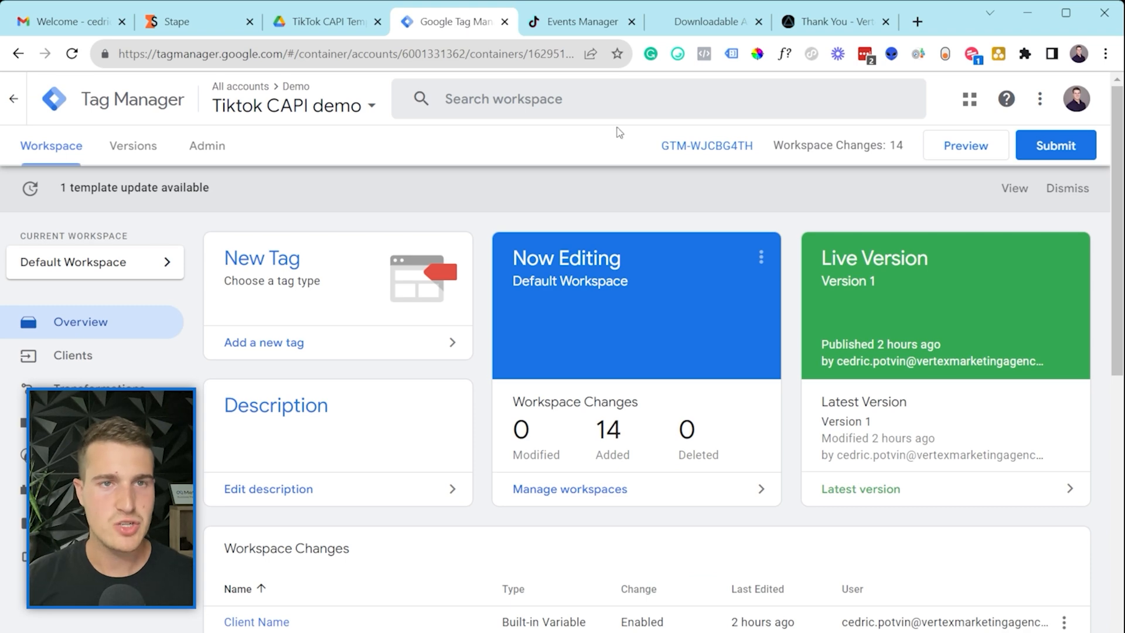
pyautogui.click(670, 147)
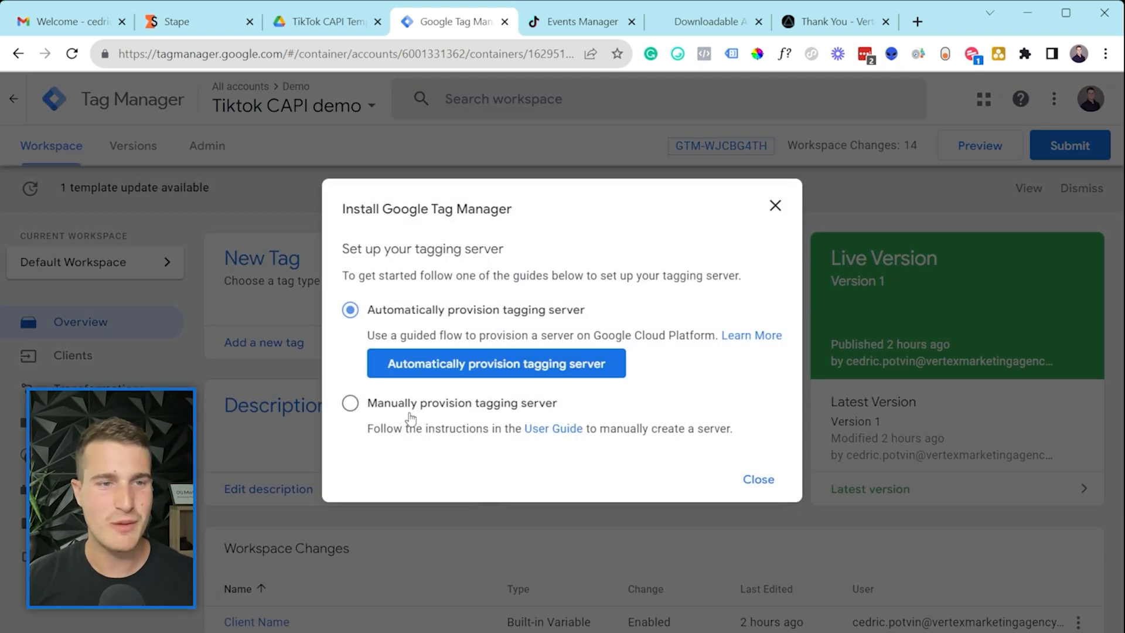
pyautogui.click(348, 404)
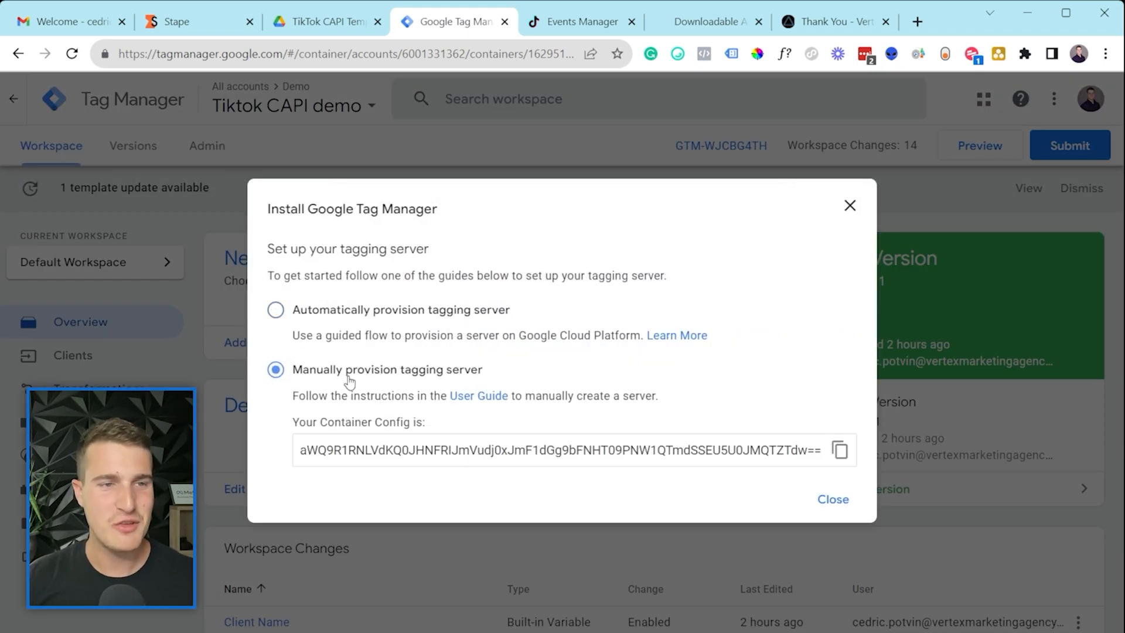
pyautogui.click(840, 450)
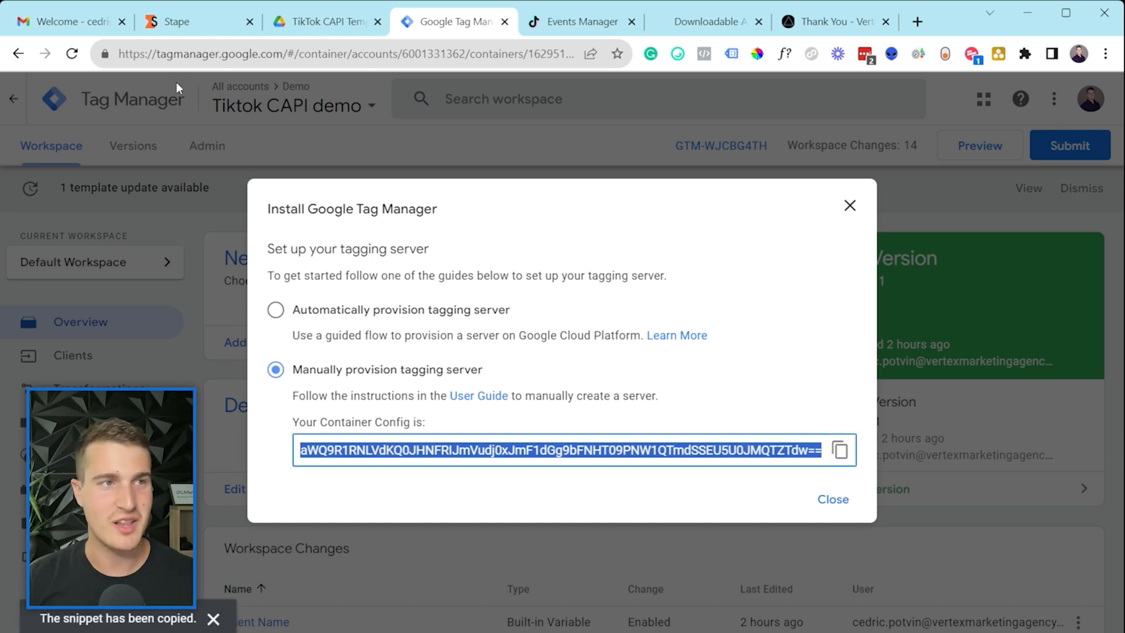
pyautogui.click(176, 21)
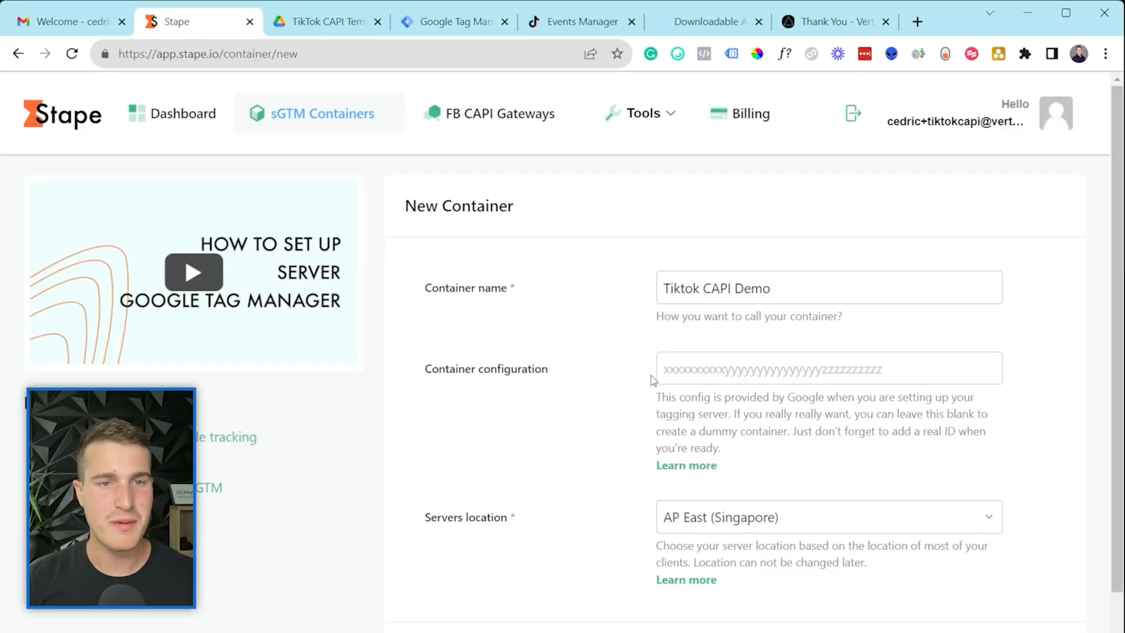
pyautogui.hotkey('ctrl', 'v')
# Step: Change the server location from AP East (Singapore) to CA East (Canada)
pyautogui.scroll(-1, 460, 472)
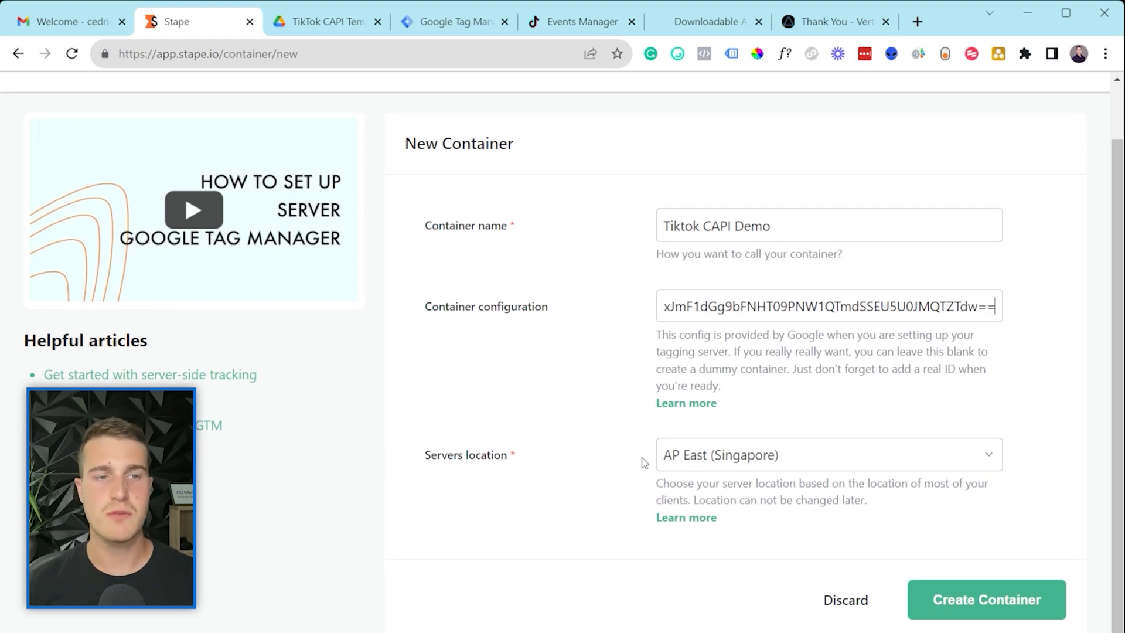
pyautogui.click(734, 463)
pyautogui.click(711, 581)
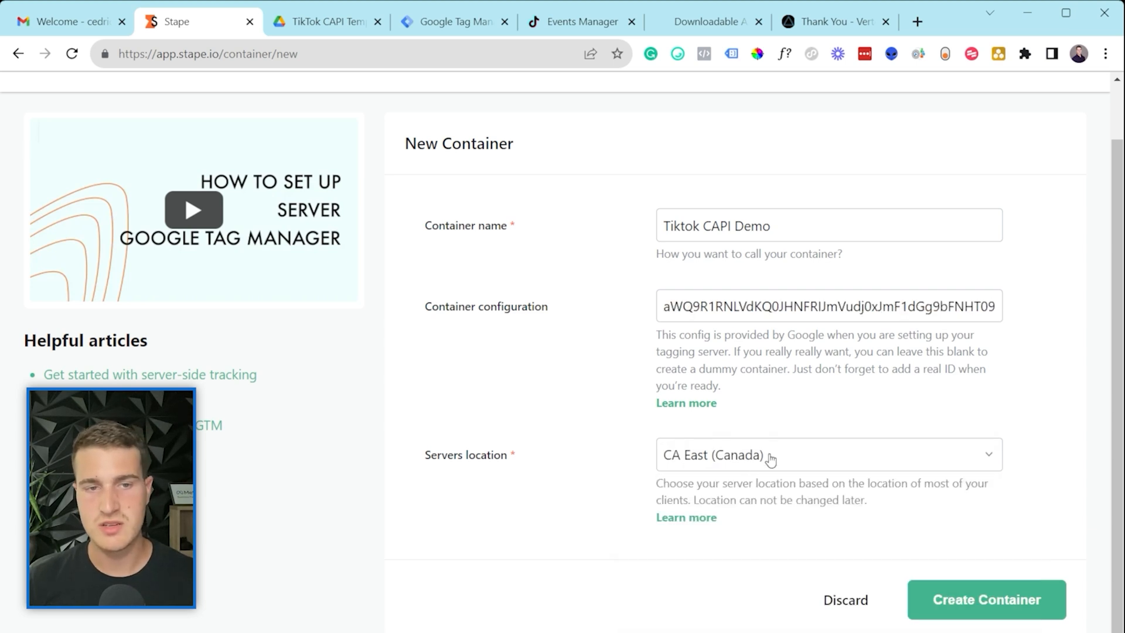
pyautogui.click(812, 460)
pyautogui.scroll(-1, 805, 478)
pyautogui.scroll(-2, 758, 596)
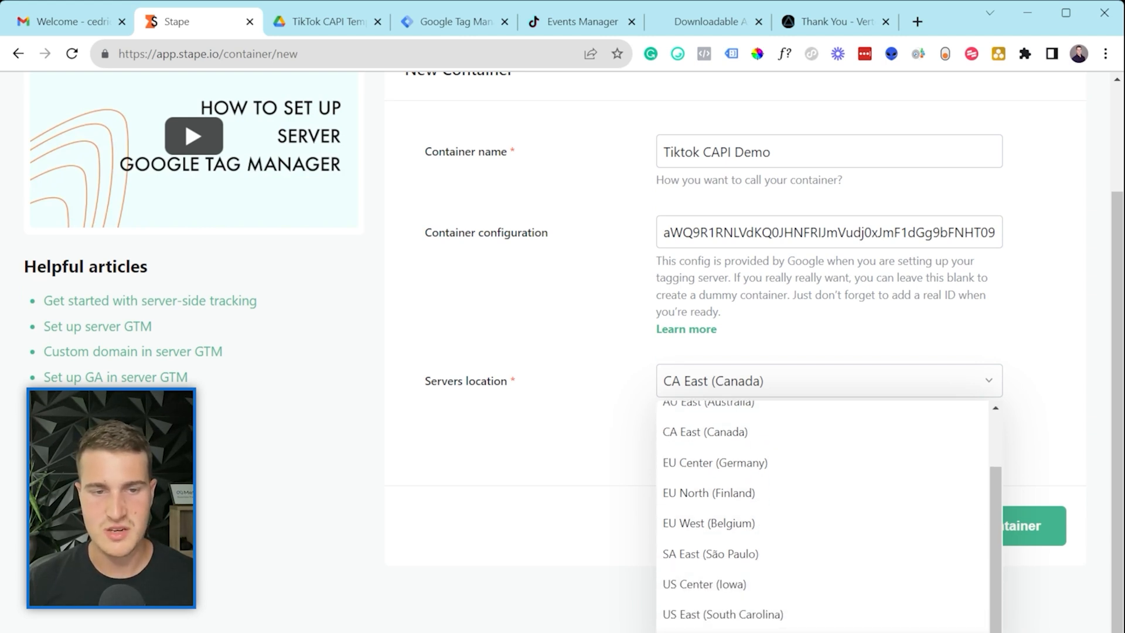
pyautogui.click(529, 526)
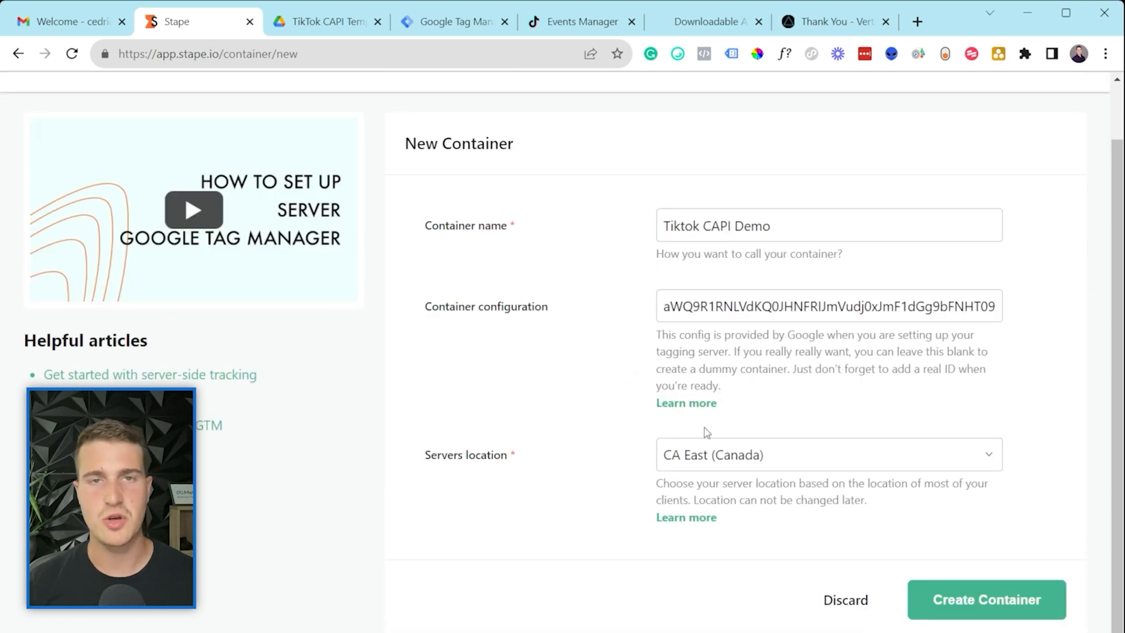
# Step: Create the container, compare the Pro plan, and continue with the Free plan
pyautogui.click(962, 602)
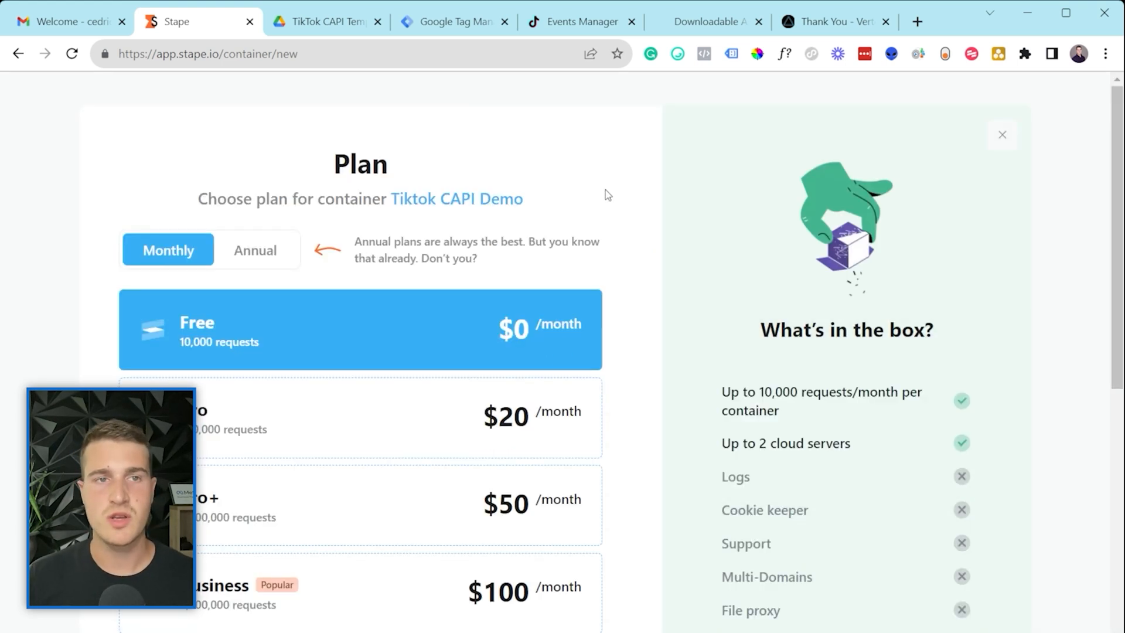
pyautogui.scroll(-2, 457, 281)
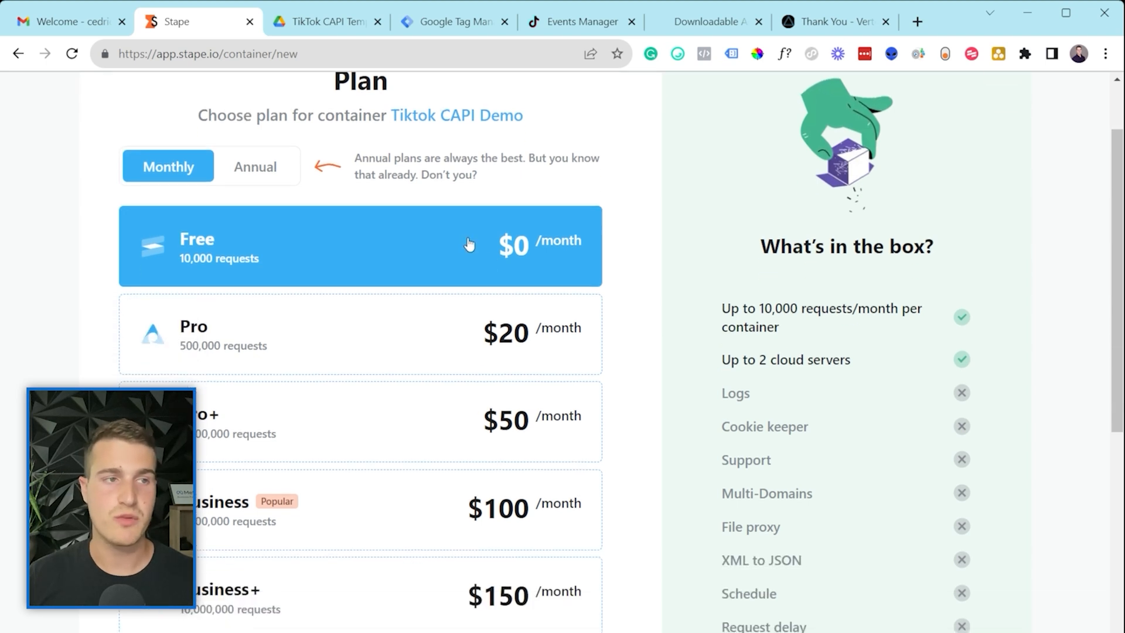
pyautogui.scroll(2, 480, 242)
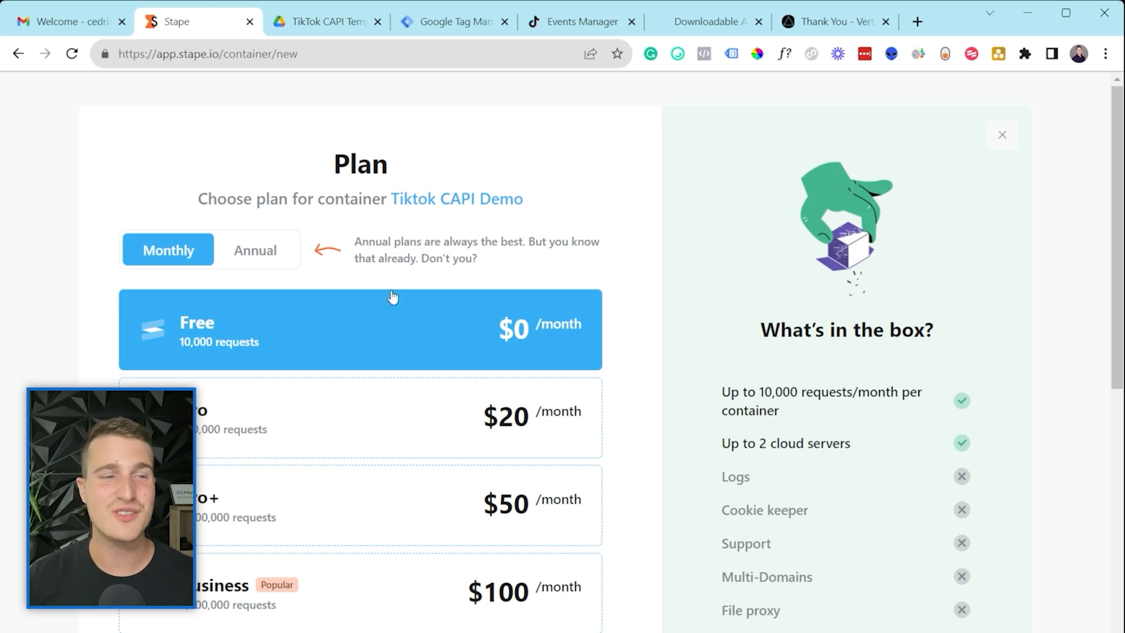
pyautogui.scroll(-1, 297, 425)
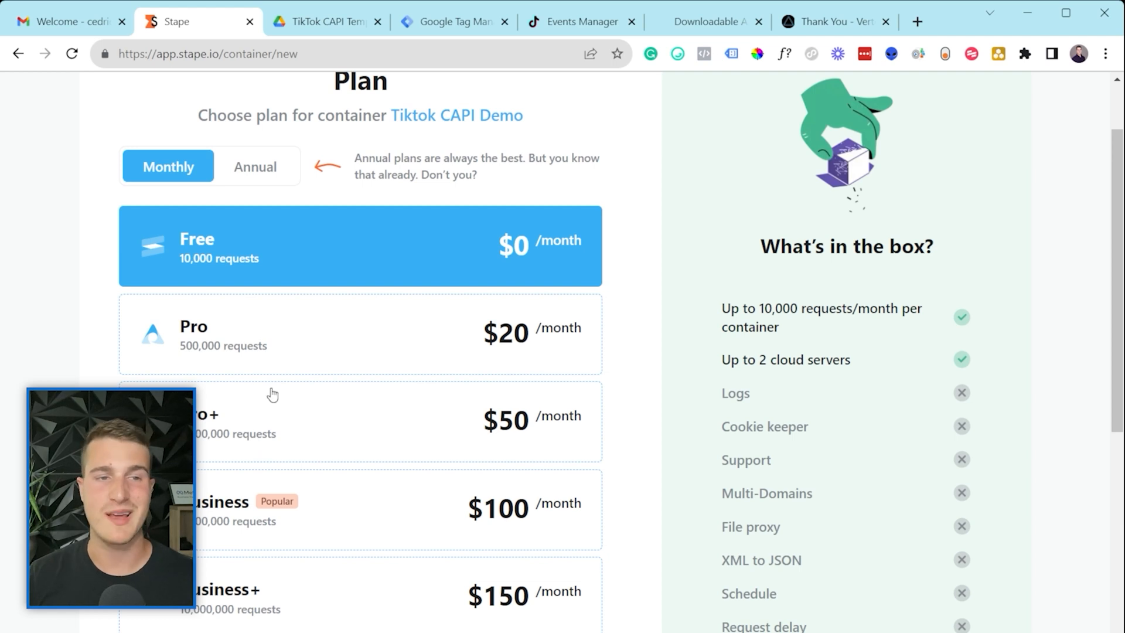
pyautogui.click(280, 365)
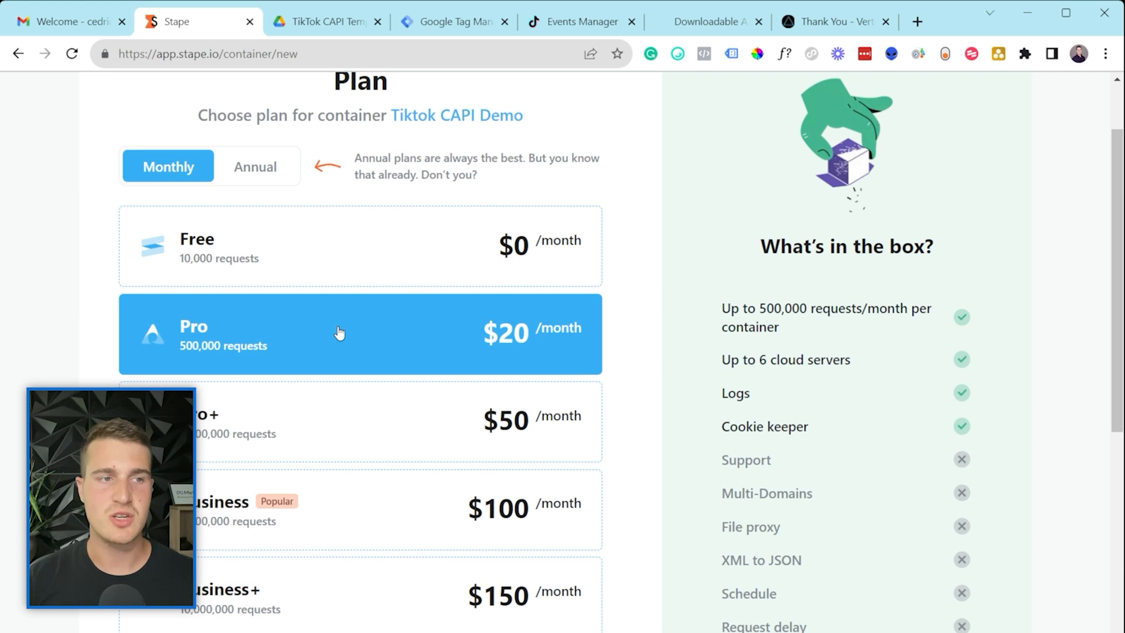
pyautogui.click(343, 269)
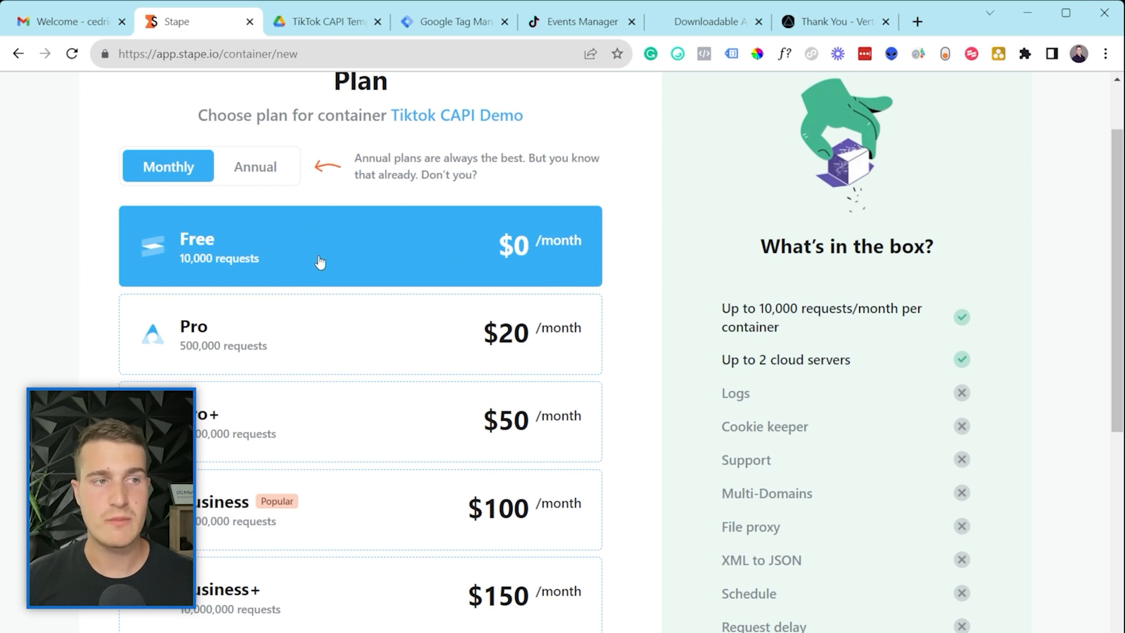
pyautogui.scroll(-7, 460, 241)
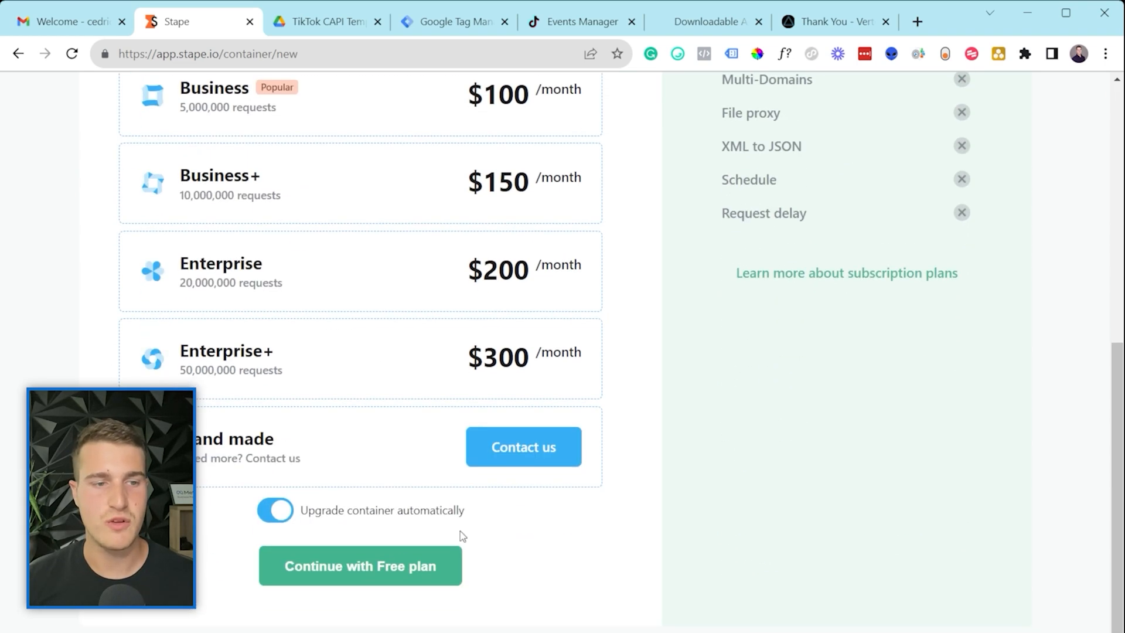
pyautogui.click(319, 574)
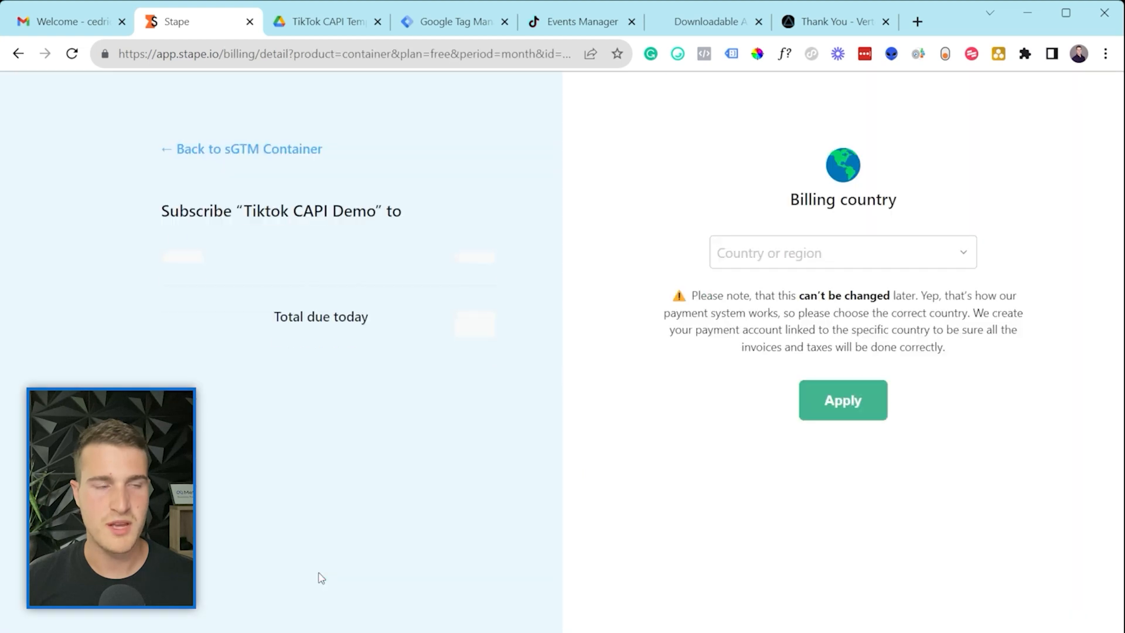
# Step: Set Canada as the billing country, save the billing information, and return to the container page
pyautogui.click(760, 251)
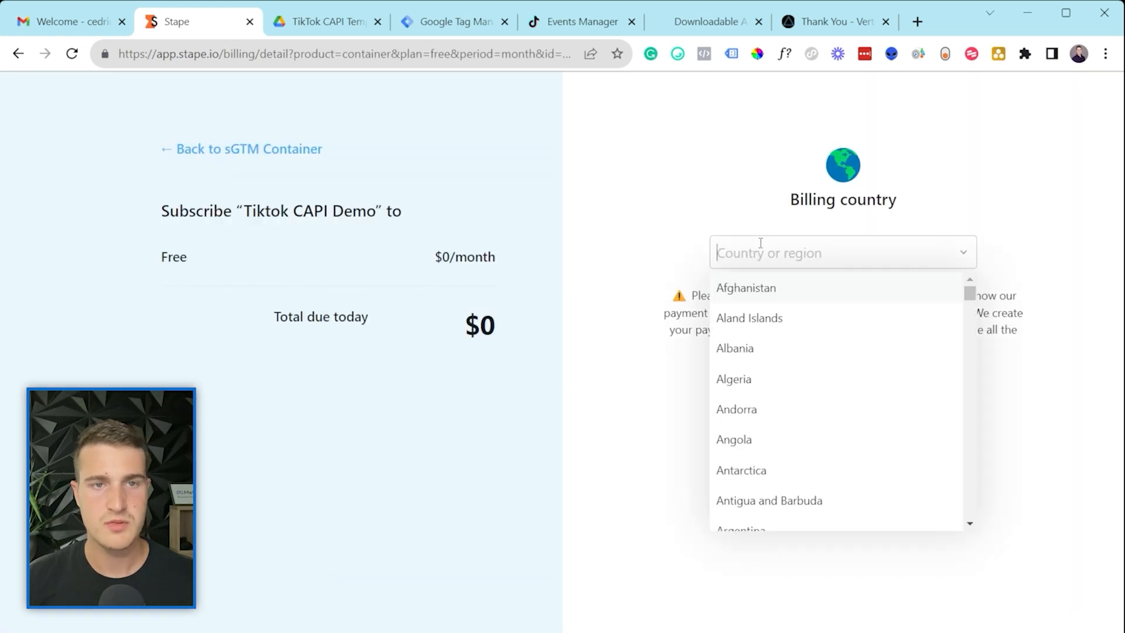
pyautogui.write('cana')
pyautogui.click(760, 287)
pyautogui.click(859, 397)
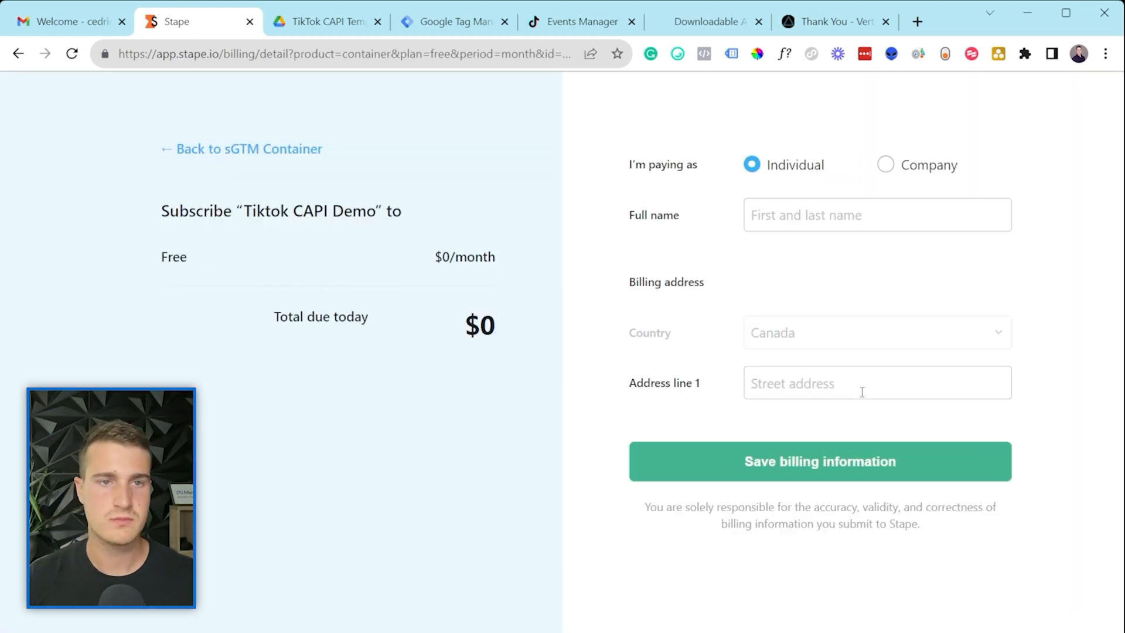
pyautogui.click(855, 461)
pyautogui.click(308, 151)
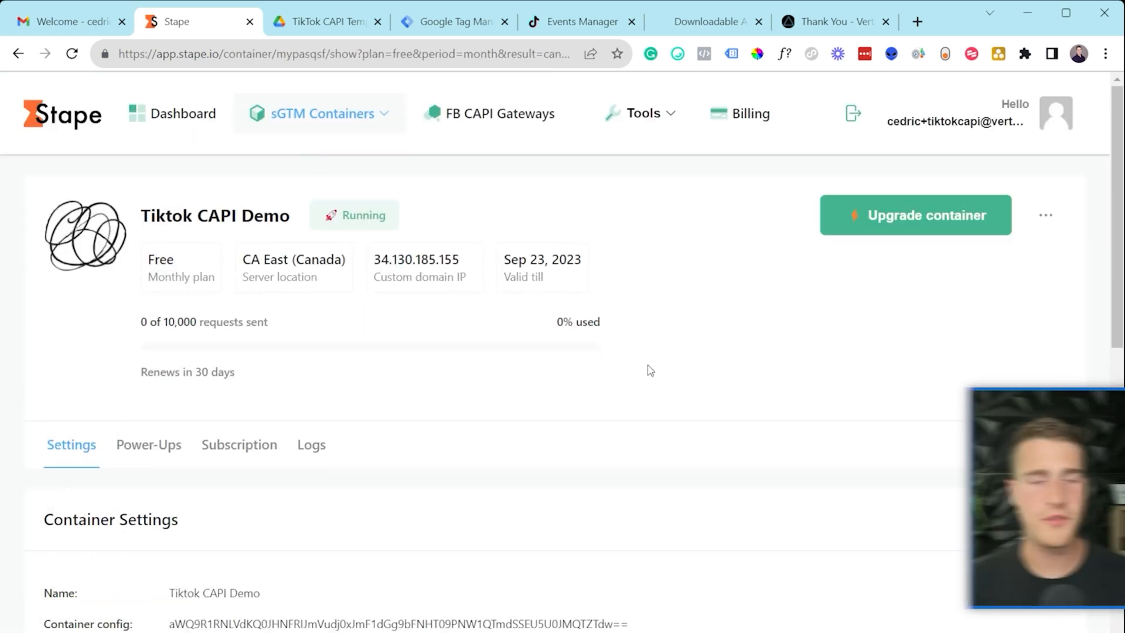
# Step: Copy the Stape container's tagging server URL
pyautogui.scroll(-8, 653, 394)
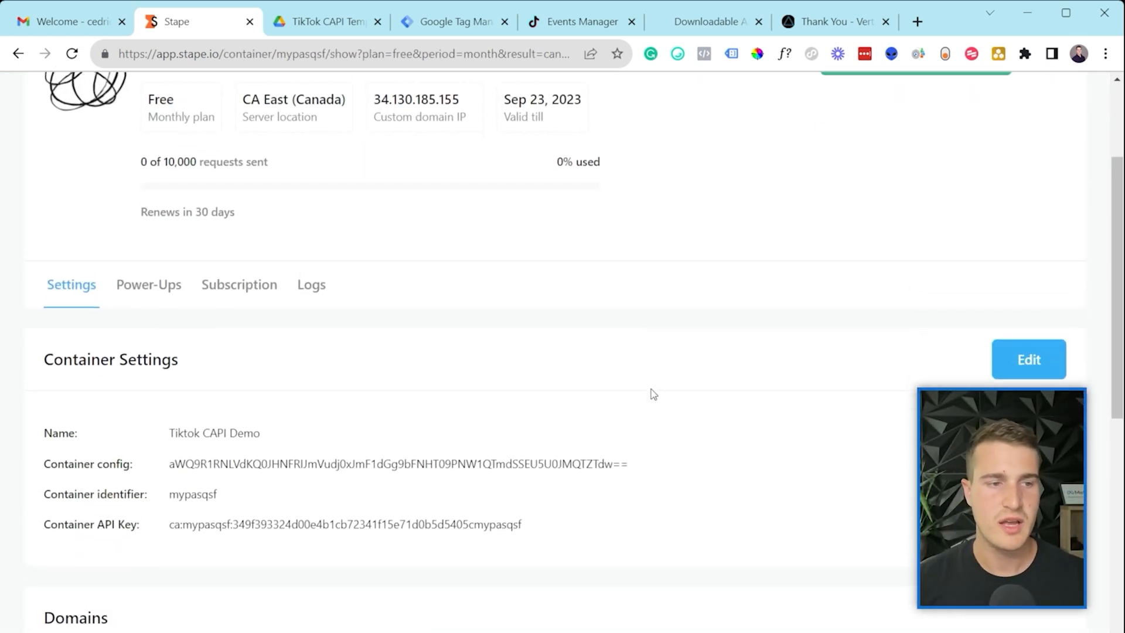
pyautogui.moveTo(167, 454)
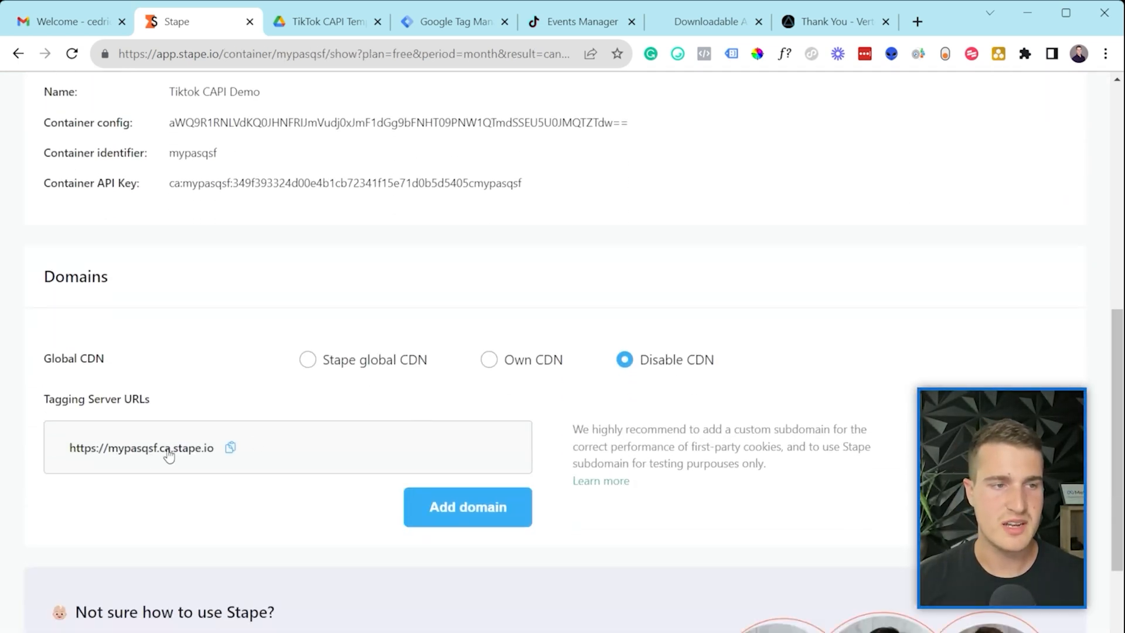
pyautogui.click(231, 449)
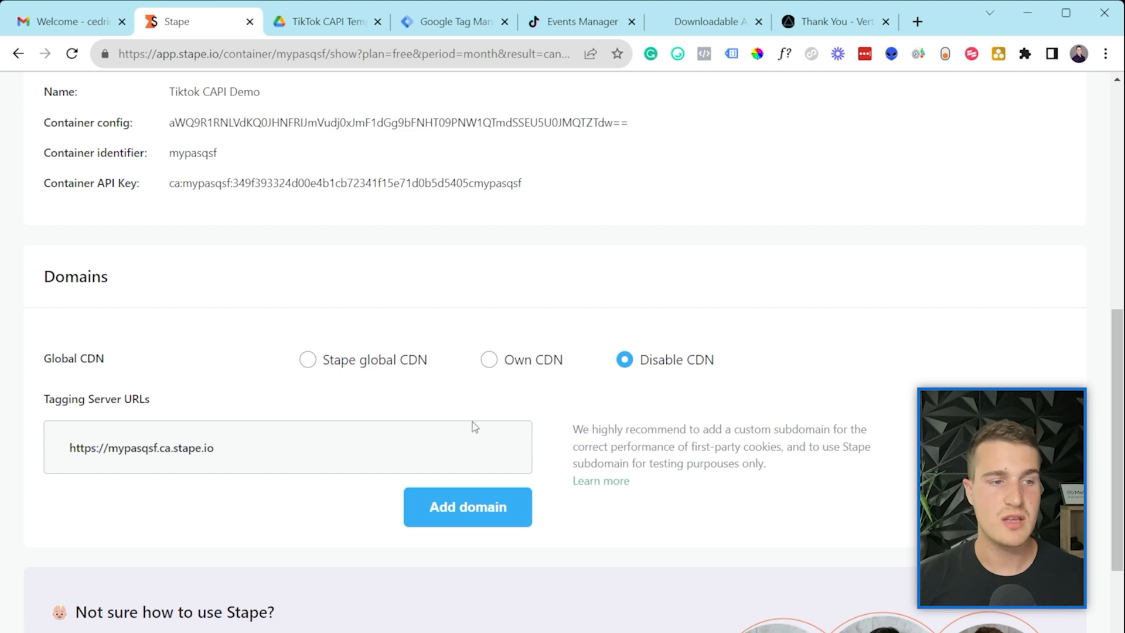
# Step: Add ss.example.com as the container's custom domain
pyautogui.click(484, 520)
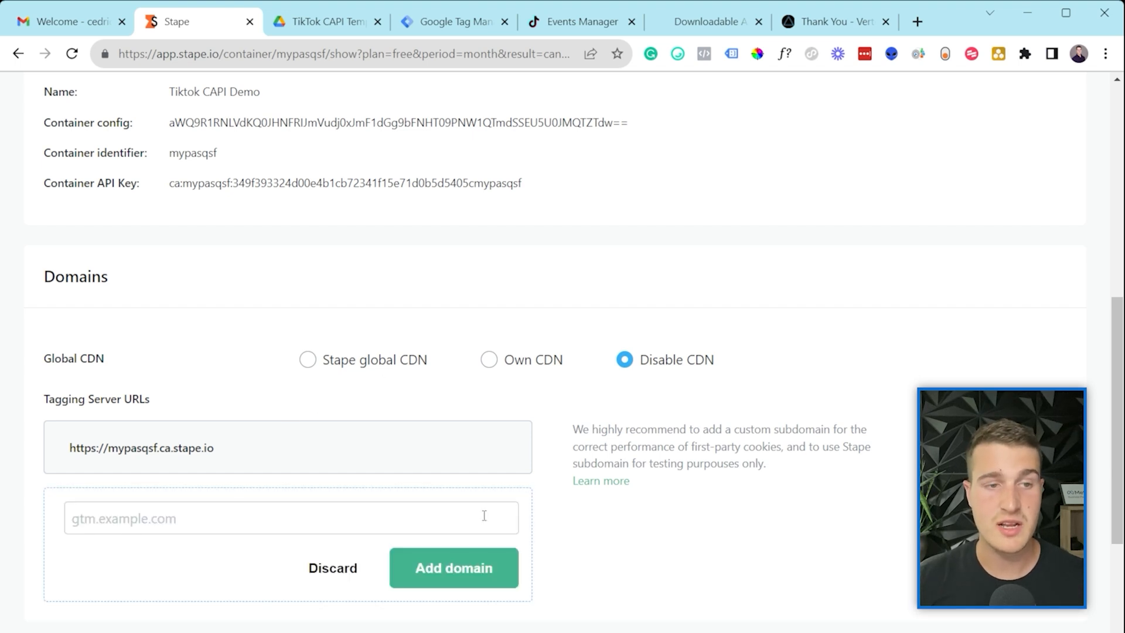
pyautogui.scroll(-3, 175, 363)
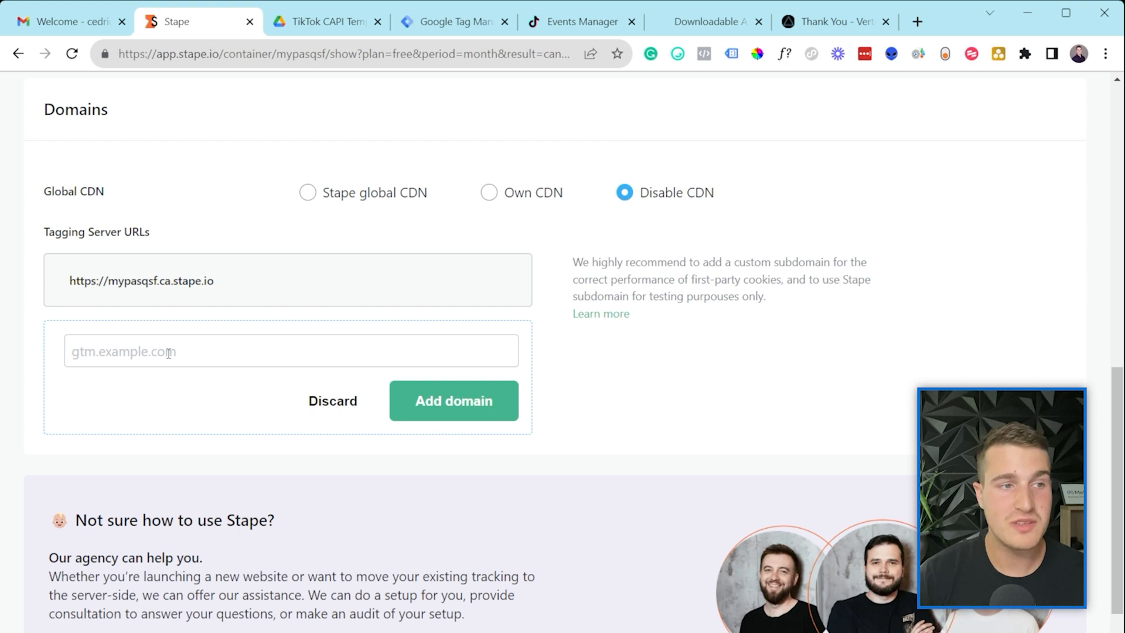
pyautogui.write('ss')
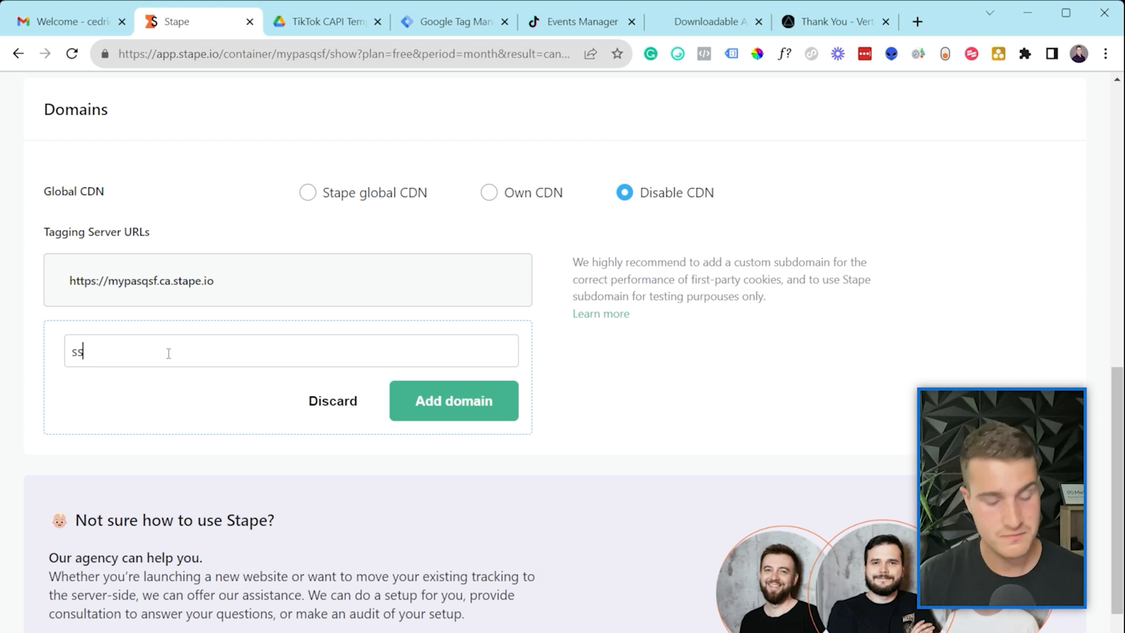
pyautogui.write('.examp')
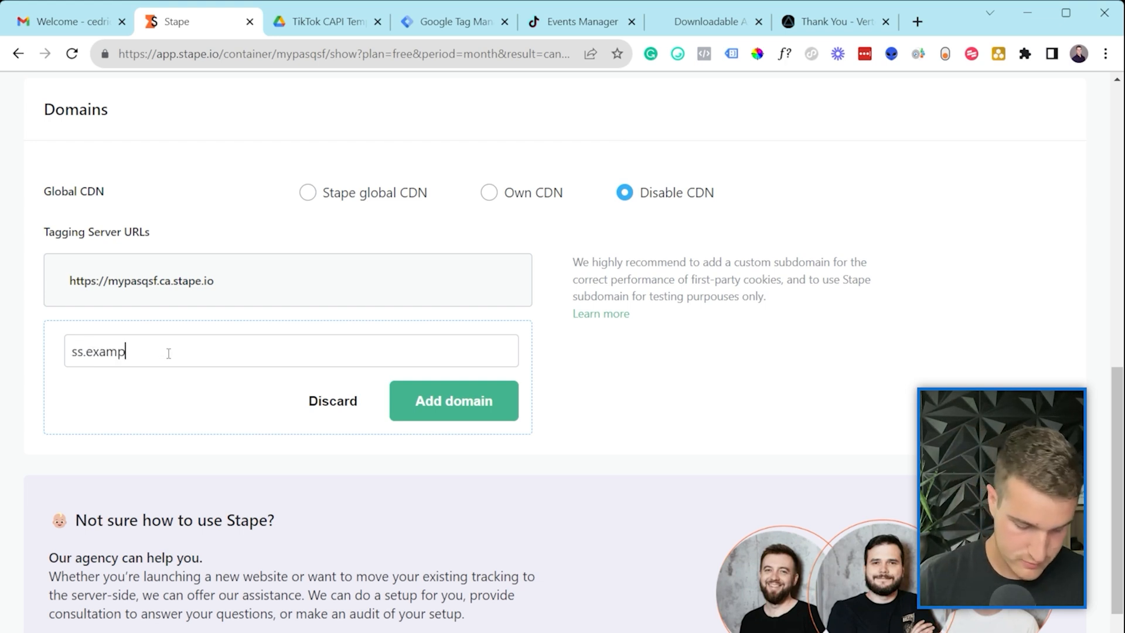
pyautogui.write('le.com')
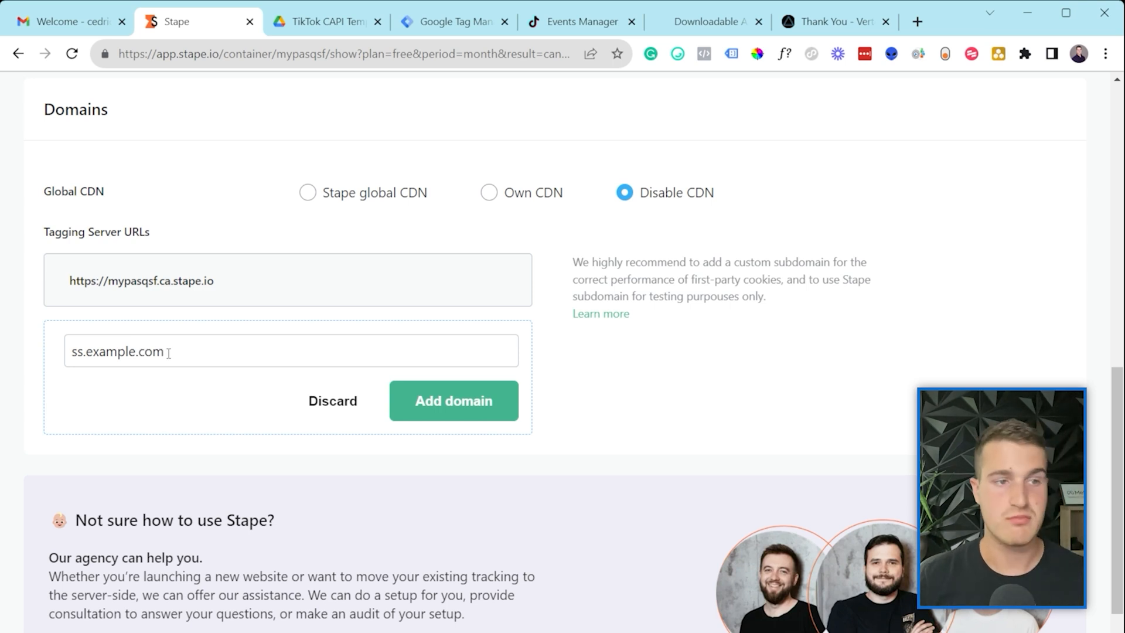
pyautogui.press('Home')
pyautogui.press('Right')
pyautogui.press('Right')
pyautogui.hotkey('shift', 'Left')
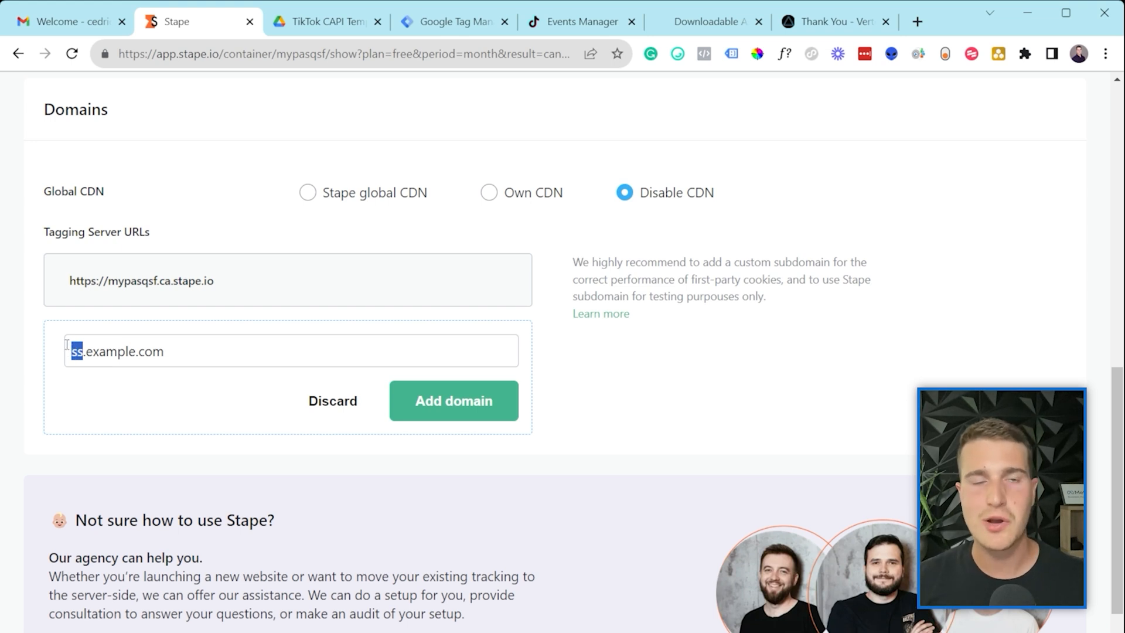
pyautogui.moveTo(66, 345); pyautogui.dragTo(100, 362)
pyautogui.click(100, 362)
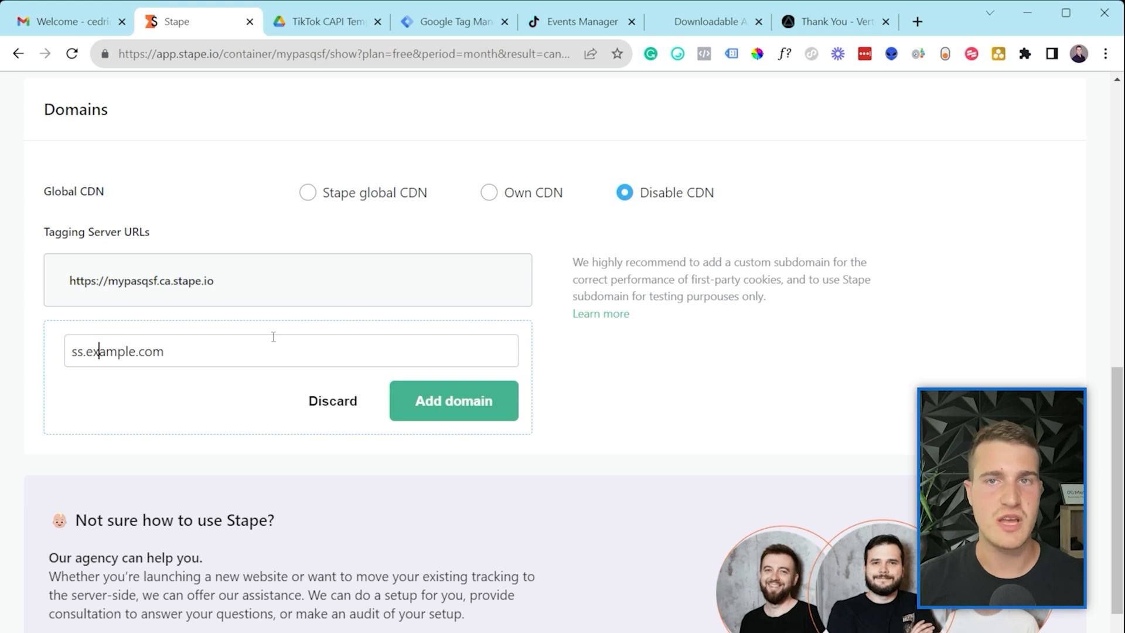
pyautogui.click(448, 410)
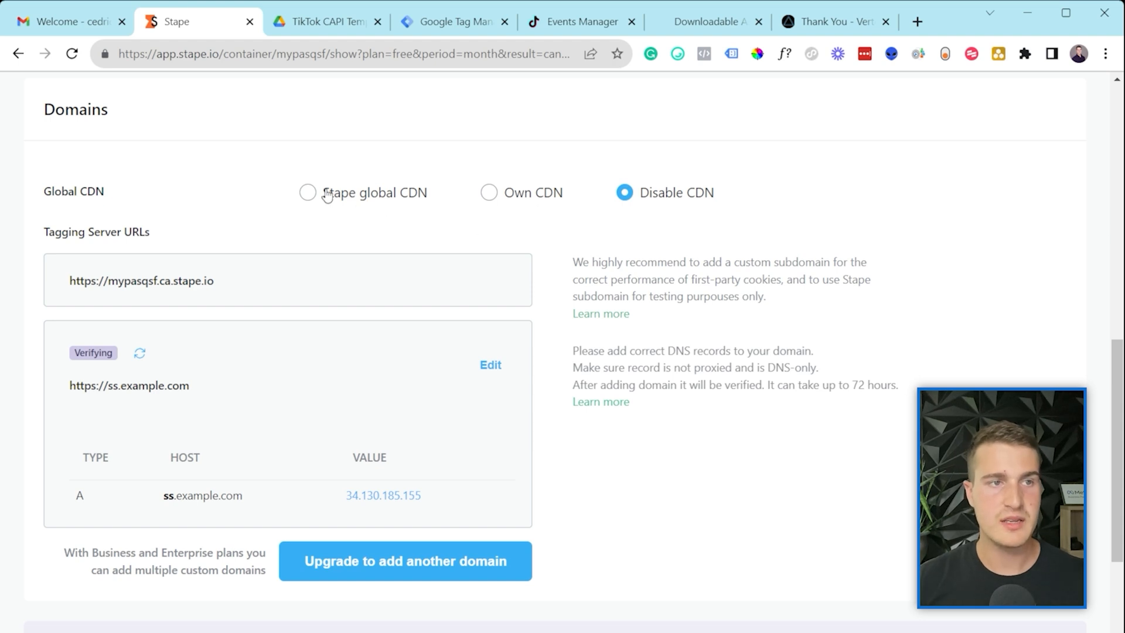
# Step: Turn on the Stape global CDN and look over the custom domain's DNS records
pyautogui.click(306, 191)
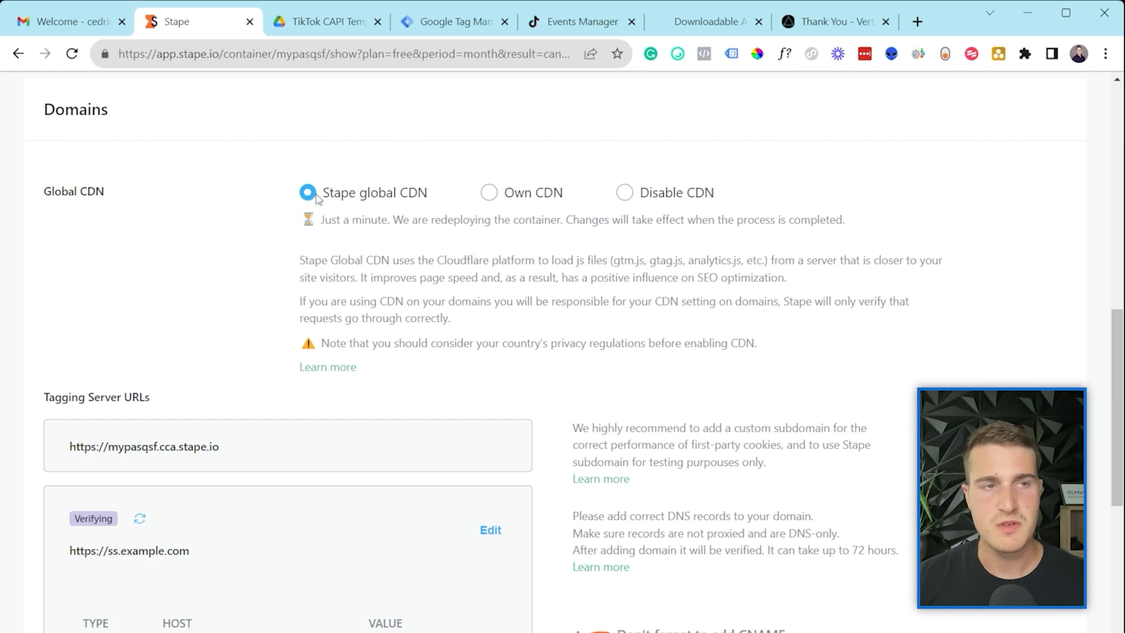
pyautogui.scroll(-4, 410, 223)
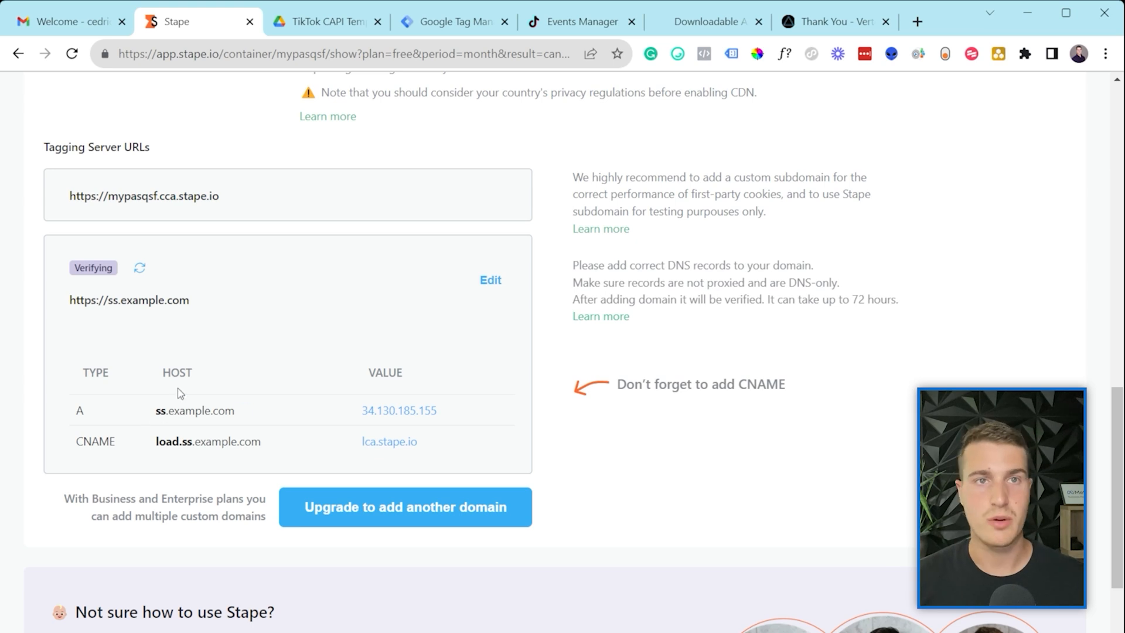
pyautogui.moveTo(82, 443); pyautogui.dragTo(168, 458)
pyautogui.click(167, 458)
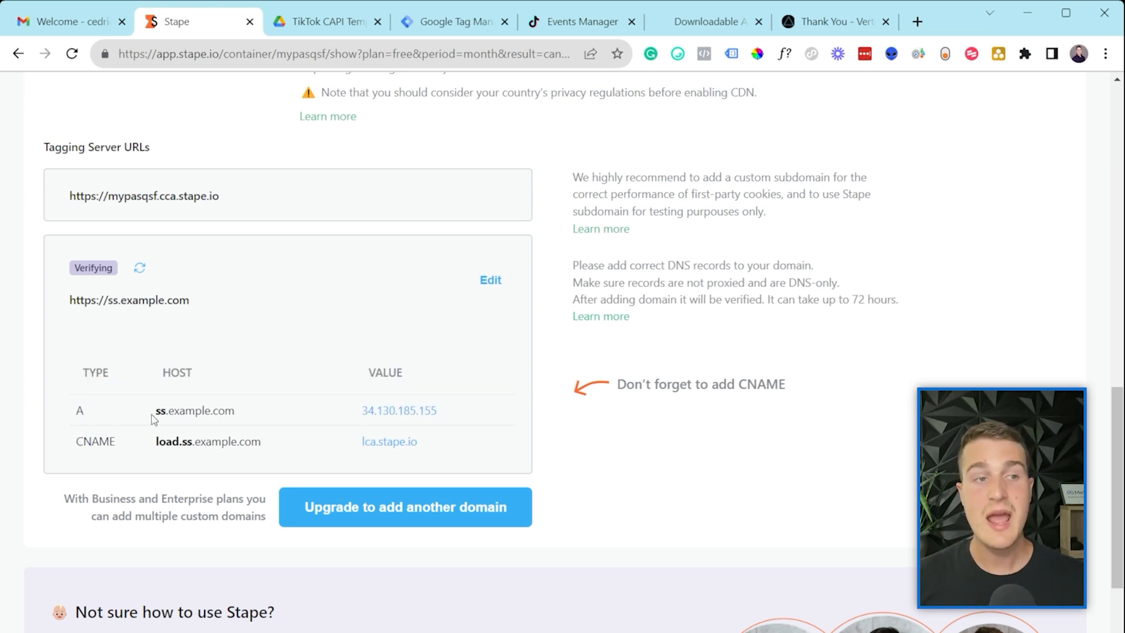
# Step: Check the A record and the load.ss.example.com CNAME, then scroll back to Tagging Server URLs
pyautogui.moveTo(156, 411); pyautogui.dragTo(166, 415)
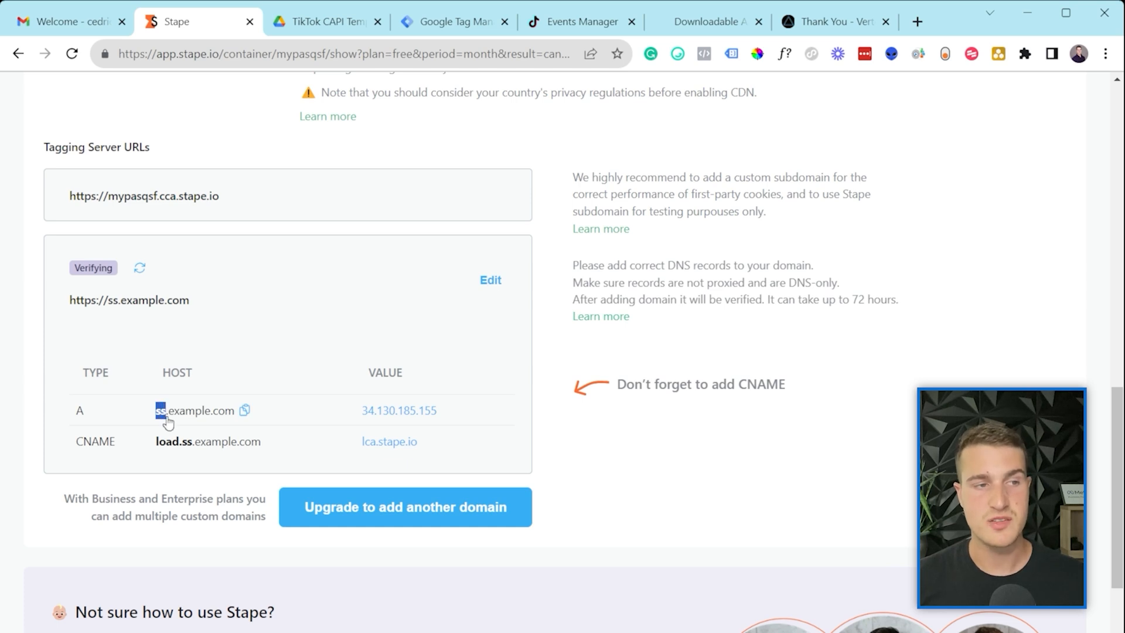
pyautogui.moveTo(143, 452); pyautogui.dragTo(193, 454)
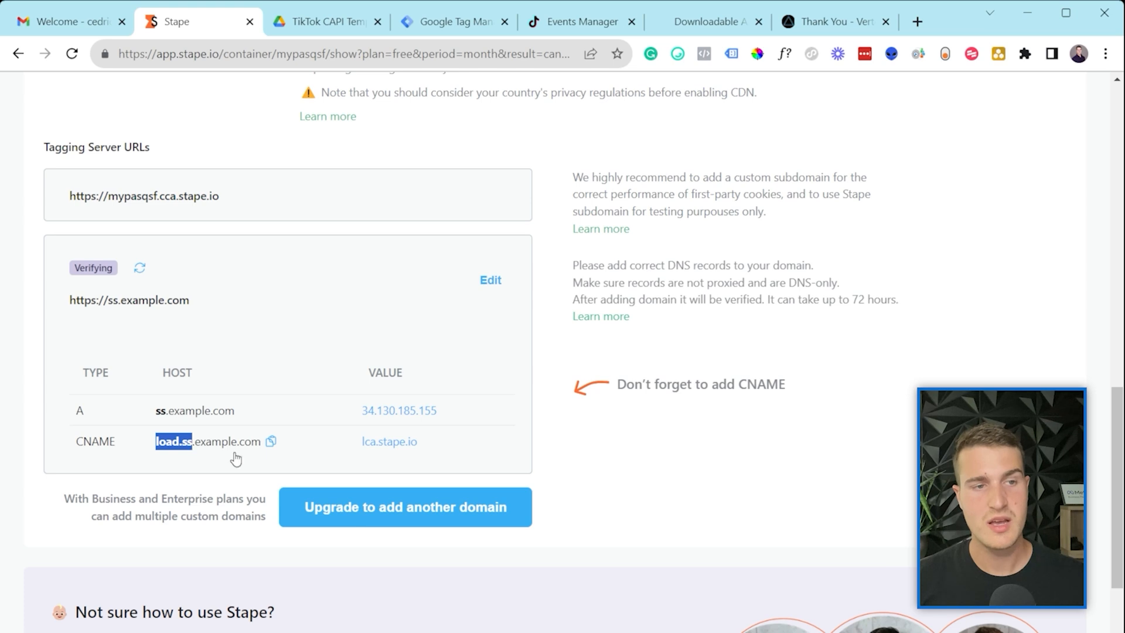
pyautogui.moveTo(463, 454); pyautogui.dragTo(356, 396)
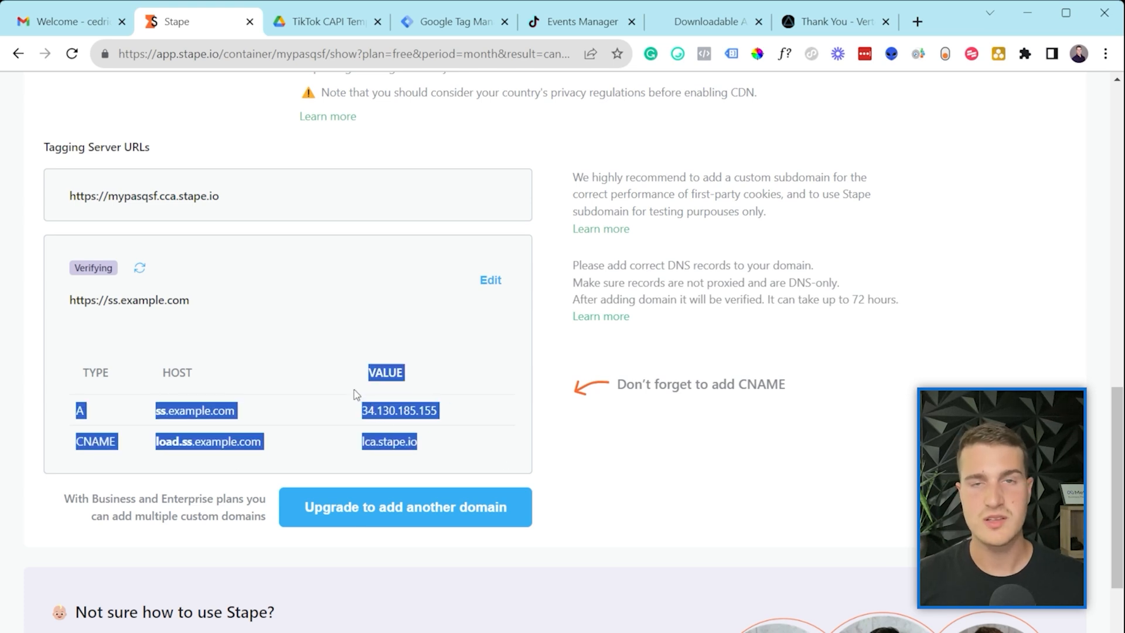
pyautogui.click(354, 303)
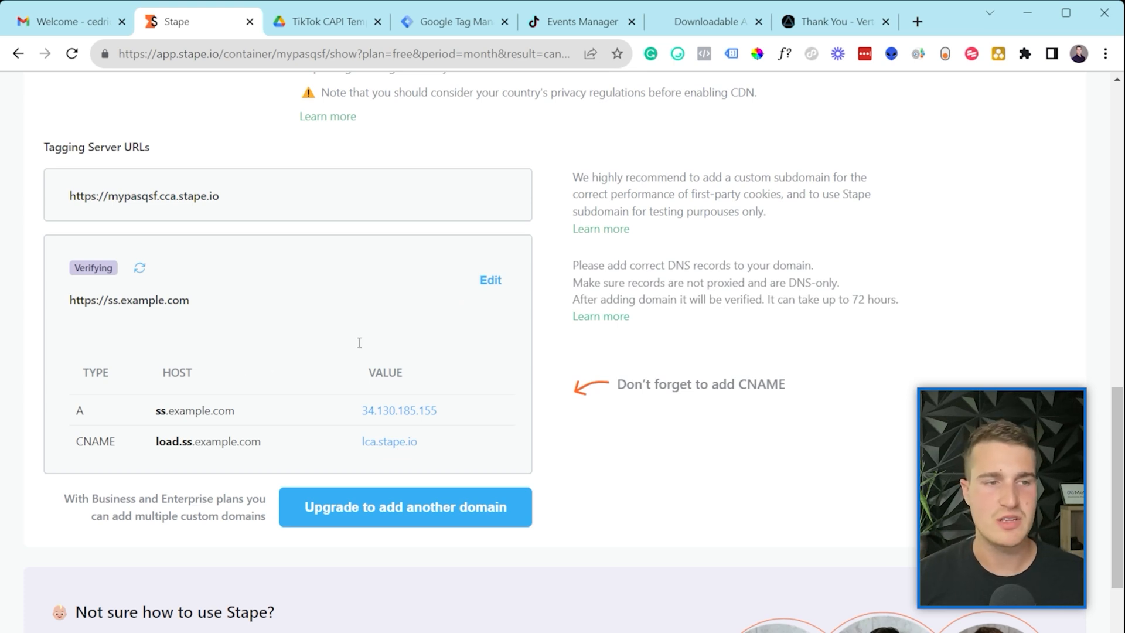
pyautogui.scroll(4, 387, 388)
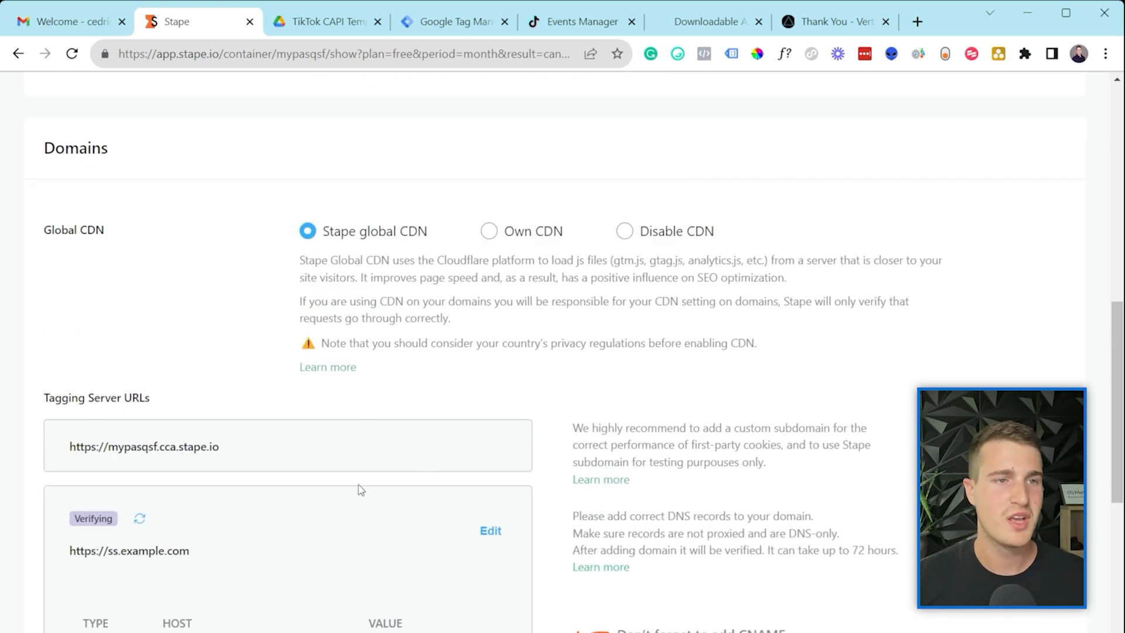
pyautogui.scroll(6, 408, 435)
pyautogui.scroll(-9, 410, 431)
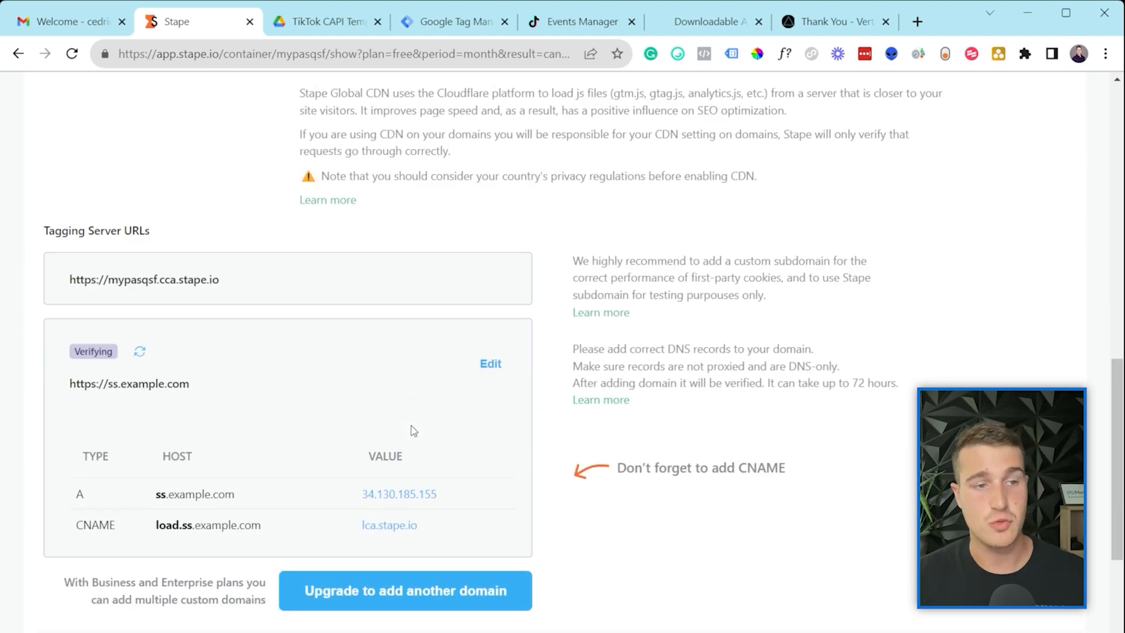
pyautogui.scroll(-1, 413, 431)
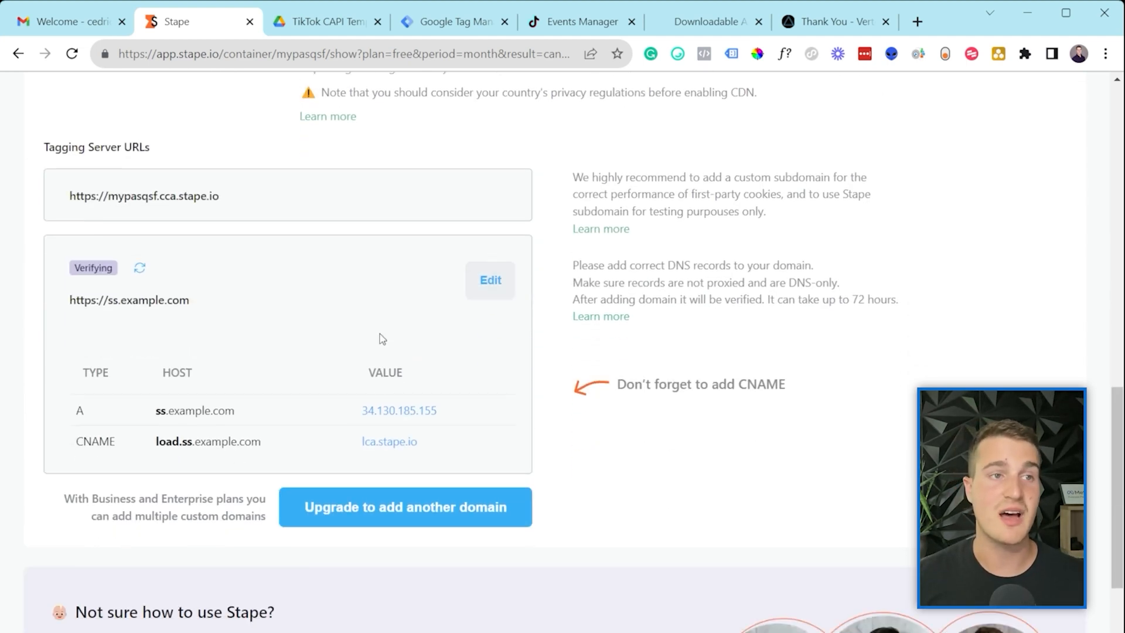
pyautogui.scroll(4, 301, 305)
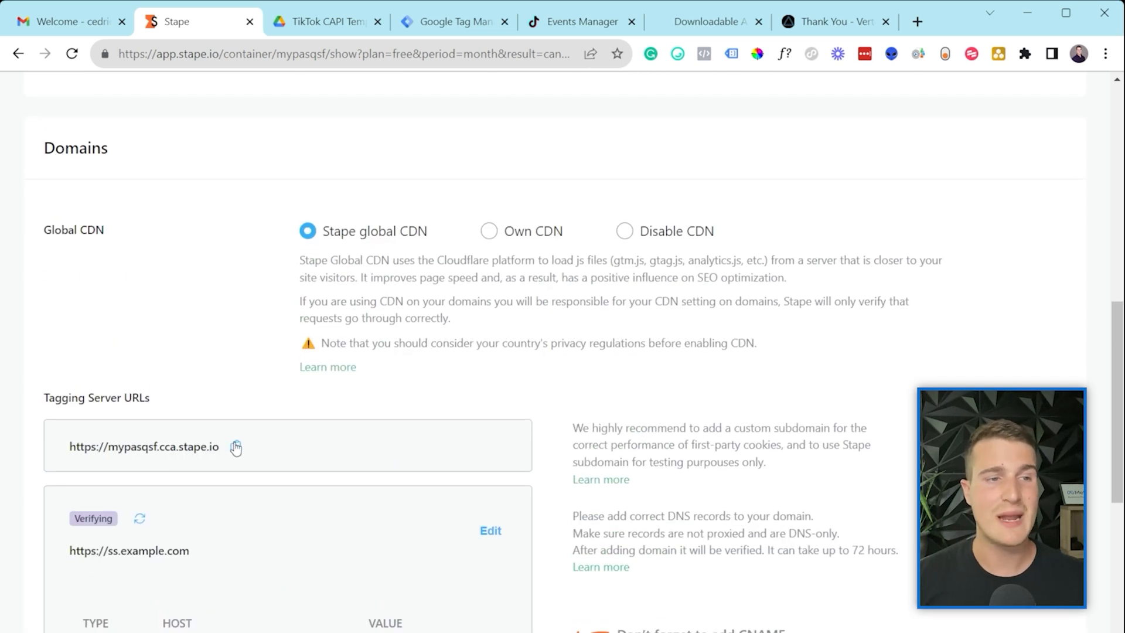
# Step: Copy the default Stape URL and open the TikTok Tracking Video container in a second Tag Manager tab
pyautogui.click(235, 446)
pyautogui.click(461, 24)
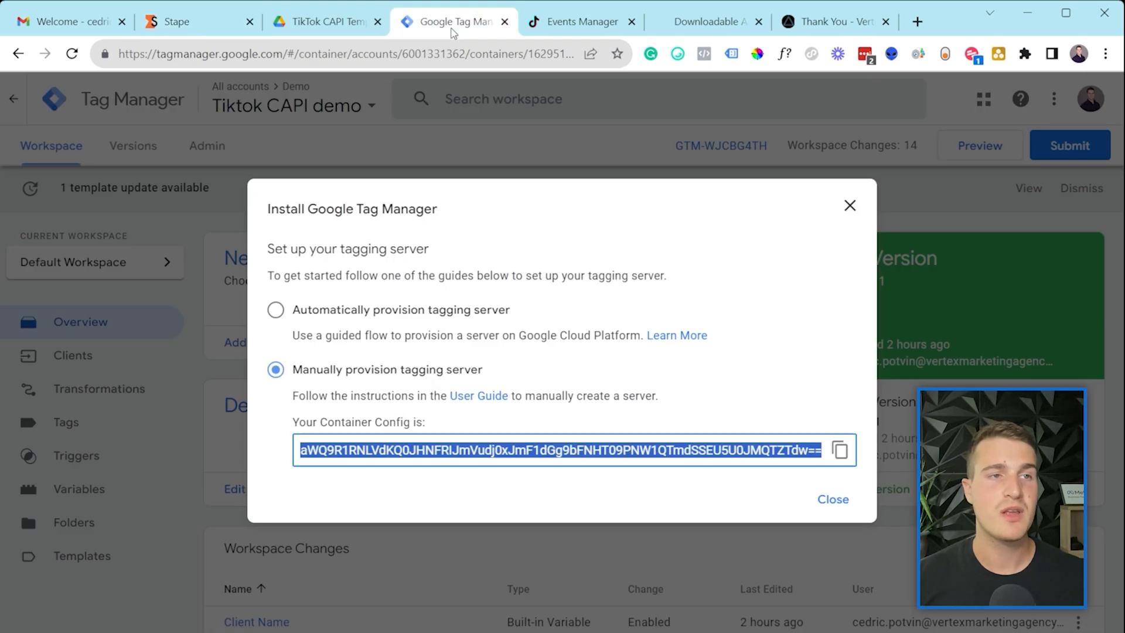
pyautogui.click(839, 206)
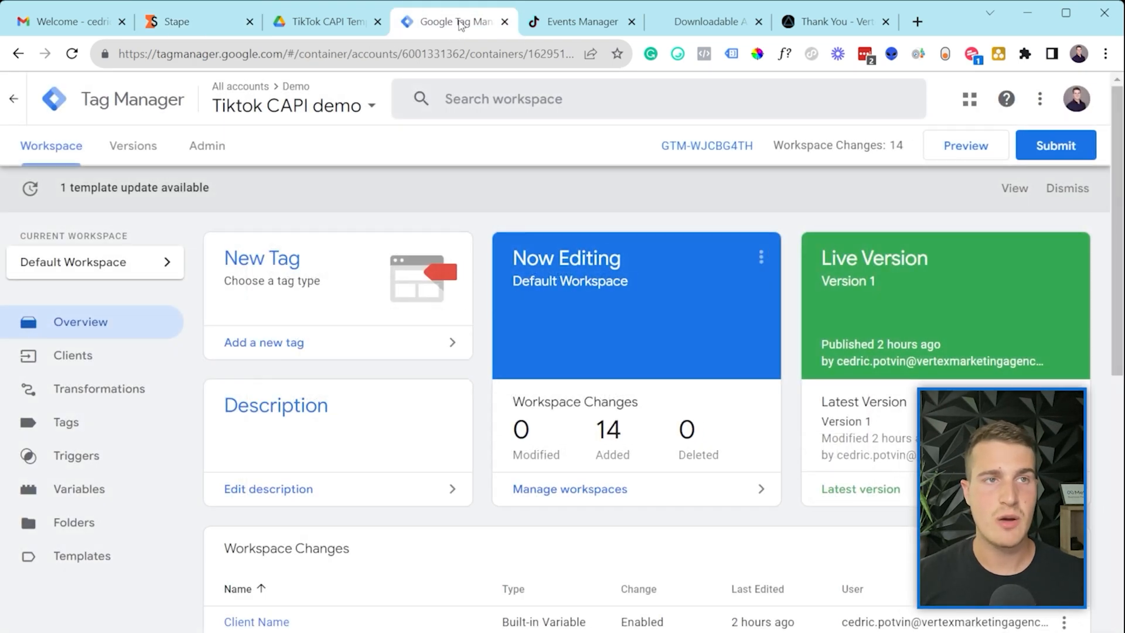
pyautogui.click(514, 142)
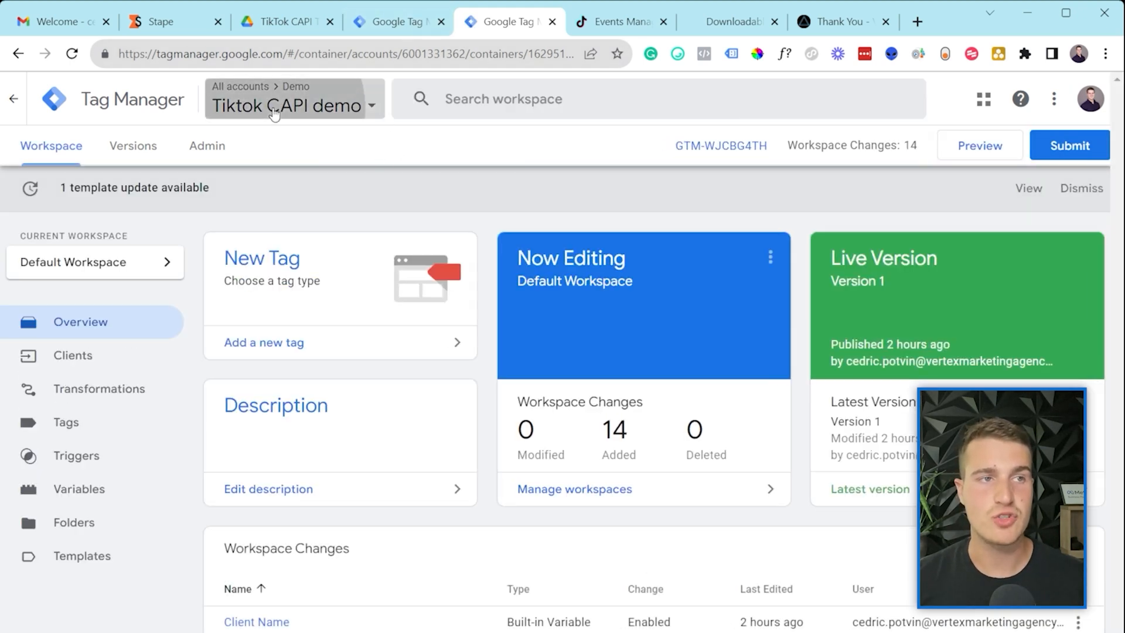
pyautogui.click(275, 113)
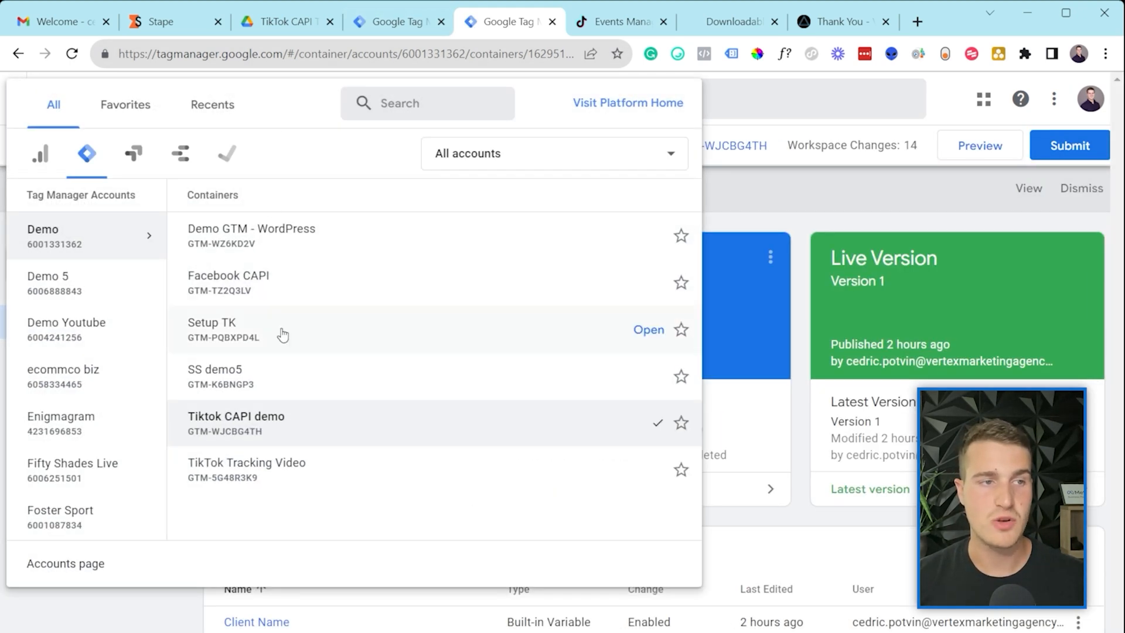
pyautogui.click(290, 477)
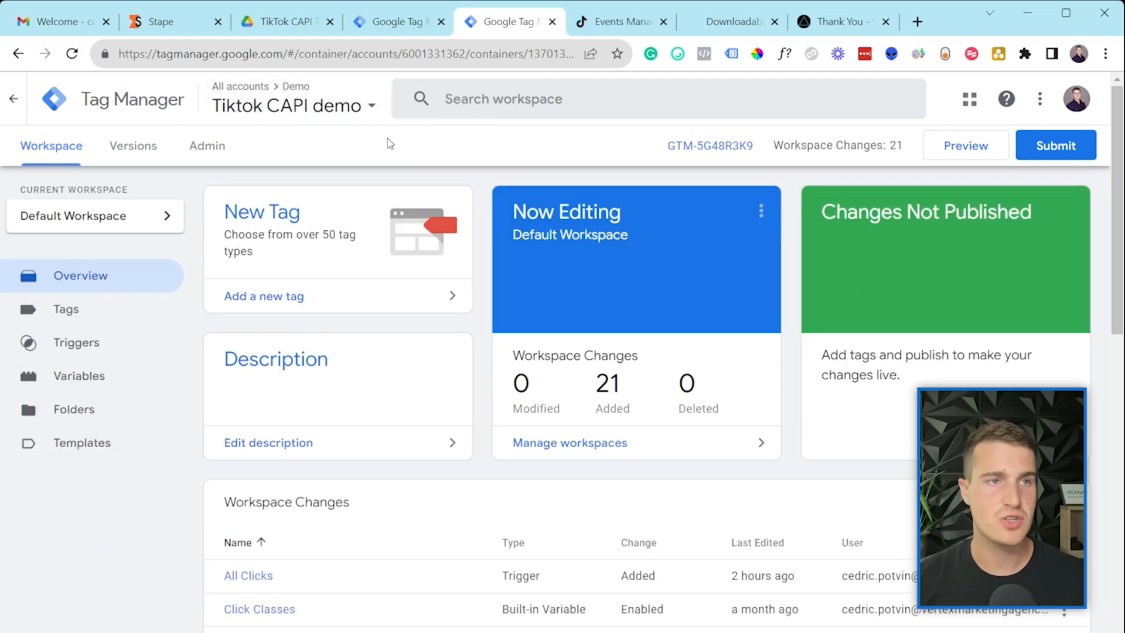
pyautogui.click(109, 326)
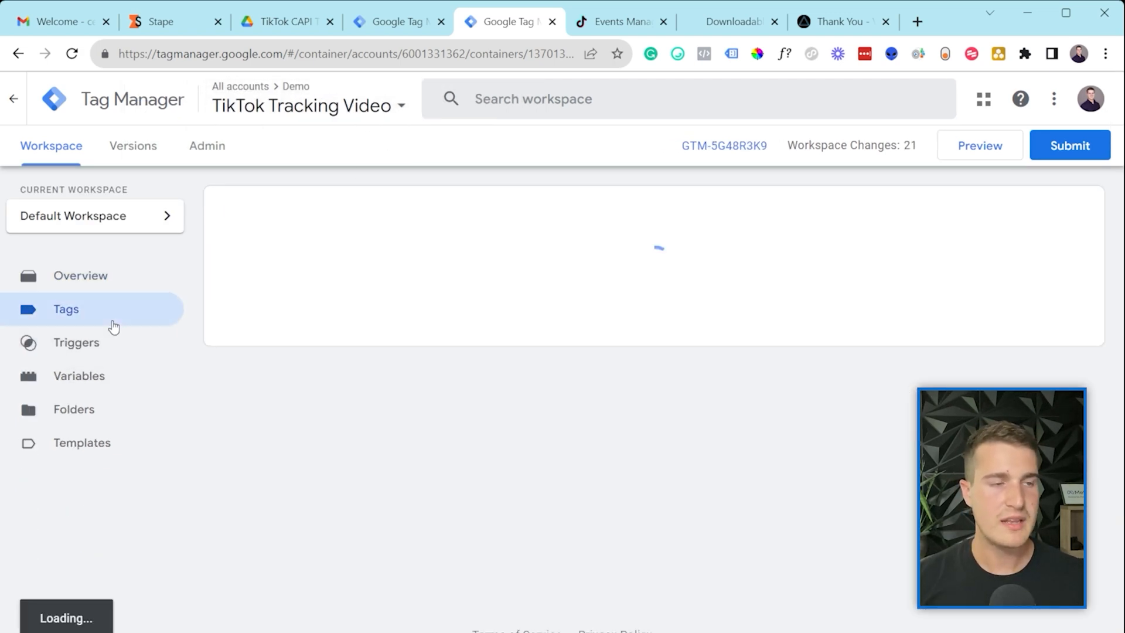
pyautogui.click(301, 288)
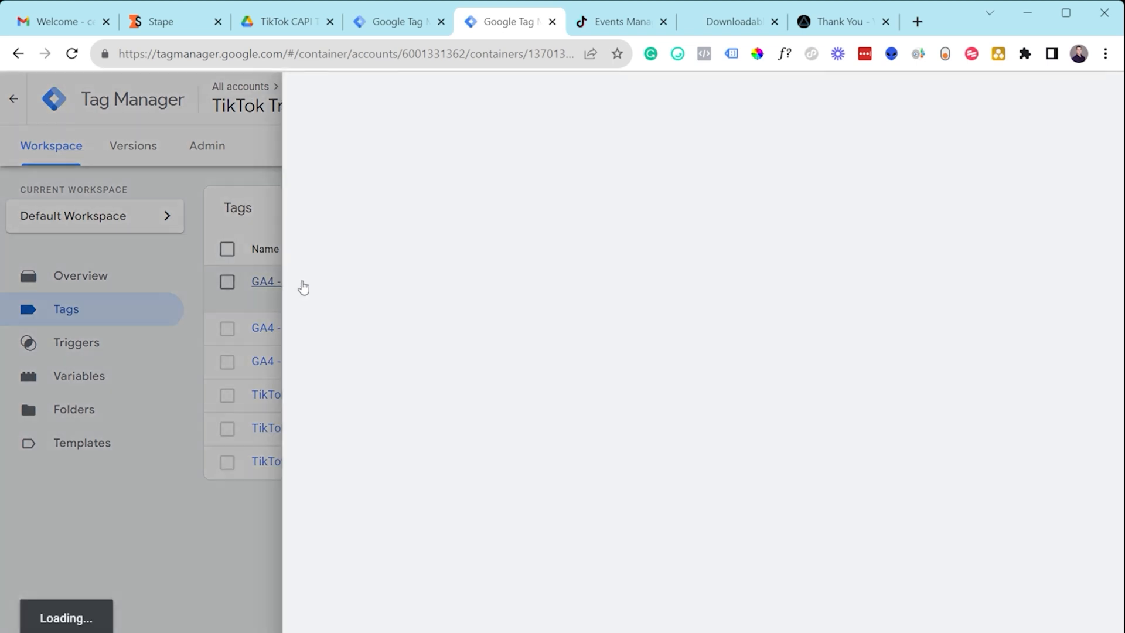
pyautogui.click(443, 450)
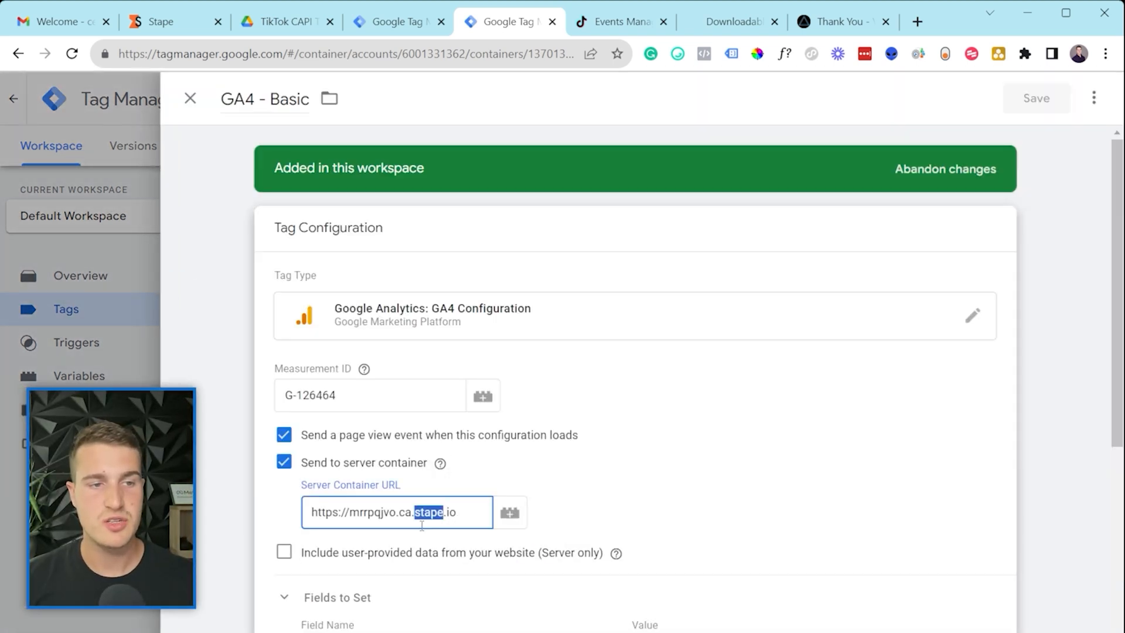
pyautogui.tripleClick(422, 521)
pyautogui.hotkey('ctrl', 'v')
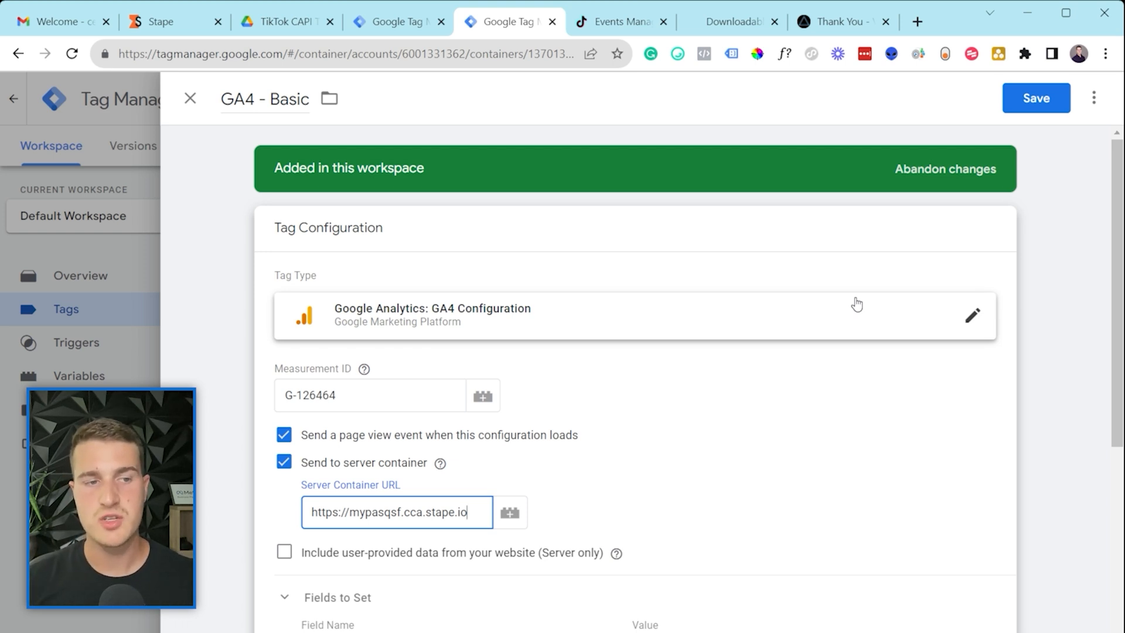
# Step: Check the new URL, save GA4 - Basic, and open the Tiktok CAPI demo Admin page
pyautogui.moveTo(461, 514); pyautogui.dragTo(362, 526)
pyautogui.click(362, 526)
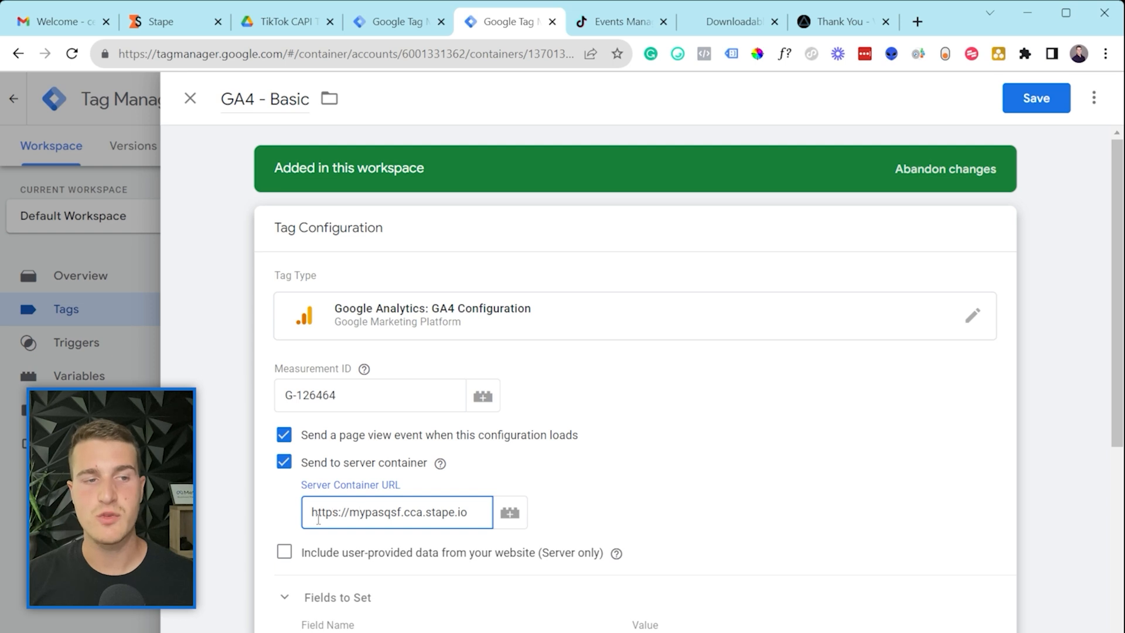
pyautogui.moveTo(318, 519); pyautogui.dragTo(469, 535)
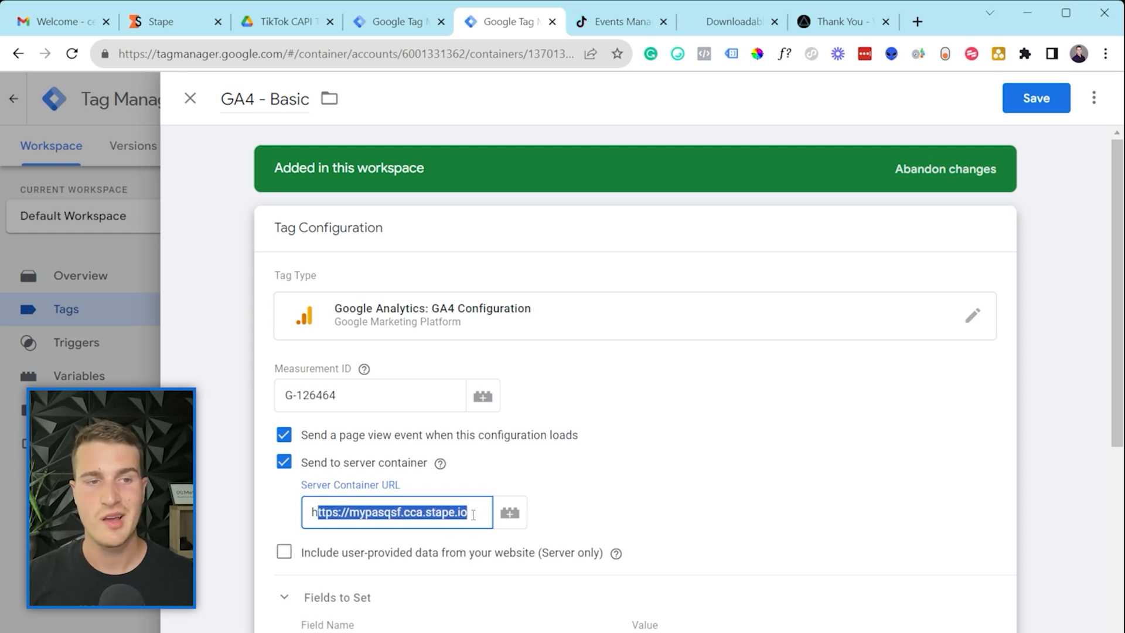
pyautogui.click(473, 514)
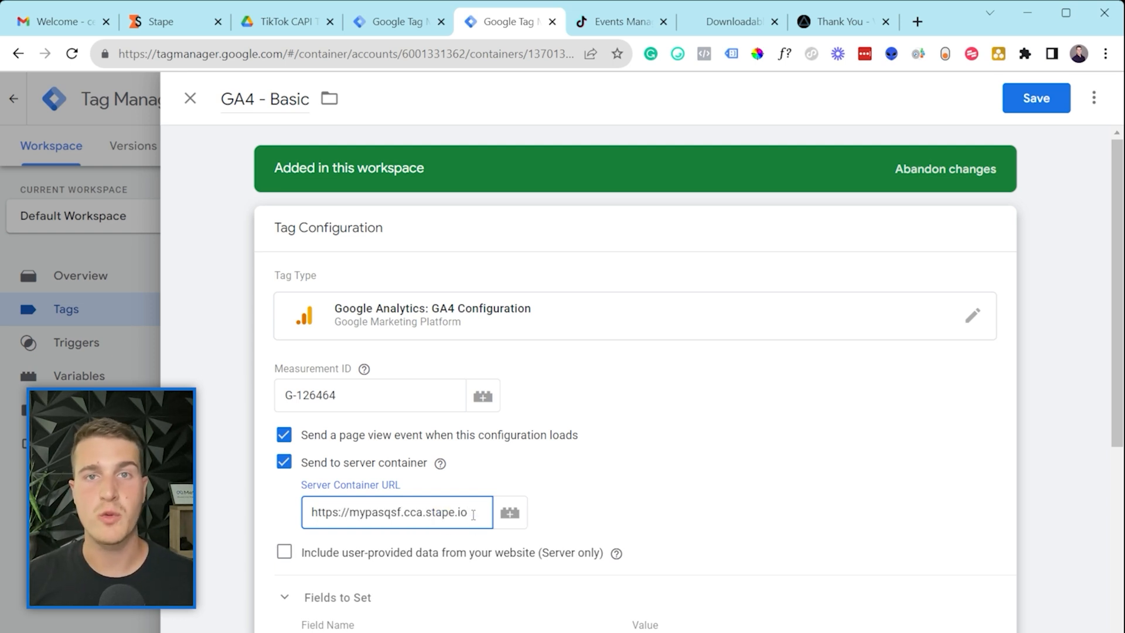
pyautogui.moveTo(319, 516); pyautogui.dragTo(459, 516)
pyautogui.click(459, 519)
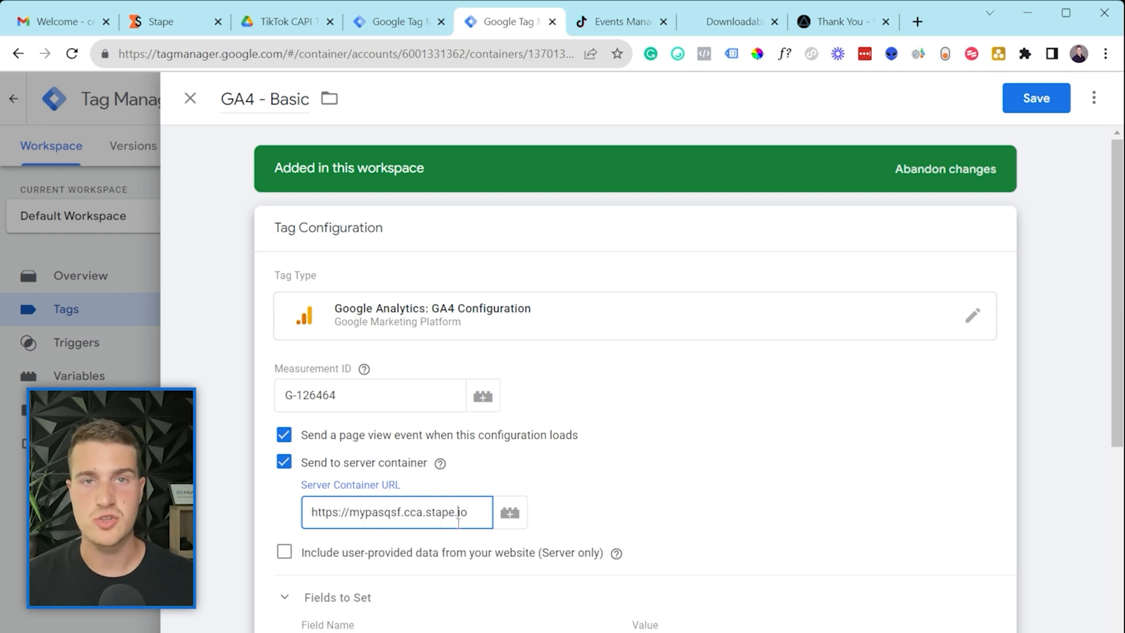
pyautogui.click(1045, 98)
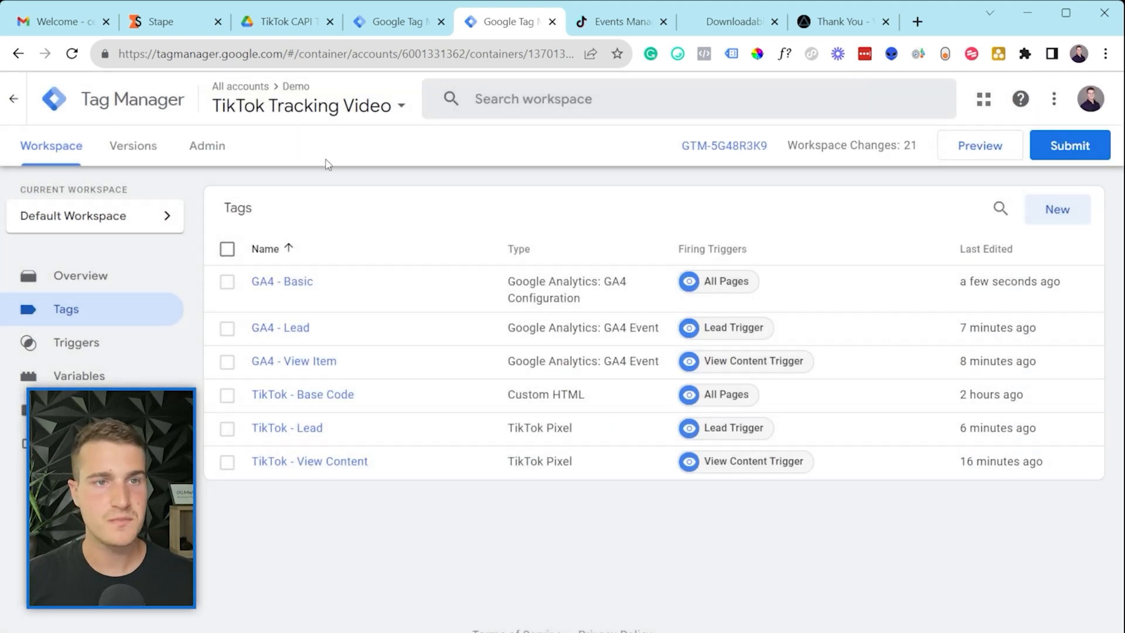
pyautogui.click(384, 34)
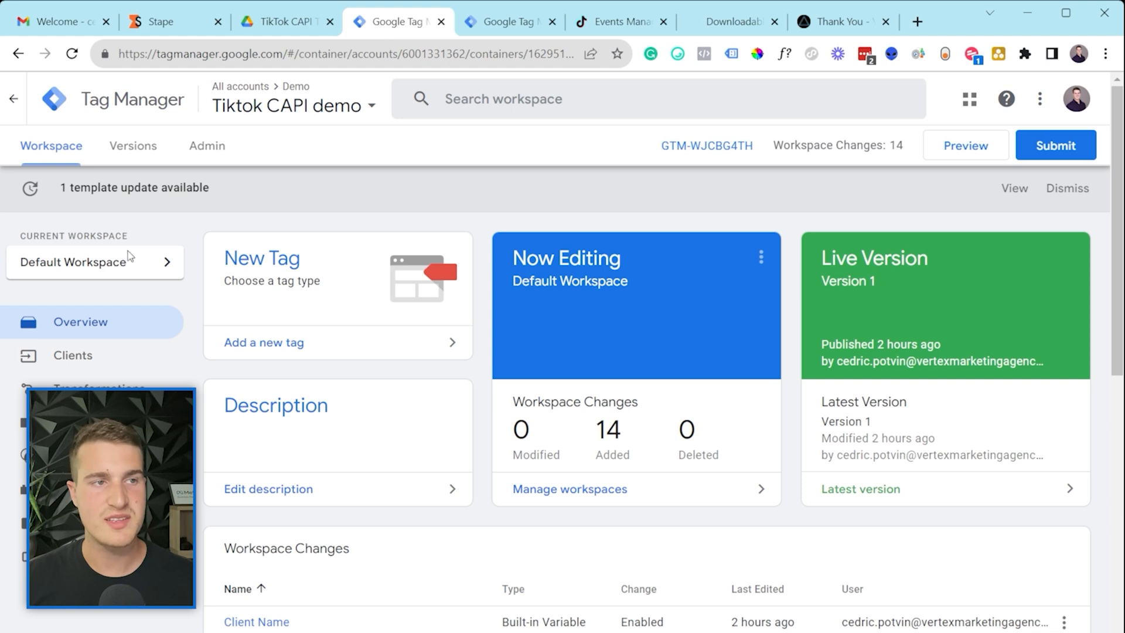
pyautogui.click(207, 147)
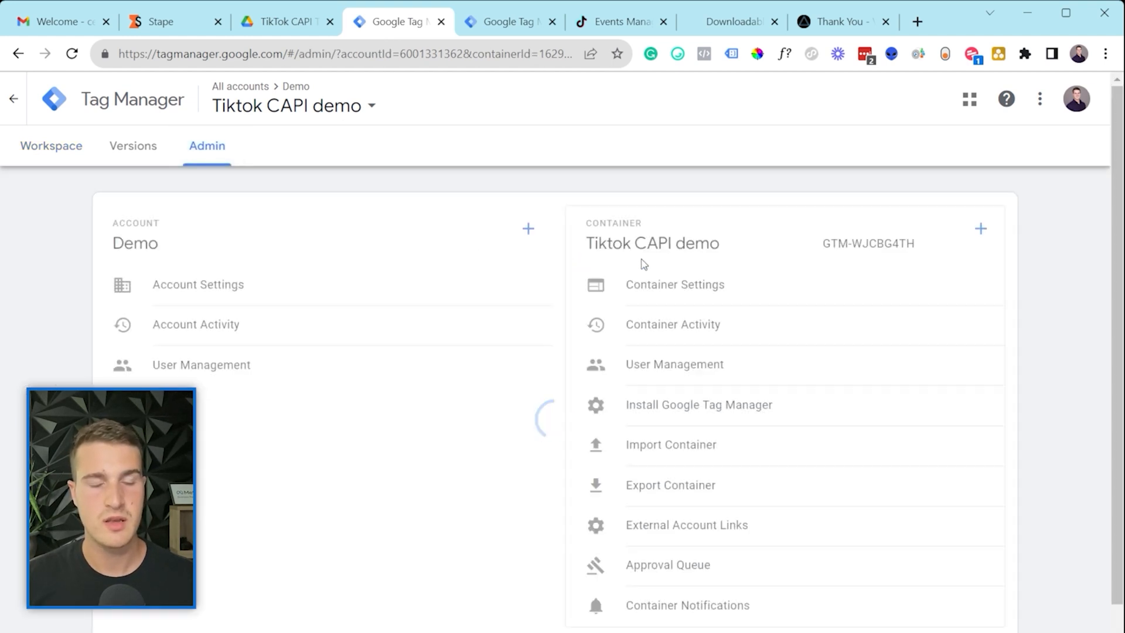
pyautogui.click(684, 288)
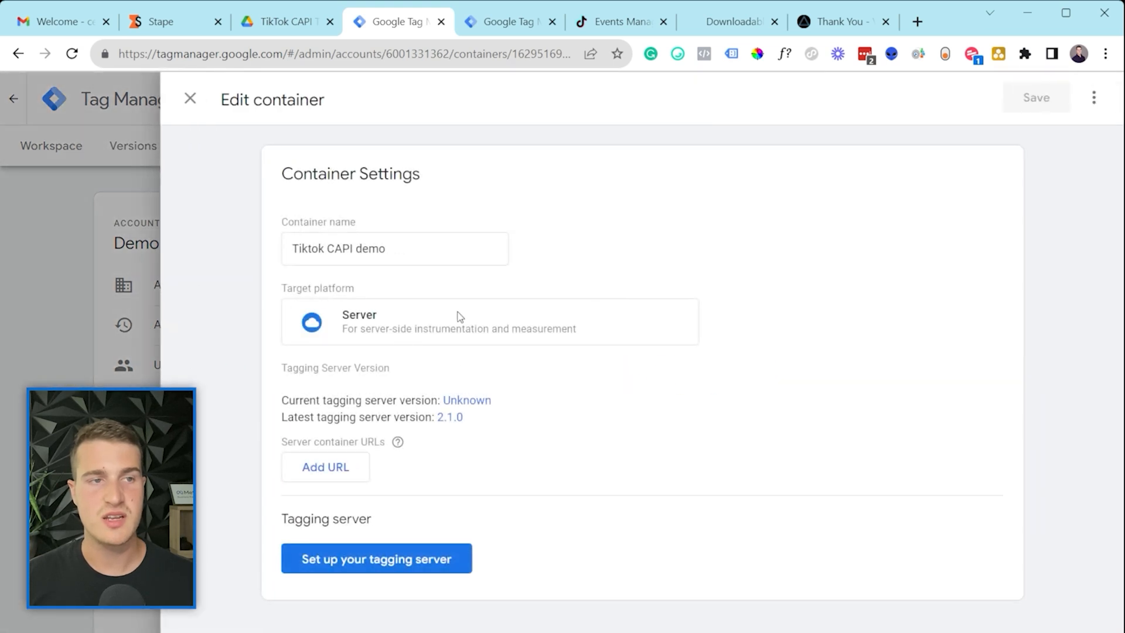
pyautogui.click(313, 473)
pyautogui.click(320, 471)
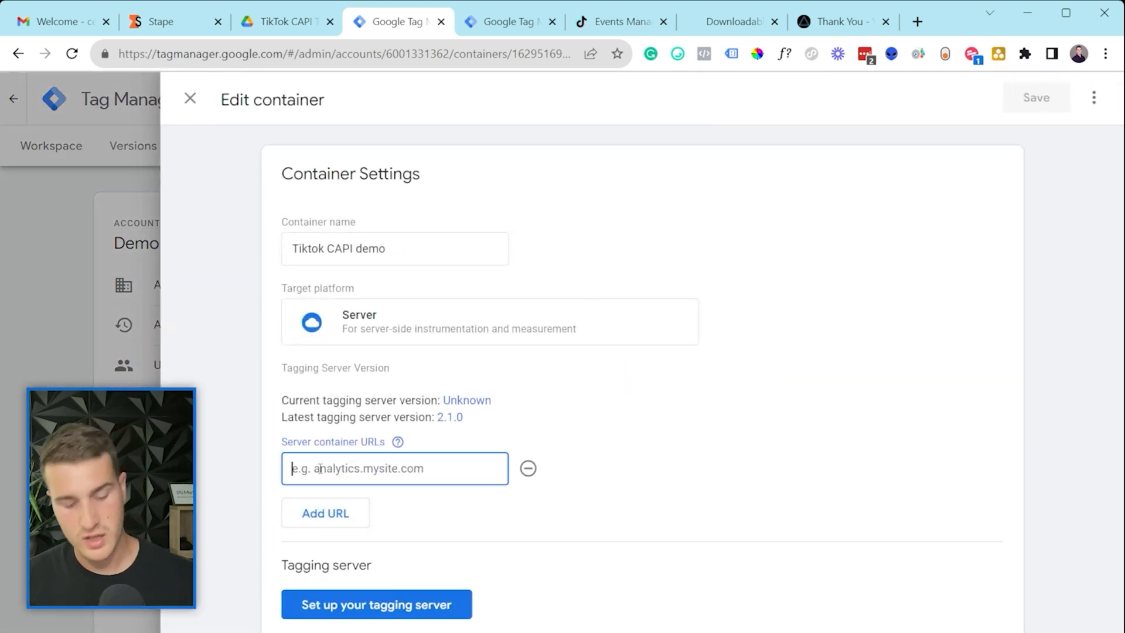
pyautogui.hotkey('ctrl', 'v')
pyautogui.moveTo(465, 468); pyautogui.dragTo(280, 468)
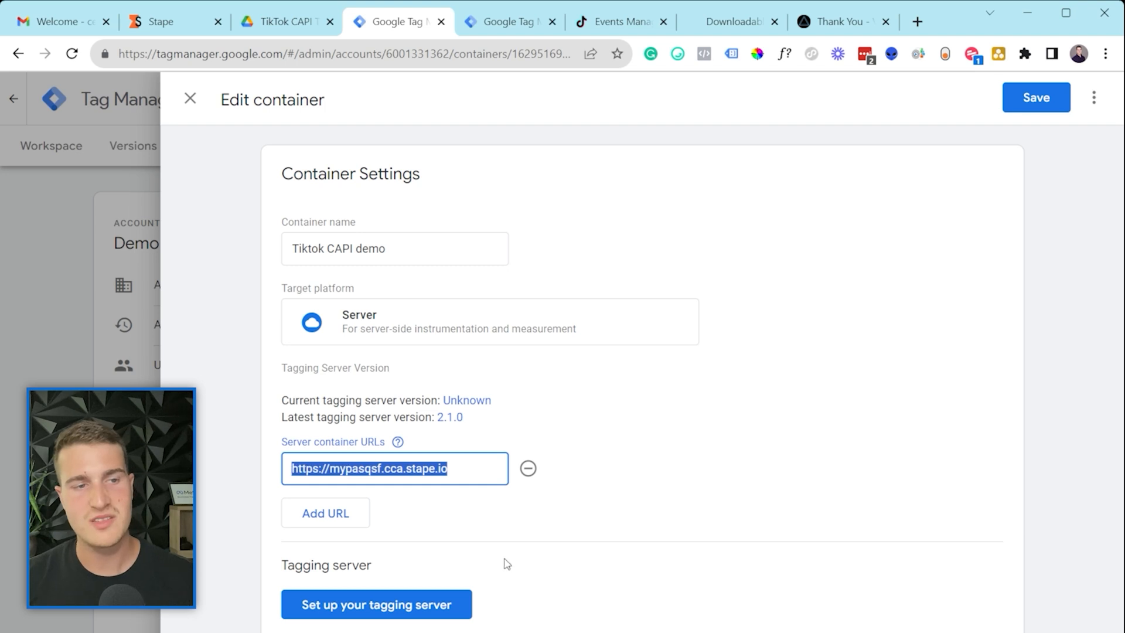
pyautogui.click(391, 617)
pyautogui.click(1041, 99)
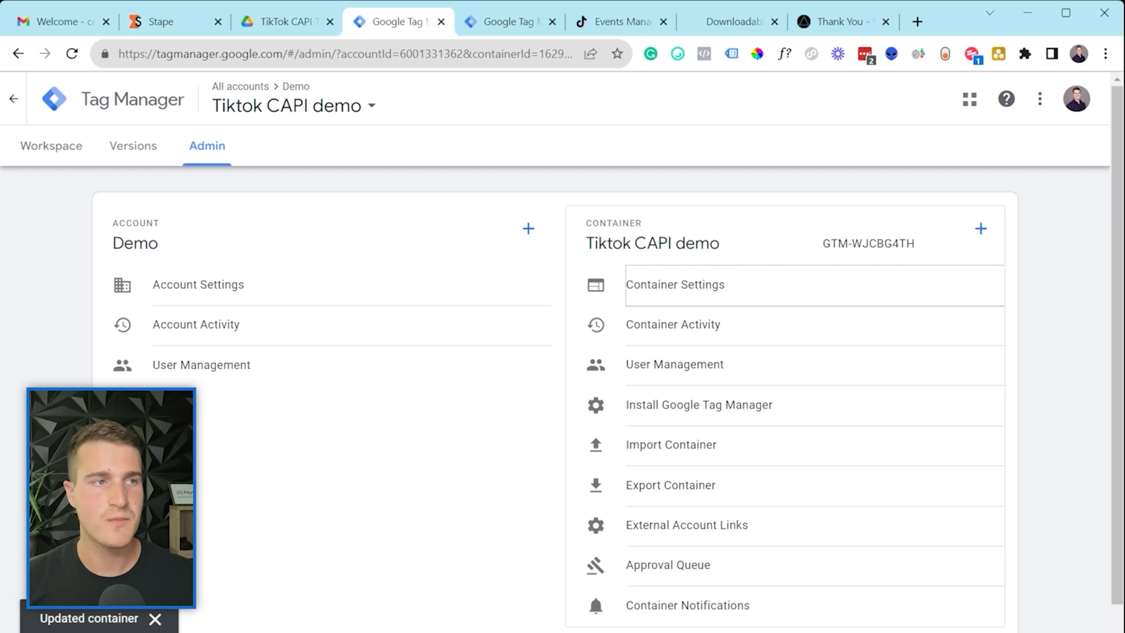
pyautogui.click(52, 154)
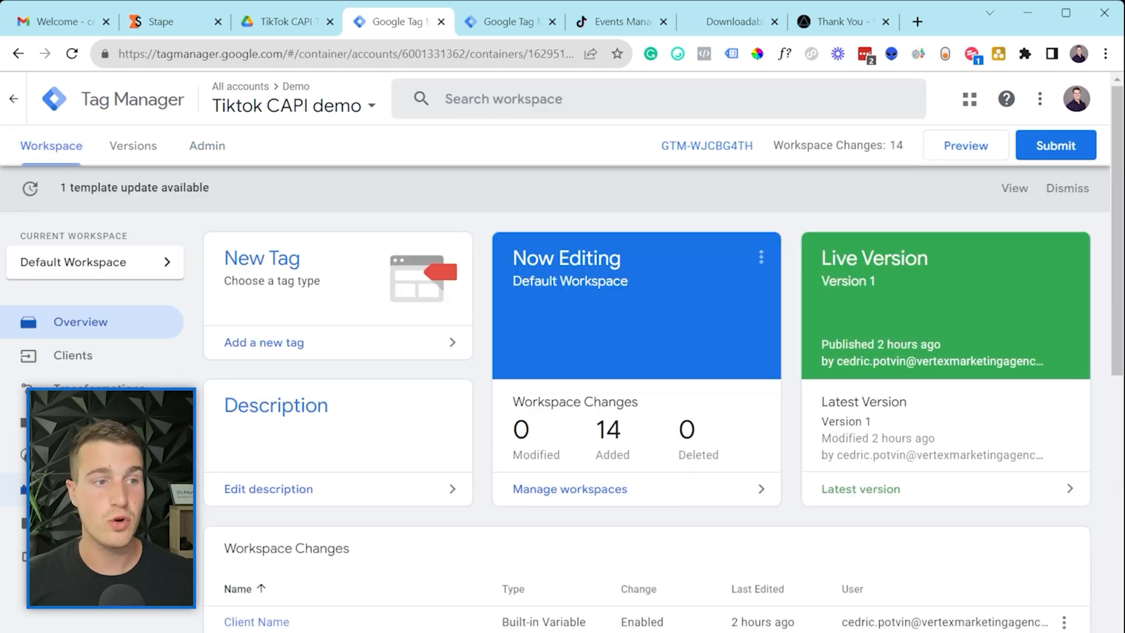
# Step: Open the GA4 Measurement ID constant, confirm its value G-12345, and close it unchanged
pyautogui.click(75, 489)
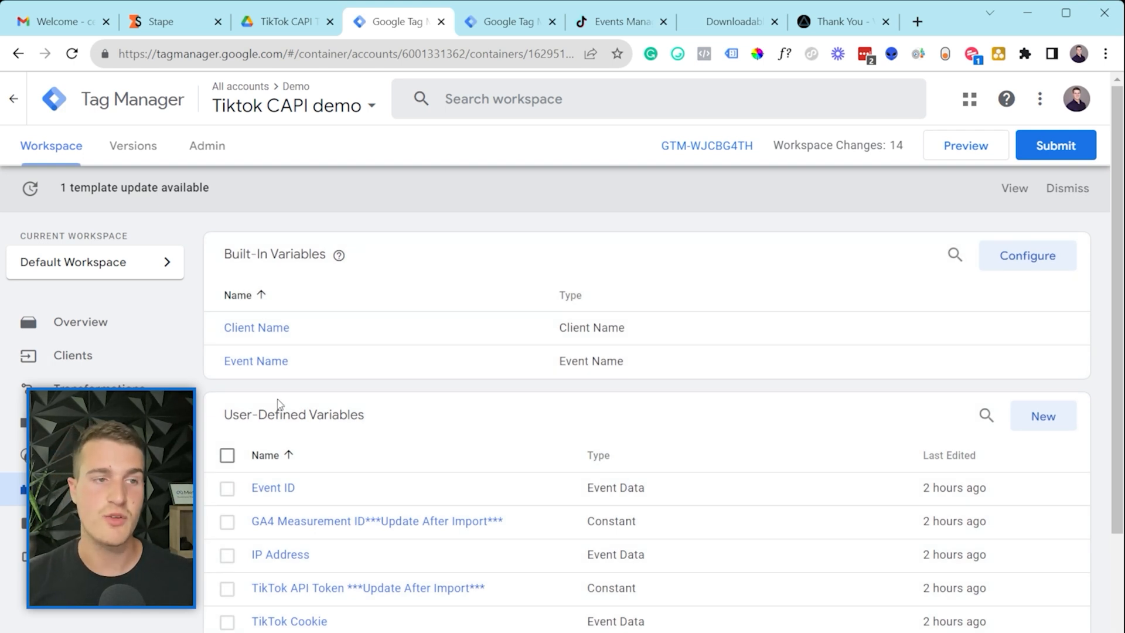
pyautogui.scroll(-3, 281, 403)
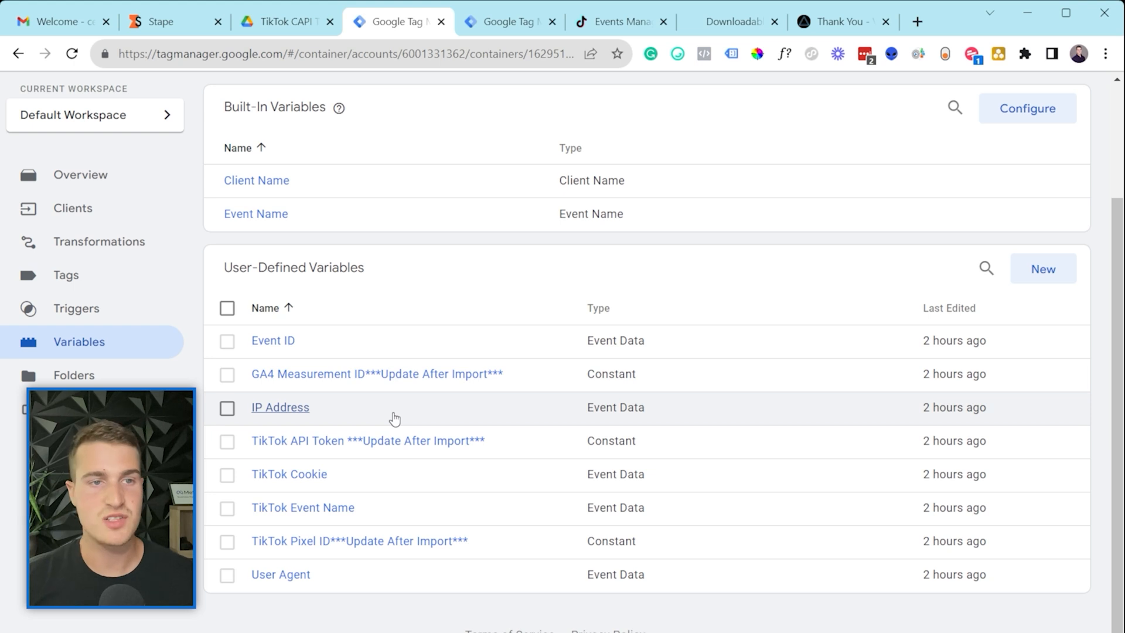
pyautogui.click(340, 375)
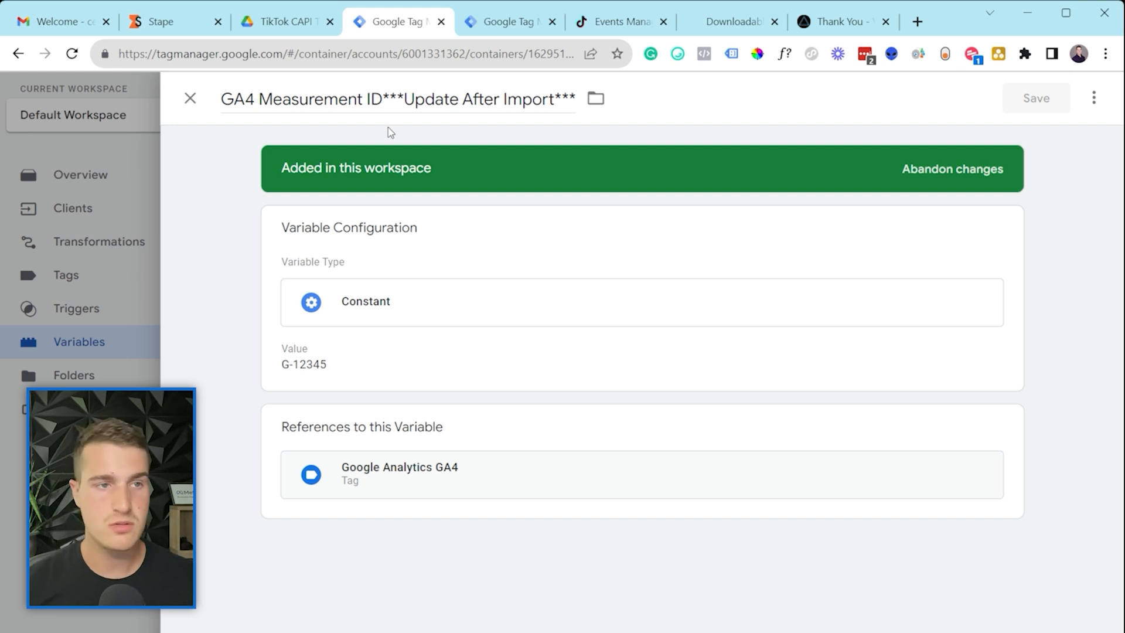
pyautogui.doubleClick(431, 99)
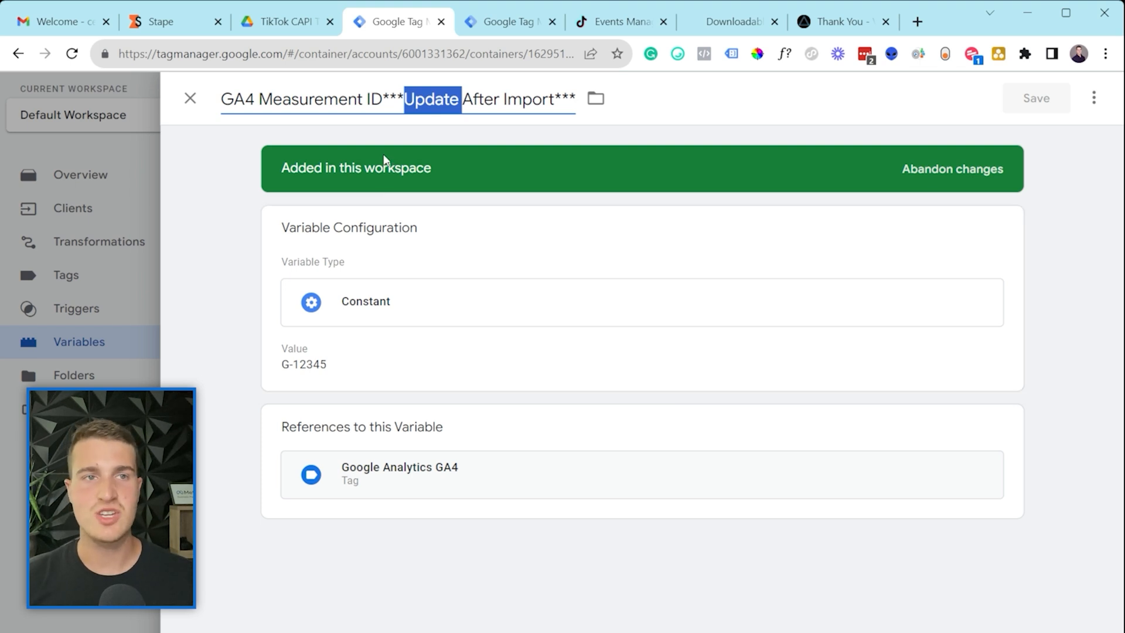
pyautogui.click(746, 101)
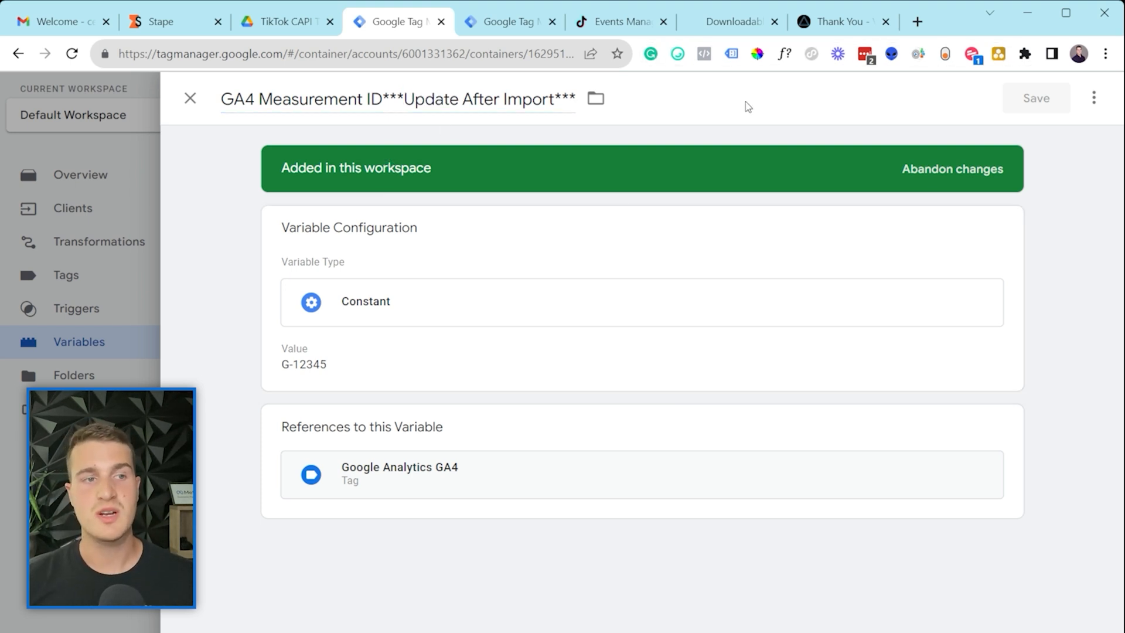
pyautogui.click(290, 369)
pyautogui.moveTo(300, 402); pyautogui.dragTo(287, 403)
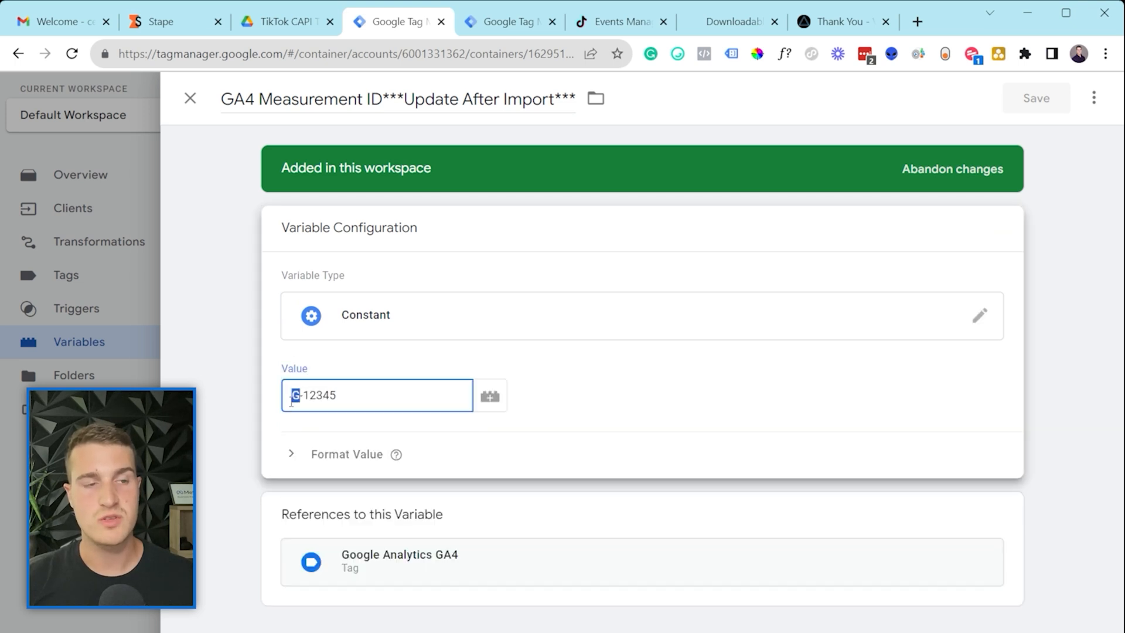
pyautogui.click(384, 391)
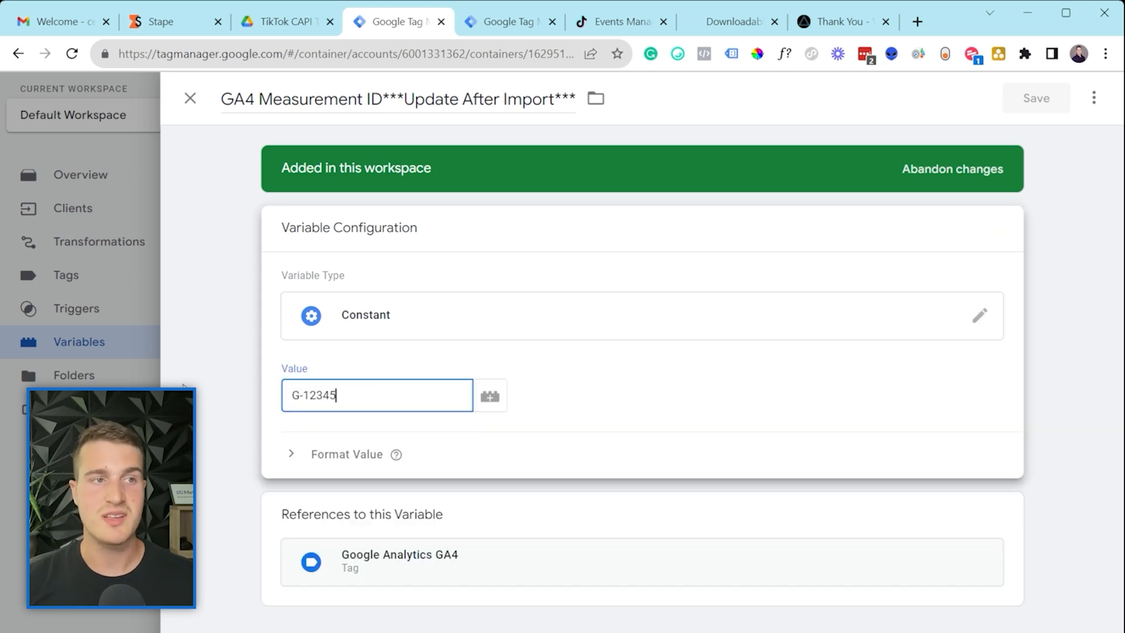
pyautogui.click(87, 384)
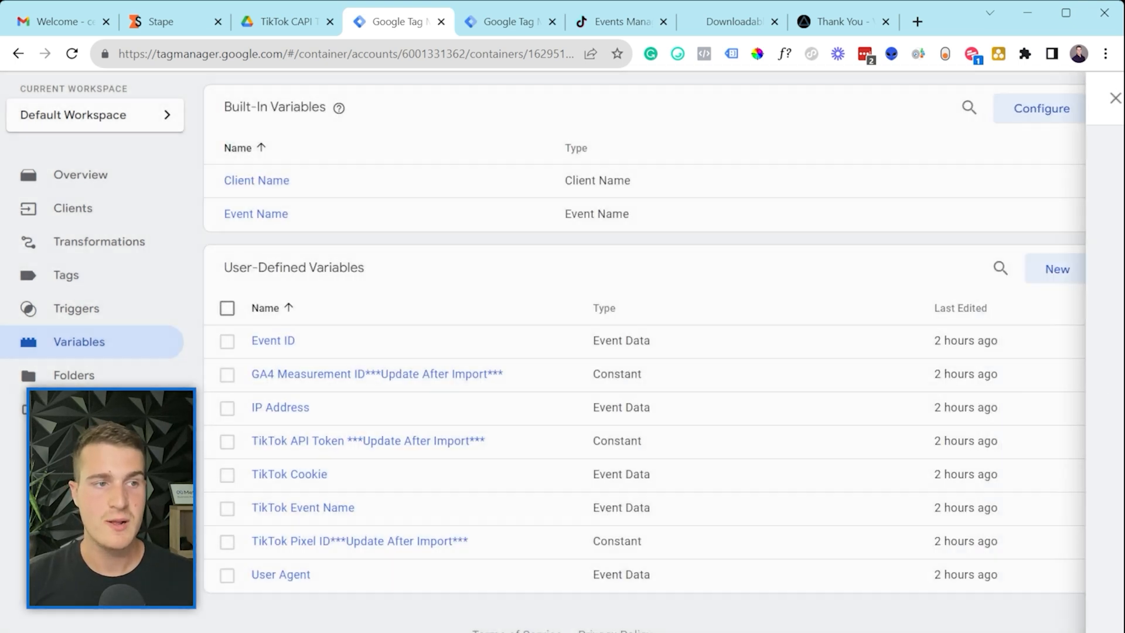
# Step: Generate a new Events API access token in the Testing pixel's settings and copy it
pyautogui.click(308, 442)
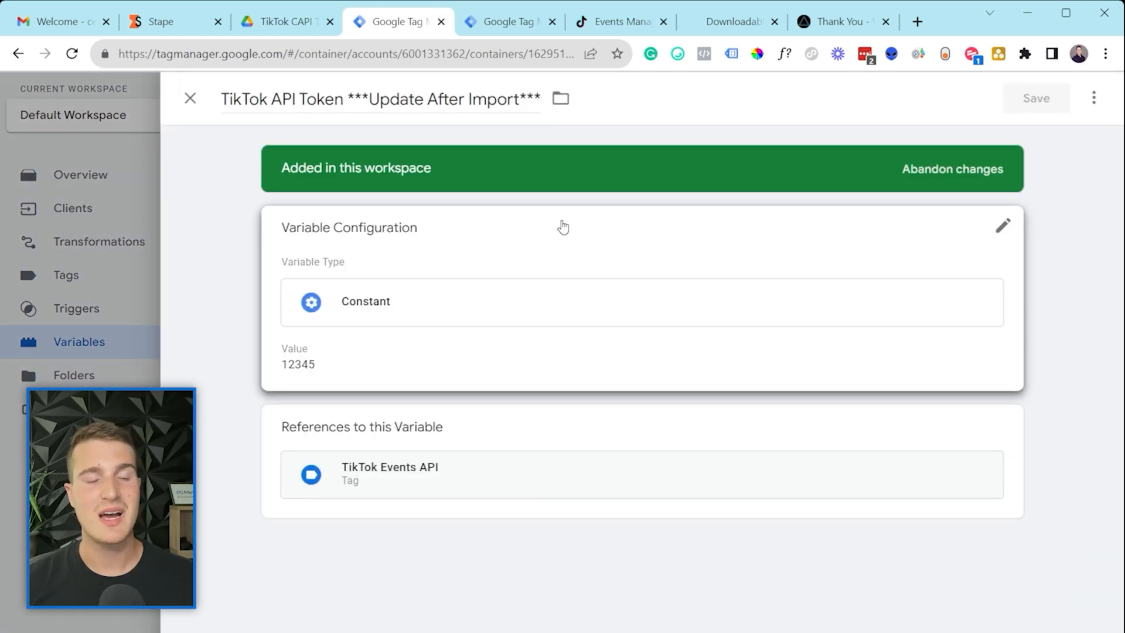
pyautogui.click(597, 23)
pyautogui.moveTo(389, 109)
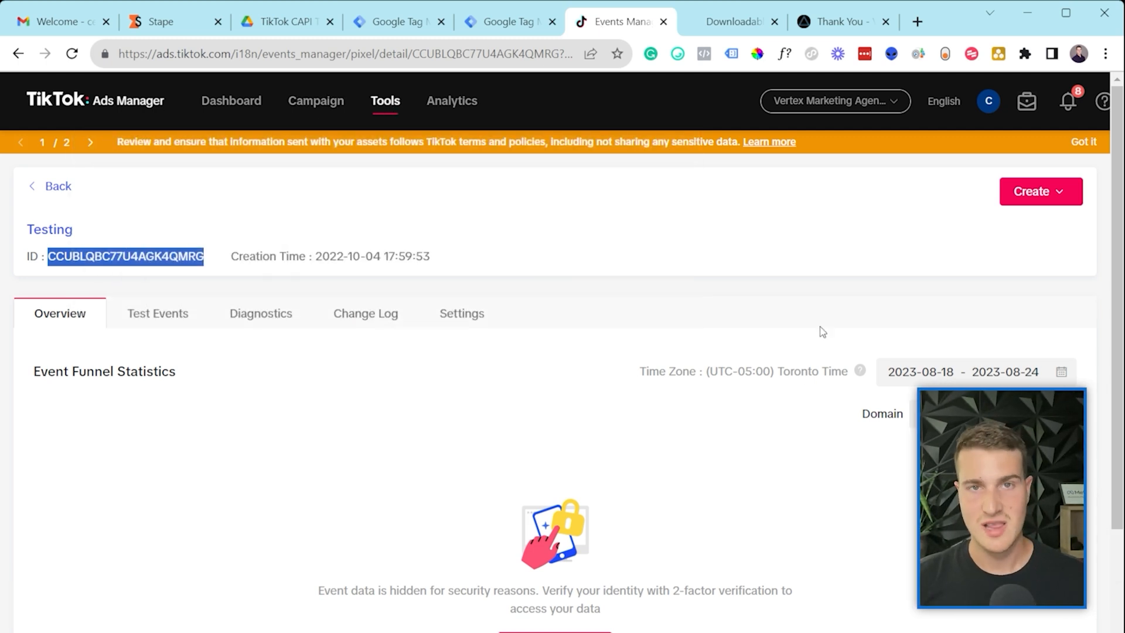
pyautogui.click(471, 321)
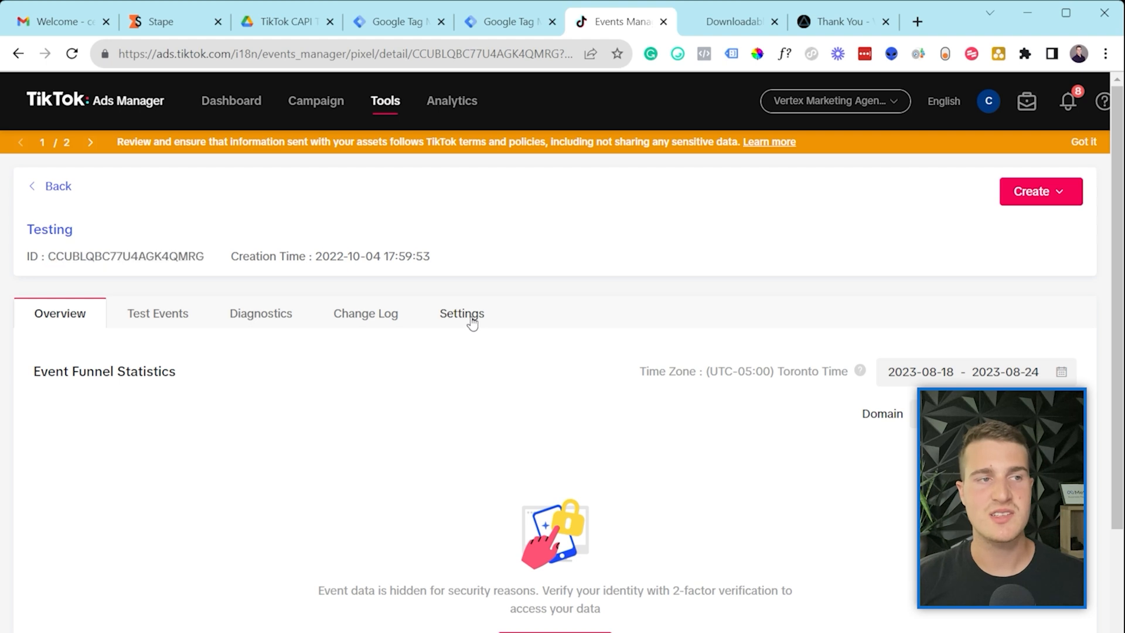
pyautogui.scroll(-9, 281, 503)
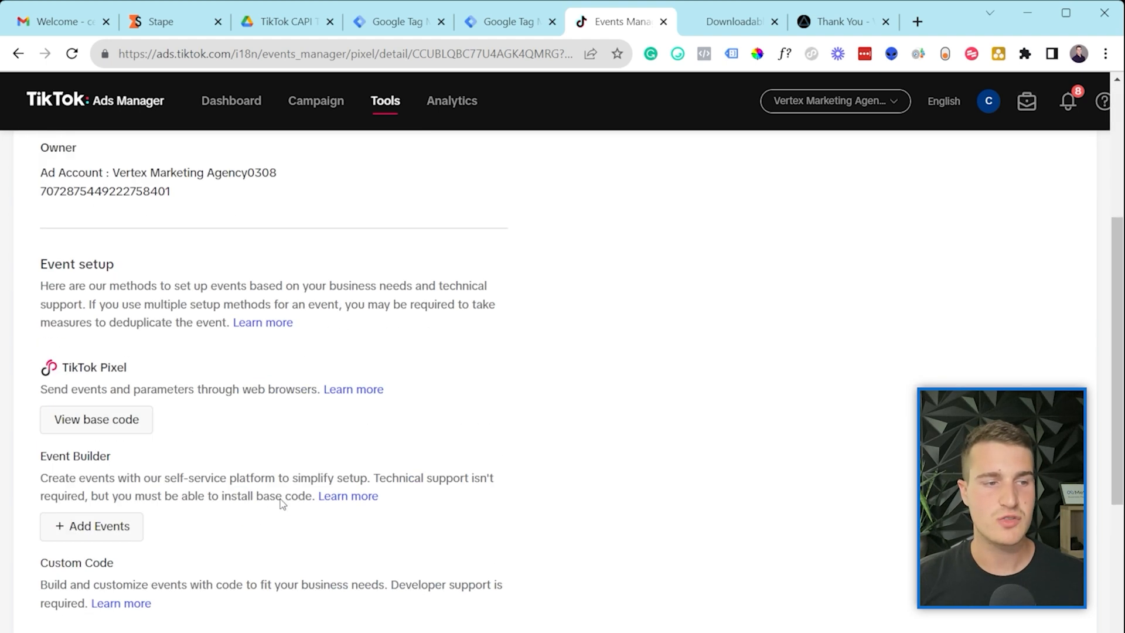
pyautogui.scroll(-1, 282, 503)
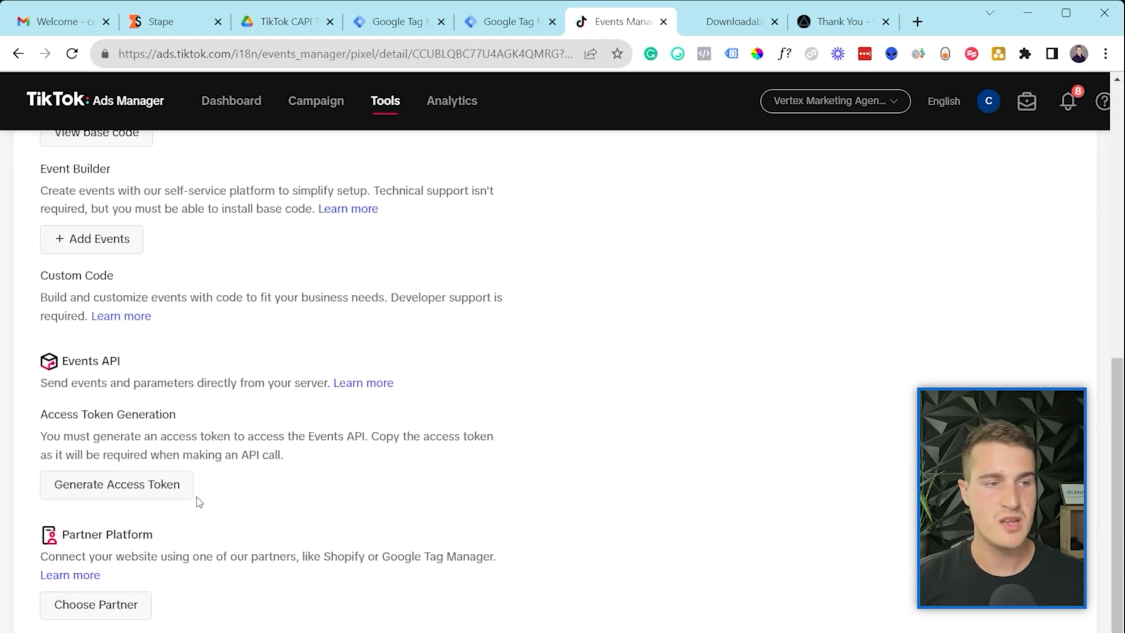
pyautogui.click(120, 494)
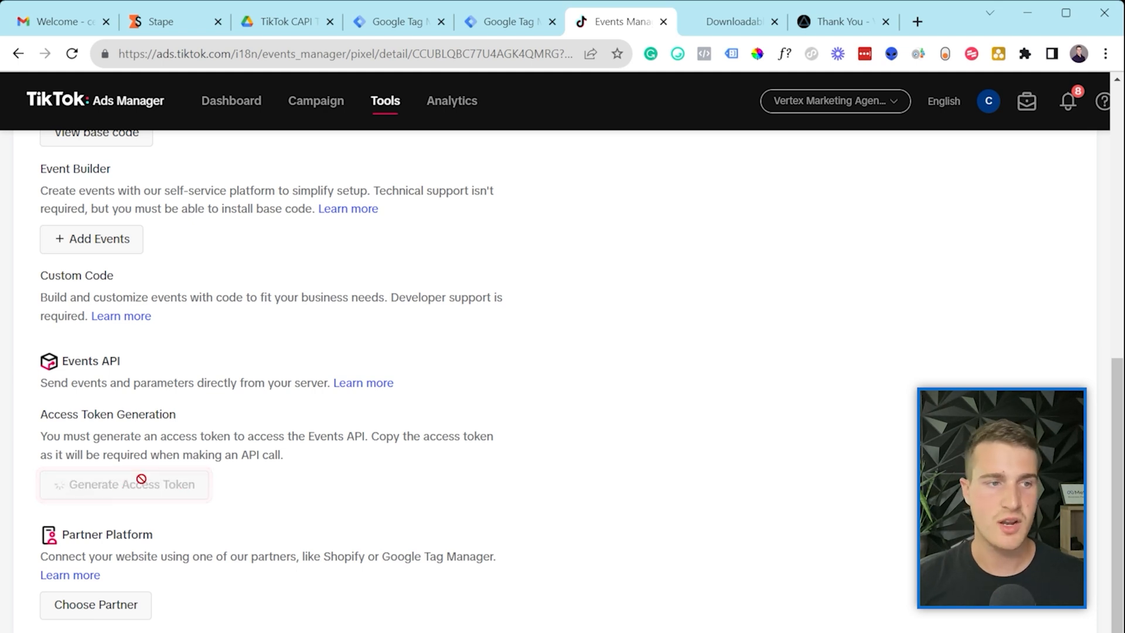
pyautogui.moveTo(232, 580)
pyautogui.click(280, 583)
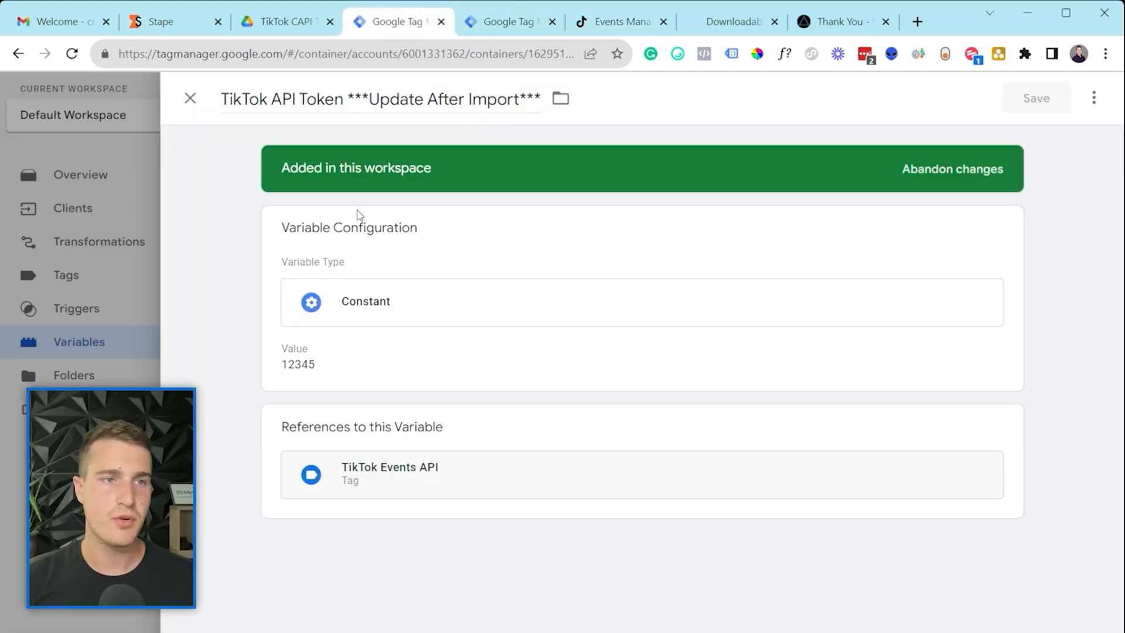
# Step: Paste the access token as the TikTok API Token value and remove the ***Update After Import*** suffix
pyautogui.click(343, 375)
pyautogui.doubleClick(338, 397)
pyautogui.hotkey('ctrl', 'v')
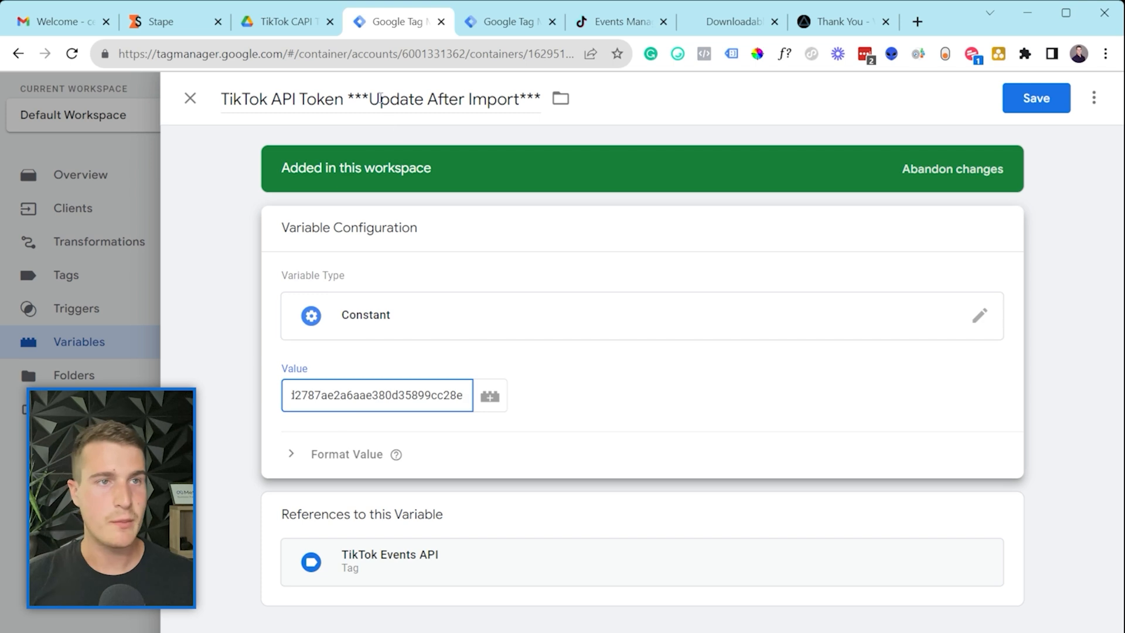
pyautogui.moveTo(344, 100); pyautogui.dragTo(547, 115)
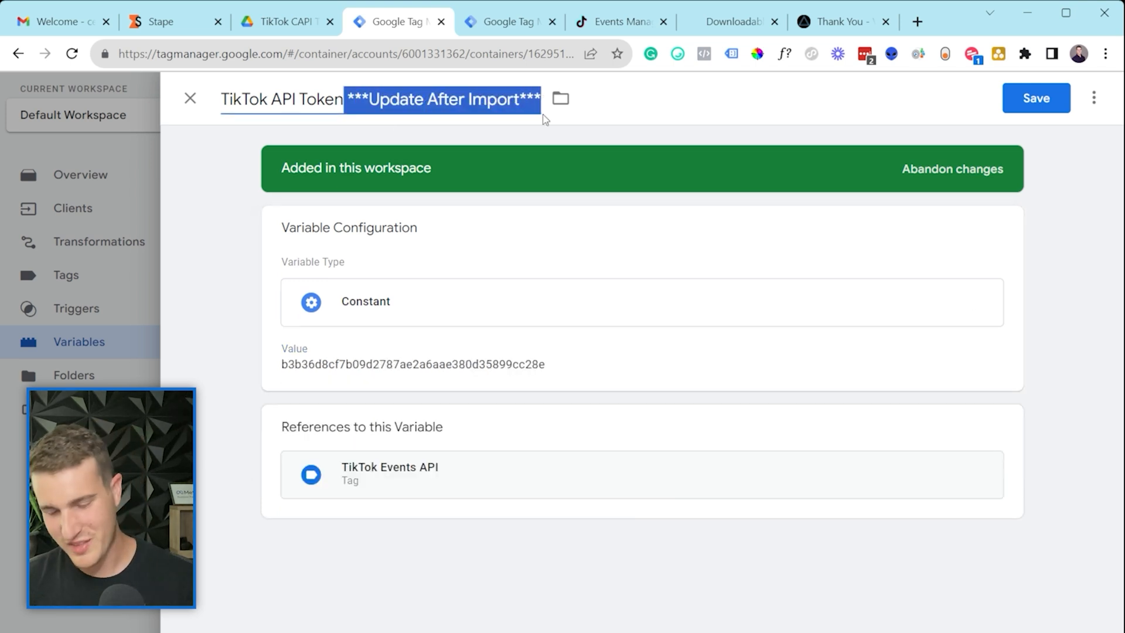
pyautogui.press('BackSpace')
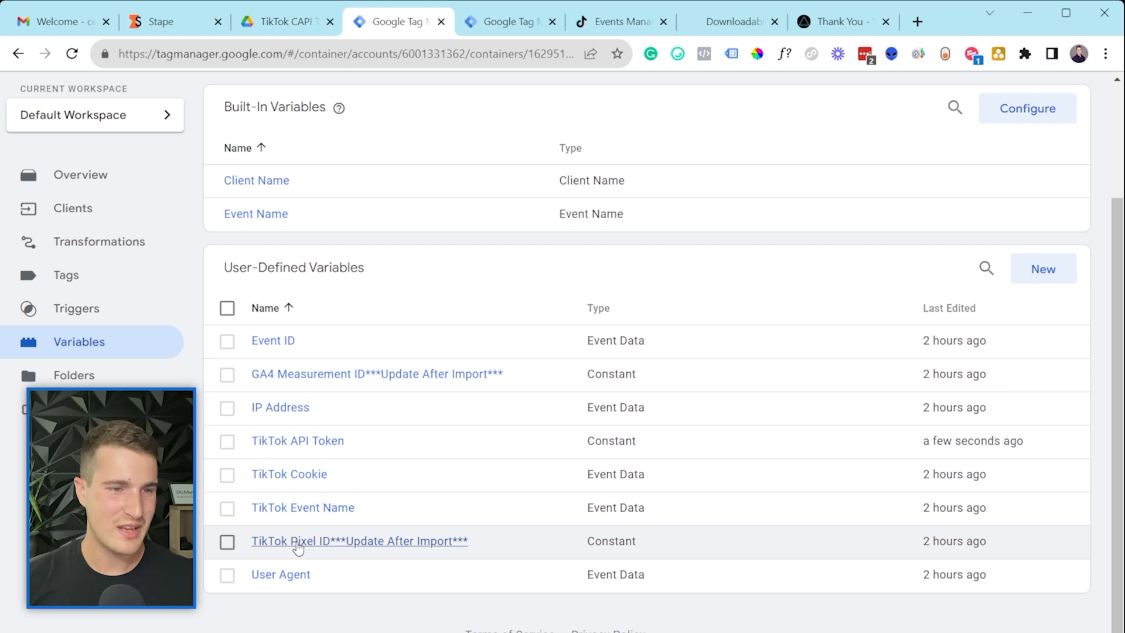
pyautogui.click(298, 542)
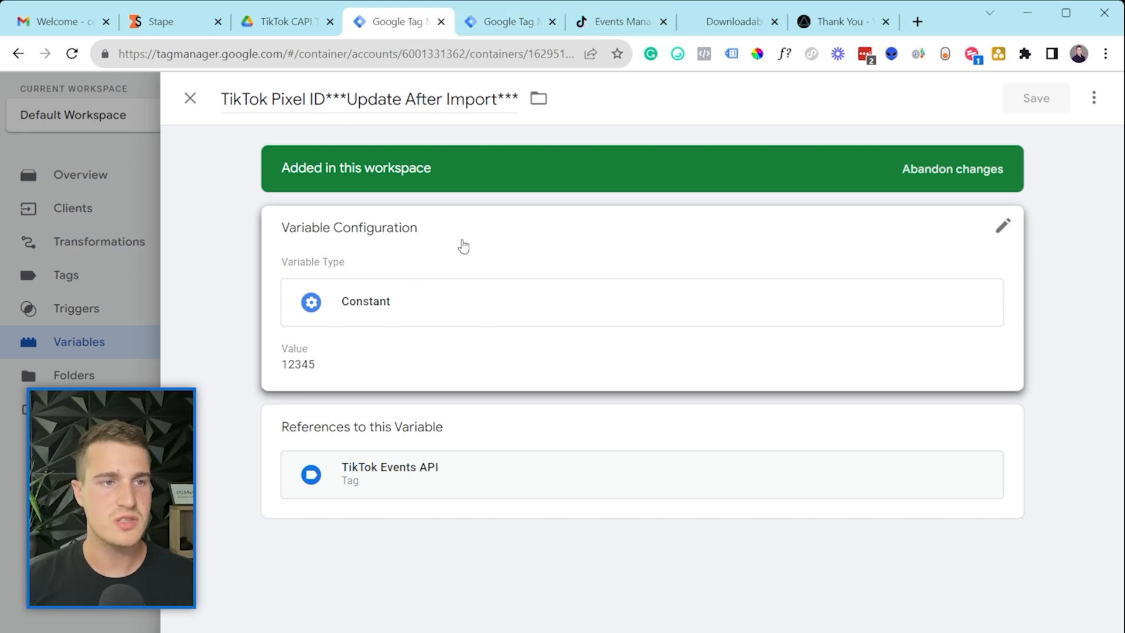
# Step: Copy the Testing pixel's ID from TikTok Events Manager
pyautogui.click(621, 21)
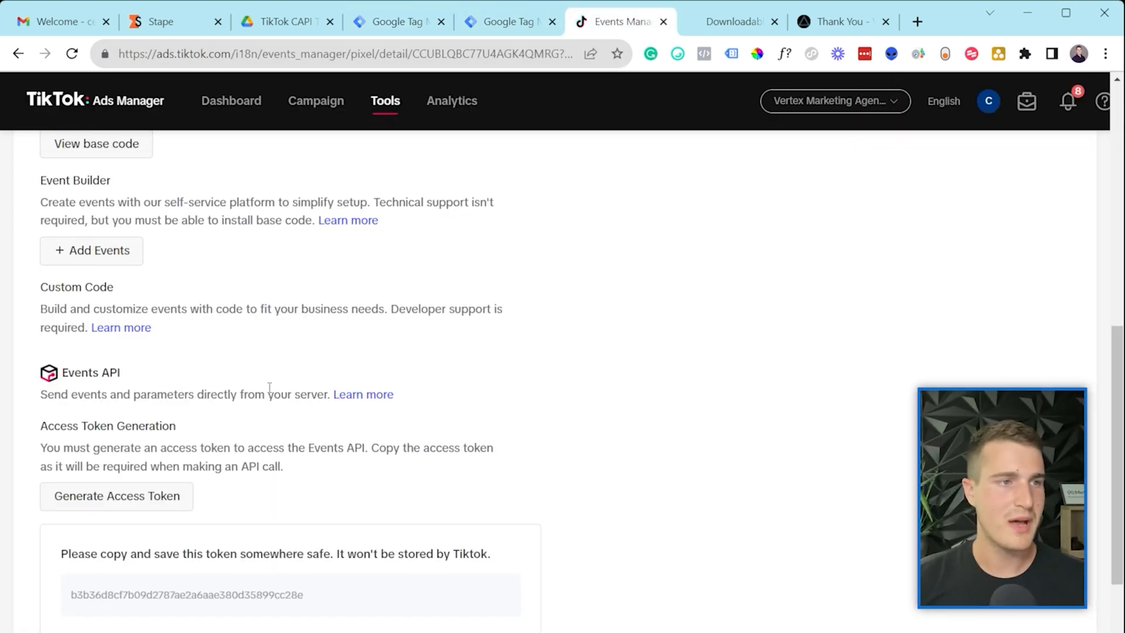
pyautogui.scroll(7, 269, 387)
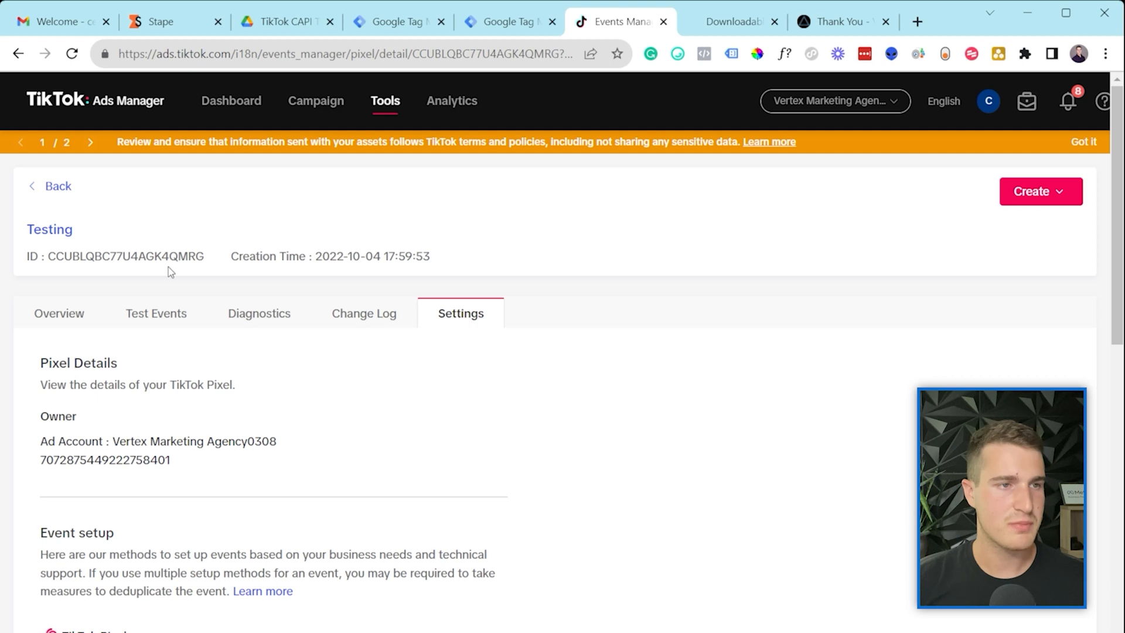
pyautogui.moveTo(207, 256); pyautogui.dragTo(48, 256)
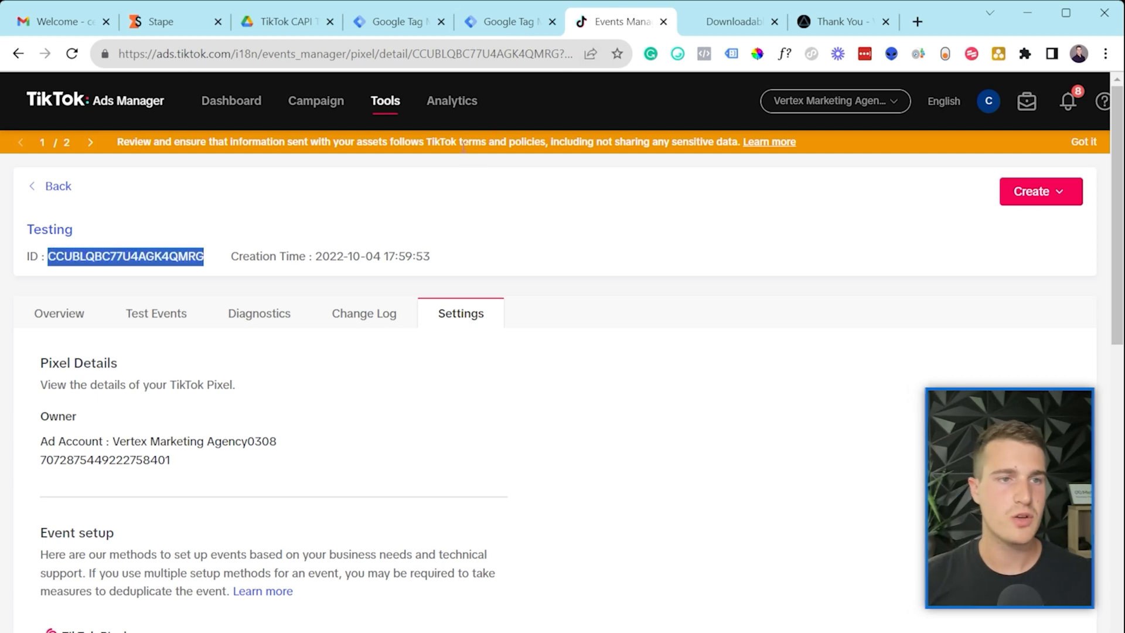
pyautogui.click(492, 21)
pyautogui.click(387, 22)
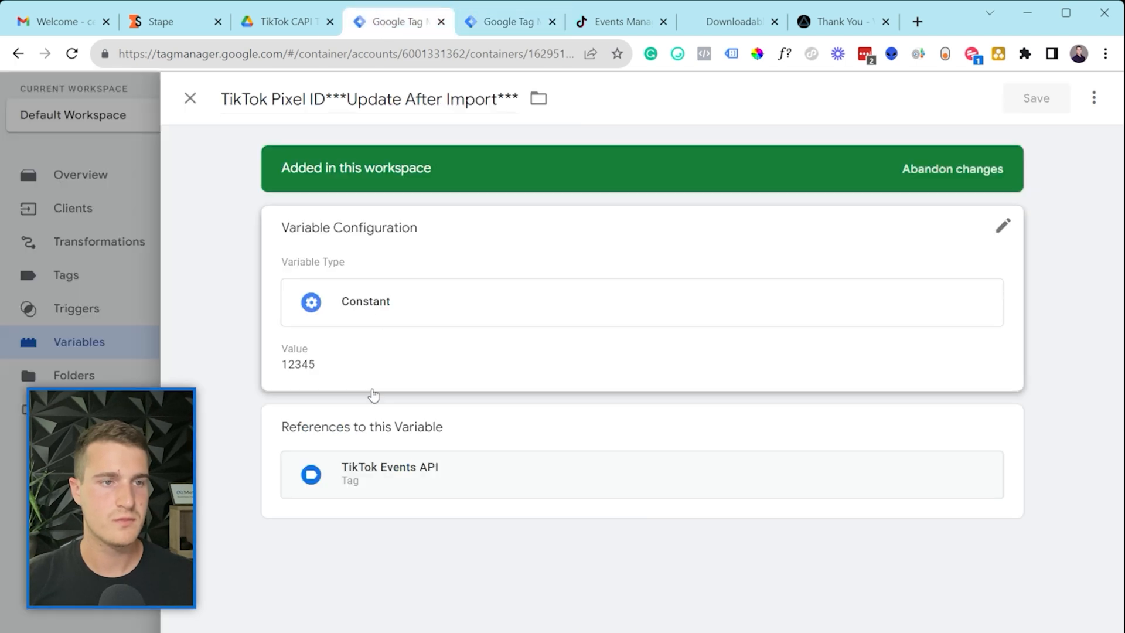
# Step: Paste the pixel ID into TikTok Pixel ID, drop the ***Update After Import*** suffix, and save
pyautogui.click(314, 346)
pyautogui.doubleClick(343, 394)
pyautogui.hotkey('ctrl', 'v')
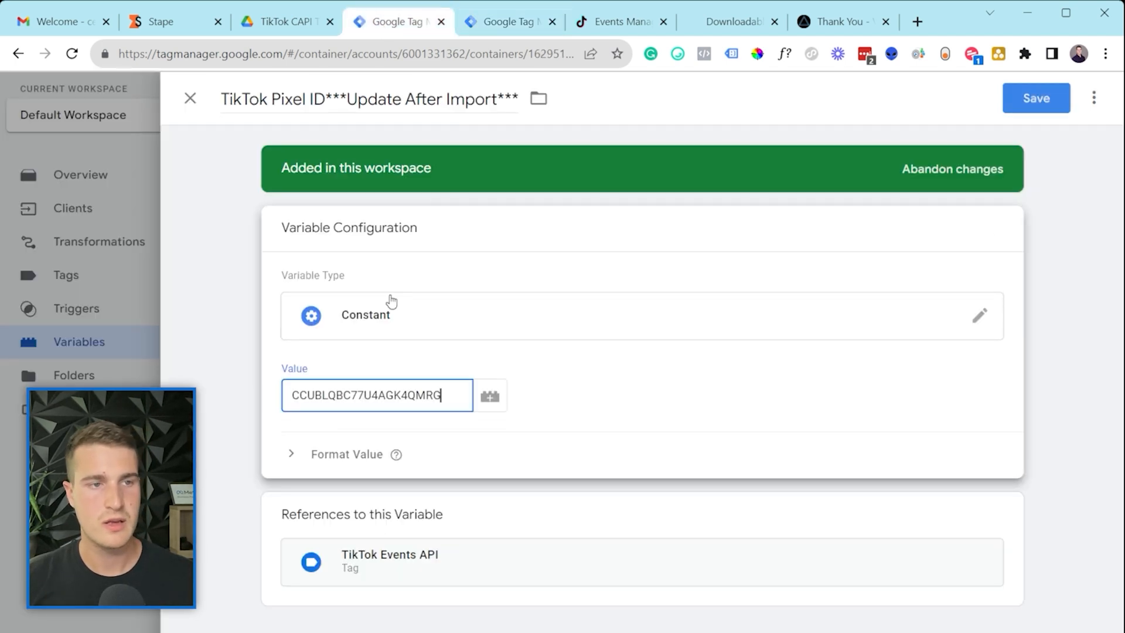
pyautogui.moveTo(326, 100); pyautogui.dragTo(530, 101)
pyautogui.press('BackSpace')
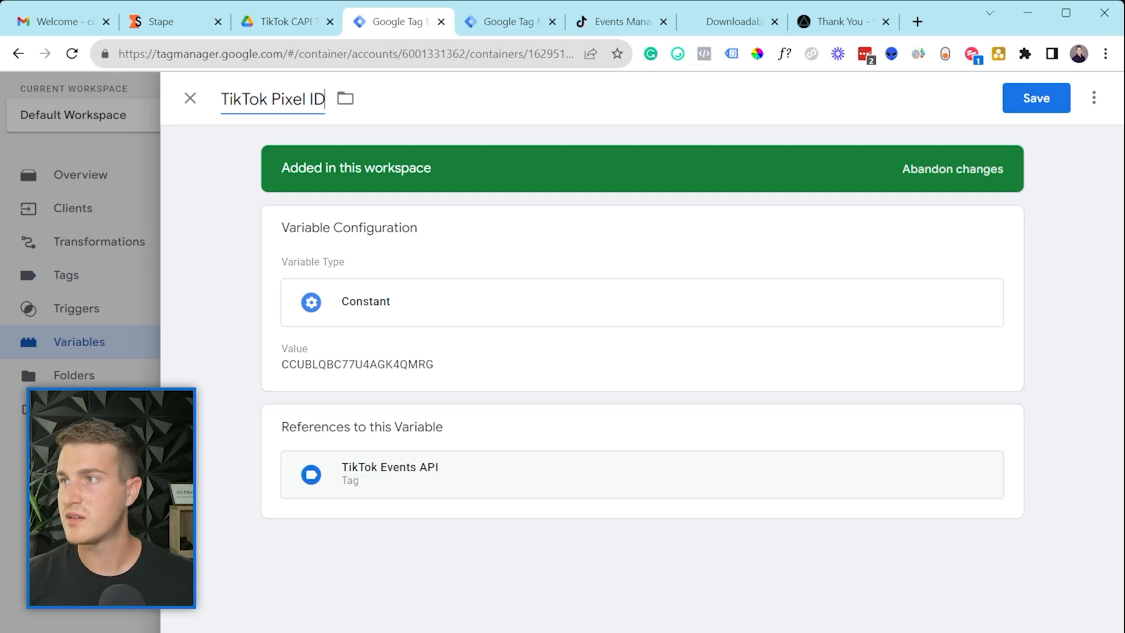
pyautogui.click(1031, 99)
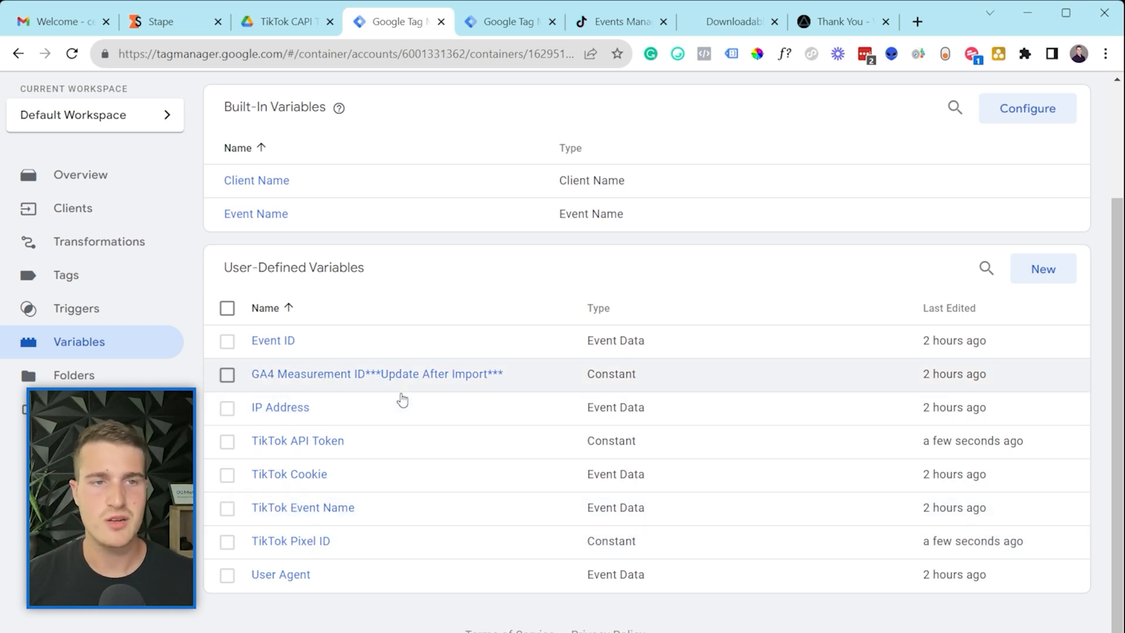
# Step: Review the Google Analytics GA4 tag's measurement ID variable reference
pyautogui.click(141, 283)
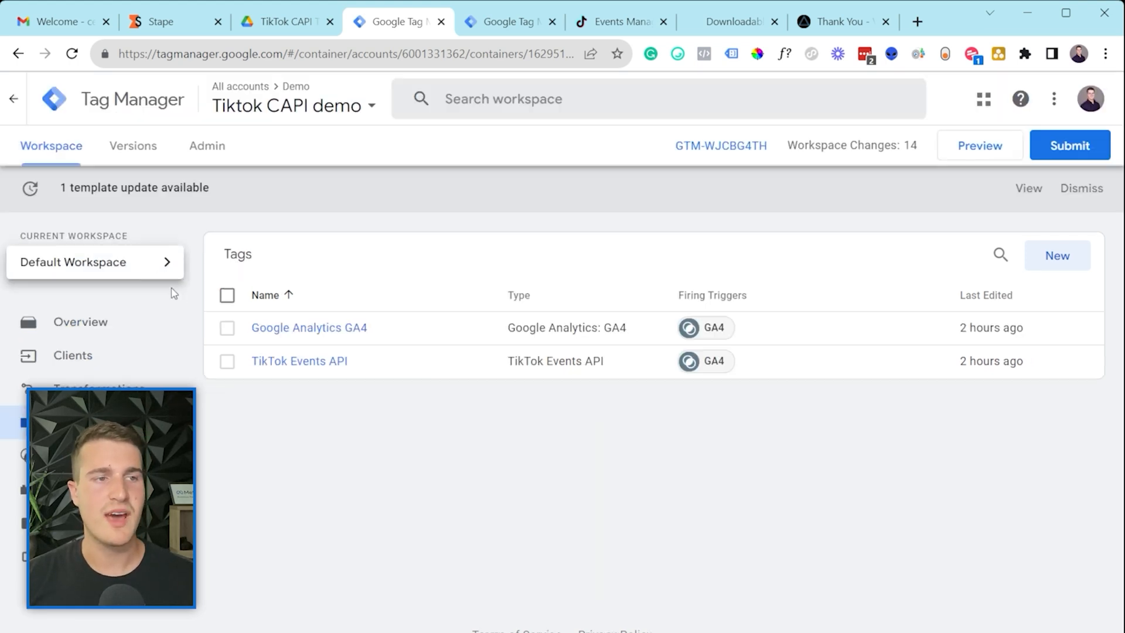
pyautogui.click(282, 337)
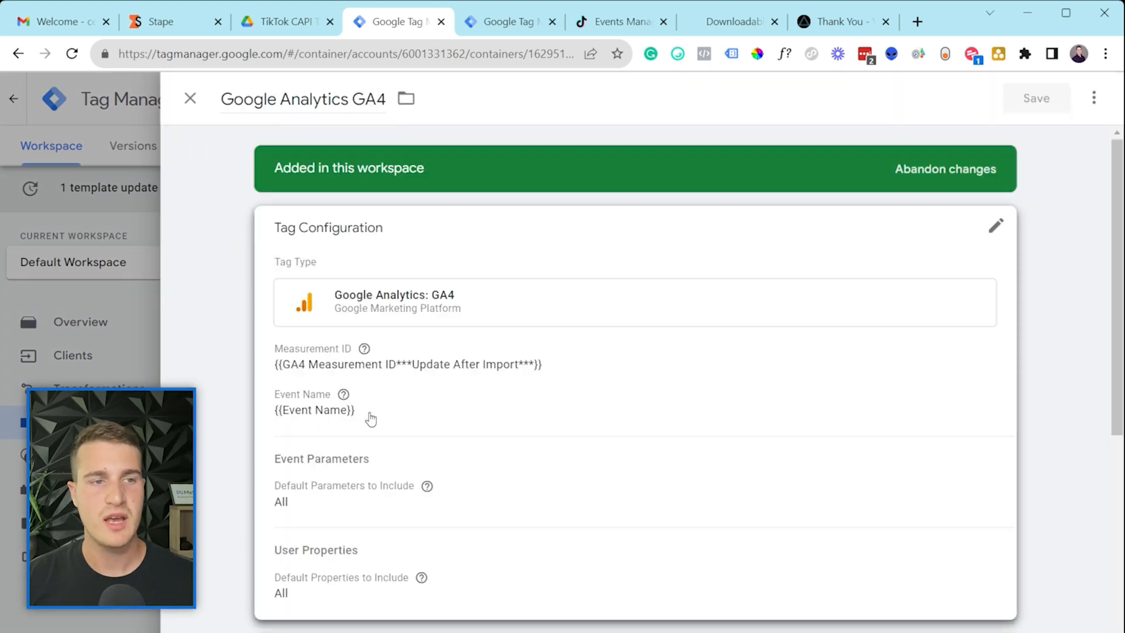
pyautogui.moveTo(305, 401); pyautogui.dragTo(381, 401)
pyautogui.click(803, 417)
pyautogui.scroll(-7, 527, 416)
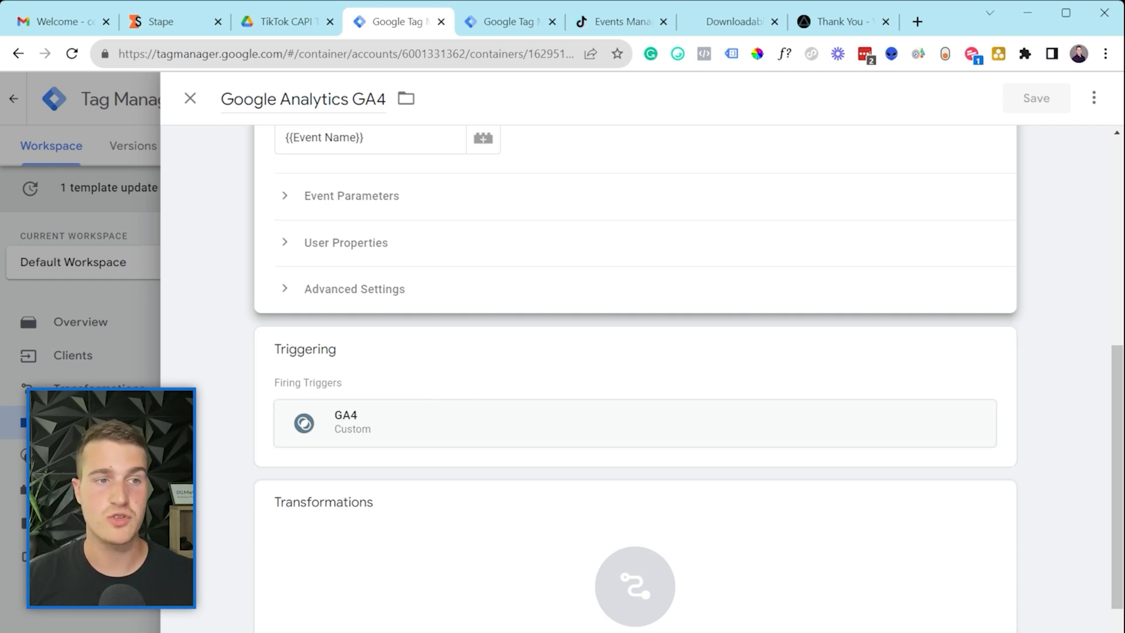
pyautogui.click(135, 404)
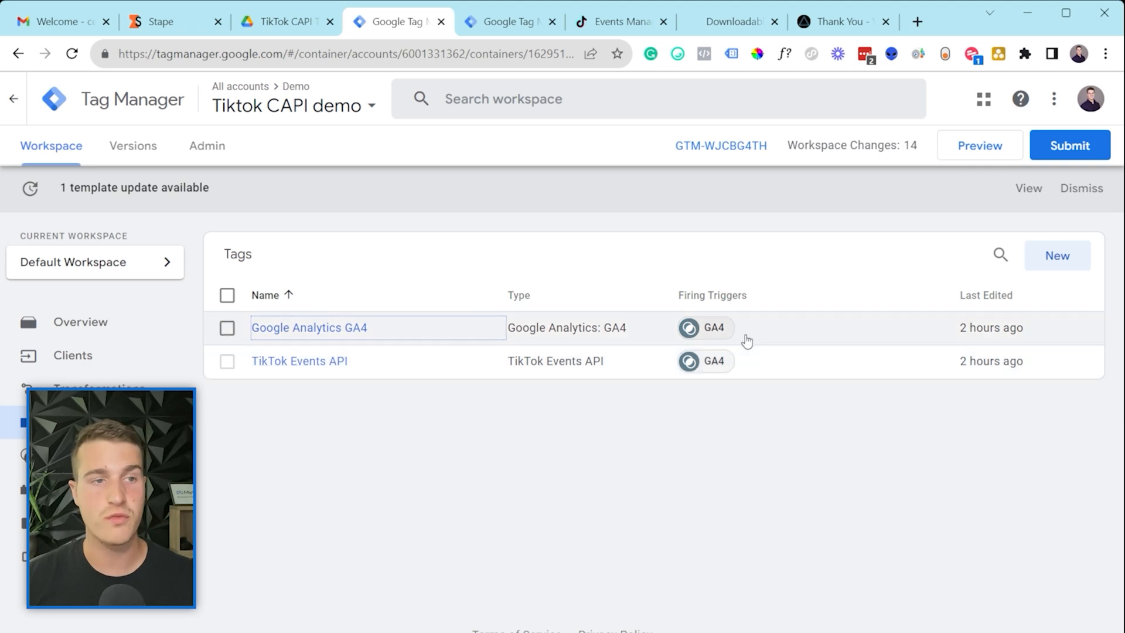
# Step: Open the TikTok Events API tag's configuration using {{TikTok API Token}} and {{TikTok Pixel ID}}
pyautogui.click(311, 368)
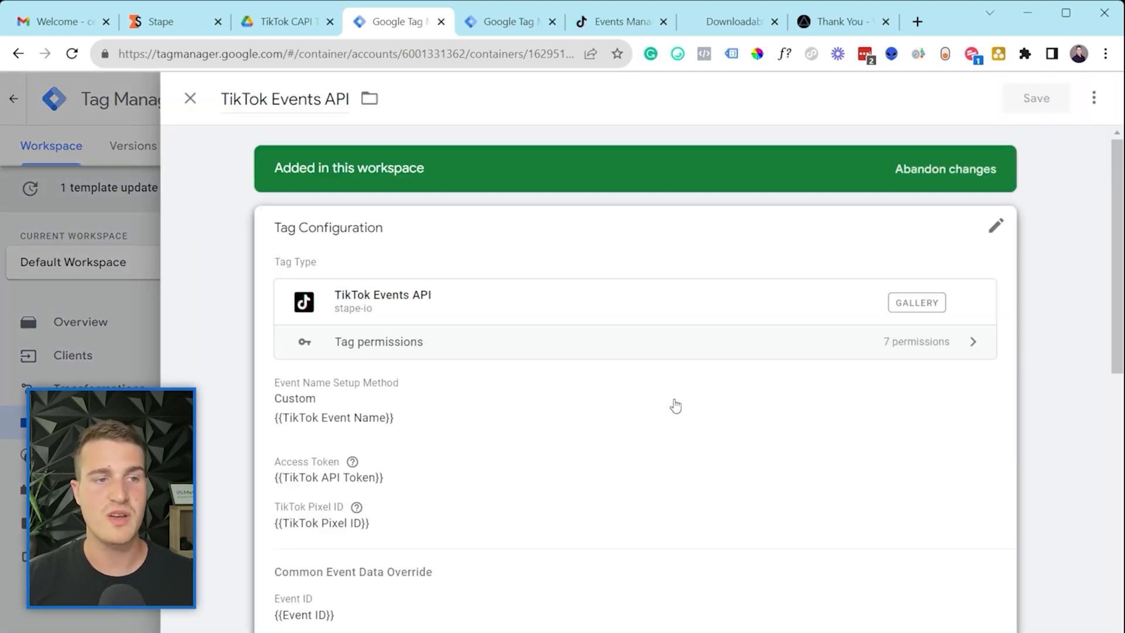
pyautogui.click(691, 432)
pyautogui.scroll(-3, 692, 432)
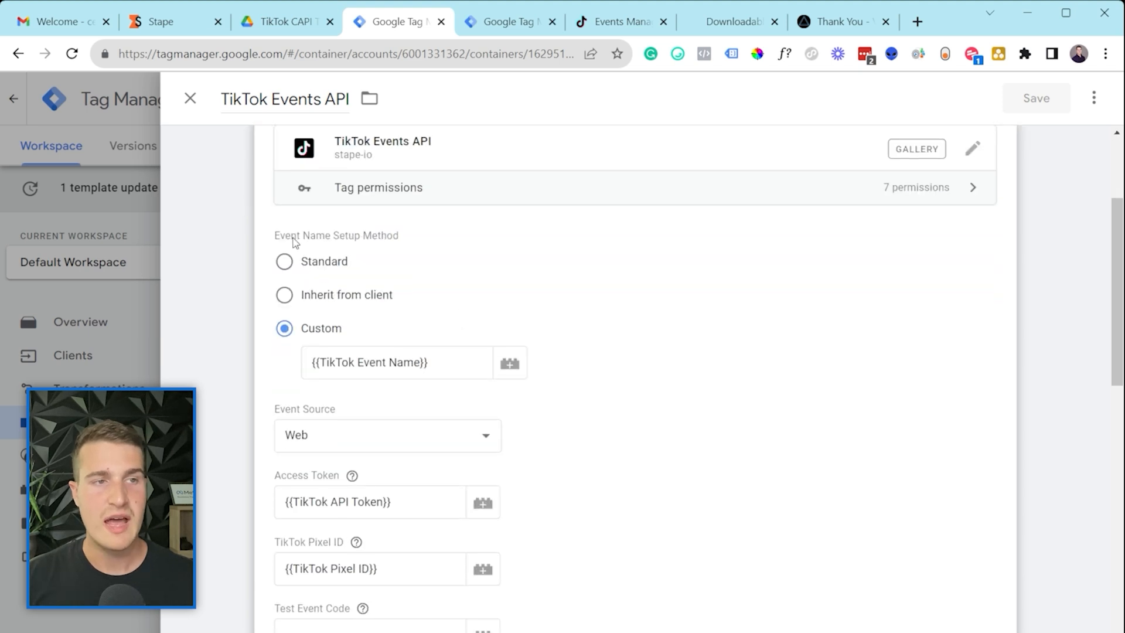
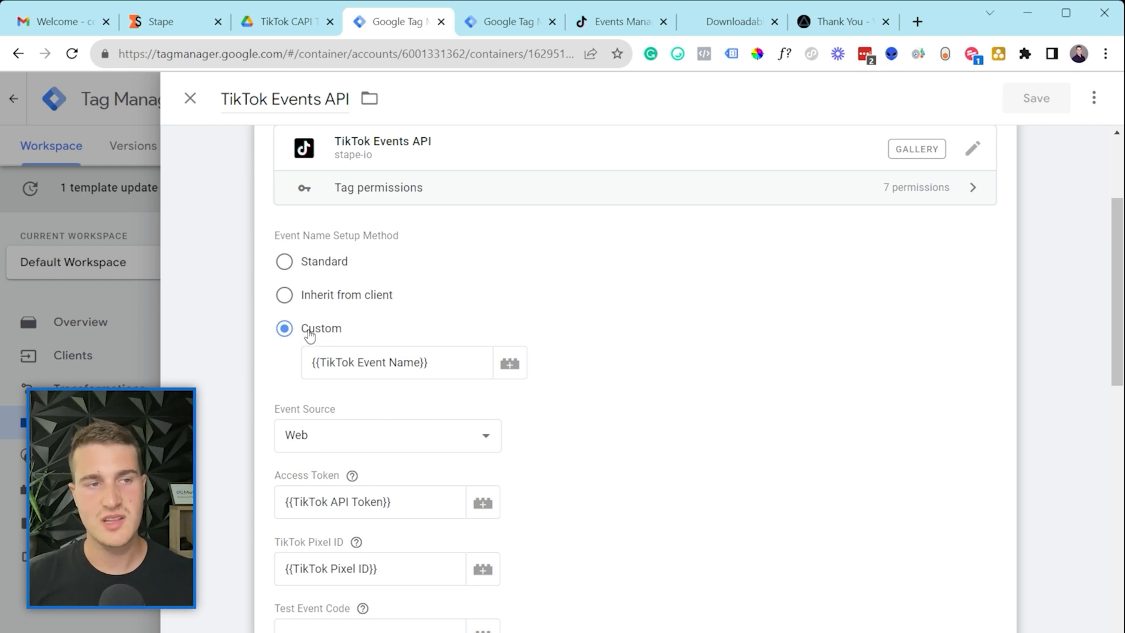
# Step: Point out {{TikTok Event Name}} in Custom event name, then switch to the web container's Tags list
pyautogui.click(332, 369)
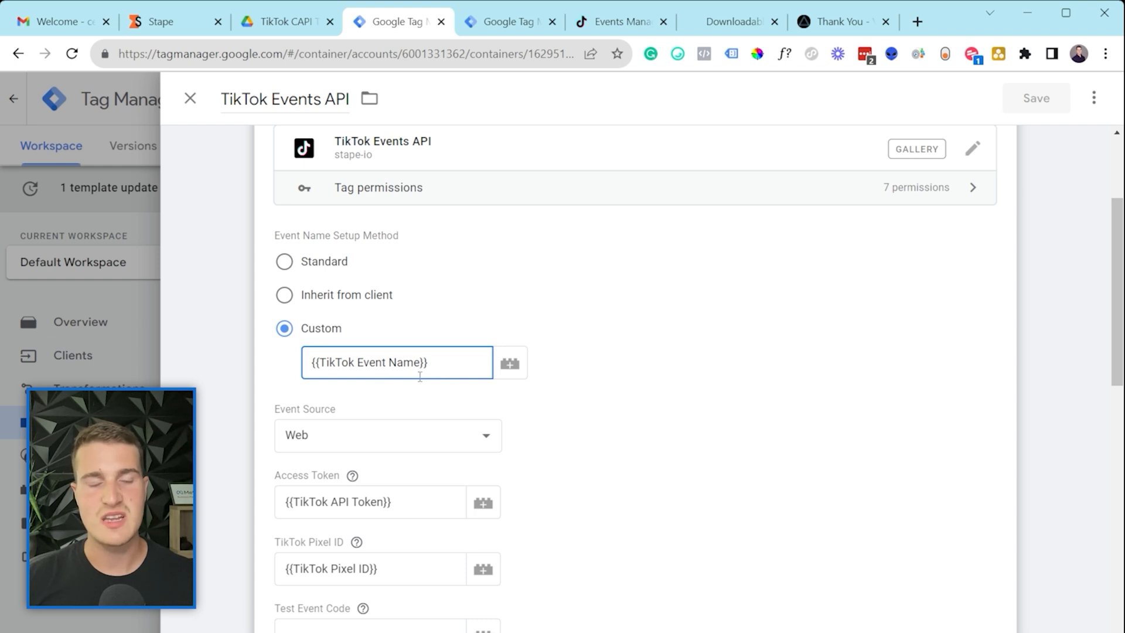
pyautogui.moveTo(440, 371); pyautogui.dragTo(343, 364)
pyautogui.click(338, 362)
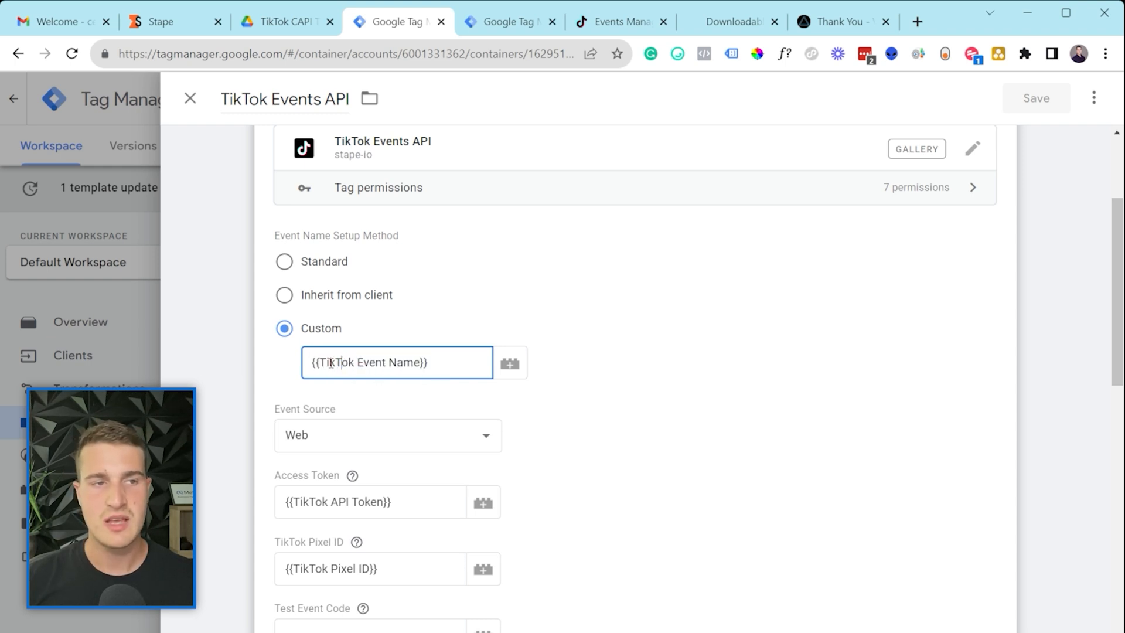
pyautogui.click(495, 21)
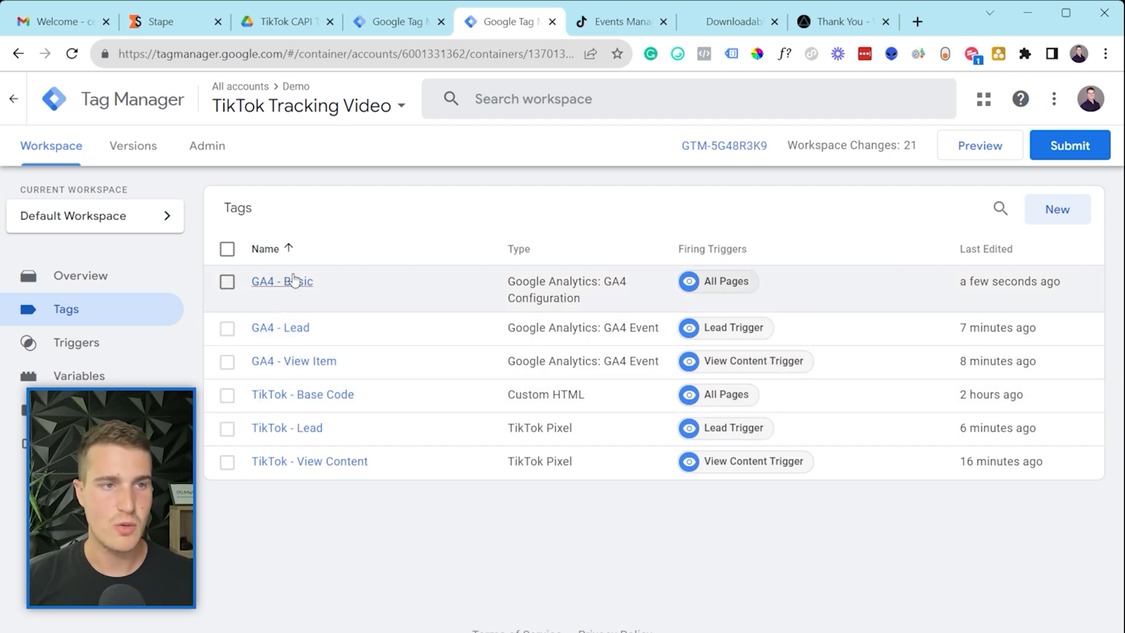
# Step: Open the GA4 - Lead tag's configuration and check that tiktok_event_name is SubmitApplication
pyautogui.click(291, 329)
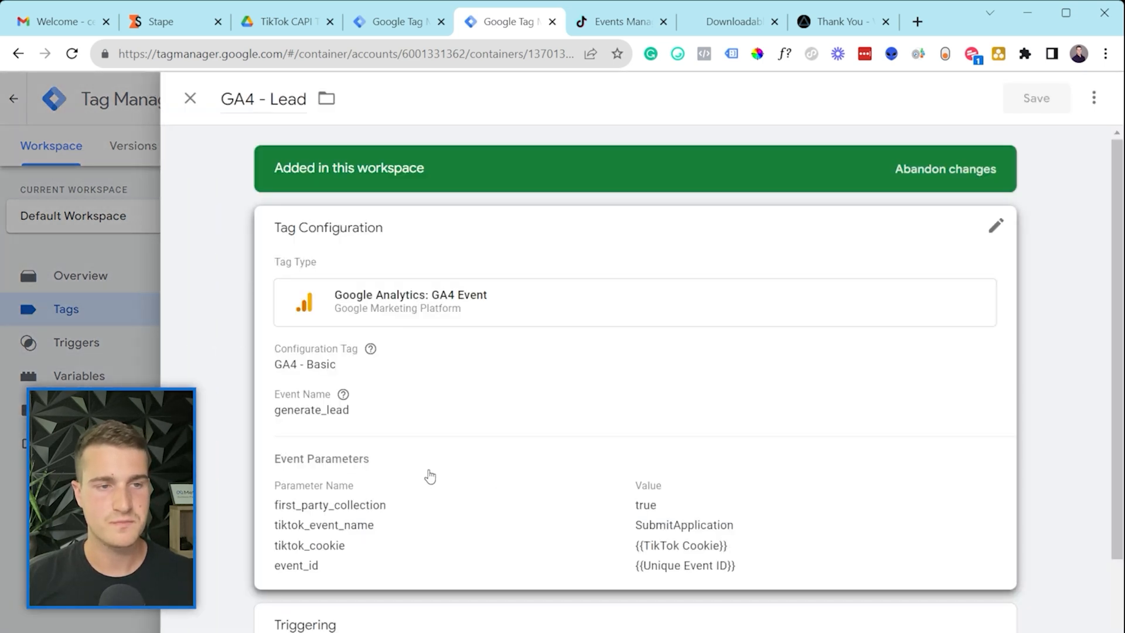
pyautogui.click(448, 546)
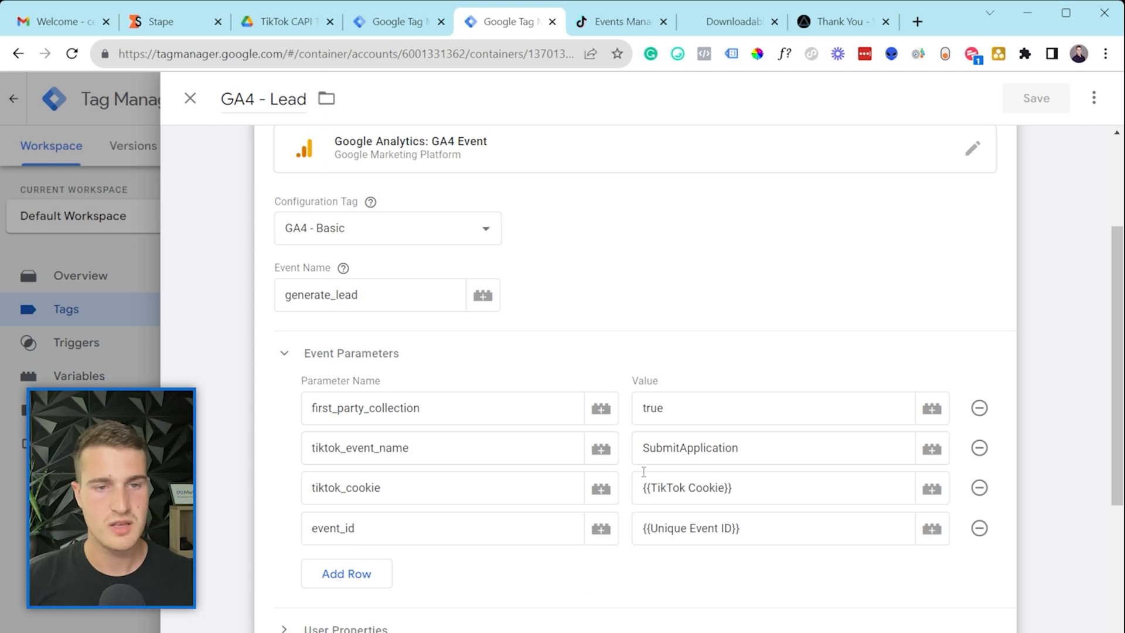
pyautogui.moveTo(327, 448); pyautogui.dragTo(423, 447)
pyautogui.click(730, 456)
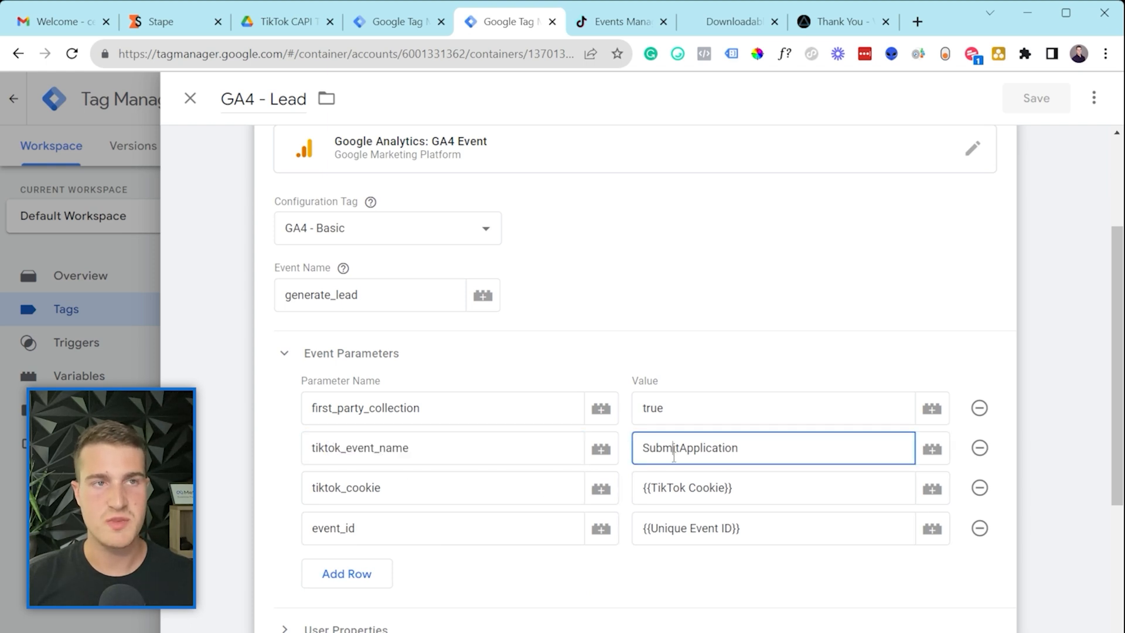
# Step: Compare the tiktok_event_name = SubmitApplication parameter against the server TikTok Events API tag
pyautogui.click(381, 21)
pyautogui.click(497, 19)
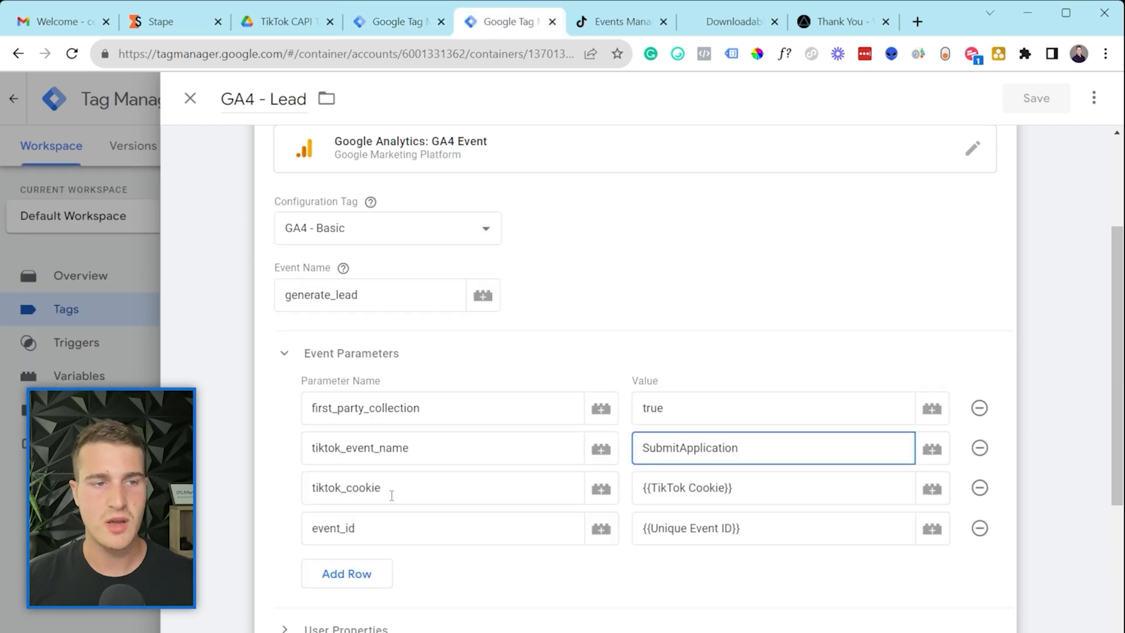
pyautogui.click(422, 447)
pyautogui.moveTo(422, 447); pyautogui.dragTo(311, 454)
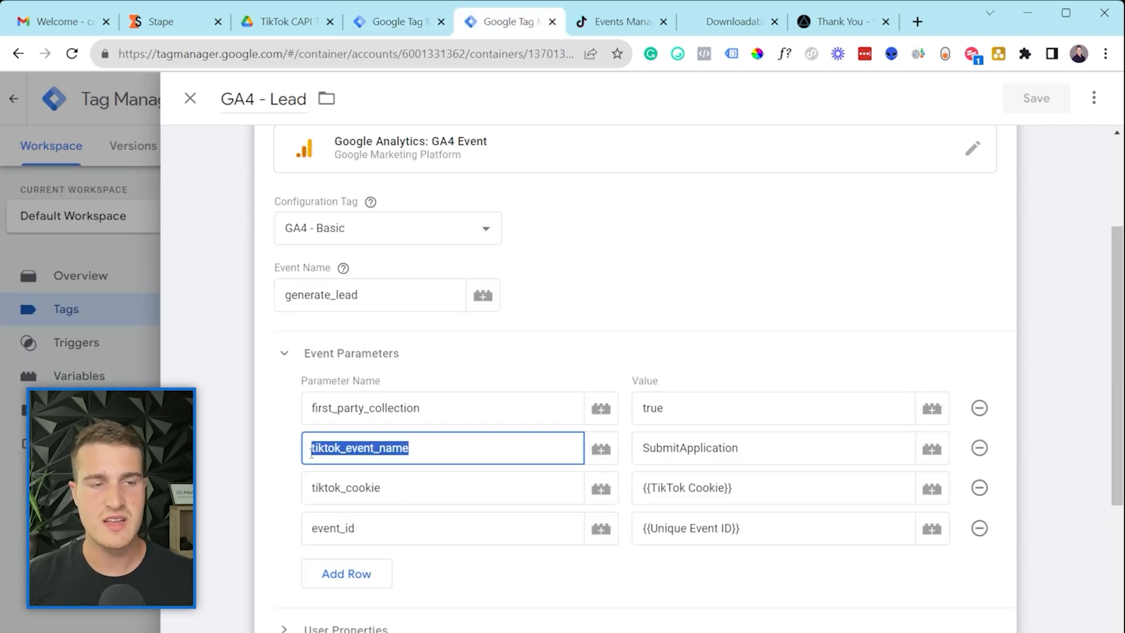
pyautogui.click(337, 455)
pyautogui.moveTo(763, 449); pyautogui.dragTo(674, 454)
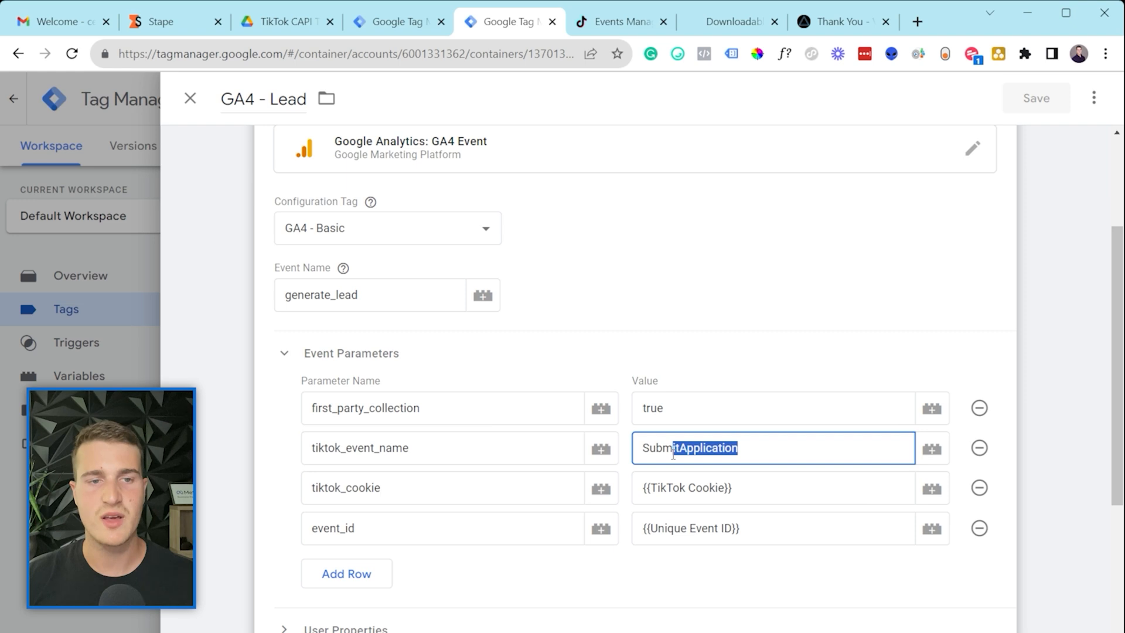
pyautogui.moveTo(481, 452); pyautogui.dragTo(311, 454)
pyautogui.click(363, 454)
pyautogui.click(761, 445)
pyautogui.moveTo(761, 445); pyautogui.dragTo(656, 450)
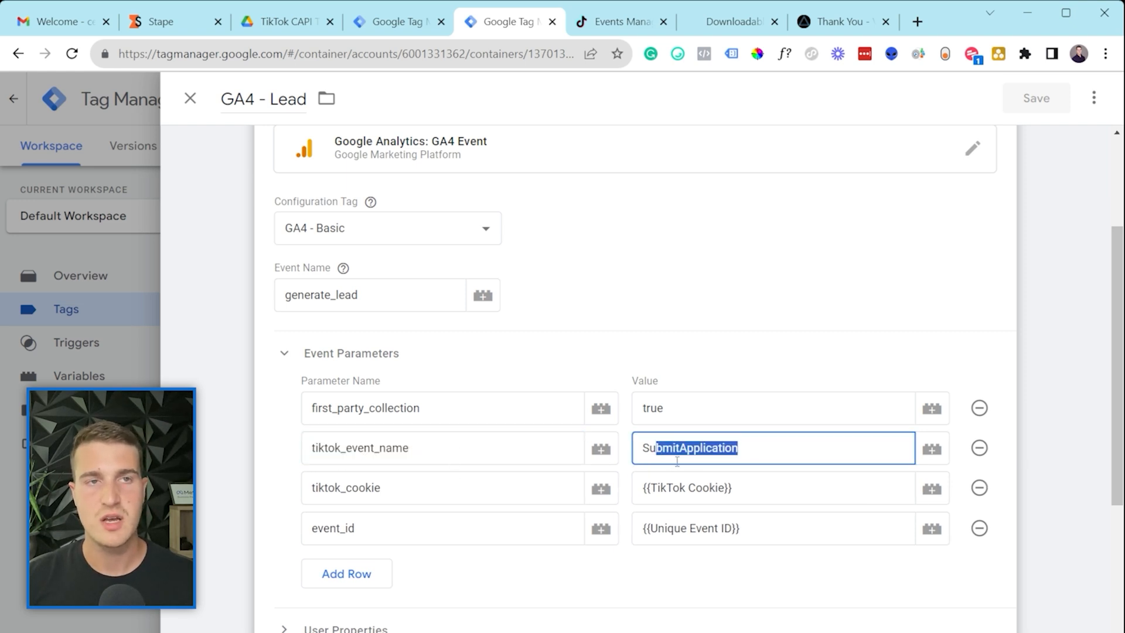
pyautogui.click(398, 21)
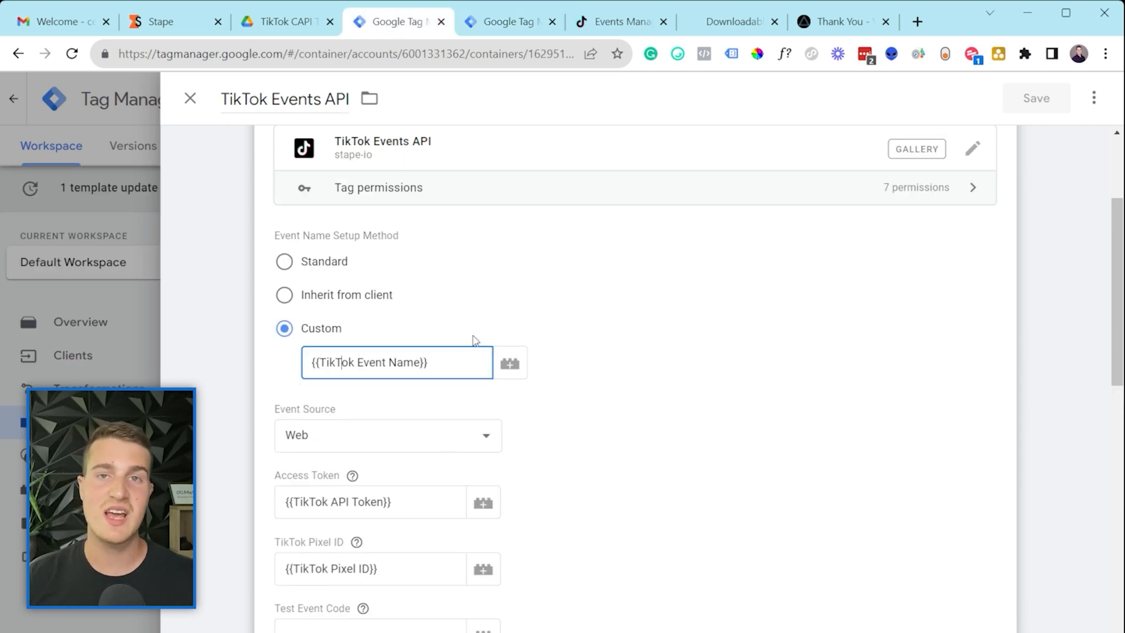
# Step: Expand Page Data and Common Event Data Override to show Event ID set to {{Event ID}}
pyautogui.scroll(-2, 422, 425)
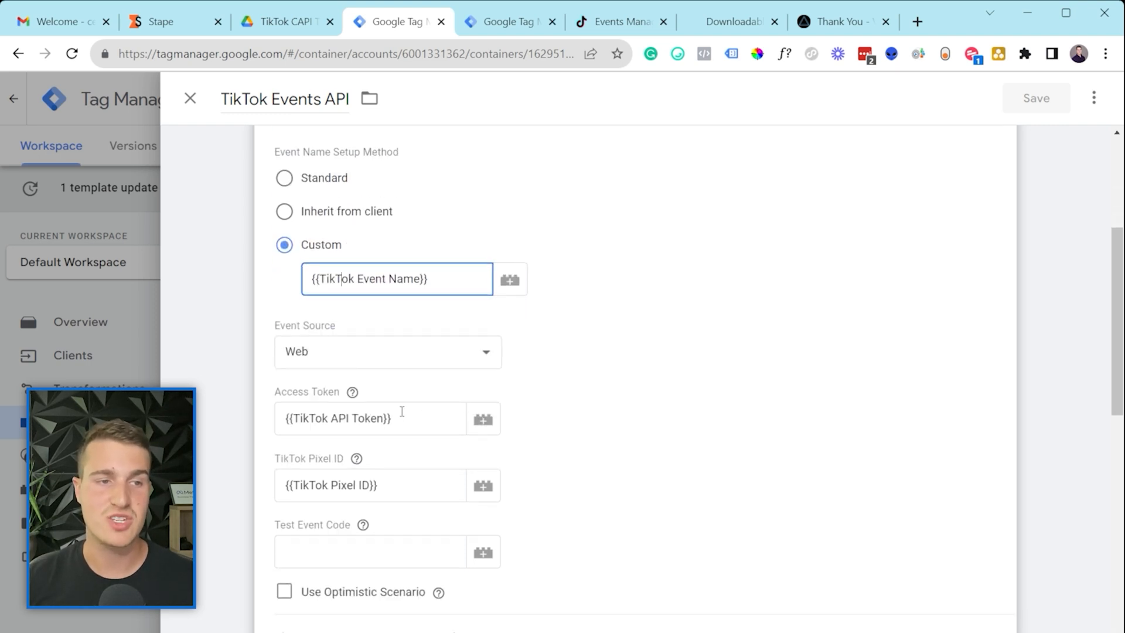
pyautogui.click(687, 432)
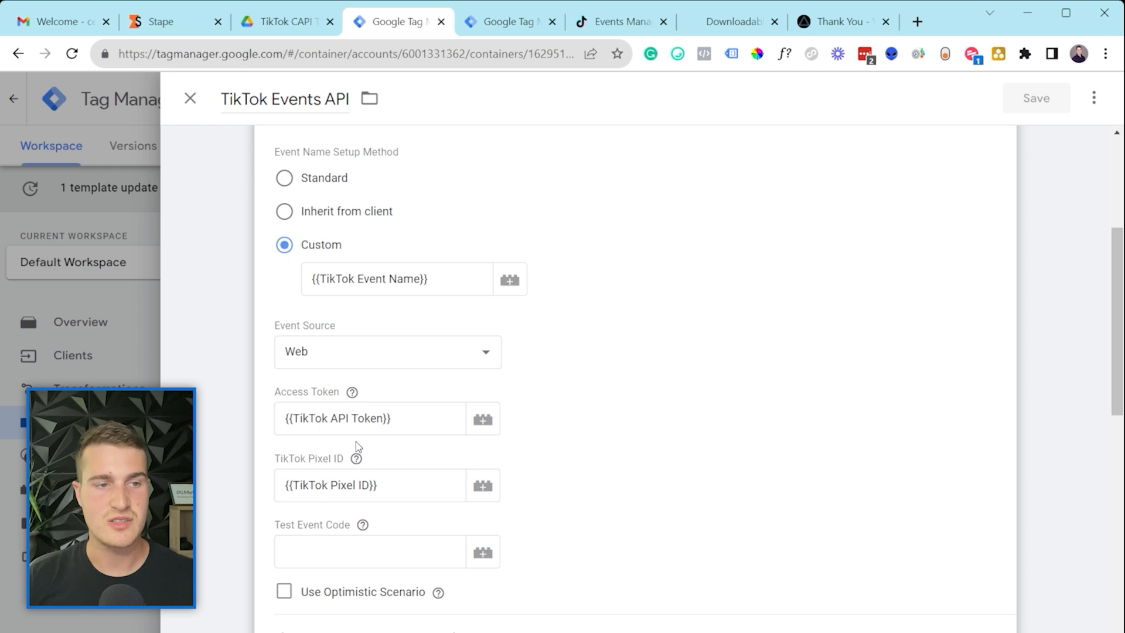
pyautogui.scroll(-4, 356, 428)
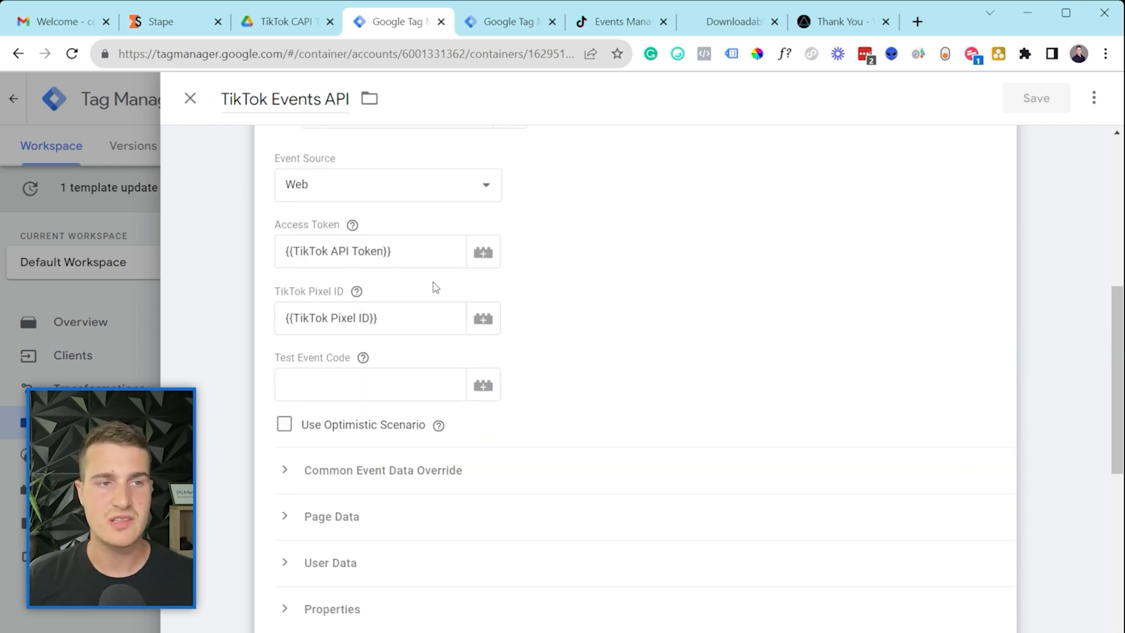
pyautogui.scroll(-2, 390, 315)
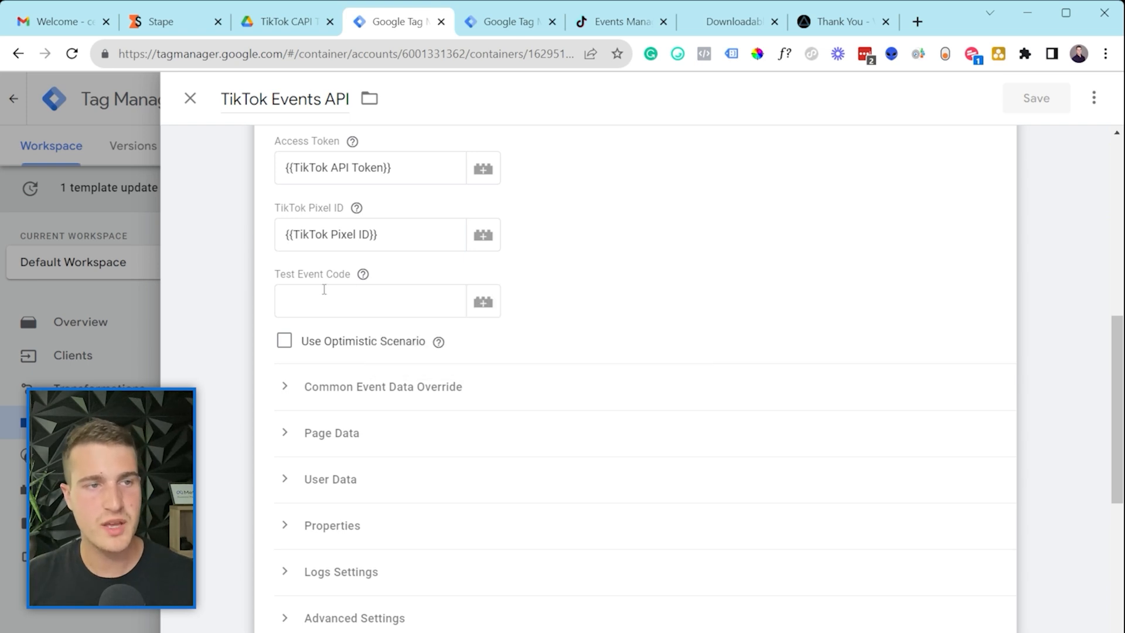
pyautogui.moveTo(363, 275)
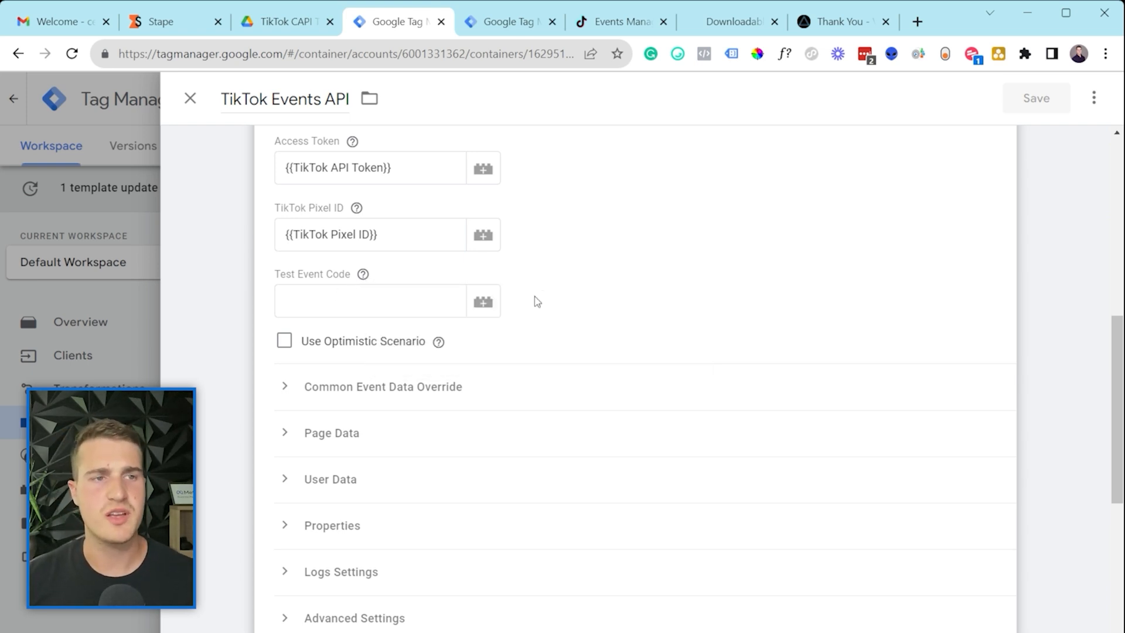
pyautogui.scroll(-2, 406, 352)
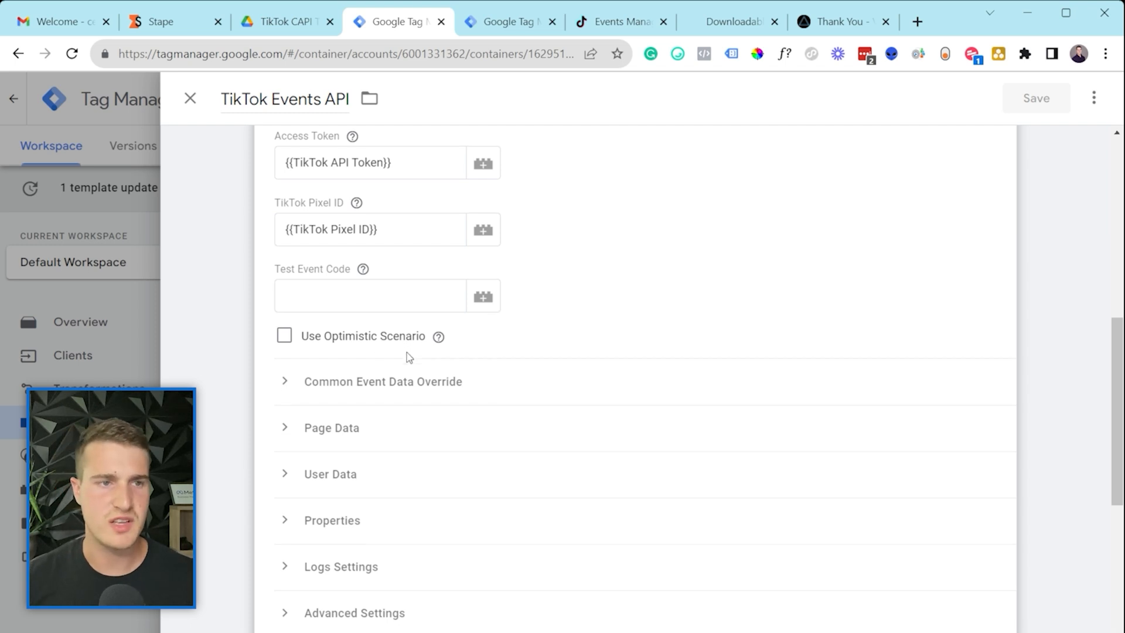
pyautogui.click(354, 366)
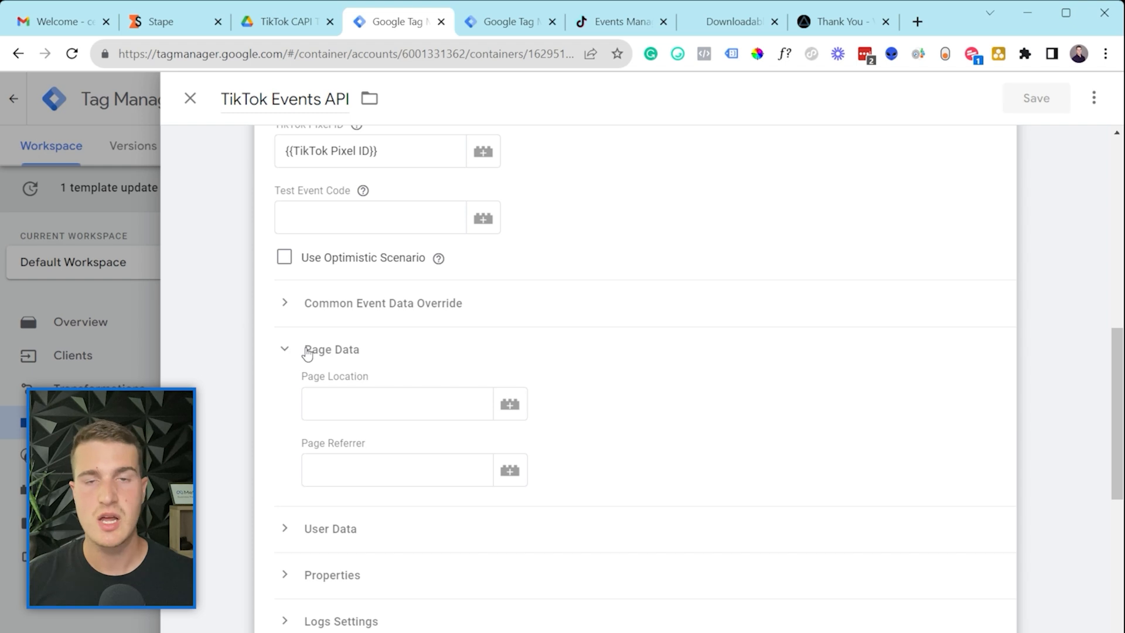
pyautogui.click(359, 313)
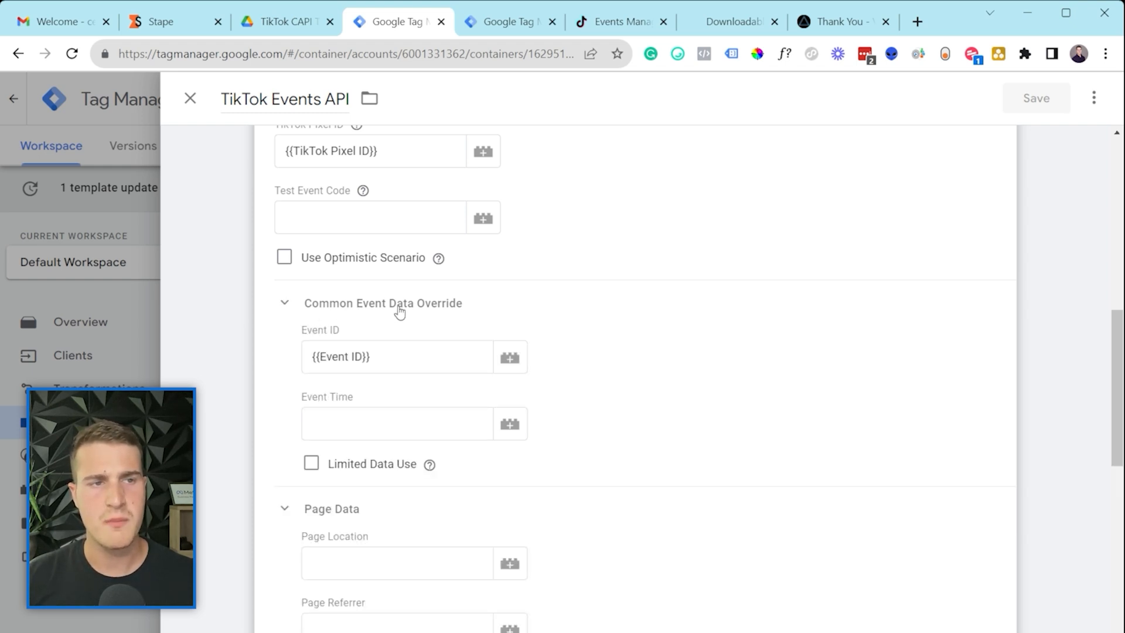
pyautogui.moveTo(381, 354); pyautogui.dragTo(309, 370)
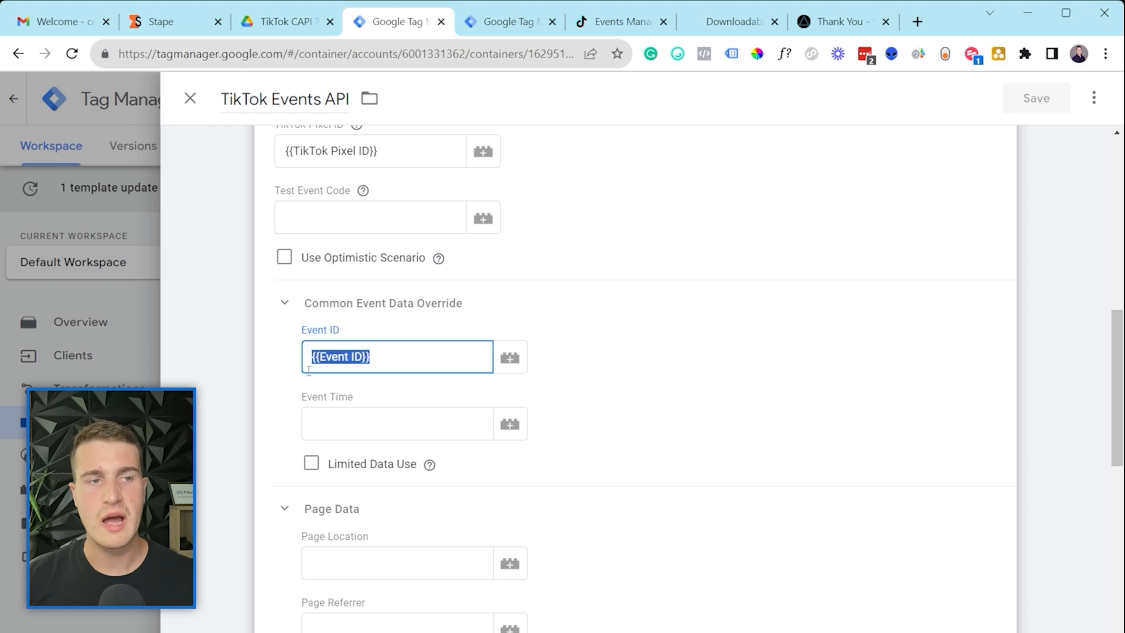
pyautogui.click(353, 357)
# Step: Compare it with GA4 - Lead's event_id parameter, {{Unique Event ID}}, then return to the TikTok tag
pyautogui.click(482, 31)
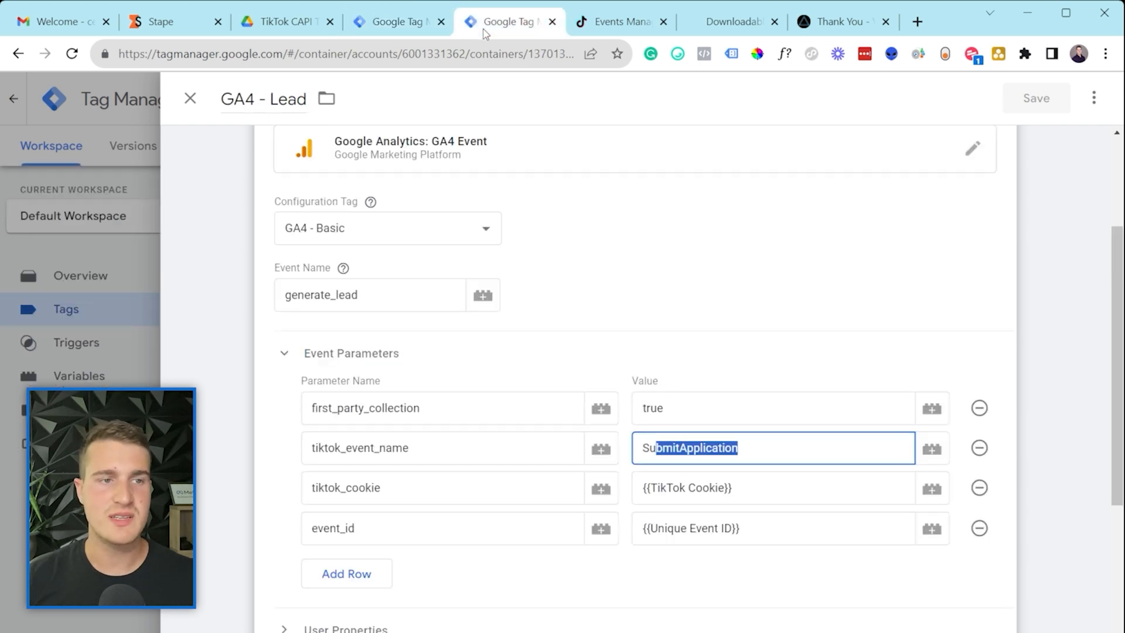
pyautogui.moveTo(382, 522); pyautogui.dragTo(311, 527)
pyautogui.click(467, 527)
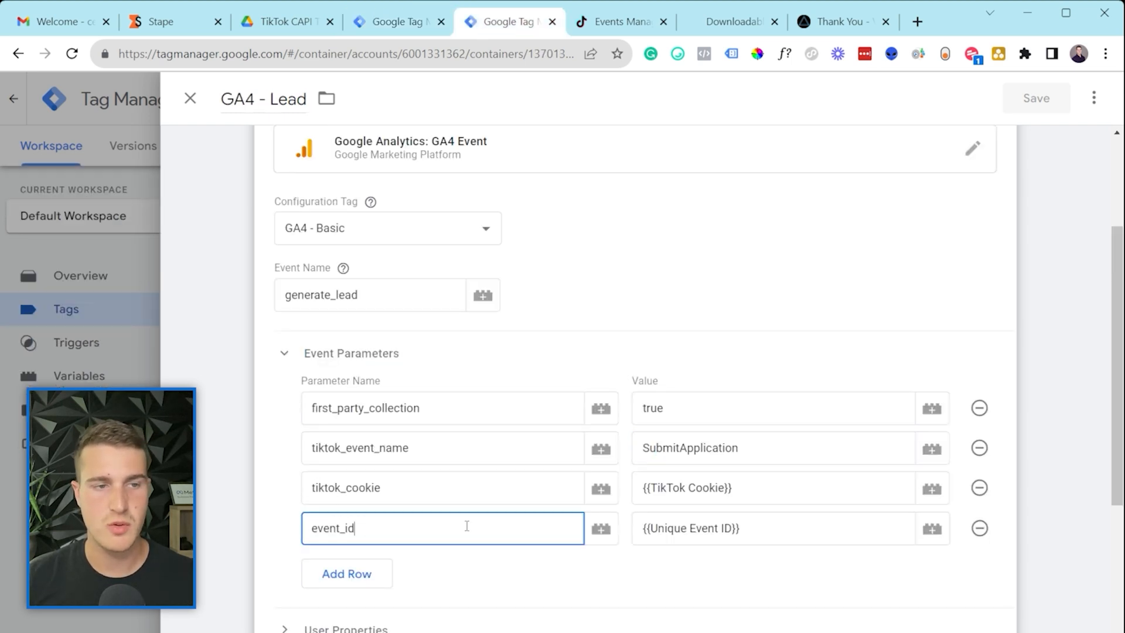
pyautogui.moveTo(681, 529); pyautogui.dragTo(723, 534)
pyautogui.click(764, 534)
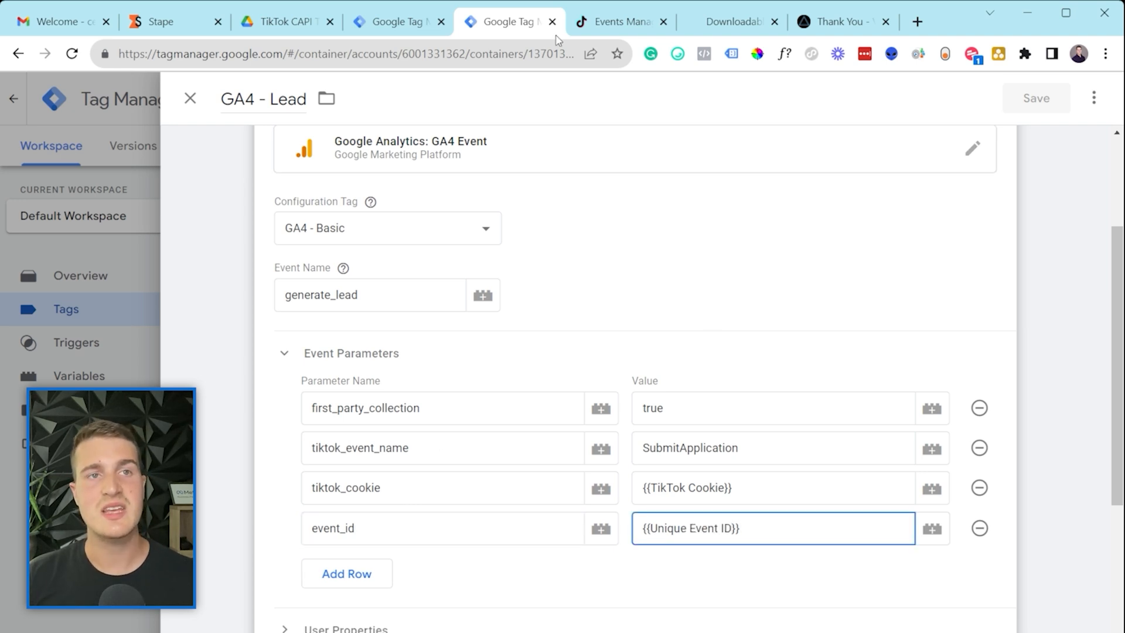
pyautogui.click(390, 21)
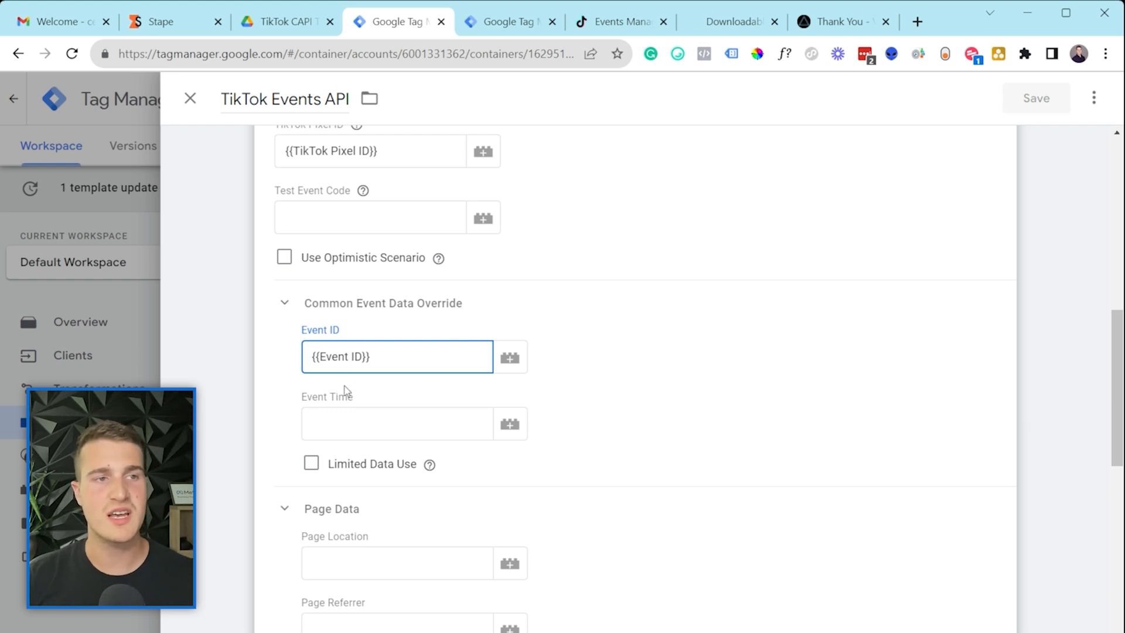
# Step: Select the {{Event ID}} value, expand User Data, then switch to the web GA4 - Lead tag
pyautogui.click(528, 208)
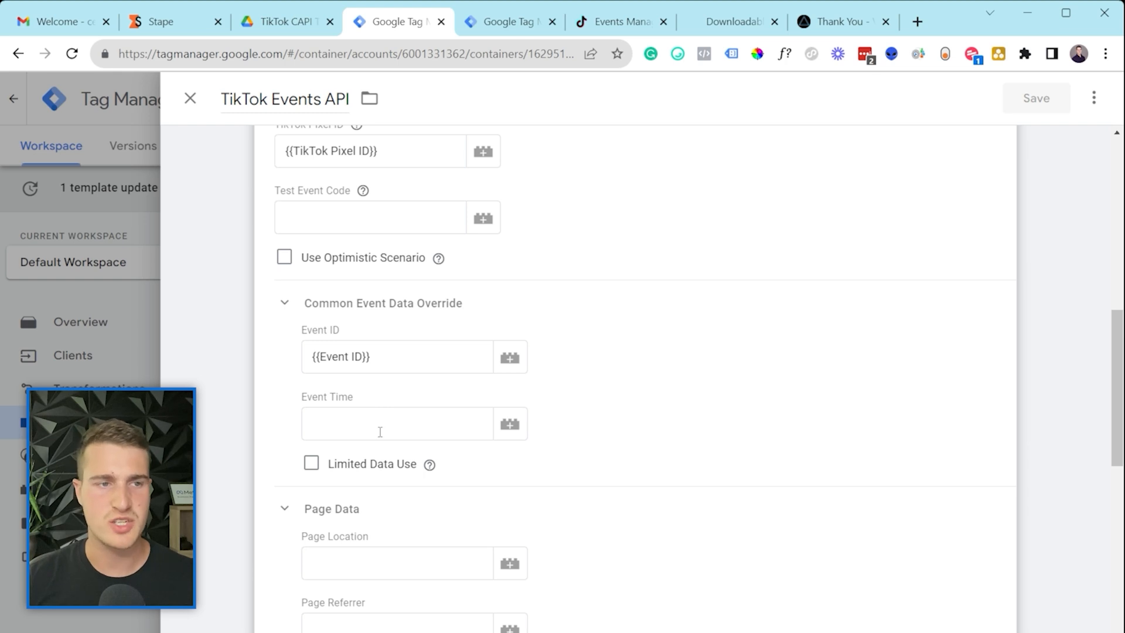
pyautogui.moveTo(385, 355); pyautogui.dragTo(304, 350)
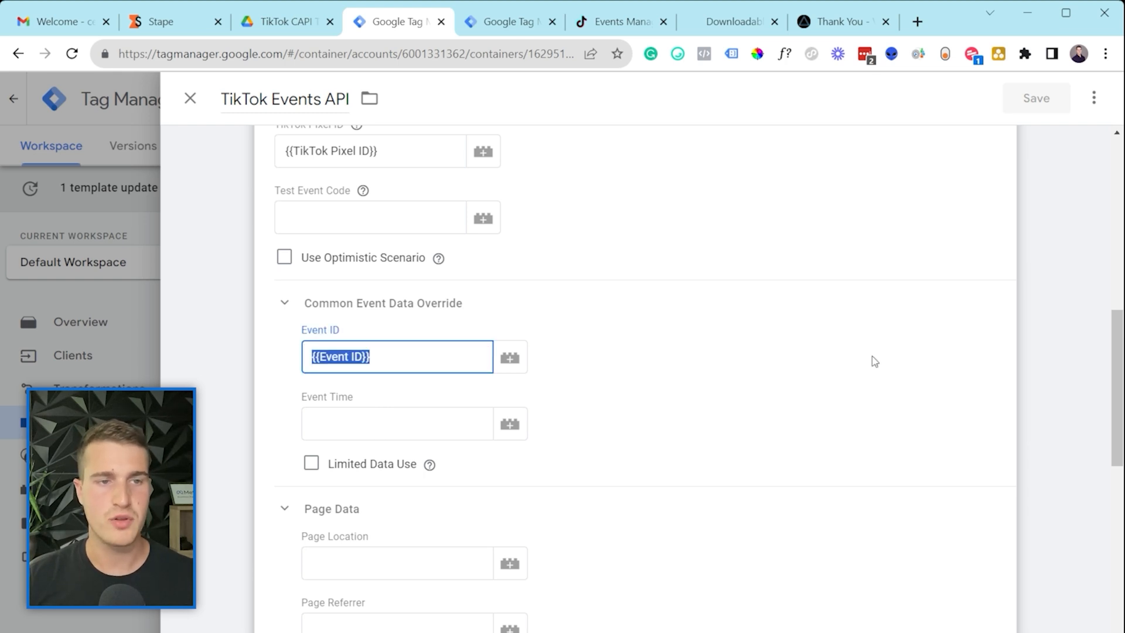
pyautogui.scroll(-5, 670, 354)
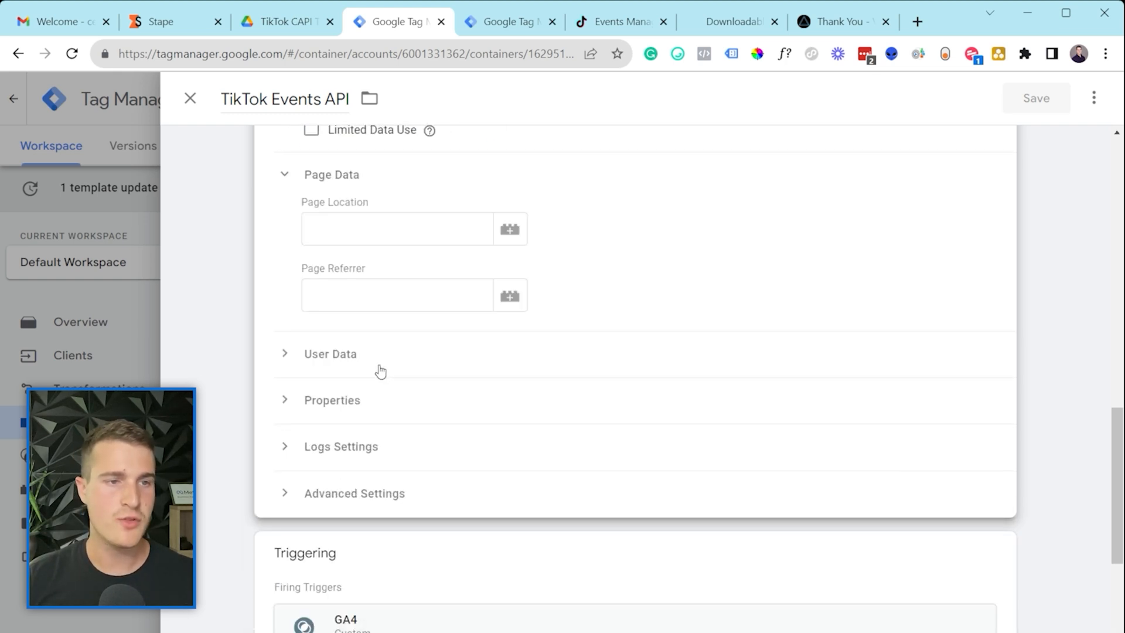
pyautogui.click(359, 358)
pyautogui.scroll(-2, 359, 361)
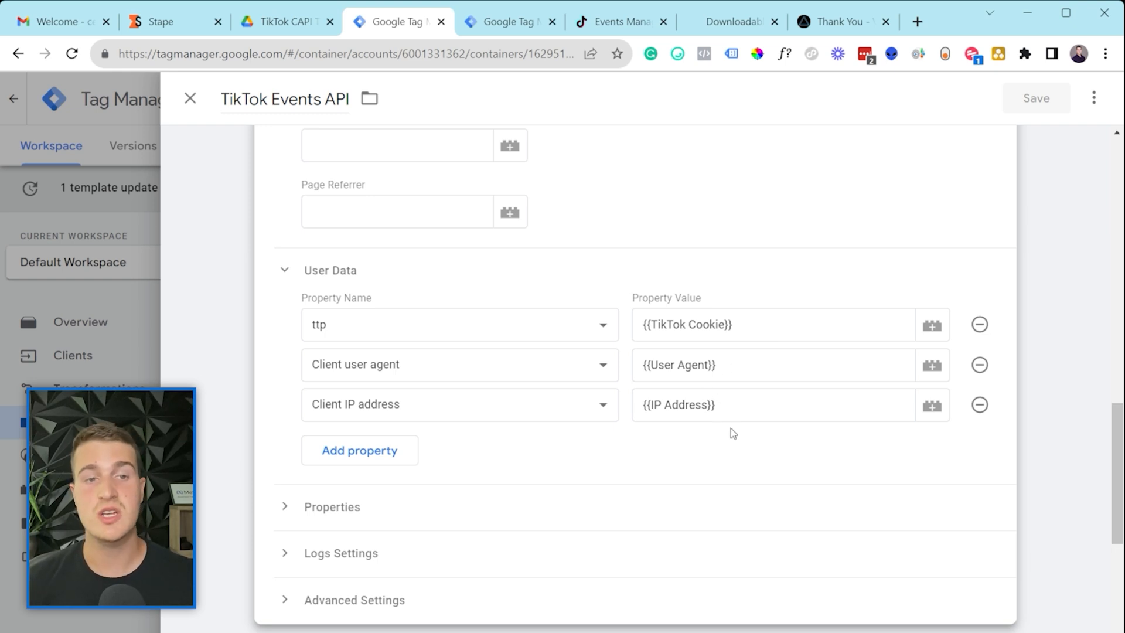
pyautogui.scroll(10, 581, 403)
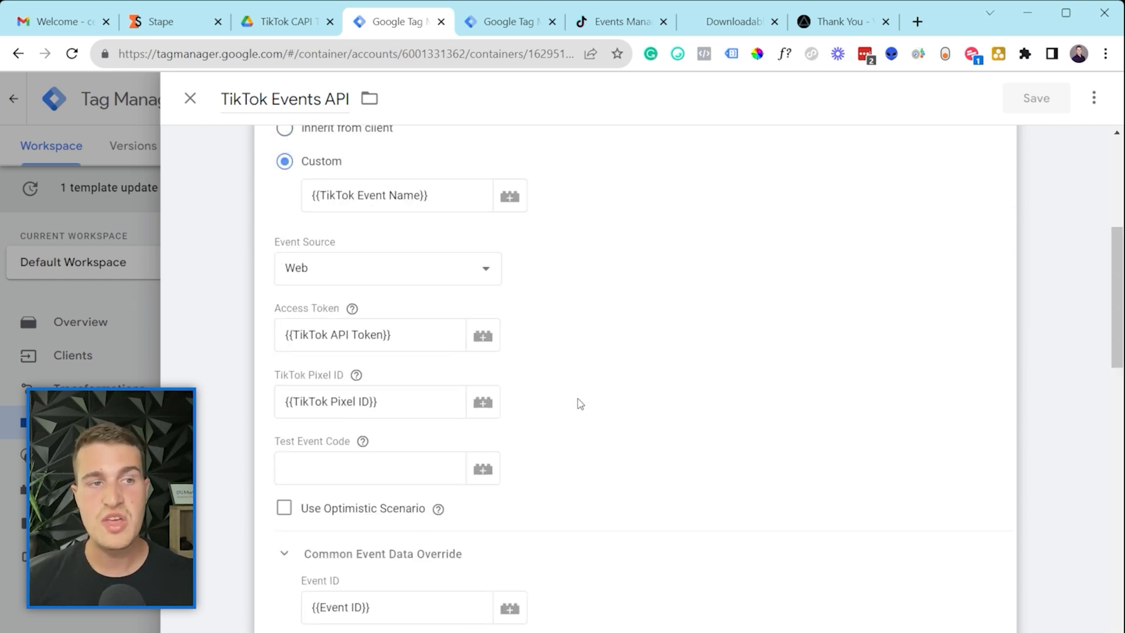
pyautogui.scroll(5, 580, 403)
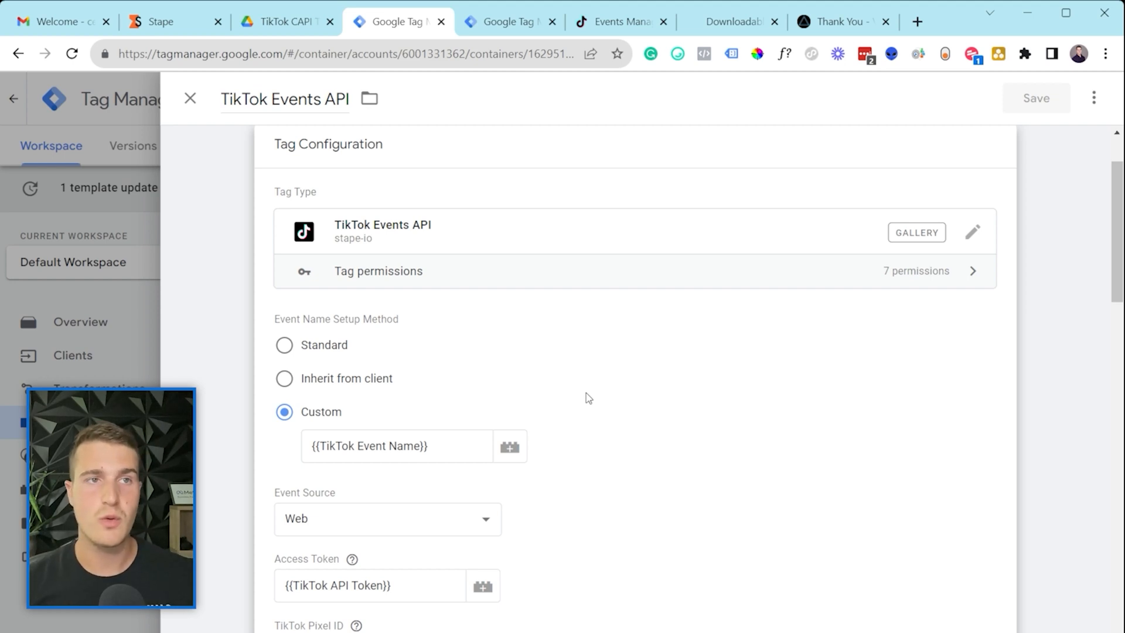
pyautogui.click(509, 24)
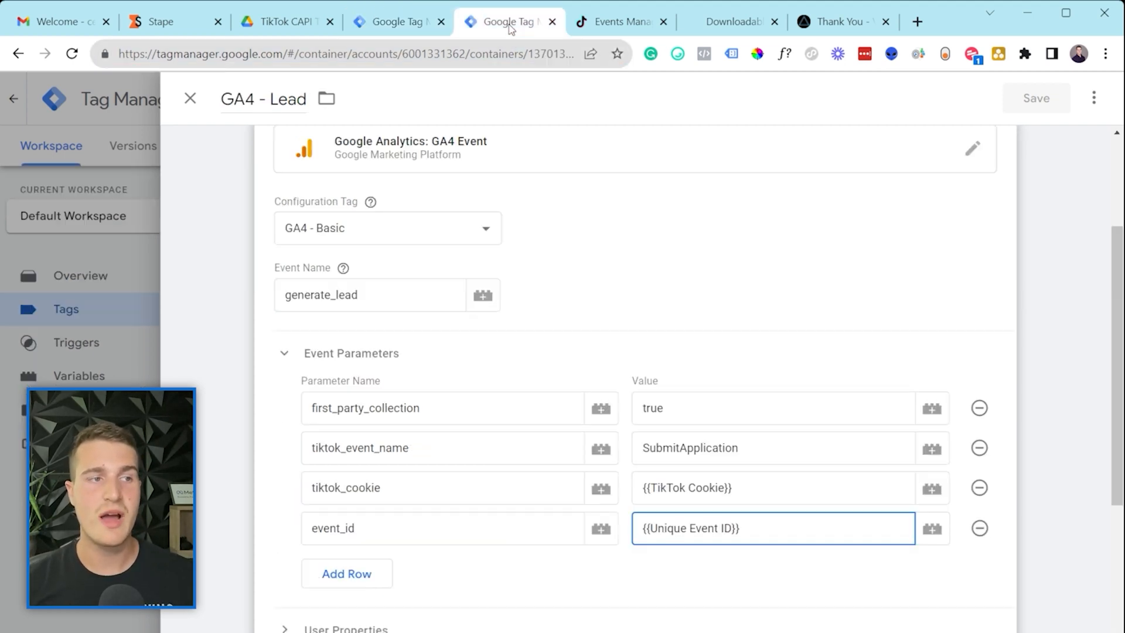
# Step: Close GA4 - Lead and read through the TikTok - Base Code tag's HTML script
pyautogui.click(174, 277)
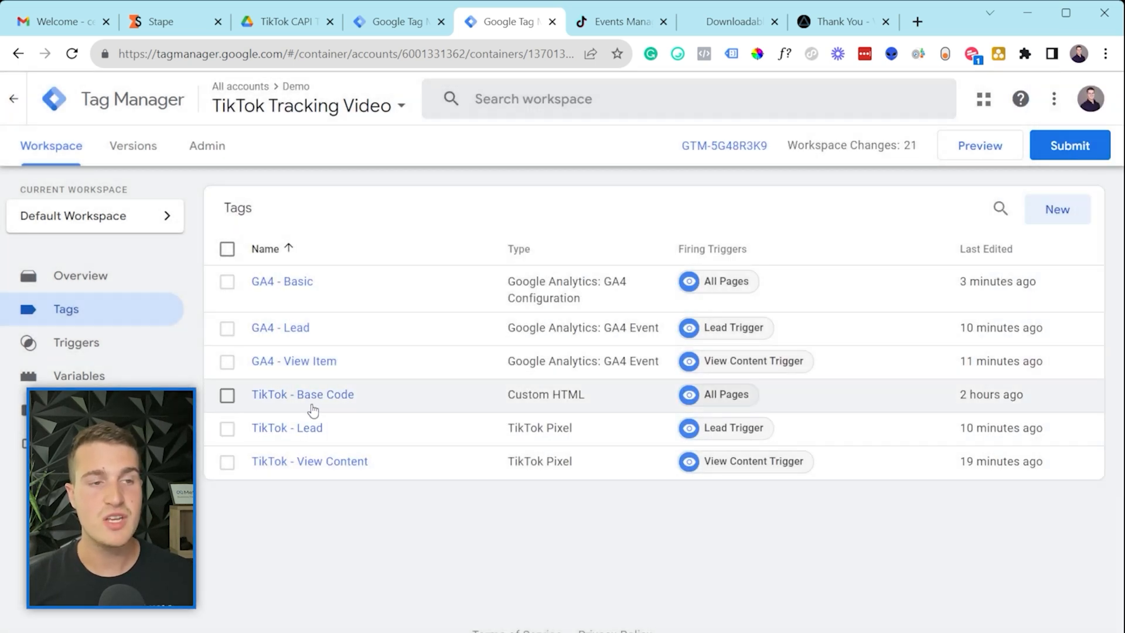
pyautogui.click(311, 404)
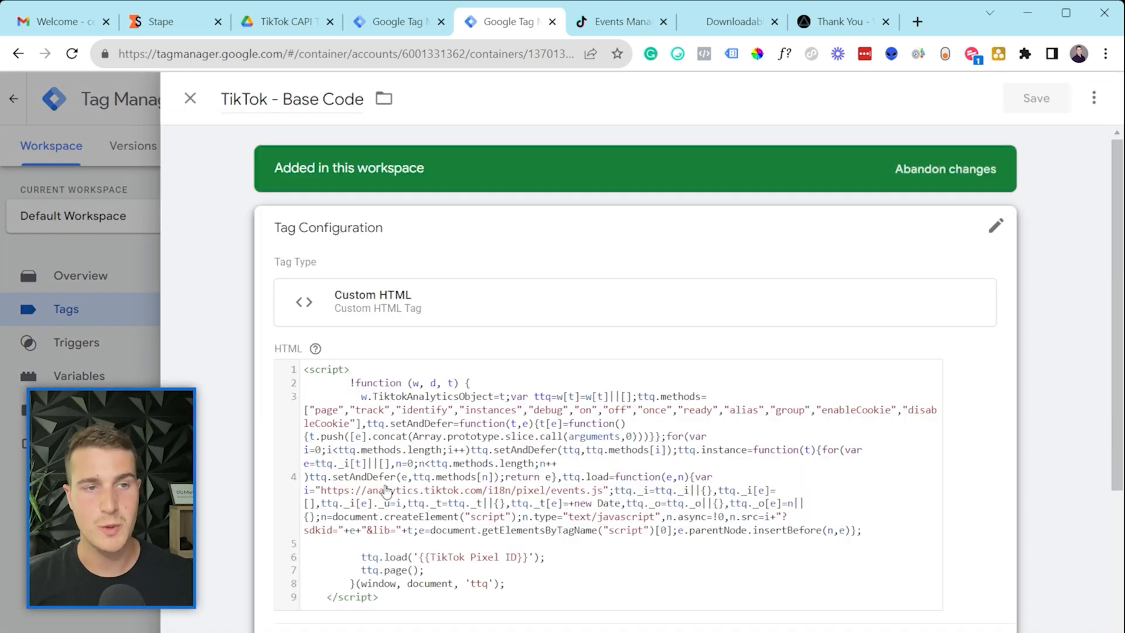
pyautogui.scroll(-1, 387, 492)
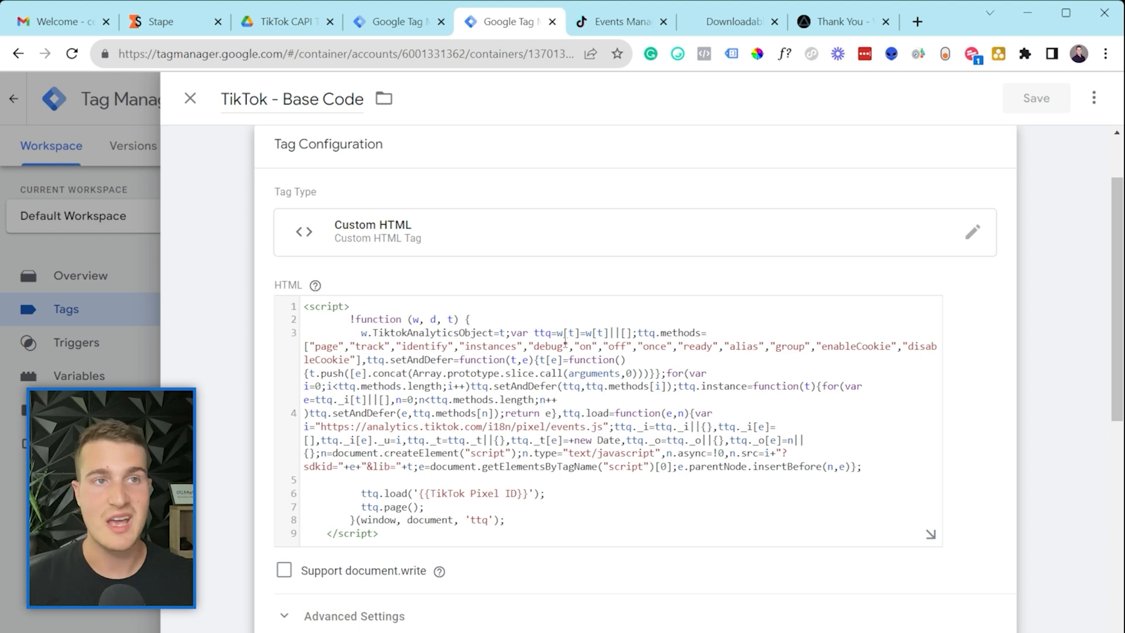
pyautogui.click(398, 22)
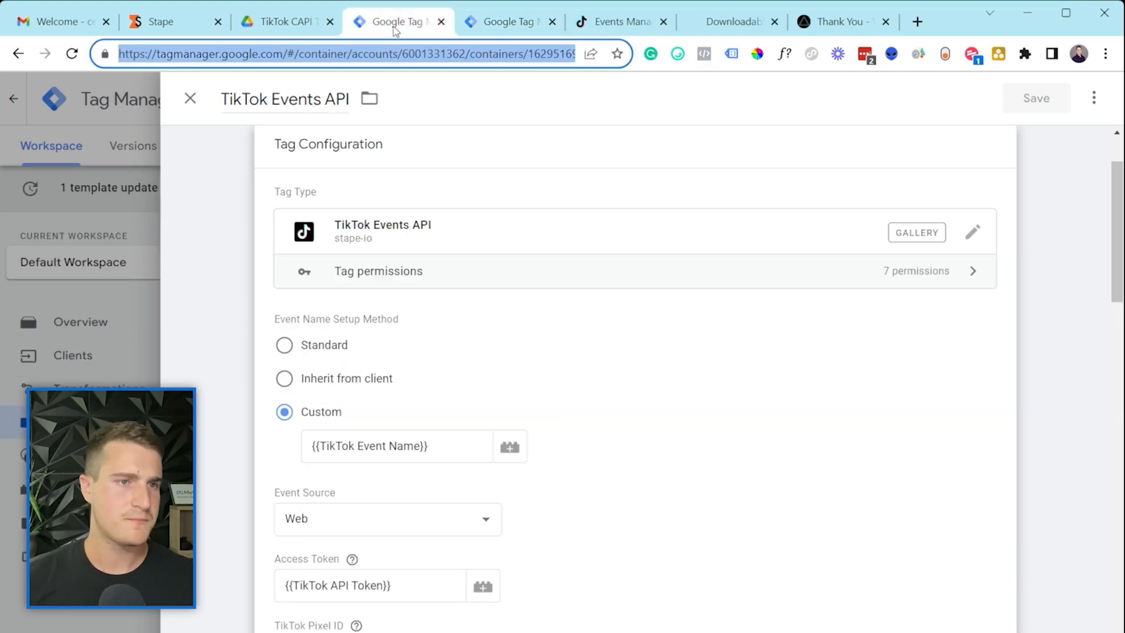
# Step: Scroll through the TikTok Events API tag's settings and close its editor
pyautogui.scroll(-10, 471, 447)
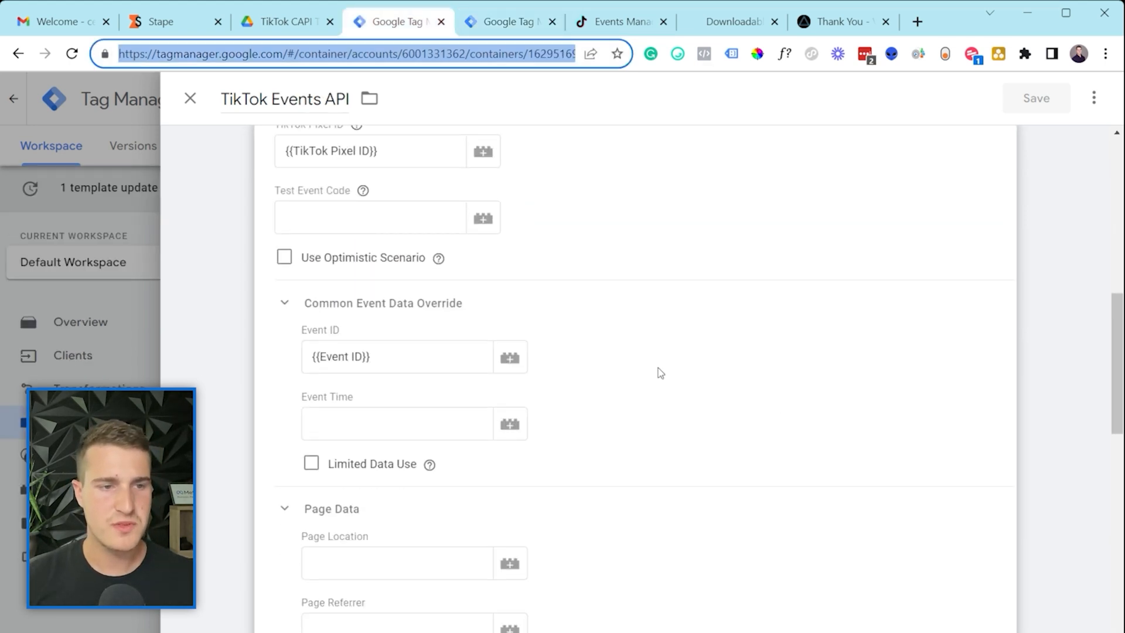
pyautogui.scroll(-3, 568, 463)
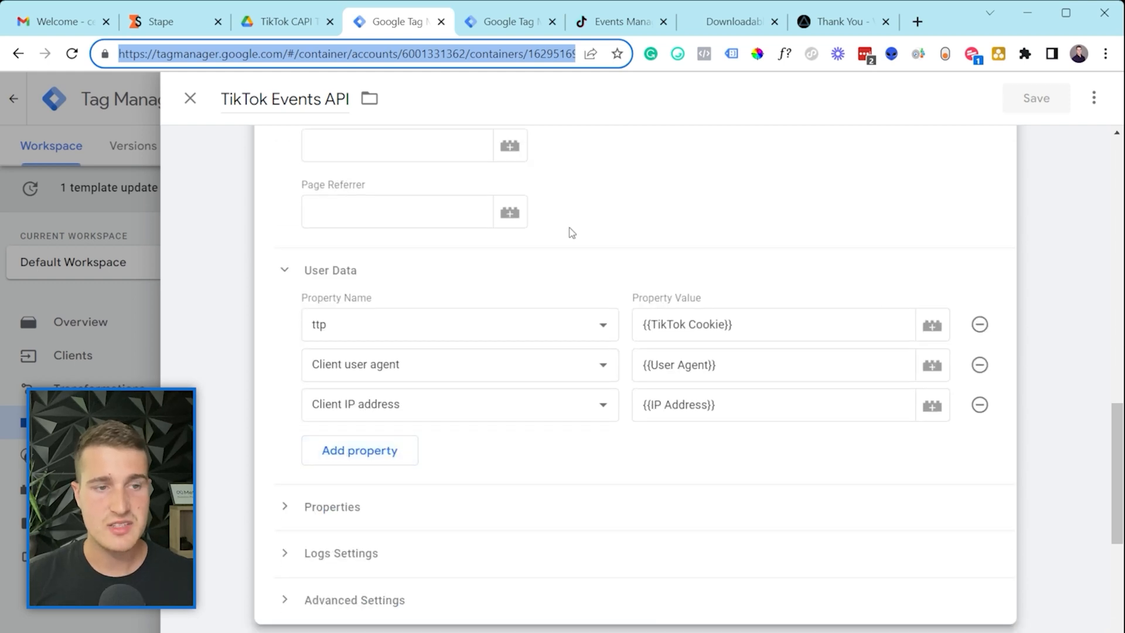
pyautogui.click(712, 225)
pyautogui.scroll(12, 454, 455)
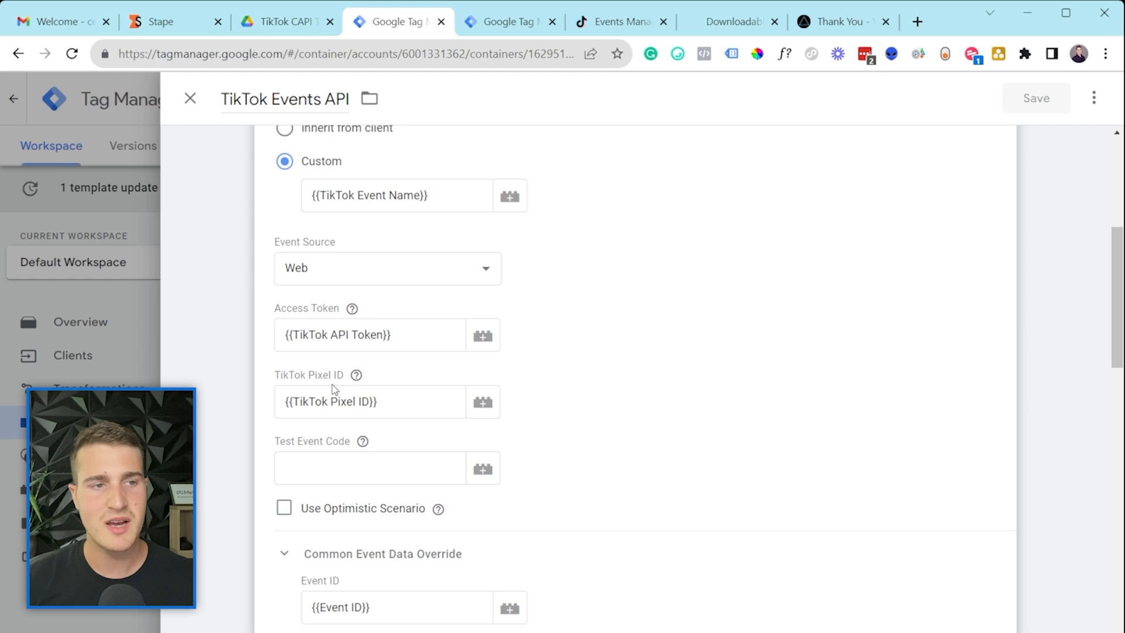
pyautogui.scroll(-18, 410, 408)
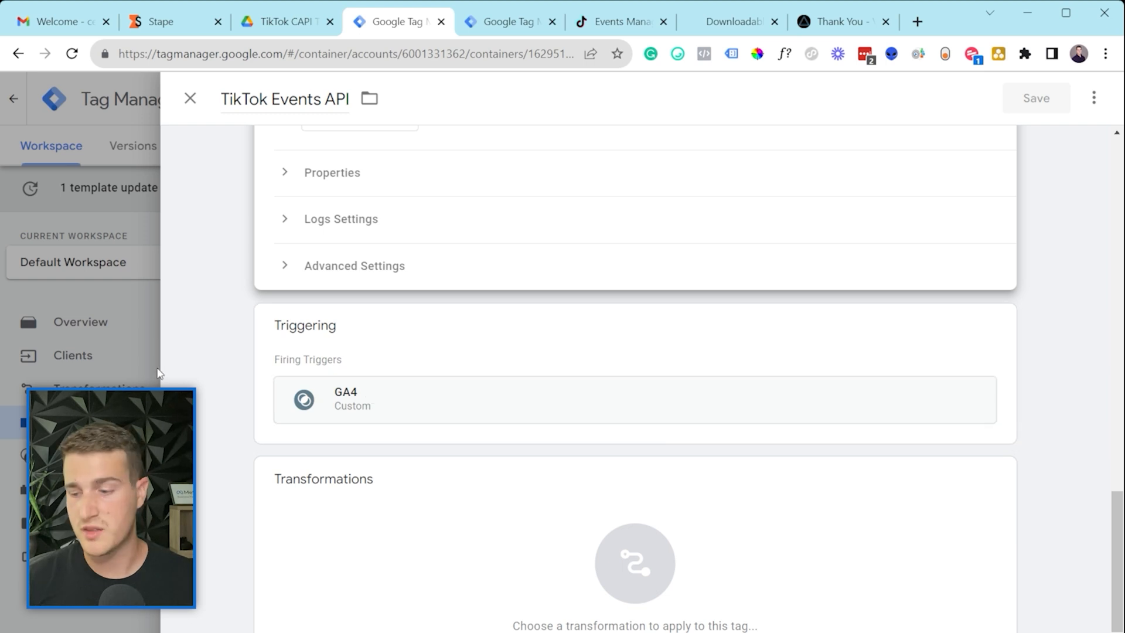
pyautogui.click(25, 417)
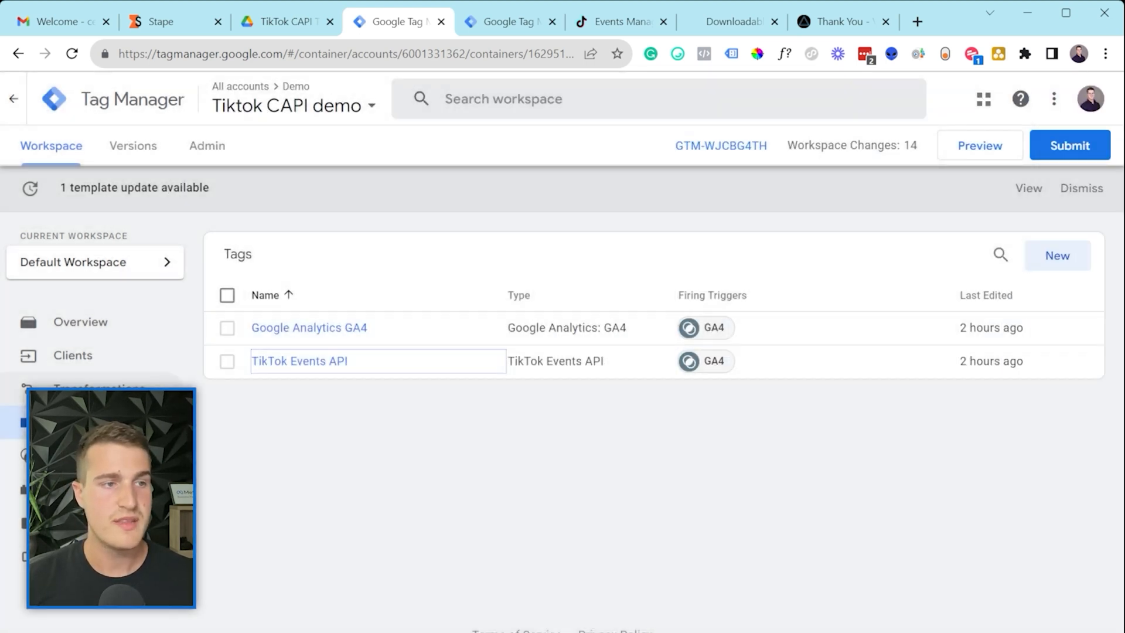
# Step: Review the server container's GA4 client and GA4 trigger configurations
pyautogui.click(92, 359)
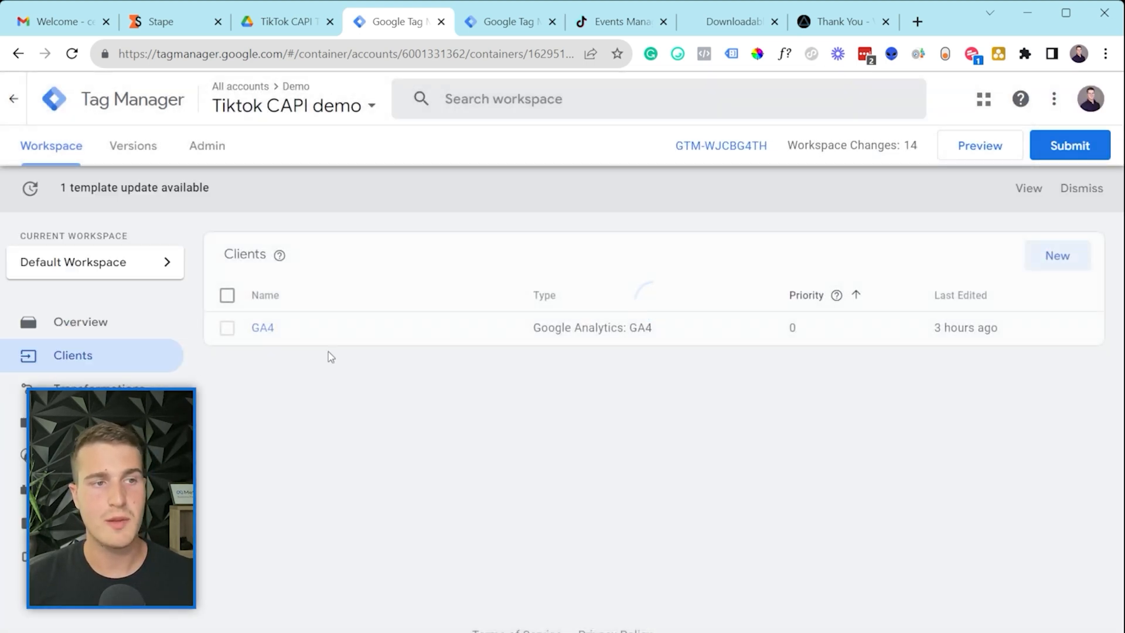
pyautogui.click(258, 329)
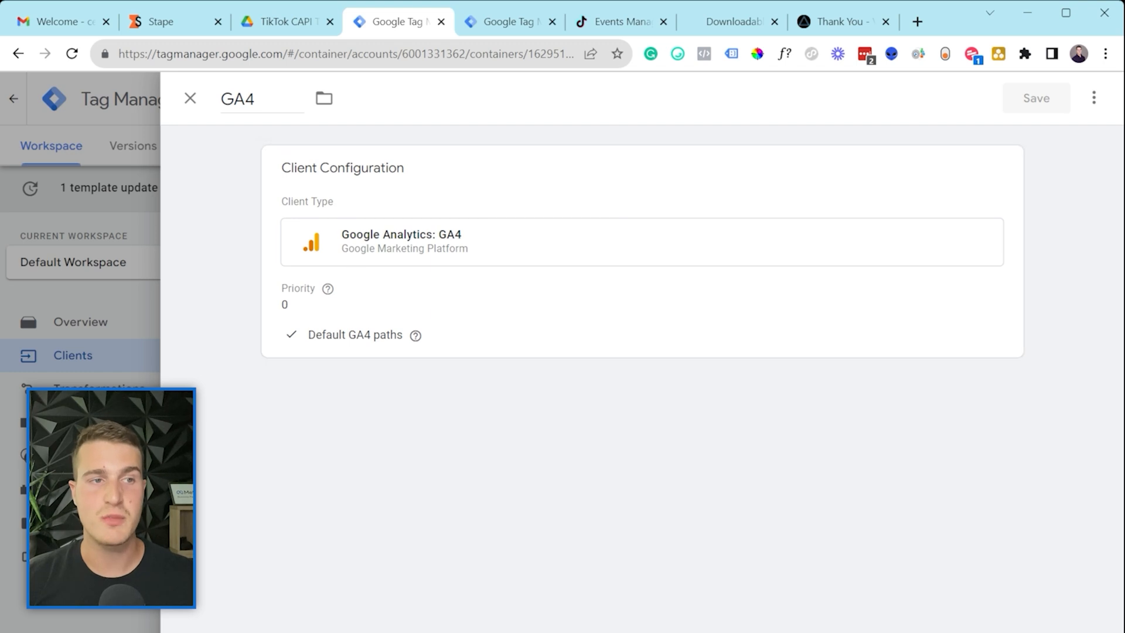
pyautogui.click(81, 422)
pyautogui.click(81, 423)
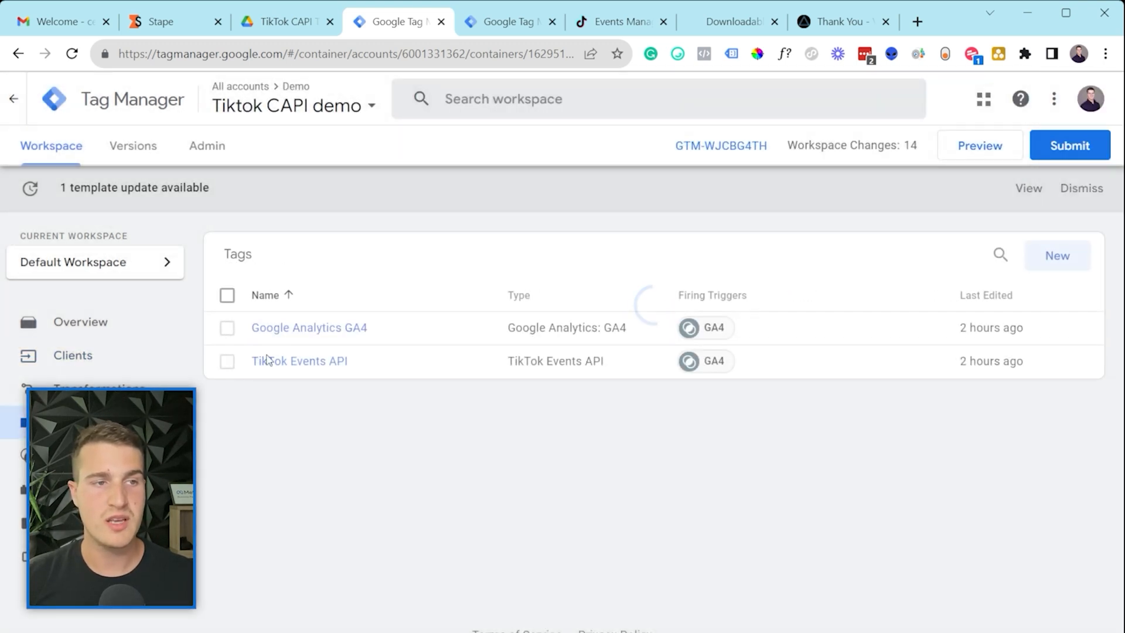
pyautogui.click(694, 361)
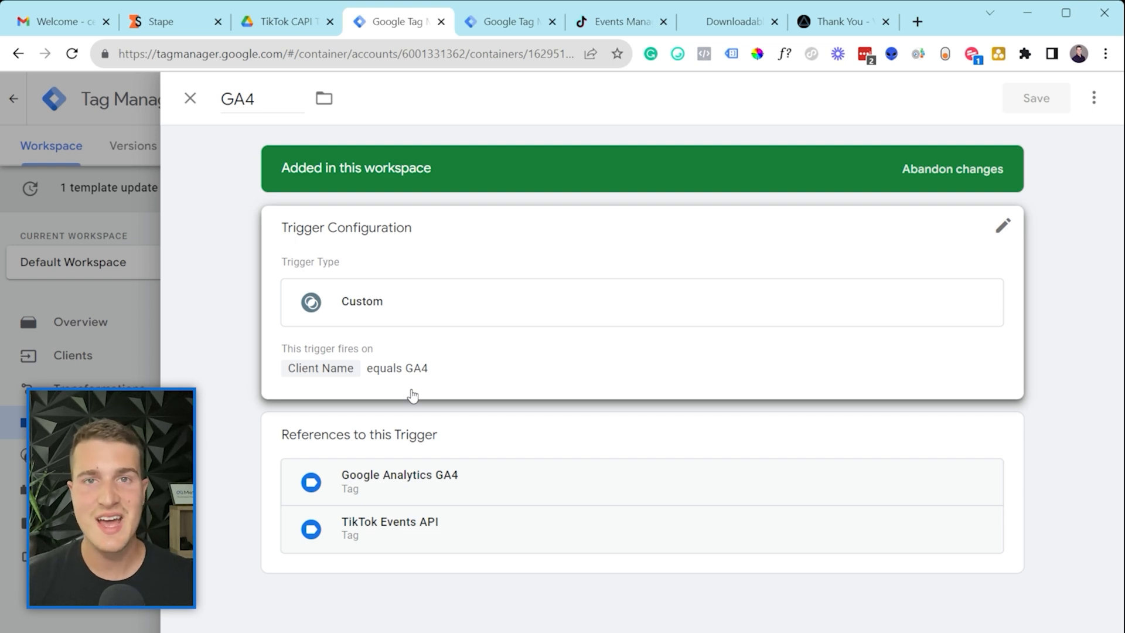
pyautogui.click(40, 364)
pyautogui.click(72, 358)
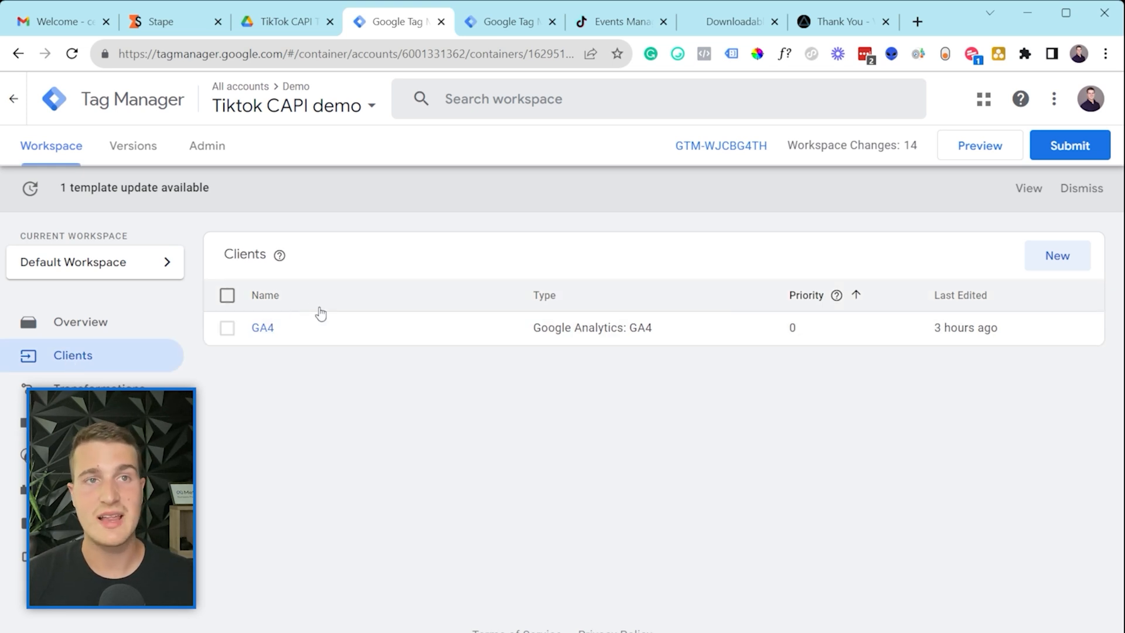
# Step: Close the web TikTok - Base Code editor and launch Preview of the Tiktok CAPI demo server container
pyautogui.click(504, 21)
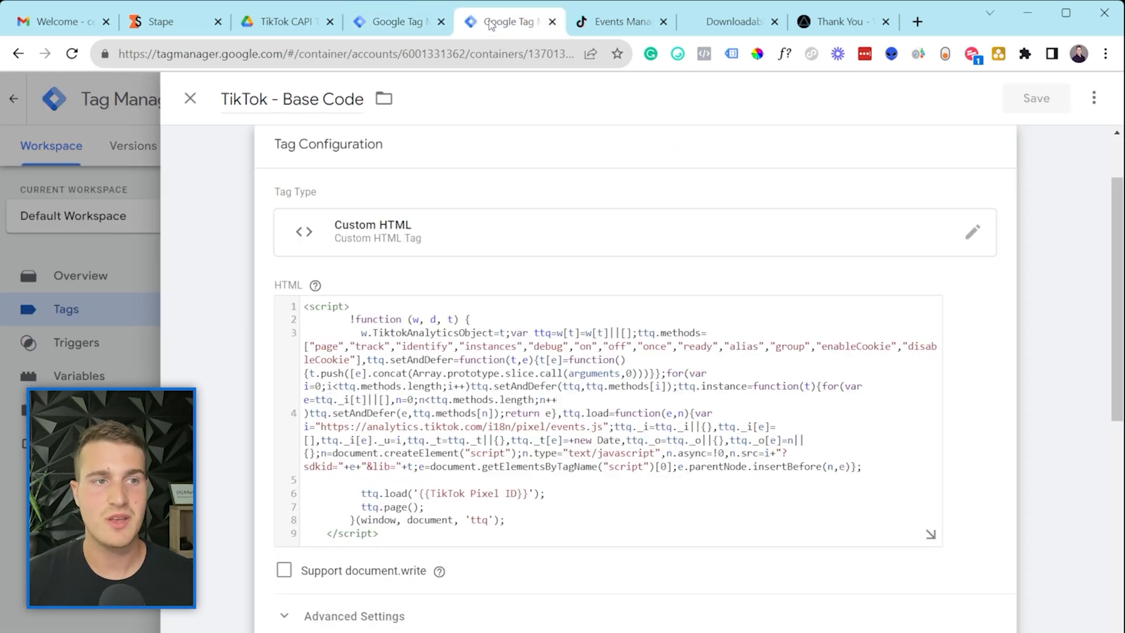
pyautogui.click(69, 270)
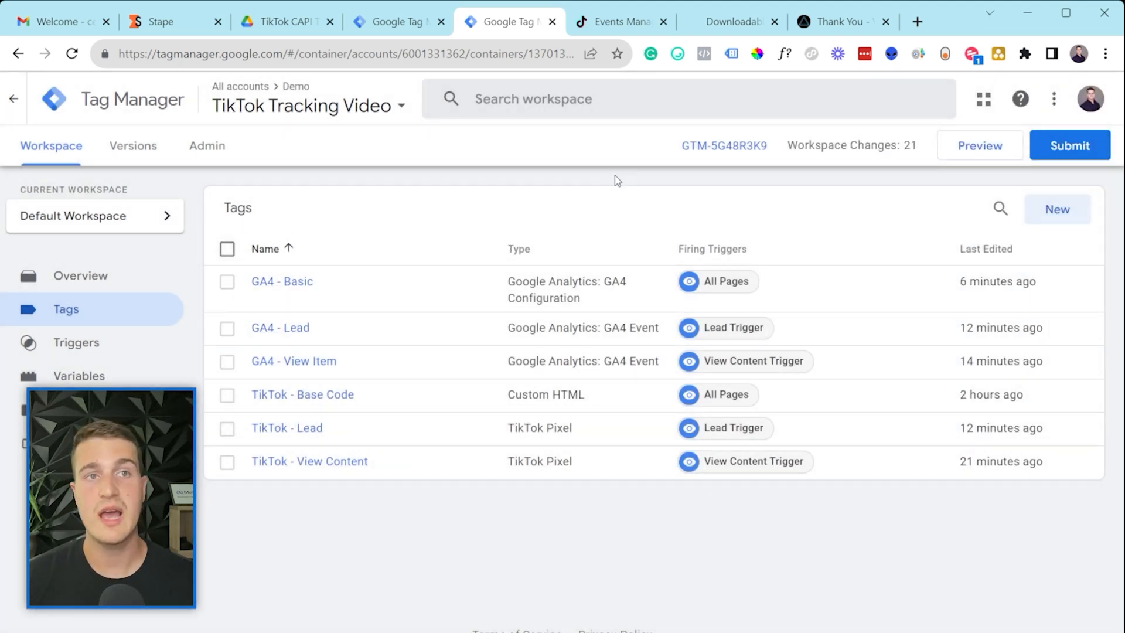
pyautogui.click(404, 21)
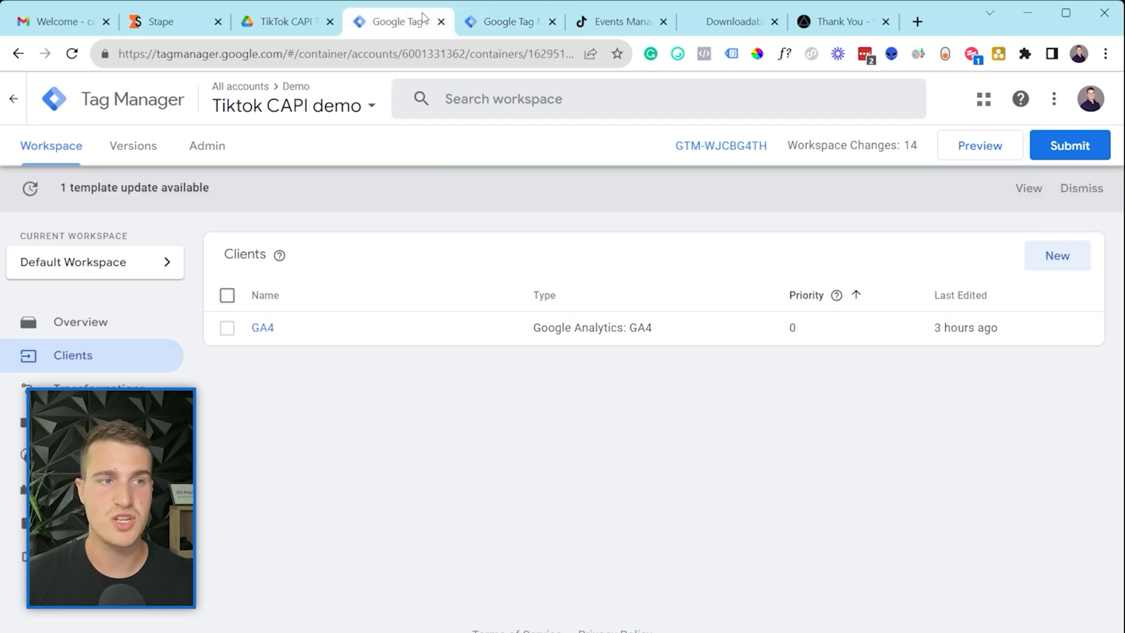
pyautogui.click(70, 422)
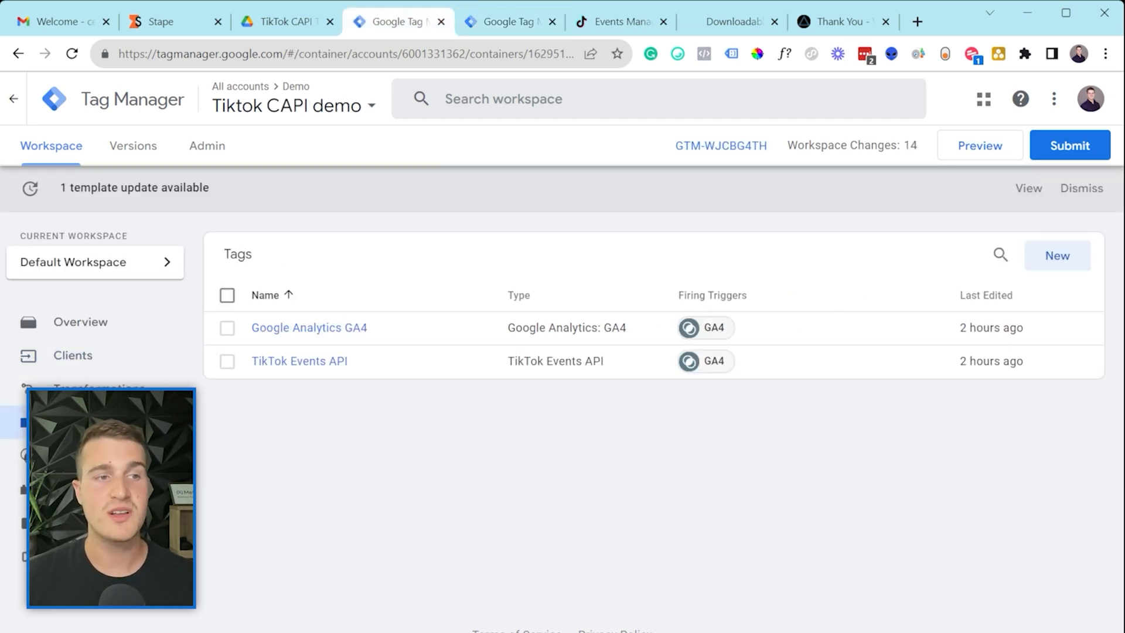
pyautogui.click(227, 327)
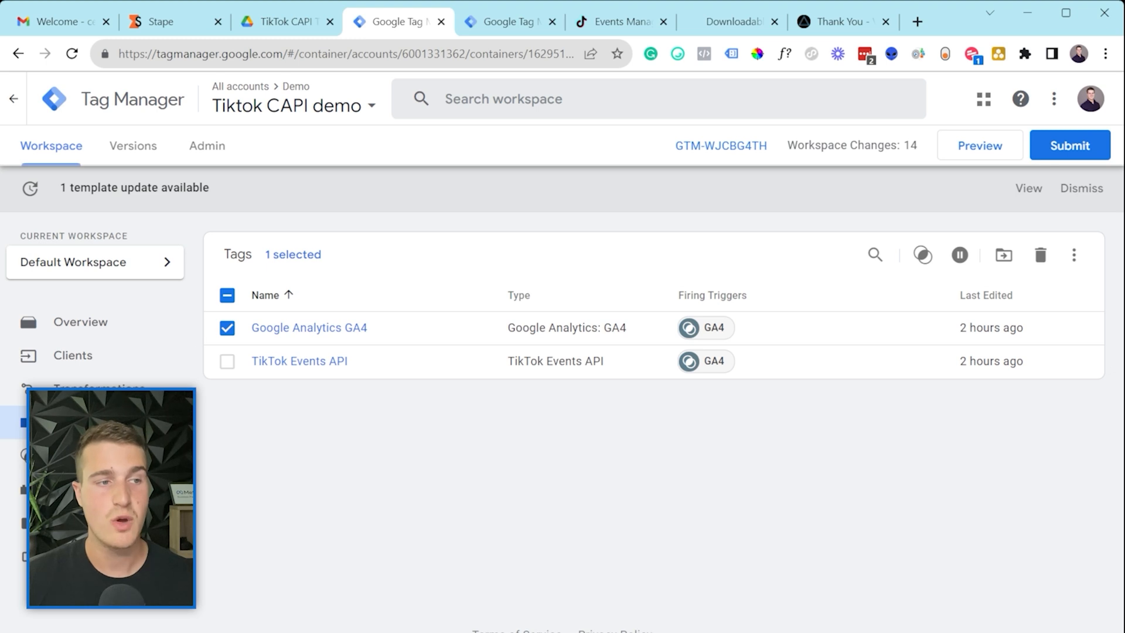
pyautogui.click(126, 350)
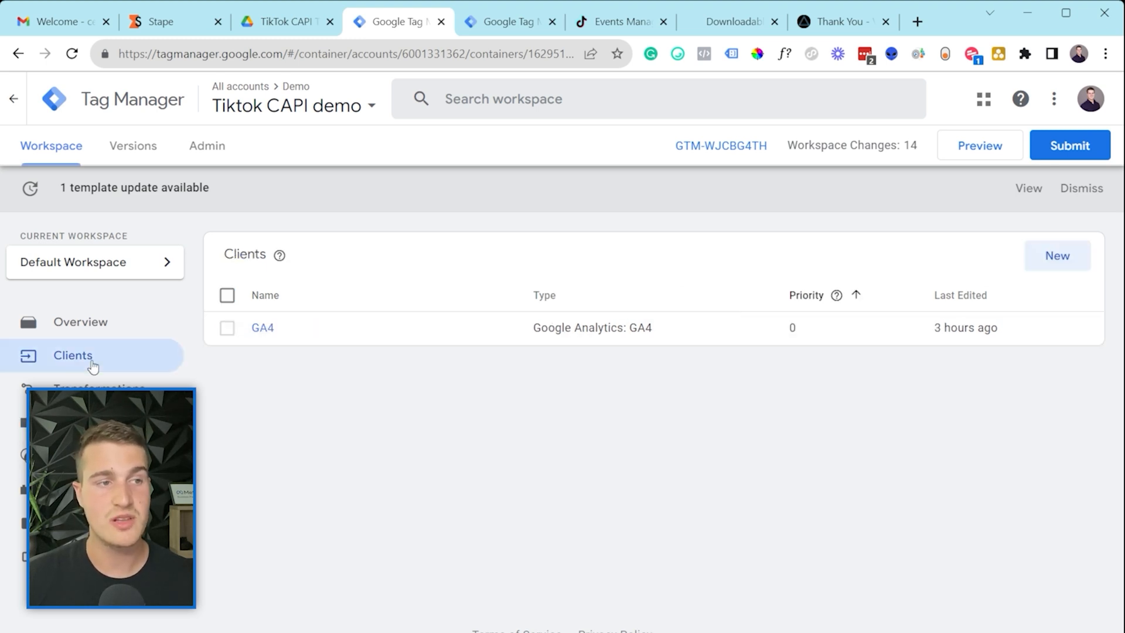
pyautogui.click(70, 422)
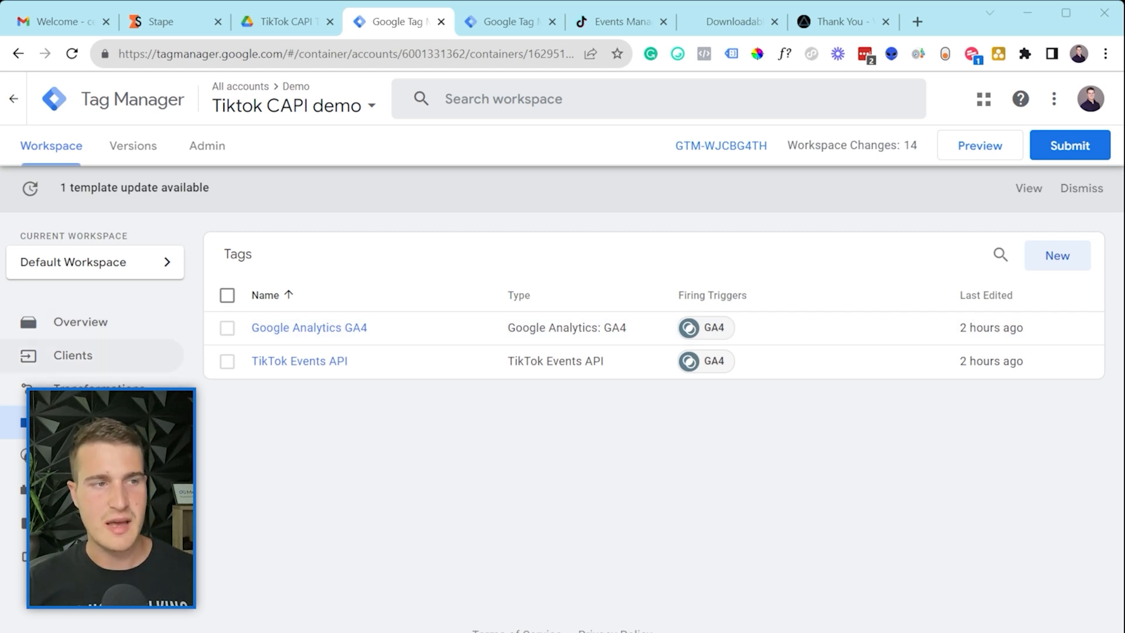
pyautogui.click(974, 153)
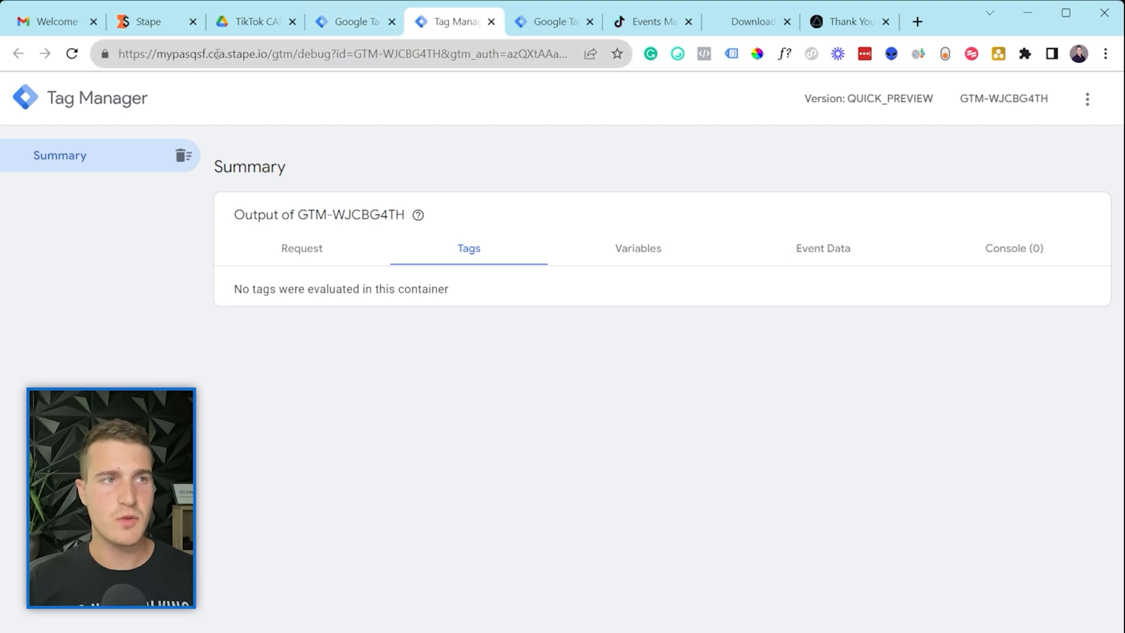
# Step: Check the Stape server domain in the debug URL and glance at the container's Admin settings
pyautogui.click(168, 53)
pyautogui.moveTo(167, 53); pyautogui.dragTo(118, 56)
pyautogui.click(239, 53)
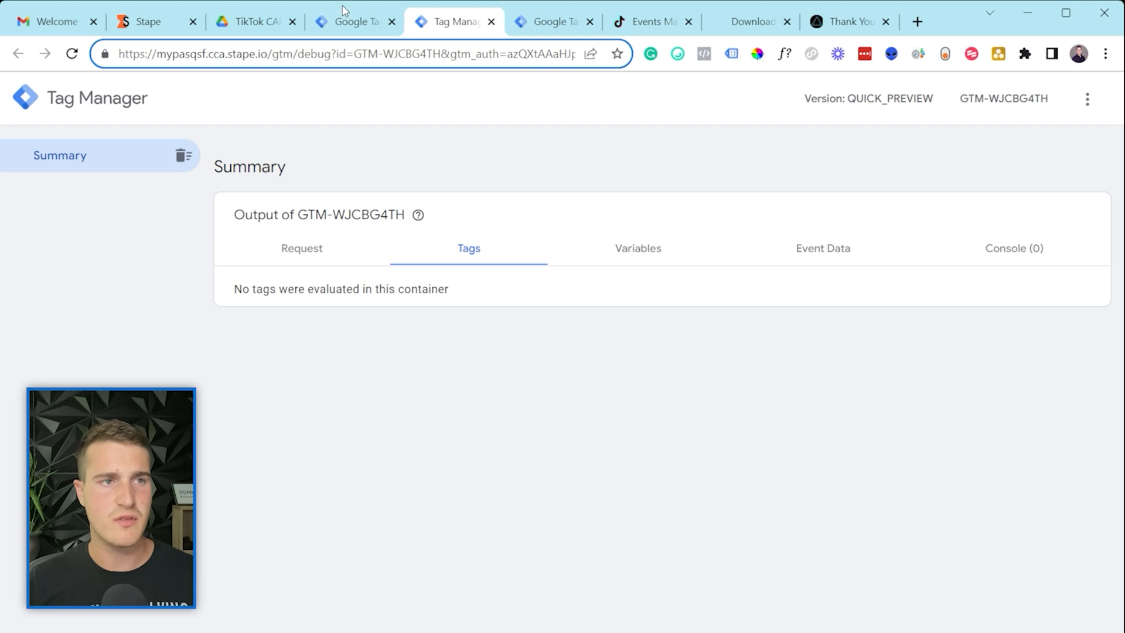
pyautogui.click(341, 21)
pyautogui.click(218, 156)
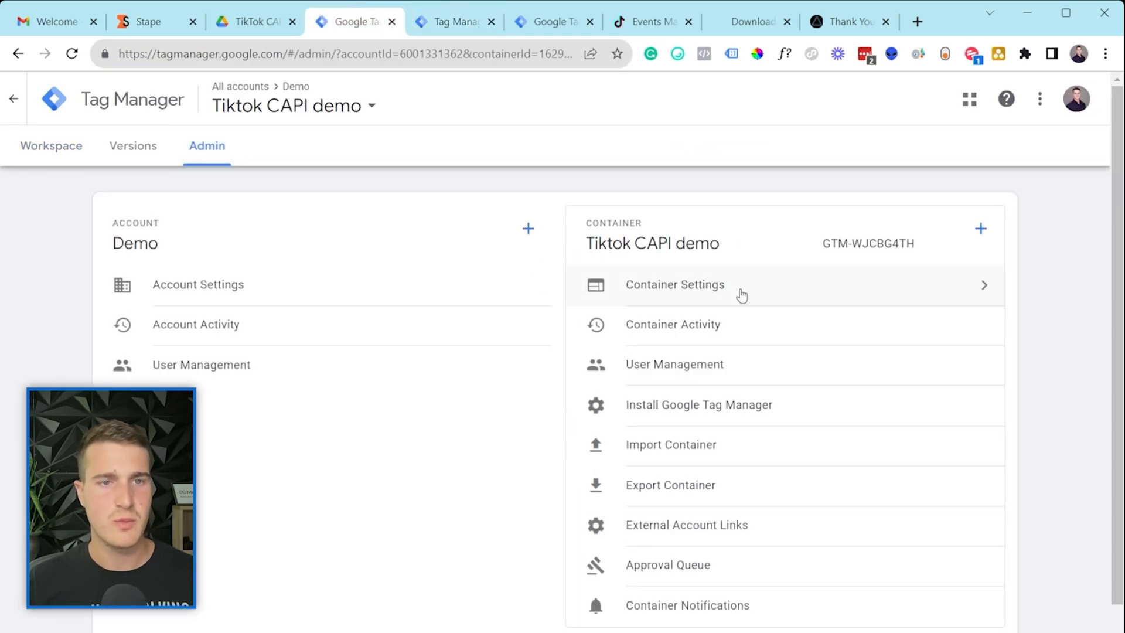
pyautogui.click(445, 14)
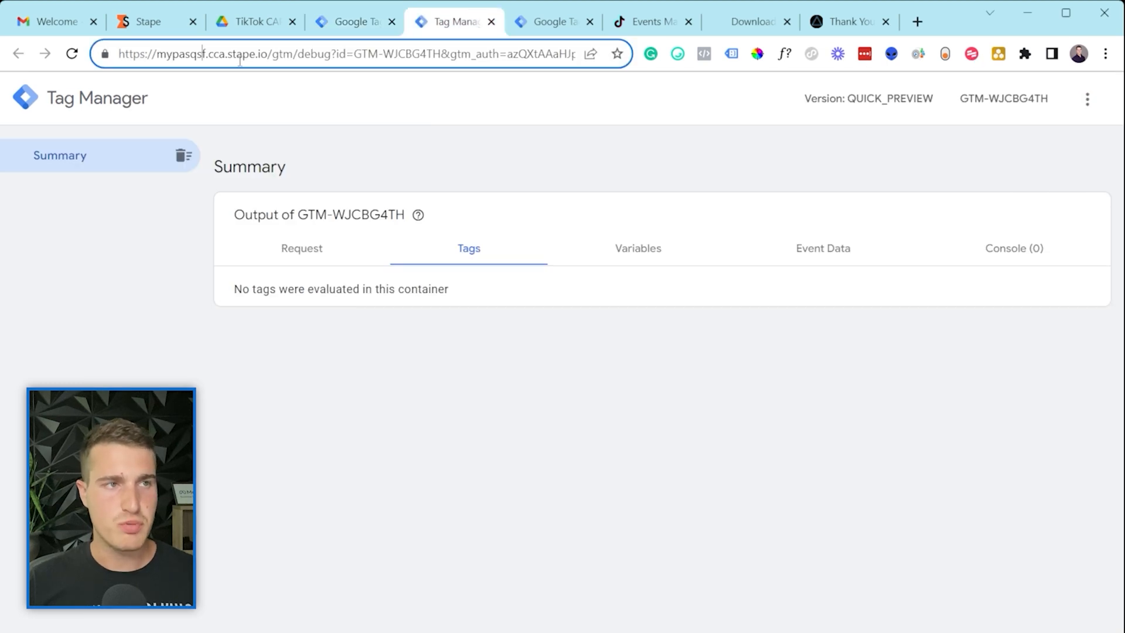
pyautogui.moveTo(148, 53); pyautogui.dragTo(266, 54)
pyautogui.click(266, 54)
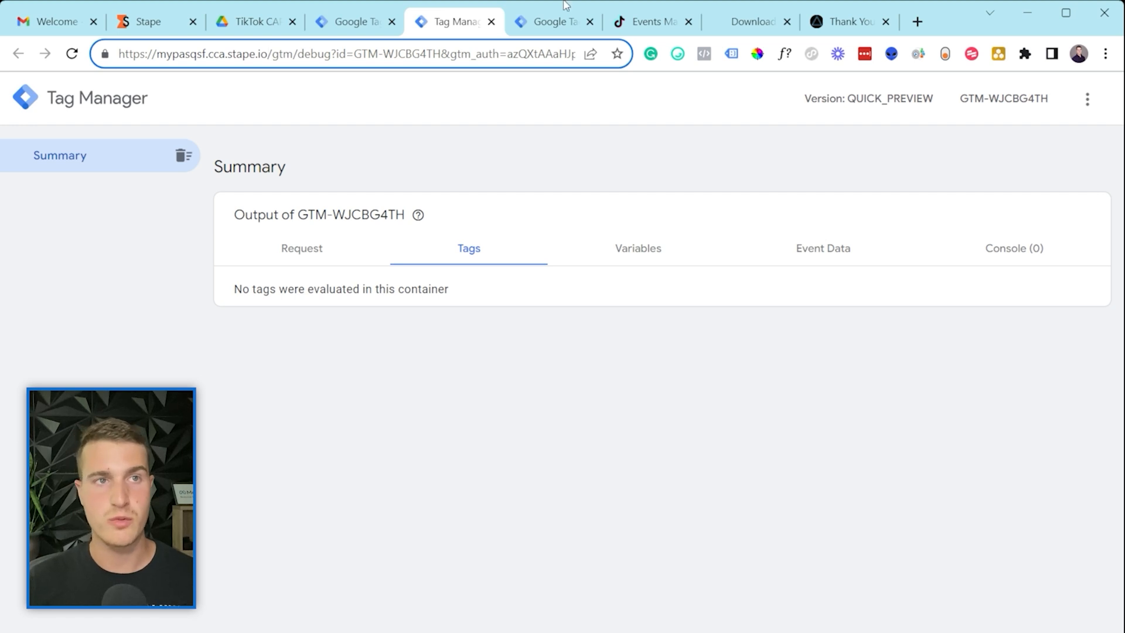
pyautogui.click(551, 20)
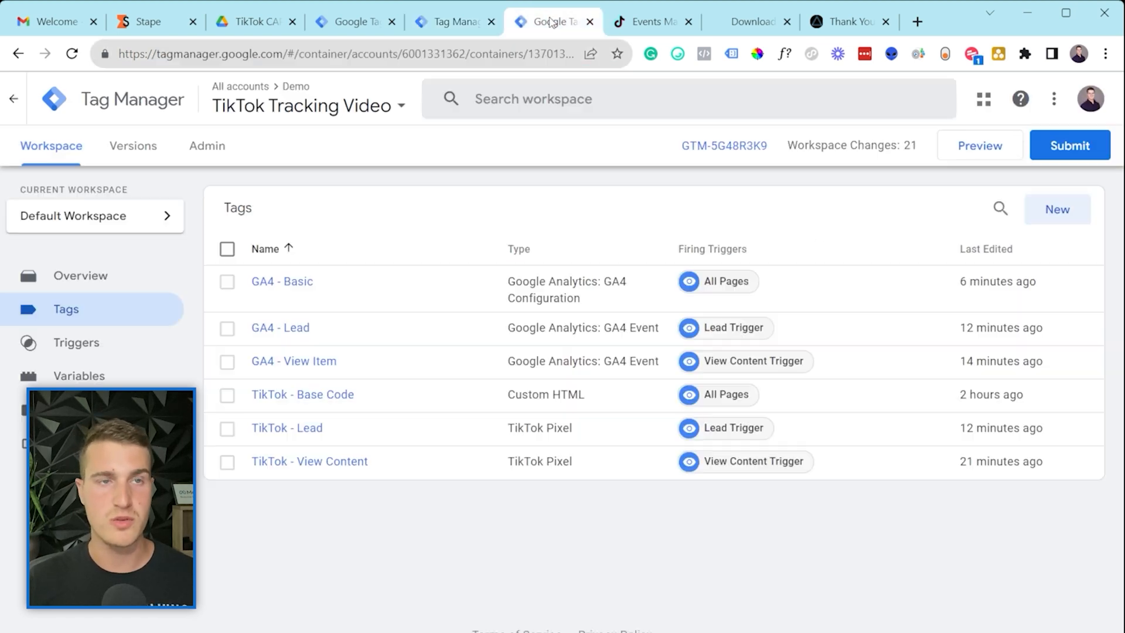
# Step: Connect web preview to vertexmarketingagency.com and load its Contact Us page
pyautogui.click(975, 152)
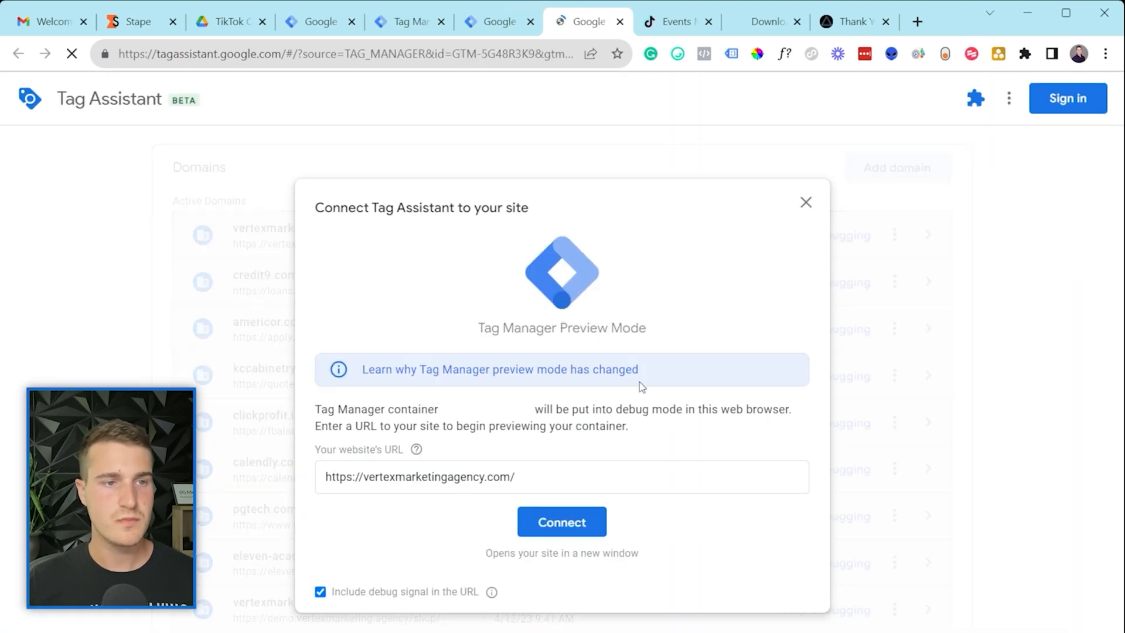
pyautogui.click(561, 522)
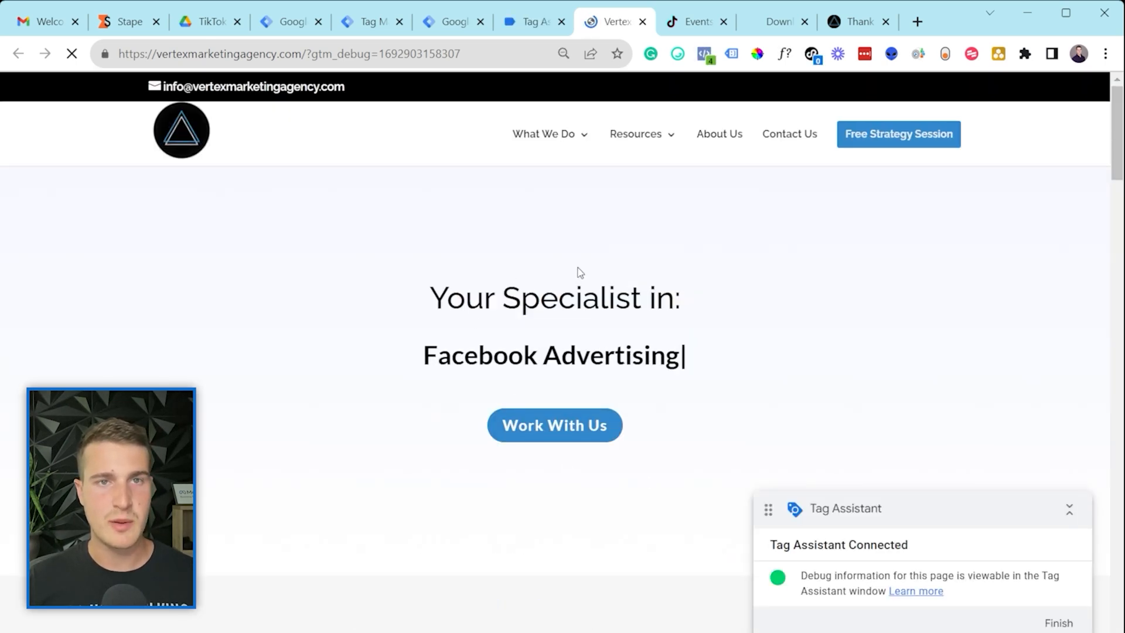
pyautogui.click(792, 141)
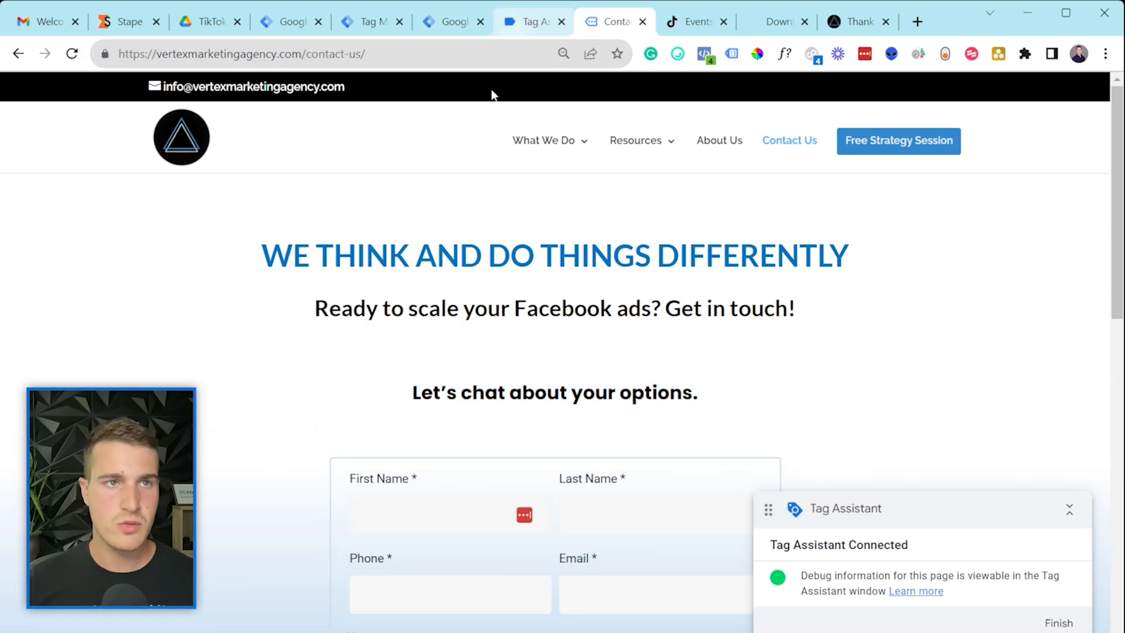
pyautogui.click(530, 22)
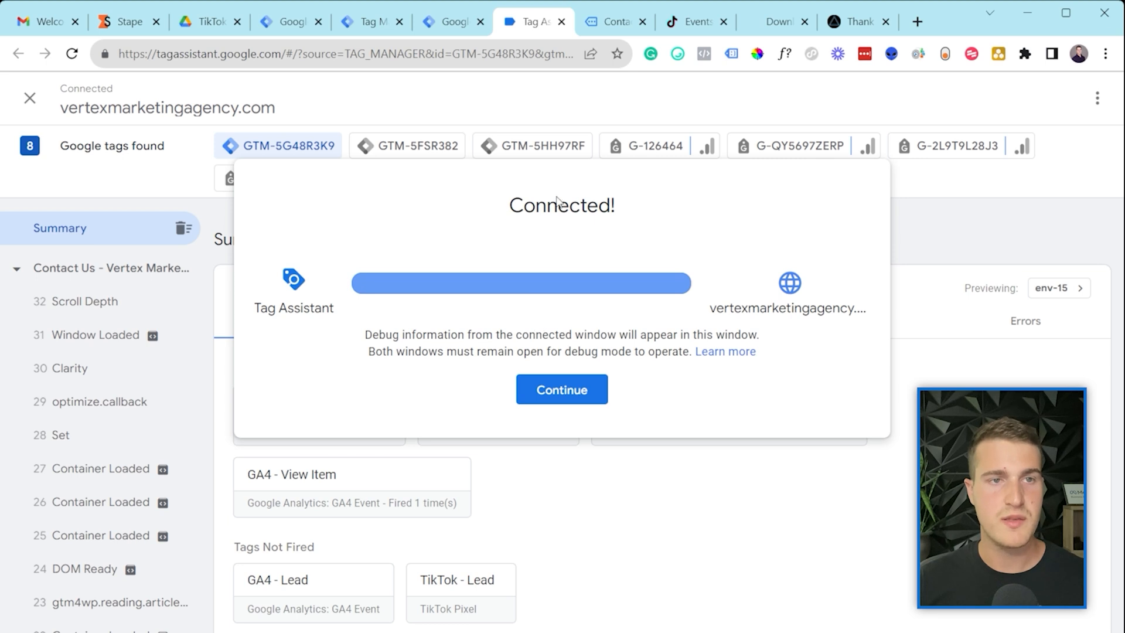
# Step: Show Contact Us tag results: TikTok - View Content and GA4 - View Item fired, Lead tags didn't
pyautogui.click(561, 393)
pyautogui.scroll(-8, 70, 428)
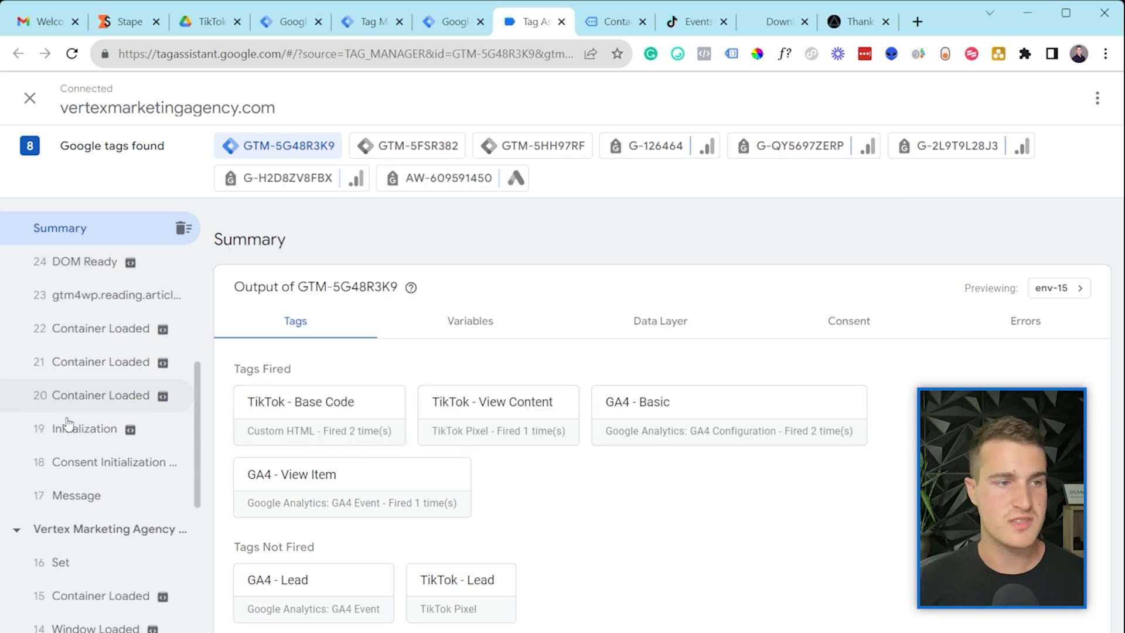
pyautogui.scroll(6, 82, 375)
pyautogui.scroll(-2, 82, 372)
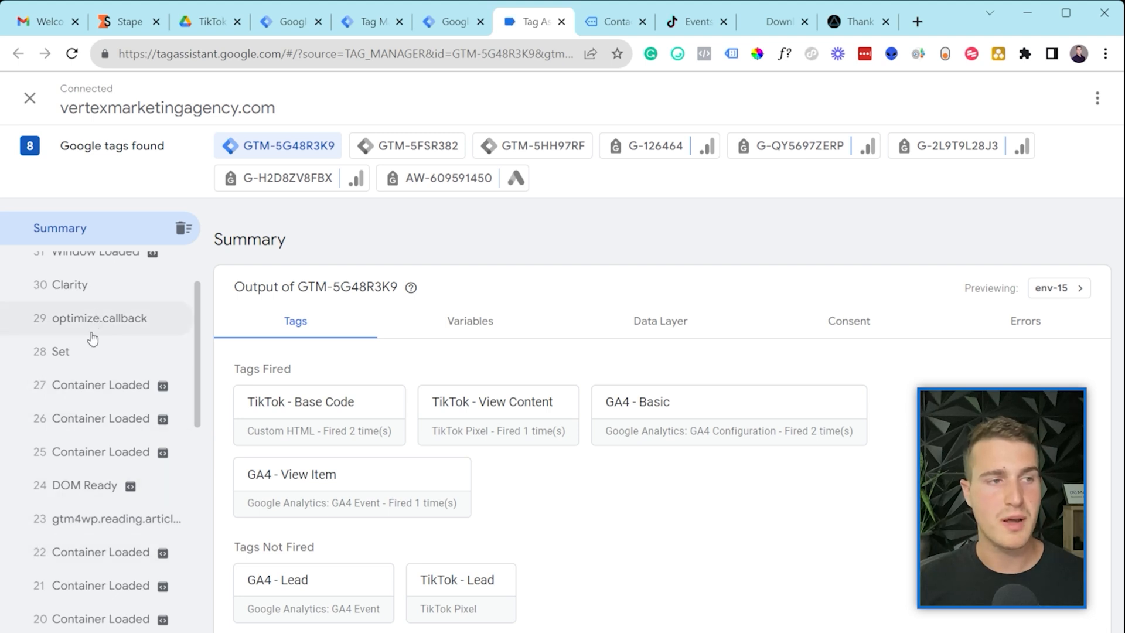
pyautogui.scroll(2, 83, 378)
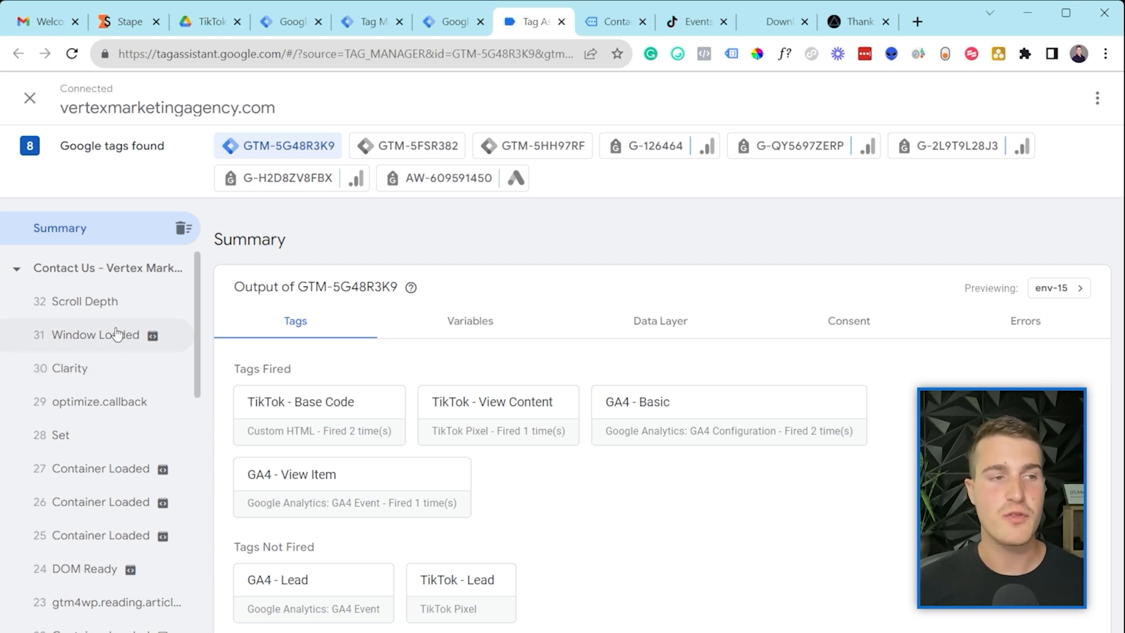
pyautogui.scroll(-2, 87, 433)
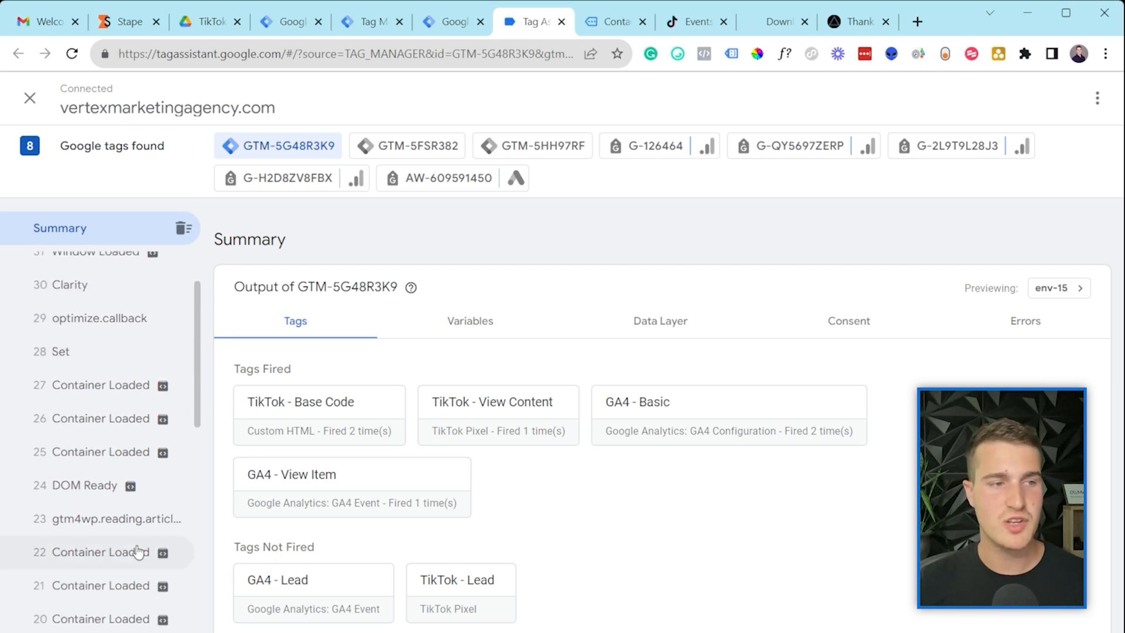
pyautogui.scroll(-2, 125, 627)
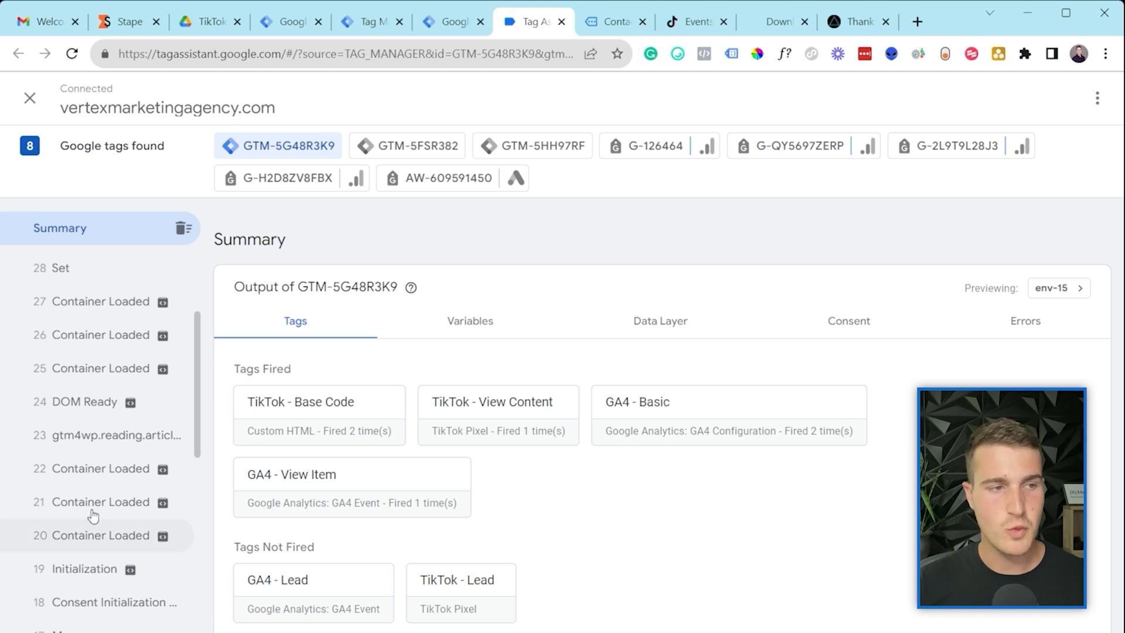
pyautogui.scroll(3, 92, 567)
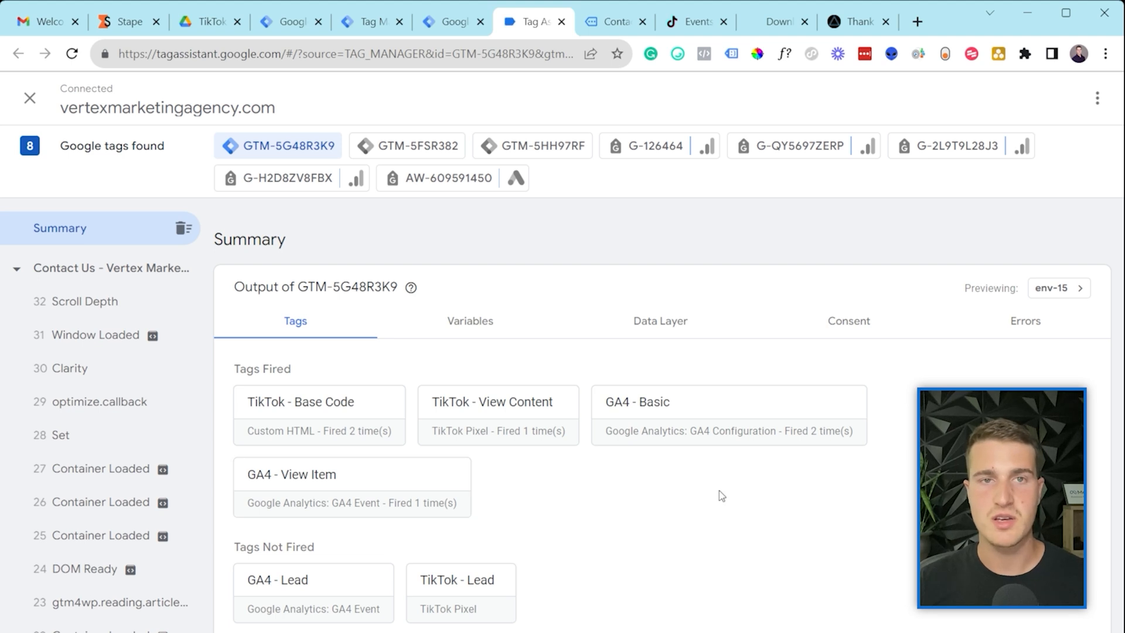
pyautogui.click(78, 275)
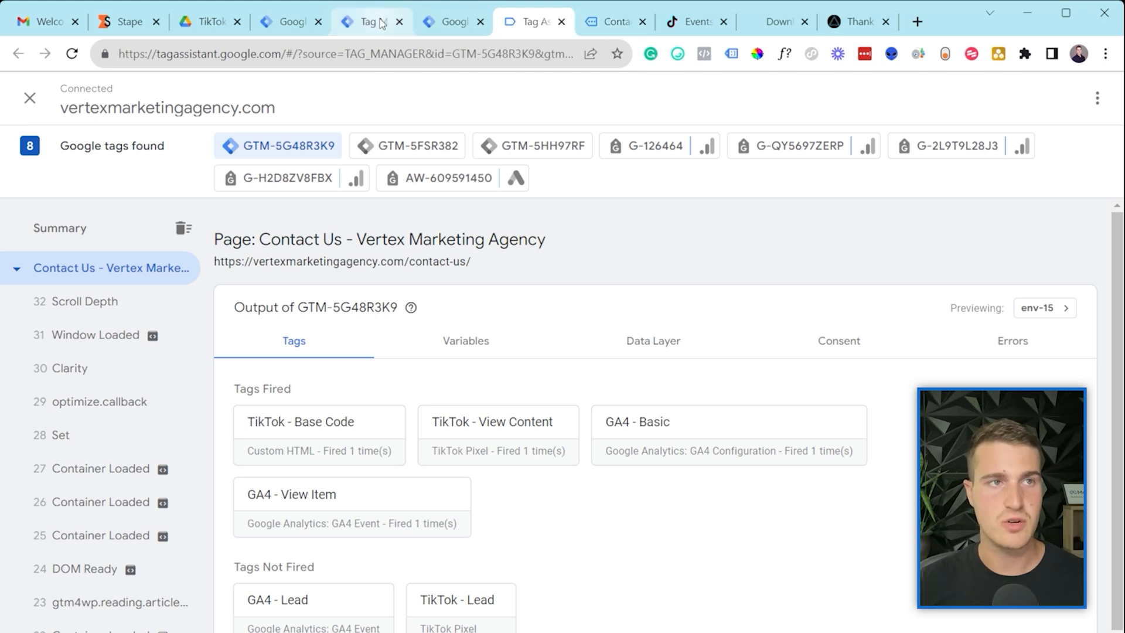
pyautogui.click(442, 23)
# Step: Compare server preview tag results for both page_view events and view_item, including the failed TikTok tag
pyautogui.click(380, 22)
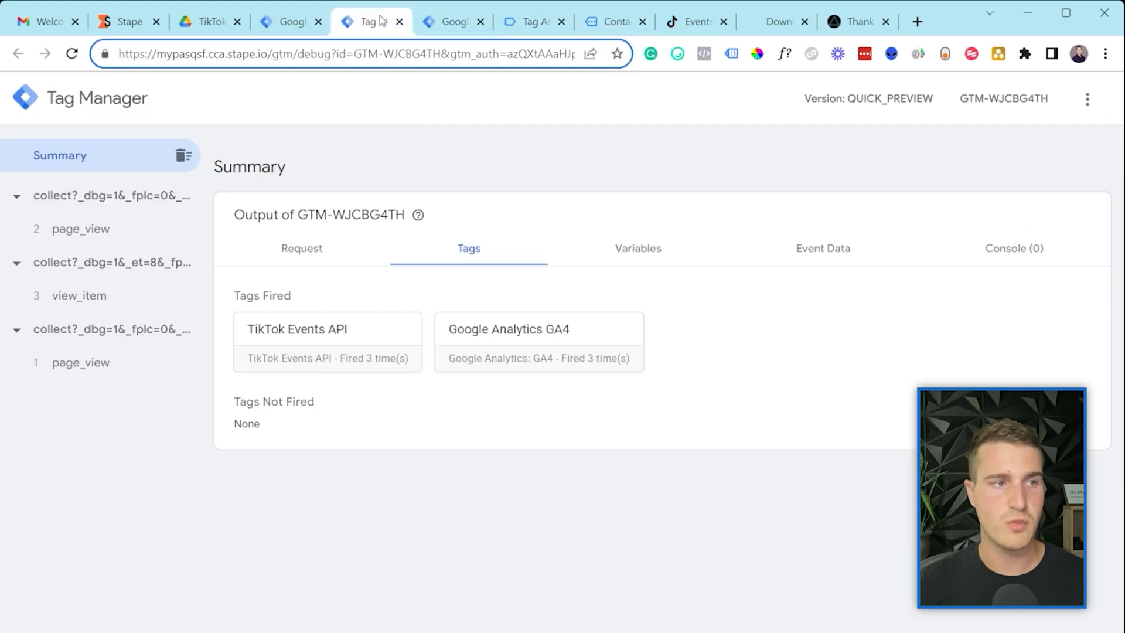
pyautogui.click(119, 379)
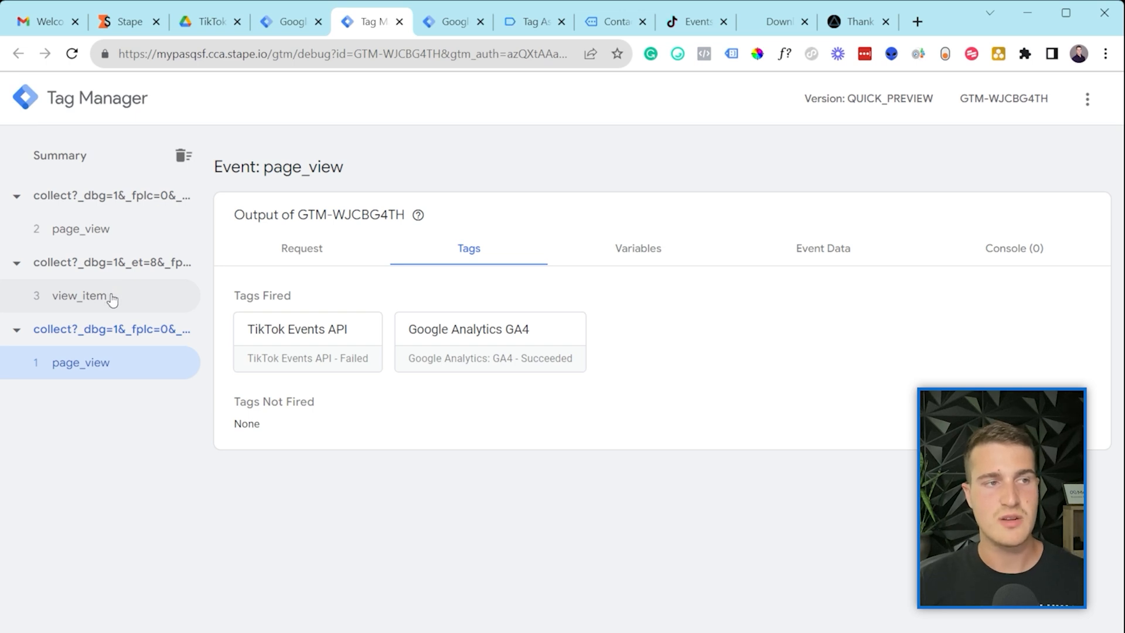
pyautogui.click(127, 234)
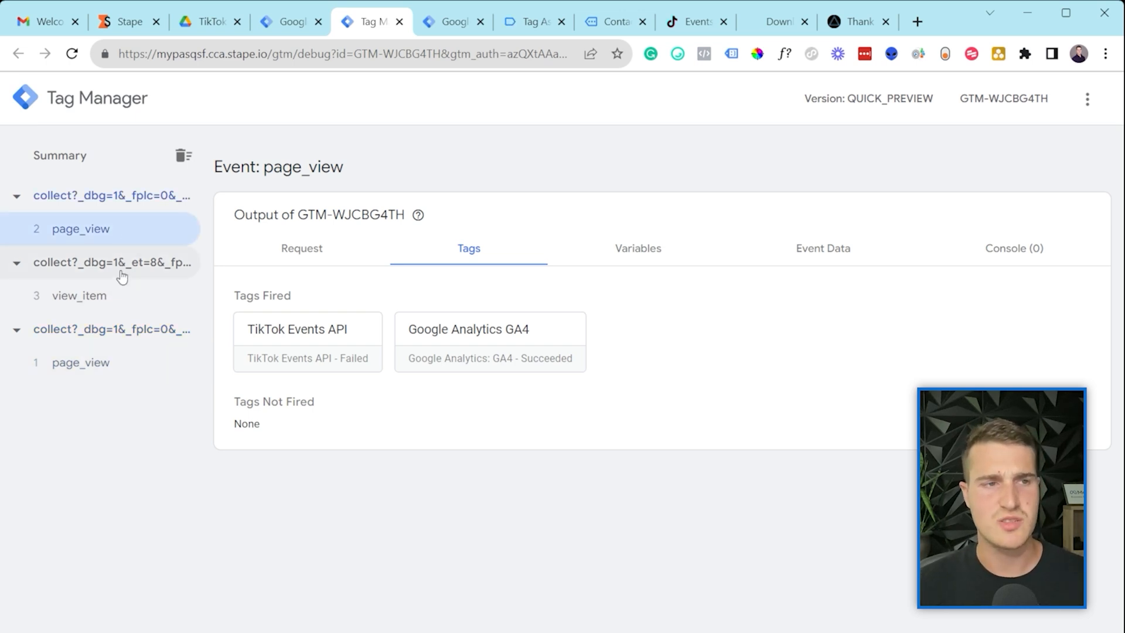
pyautogui.click(116, 310)
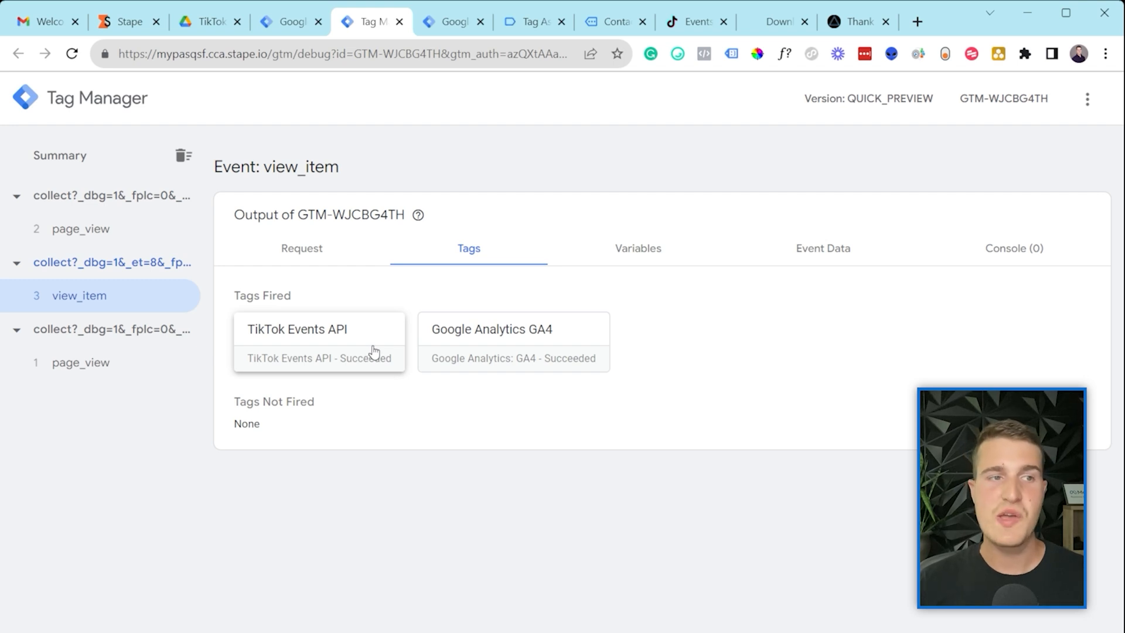
pyautogui.click(78, 367)
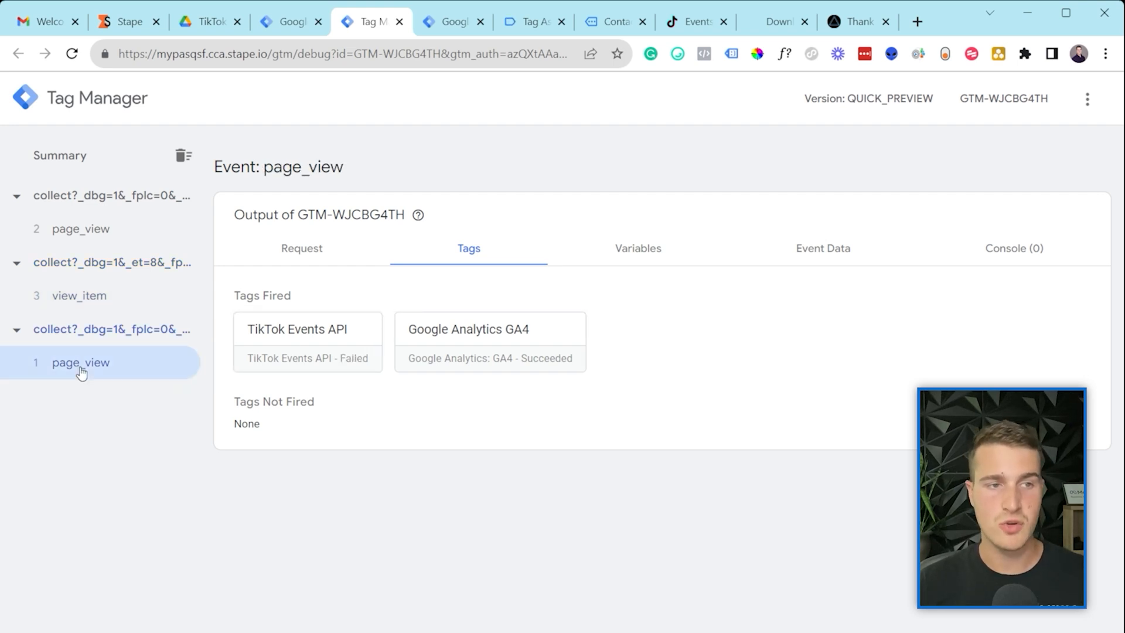
pyautogui.click(93, 237)
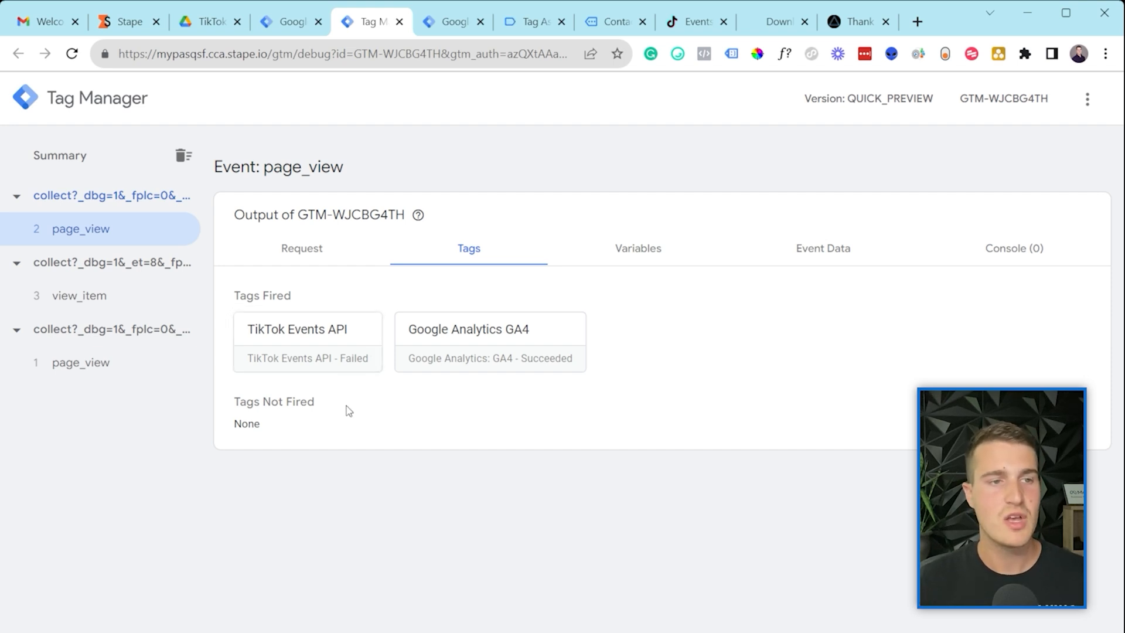
# Step: Inspect the view_item event's HTTP requests and scroll through its Event Data parameters
pyautogui.click(82, 305)
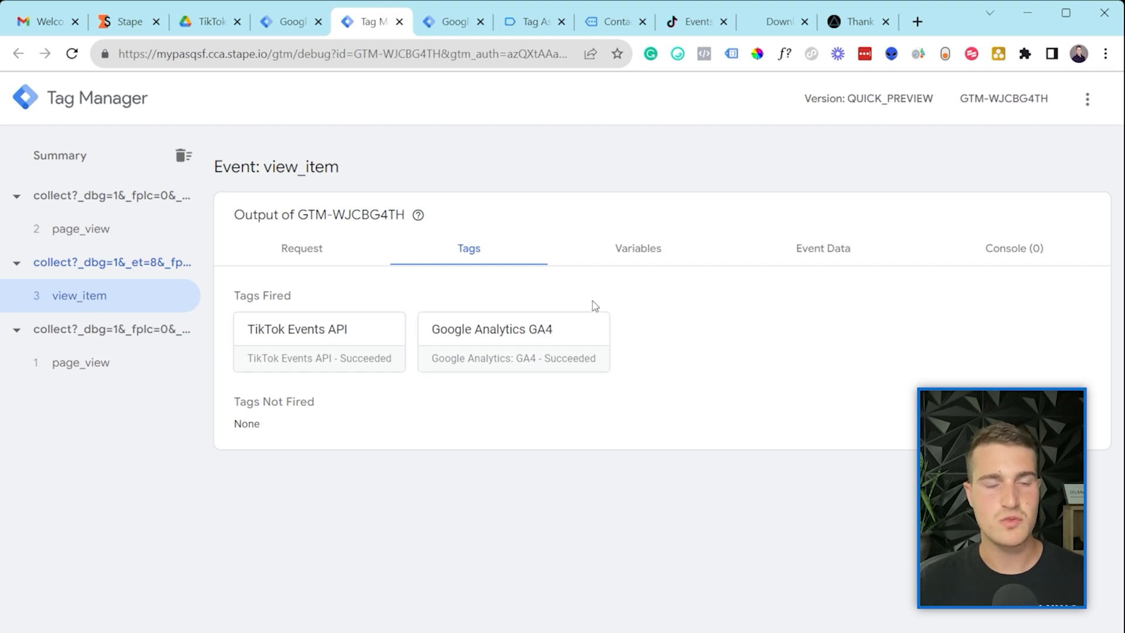
pyautogui.click(314, 248)
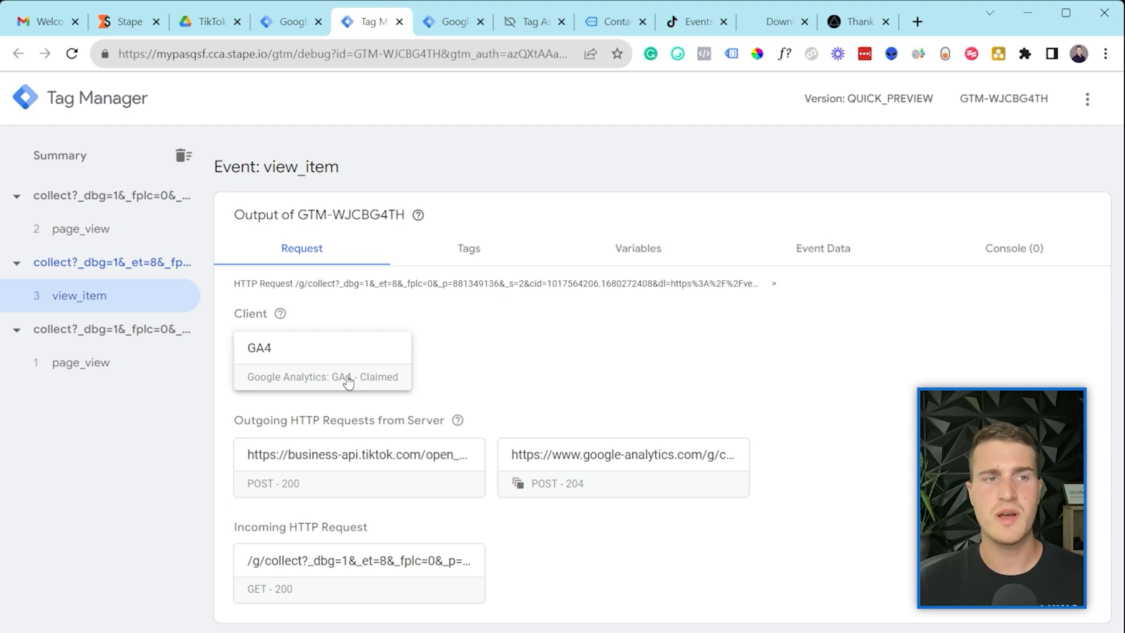
pyautogui.click(472, 253)
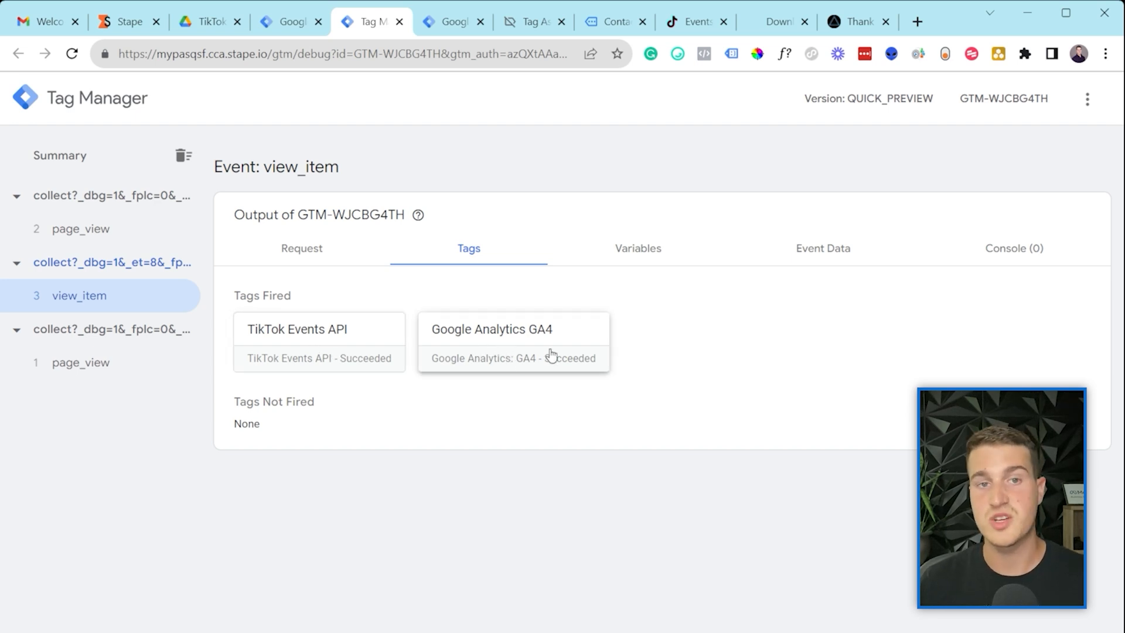
pyautogui.click(828, 255)
pyautogui.scroll(-3, 502, 364)
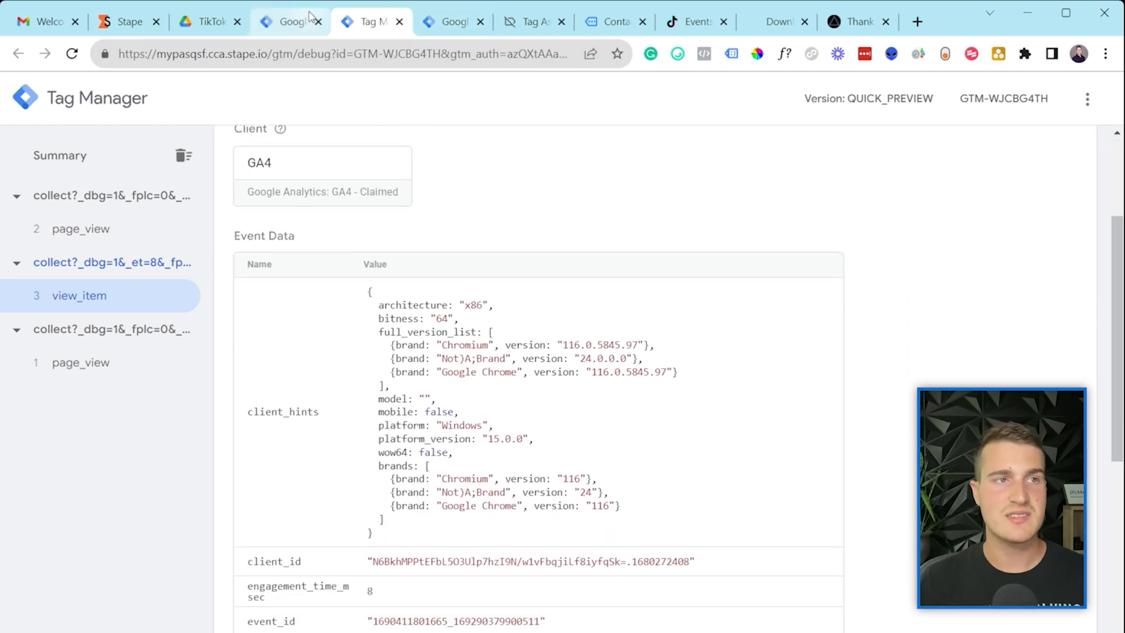
pyautogui.click(612, 22)
# Step: Review the GA4 - View Item tag's details in the web container's Tag Assistant results
pyautogui.click(536, 22)
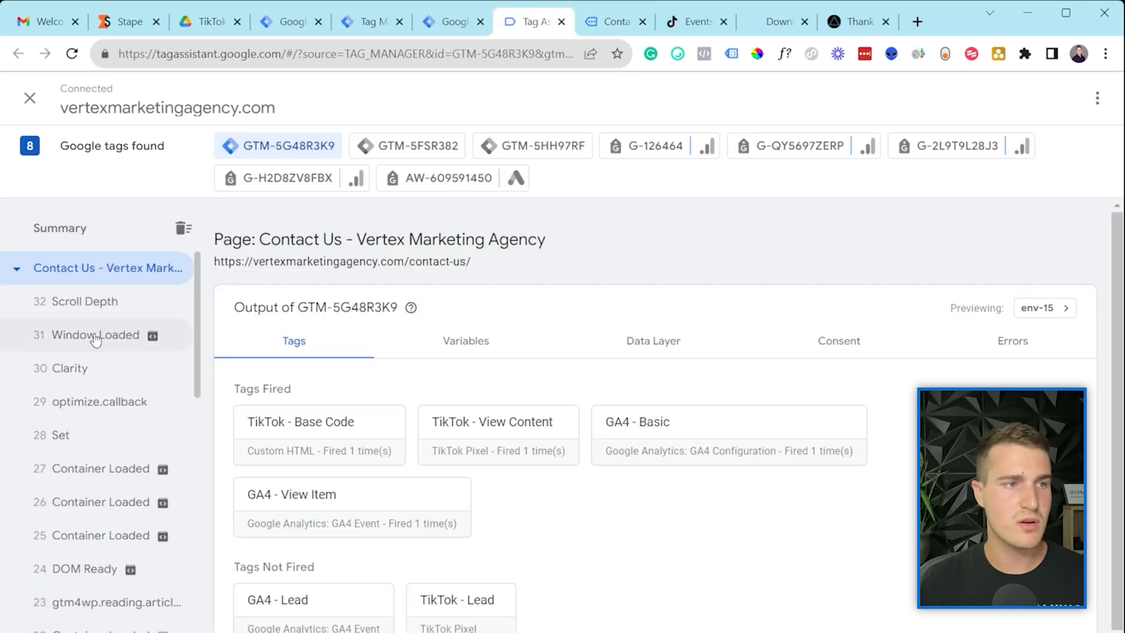
pyautogui.scroll(-1, 586, 445)
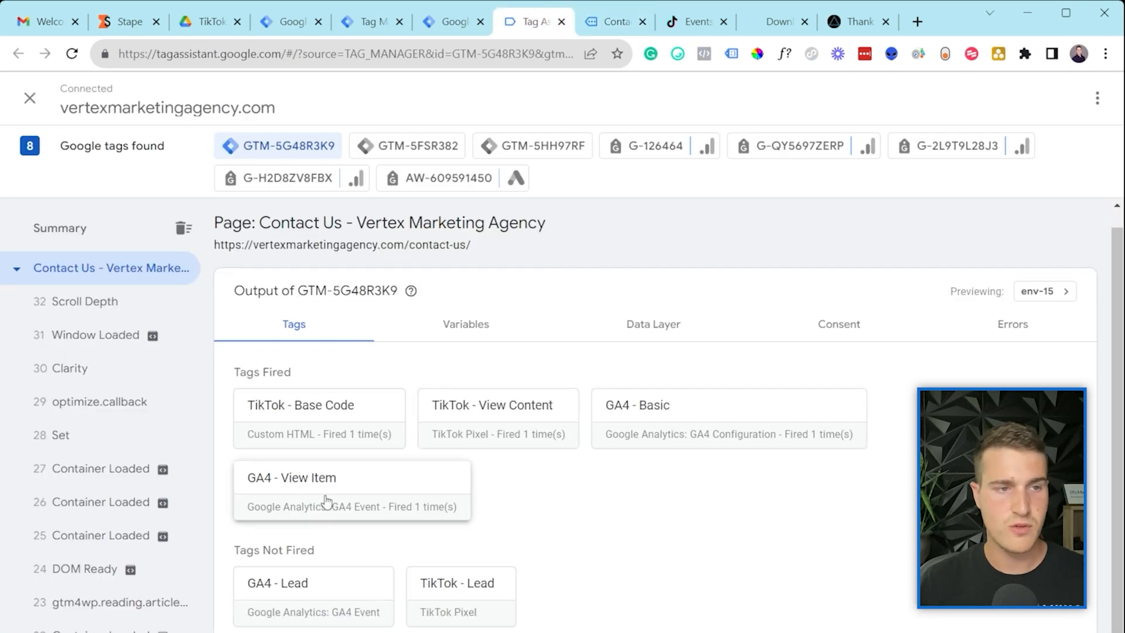
pyautogui.click(315, 502)
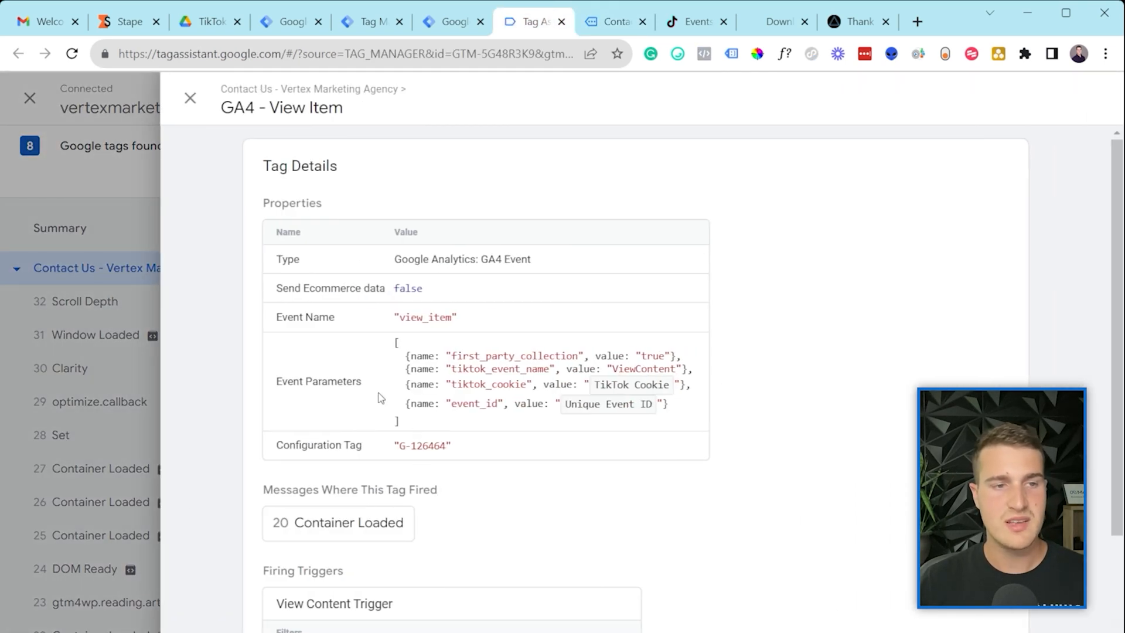
pyautogui.scroll(-3, 405, 451)
pyautogui.scroll(3, 457, 445)
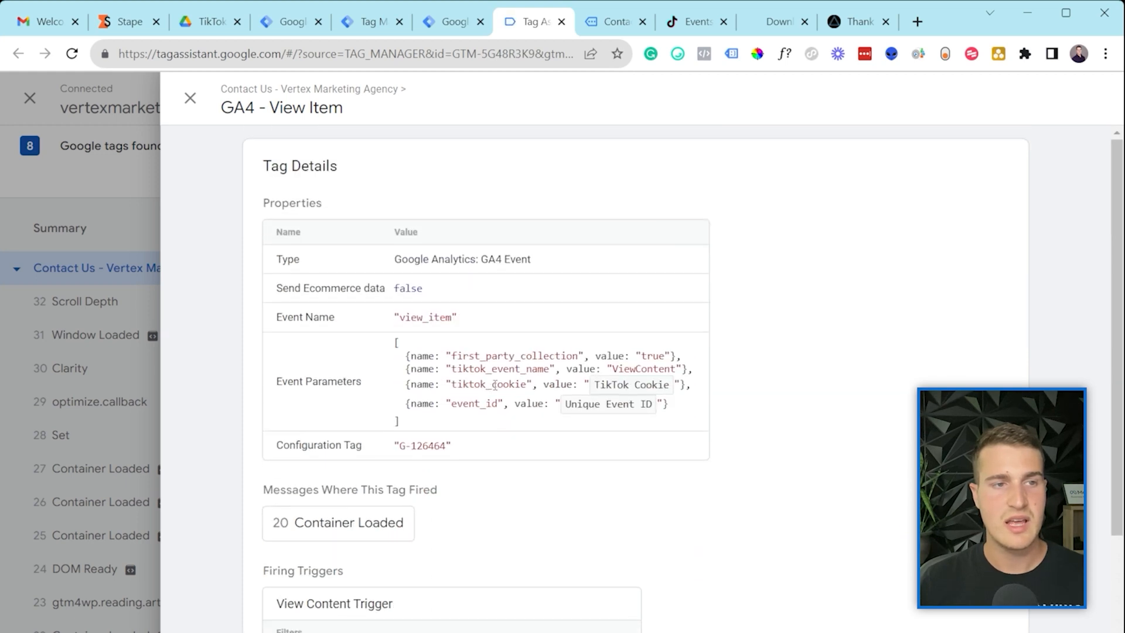
pyautogui.click(452, 21)
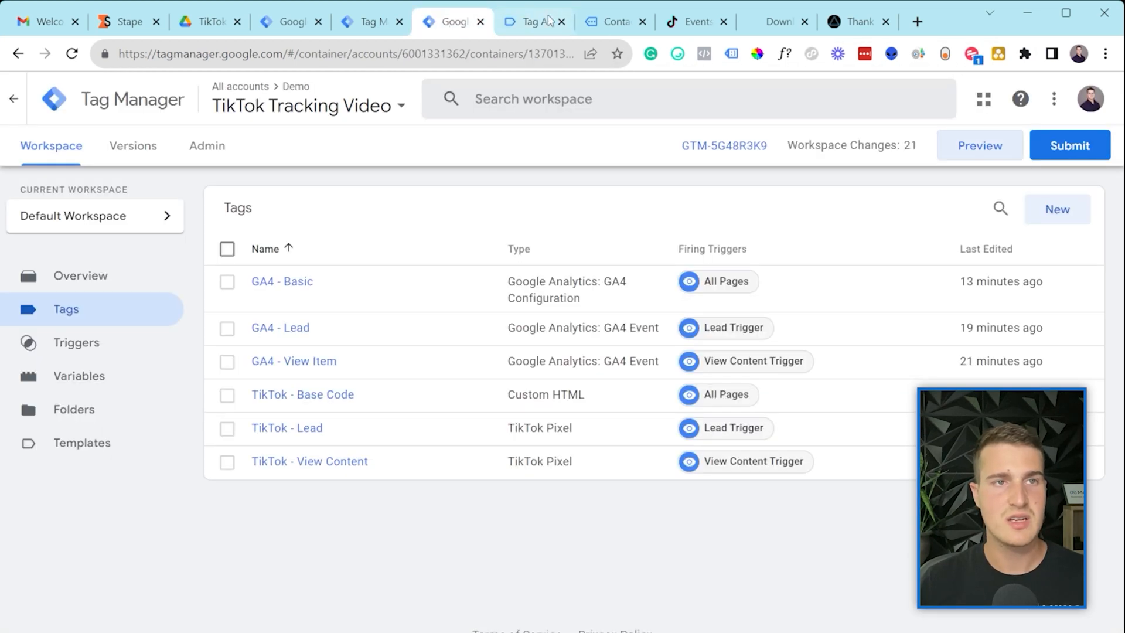
pyautogui.click(612, 22)
# Step: Inspect the ip_override value in the server preview's view_item event data
pyautogui.click(369, 22)
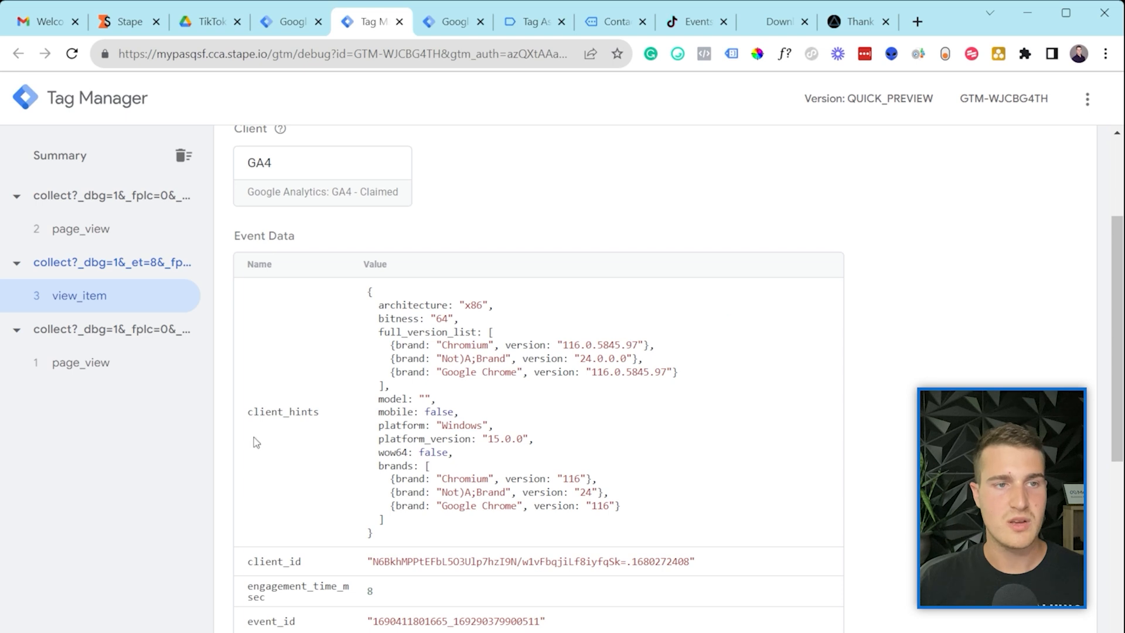
pyautogui.scroll(-3, 463, 354)
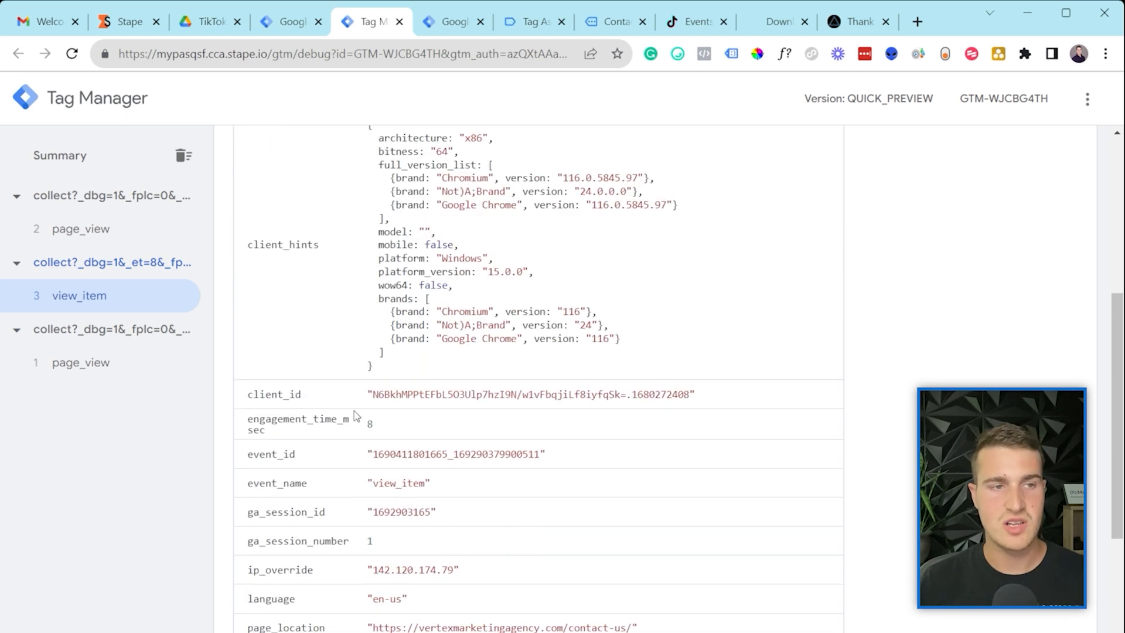
pyautogui.scroll(-4, 474, 355)
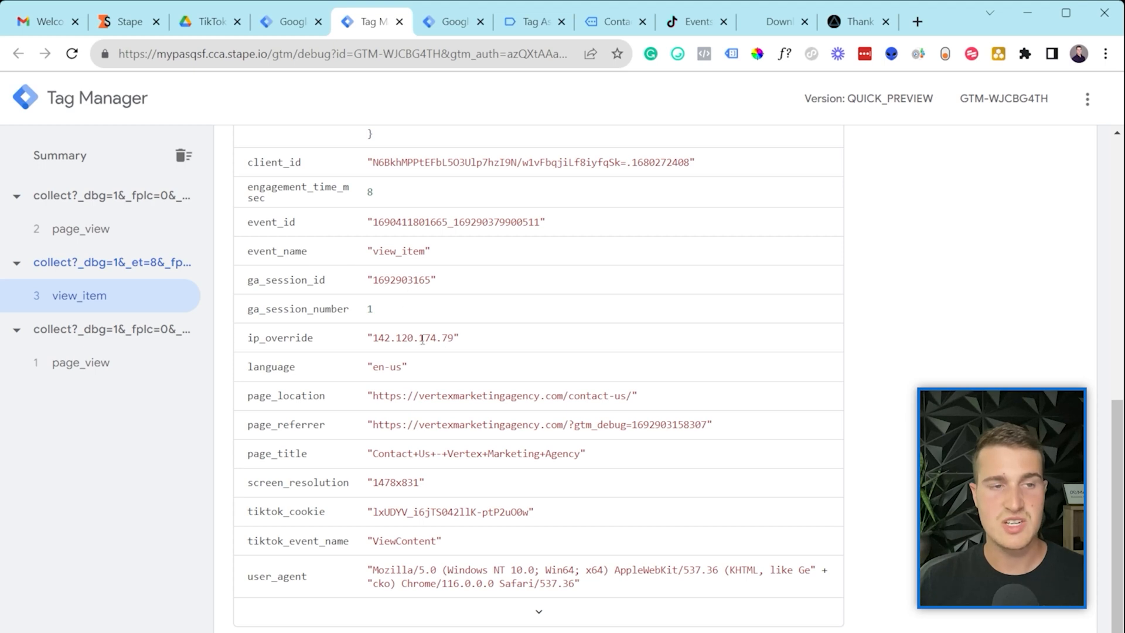
pyautogui.tripleClick(422, 339)
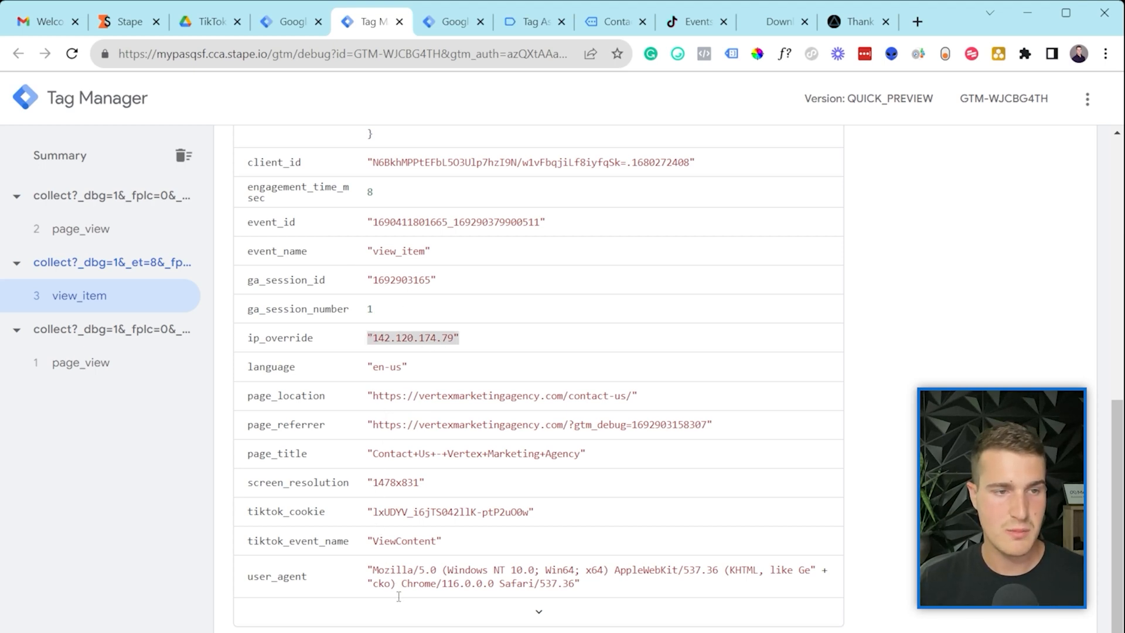
pyautogui.click(530, 612)
pyautogui.scroll(-3, 515, 547)
# Step: Check the user_agent and tiktok_cookie values in the server Event Data
pyautogui.moveTo(392, 402); pyautogui.dragTo(481, 403)
pyautogui.click(455, 412)
pyautogui.click(469, 410)
pyautogui.click(503, 404)
pyautogui.scroll(-3, 603, 432)
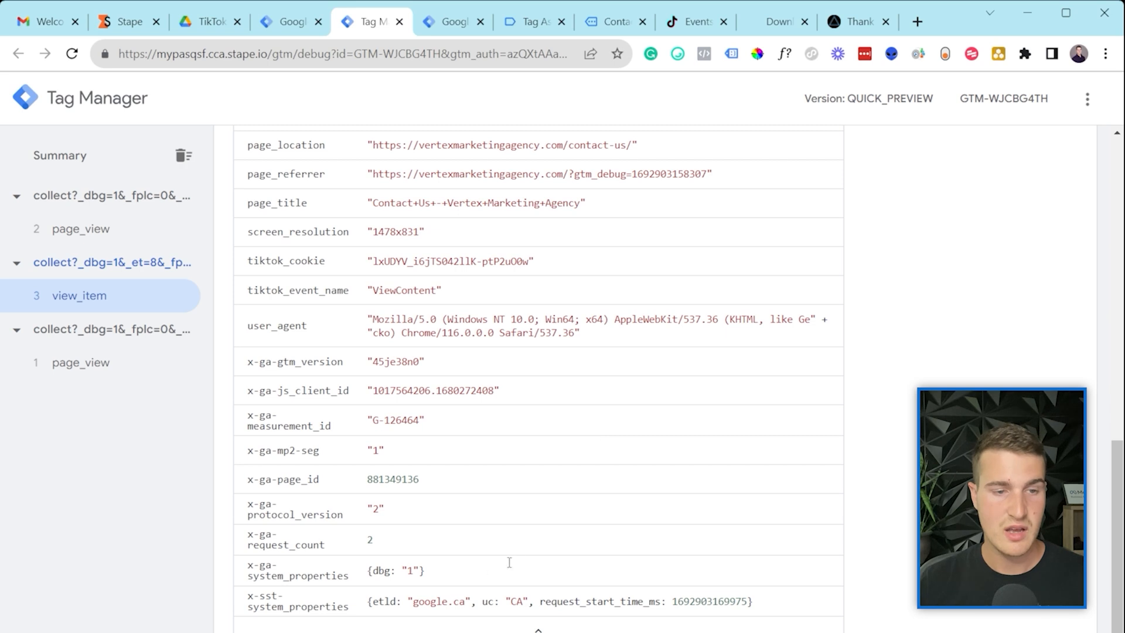
pyautogui.scroll(5, 429, 389)
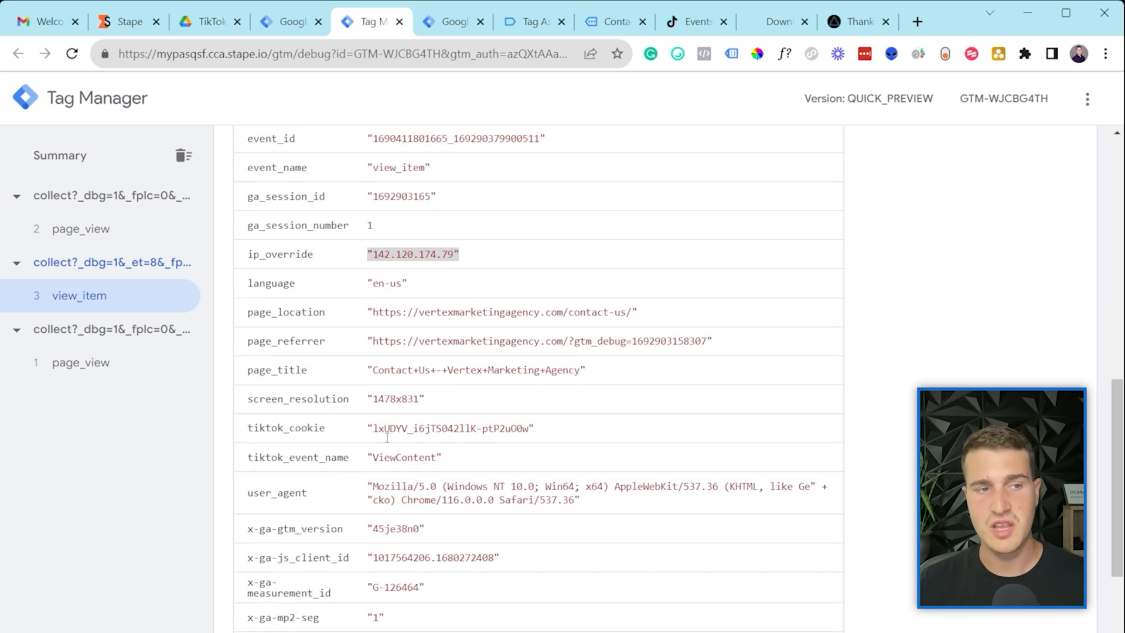
pyautogui.moveTo(260, 428); pyautogui.dragTo(322, 433)
pyautogui.moveTo(540, 431); pyautogui.dragTo(368, 428)
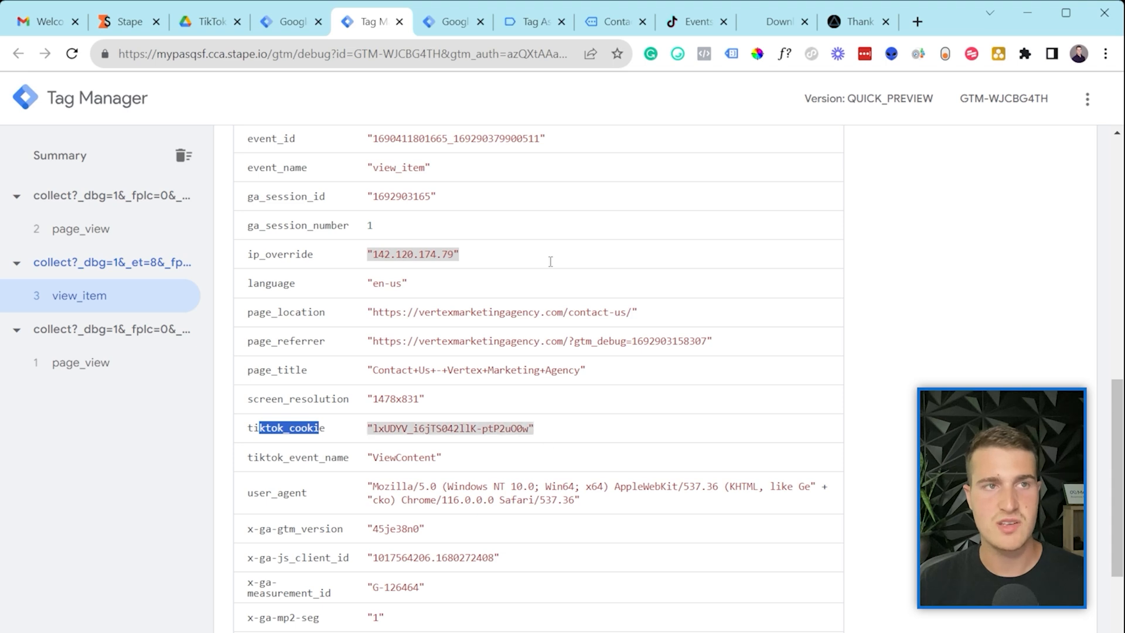
# Step: Open the GA4 - View Item tag in the web workspace to review its parameters
pyautogui.click(287, 22)
pyautogui.click(437, 23)
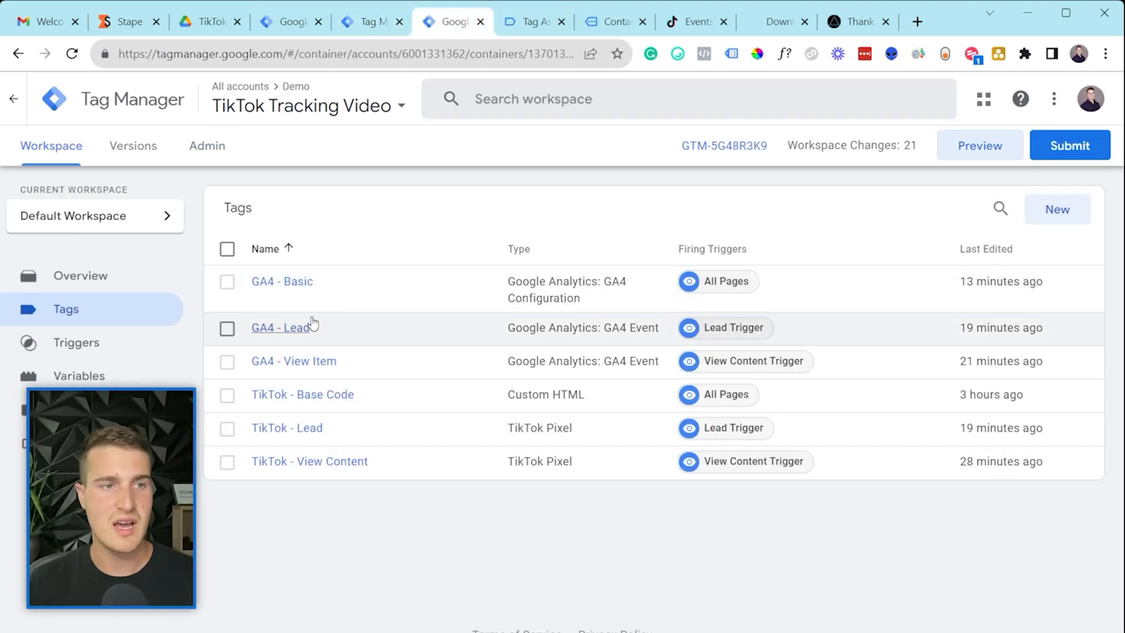
pyautogui.click(309, 360)
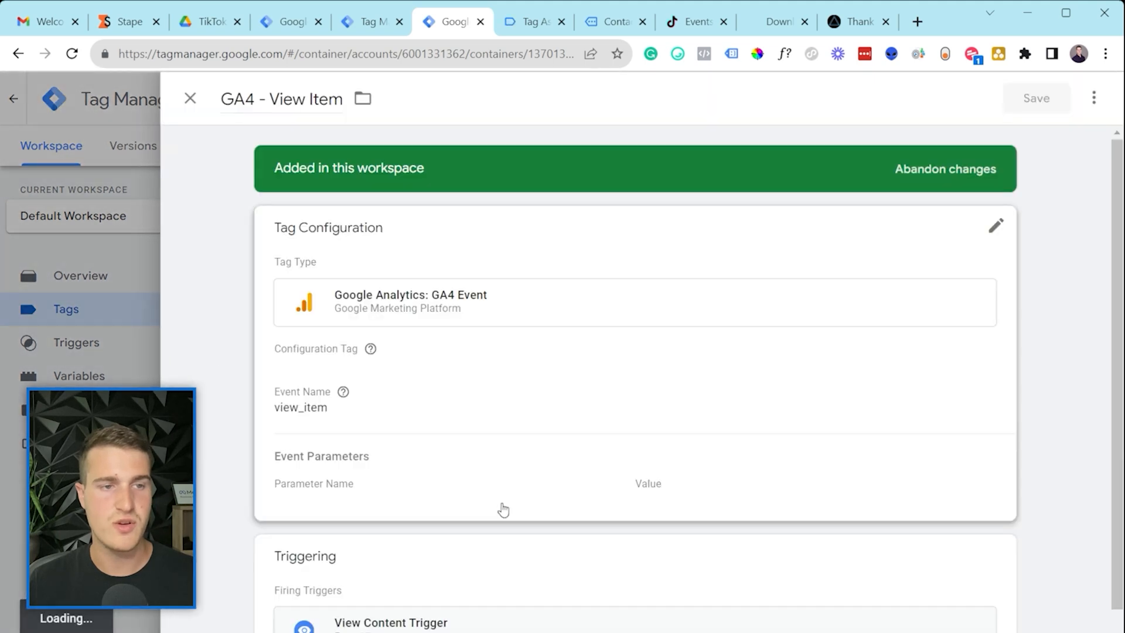
pyautogui.scroll(-2, 445, 516)
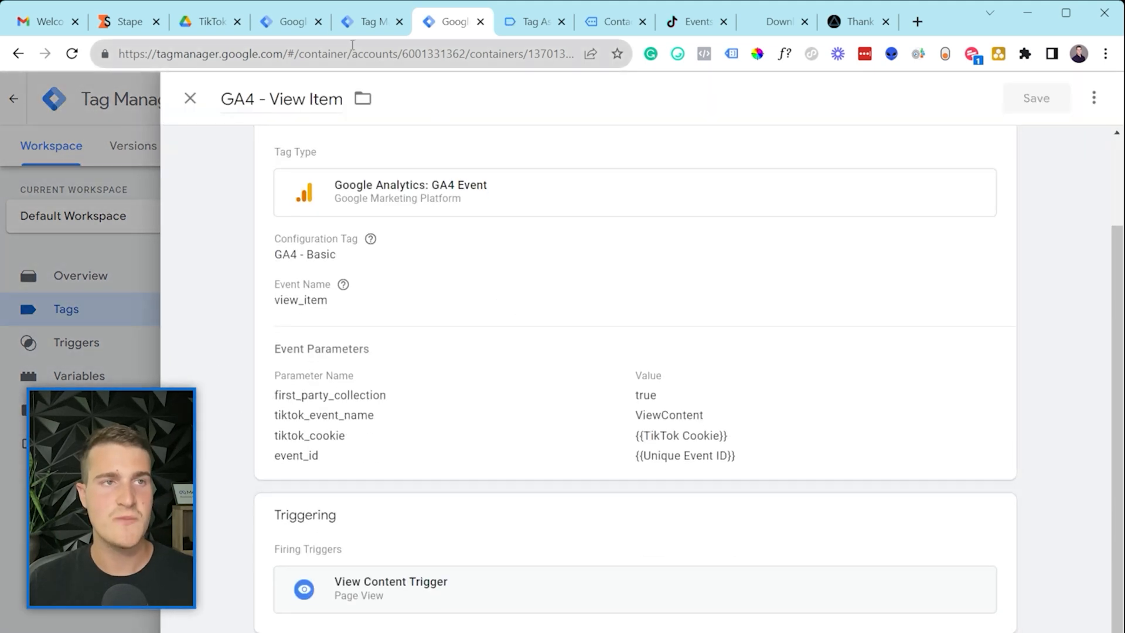
# Step: Show view_item's outgoing requests in the server preview: TikTok POST 200, Google Analytics POST 204
pyautogui.click(366, 22)
pyautogui.scroll(10, 521, 282)
pyautogui.click(295, 248)
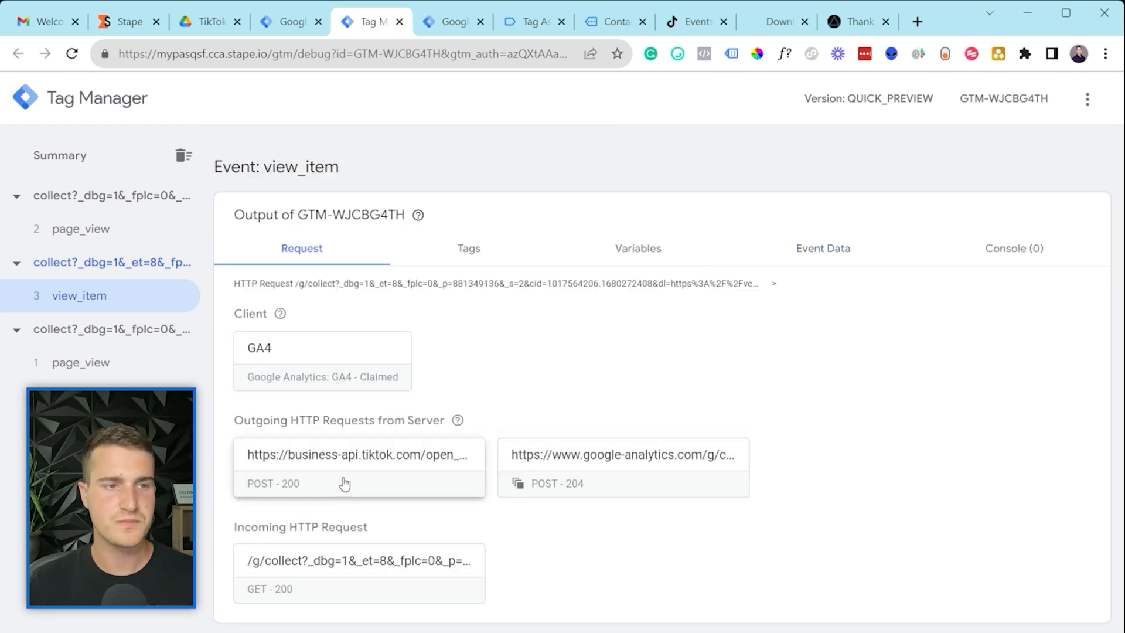
# Step: Open the outgoing request details of view_item's fired TikTok Events API tag
pyautogui.click(462, 253)
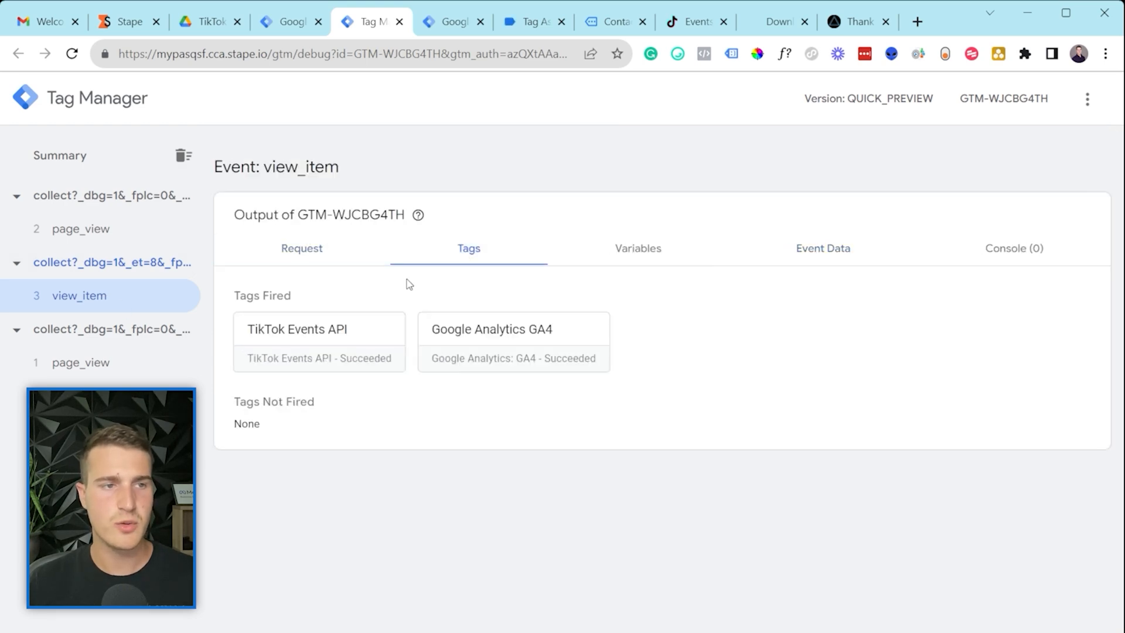
pyautogui.click(293, 343)
pyautogui.scroll(-1, 335, 351)
pyautogui.scroll(-2, 335, 377)
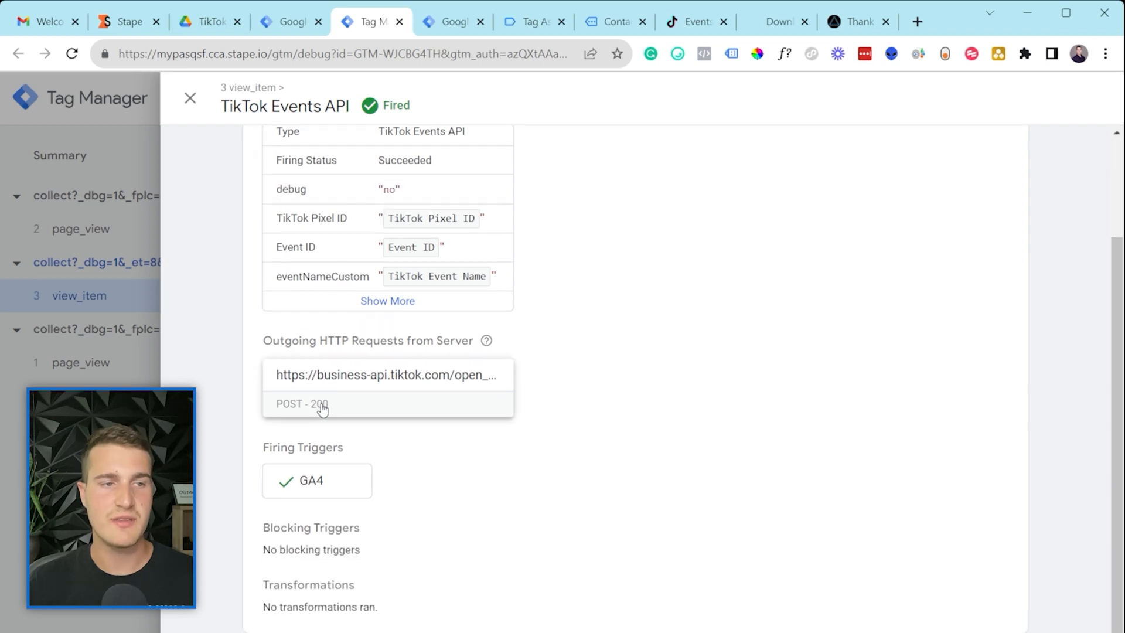
pyautogui.click(337, 393)
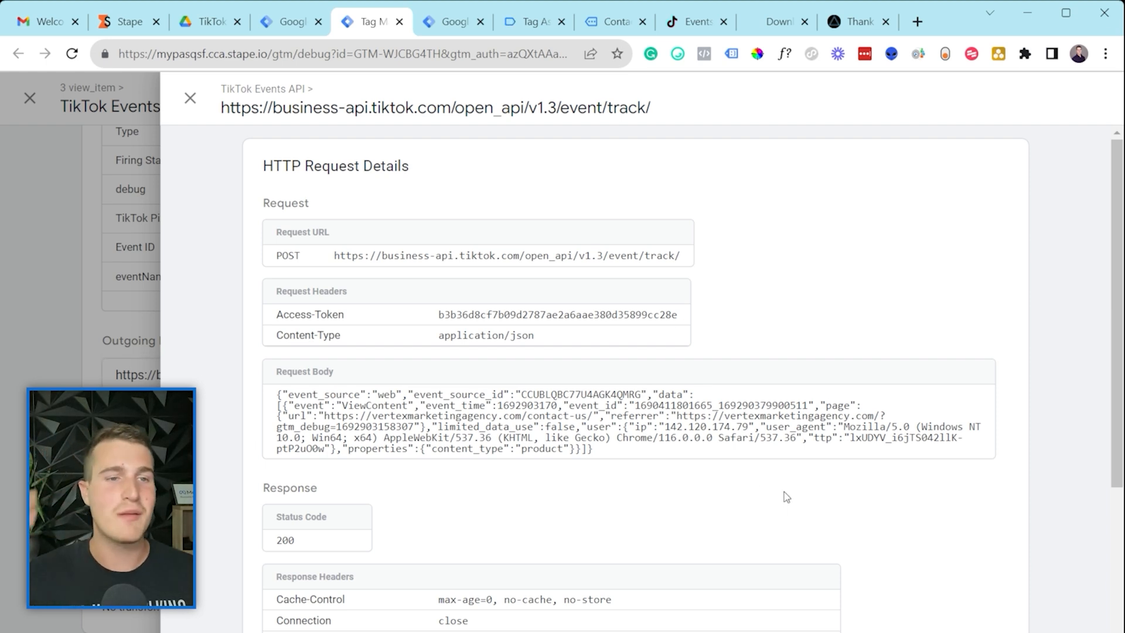
# Step: Review the TikTok request's POST method, URL, JSON content type and request body
pyautogui.moveTo(593, 449); pyautogui.dragTo(275, 396)
pyautogui.click(273, 399)
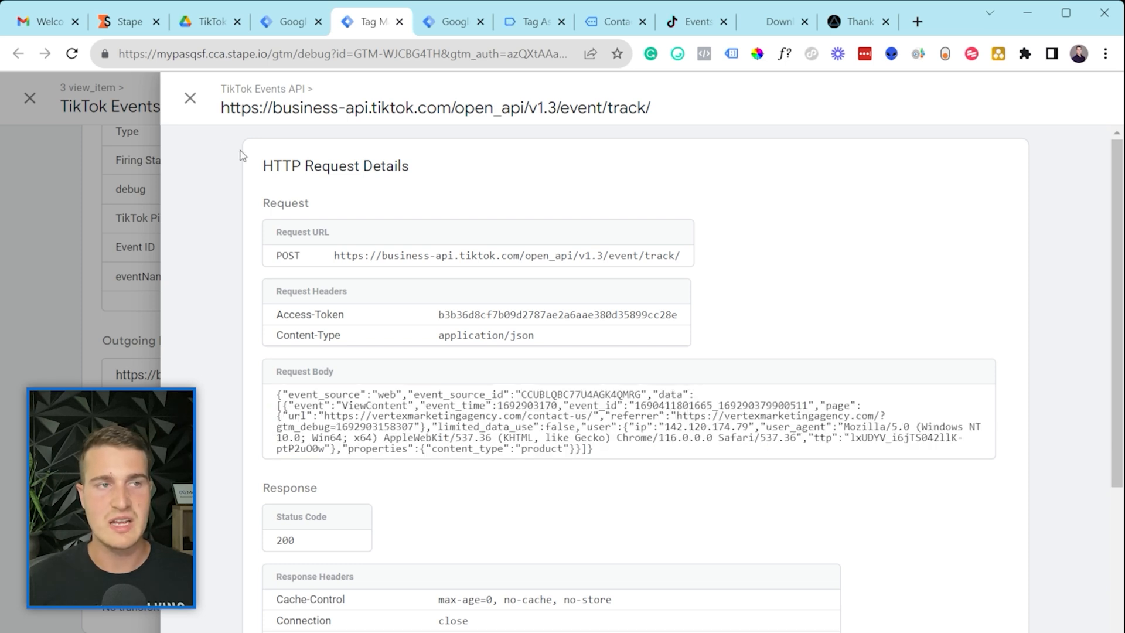
pyautogui.moveTo(270, 256); pyautogui.dragTo(697, 269)
pyautogui.click(342, 274)
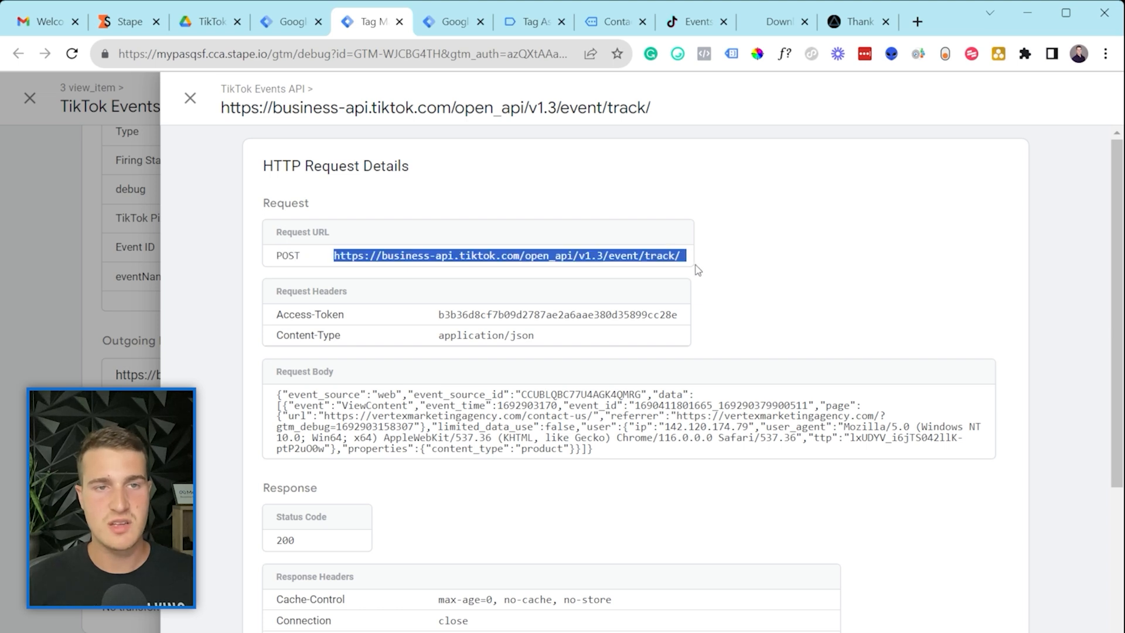
pyautogui.click(686, 271)
pyautogui.moveTo(281, 396); pyautogui.dragTo(569, 457)
pyautogui.moveTo(535, 336); pyautogui.dragTo(511, 338)
pyautogui.click(511, 338)
pyautogui.moveTo(279, 395); pyautogui.dragTo(607, 462)
pyautogui.click(605, 461)
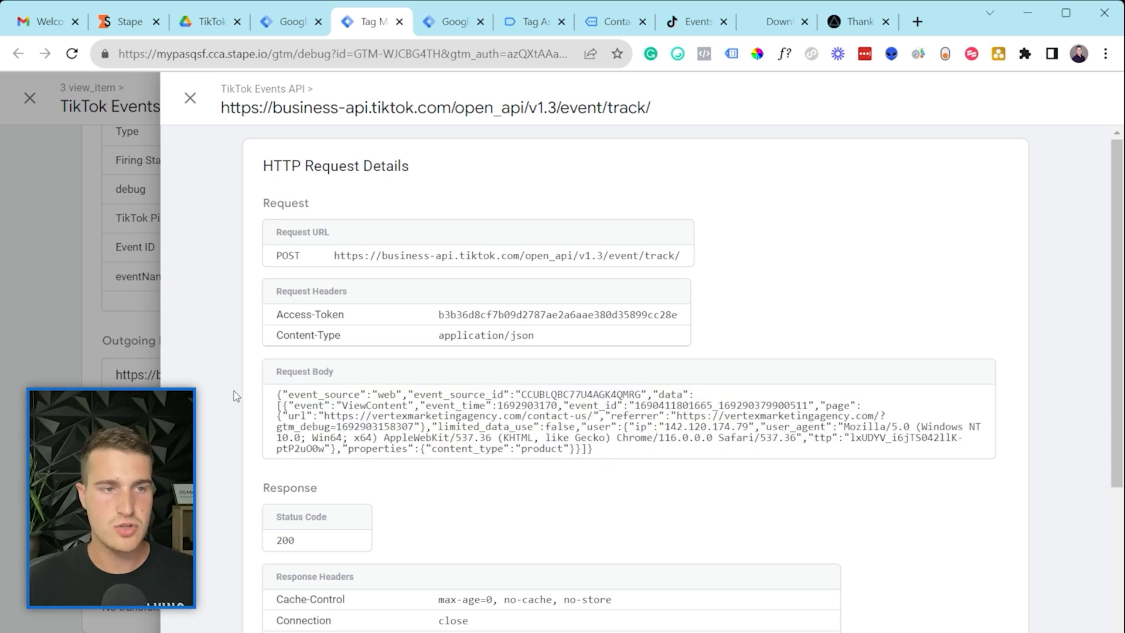
pyautogui.moveTo(292, 401); pyautogui.dragTo(354, 401)
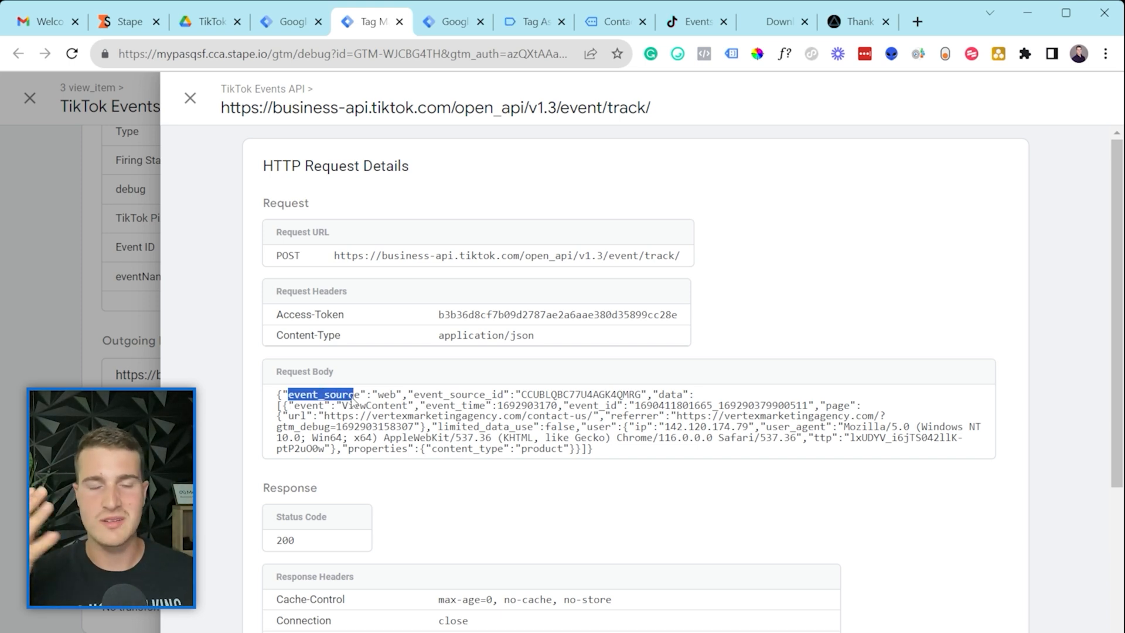
pyautogui.click(278, 424)
pyautogui.moveTo(295, 396); pyautogui.dragTo(389, 407)
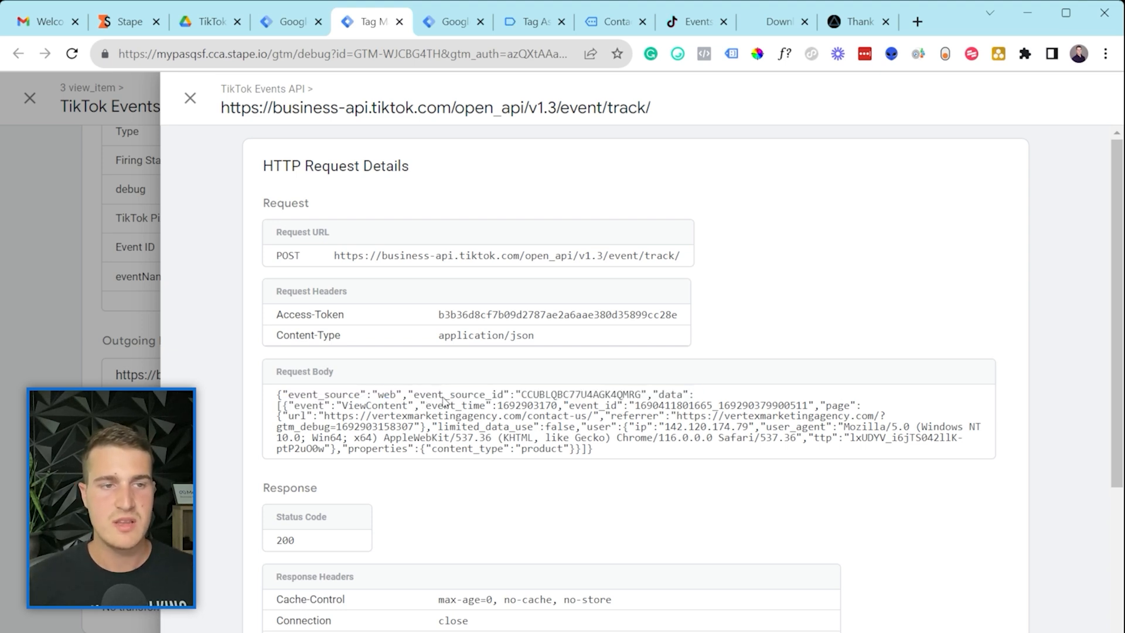
pyautogui.moveTo(545, 396); pyautogui.dragTo(642, 398)
pyautogui.click(648, 397)
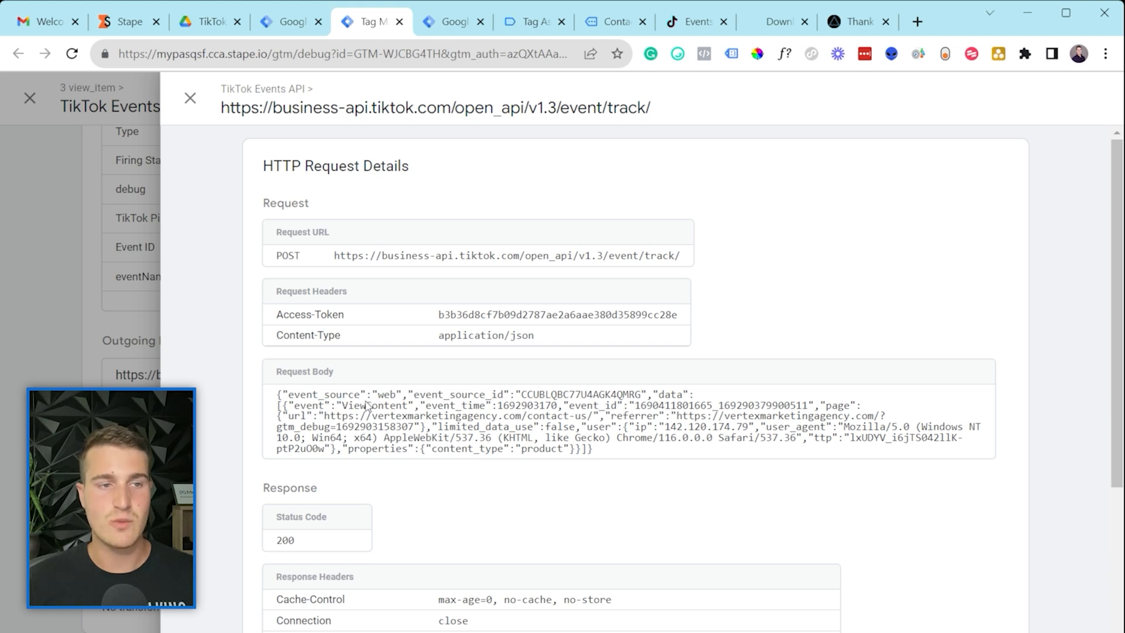
pyautogui.moveTo(342, 406); pyautogui.dragTo(408, 413)
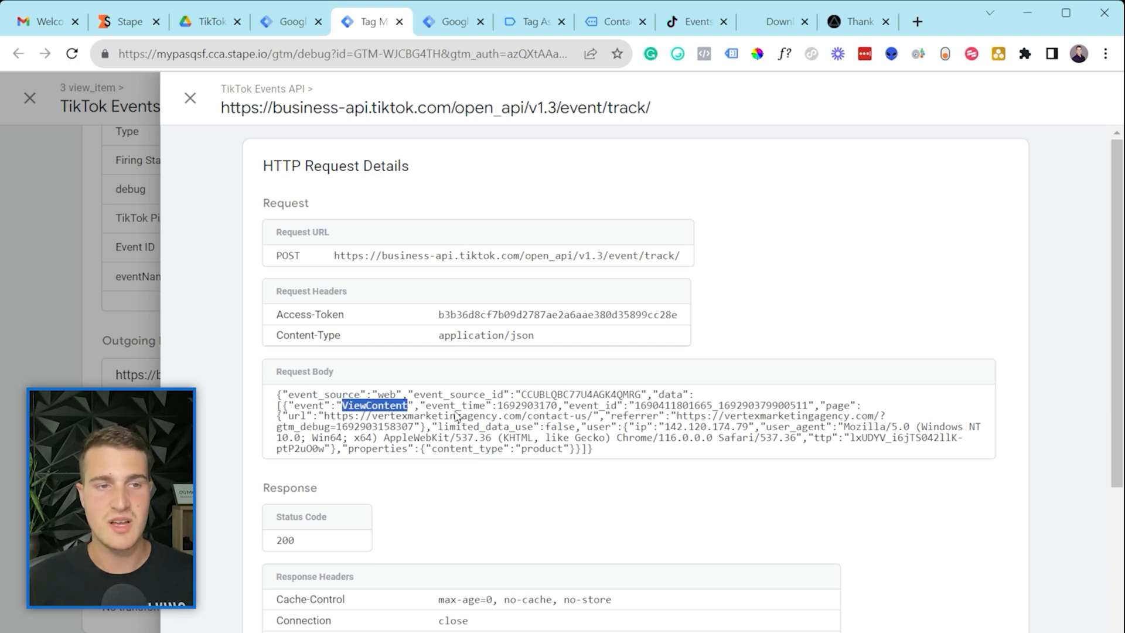
pyautogui.moveTo(498, 406); pyautogui.dragTo(560, 413)
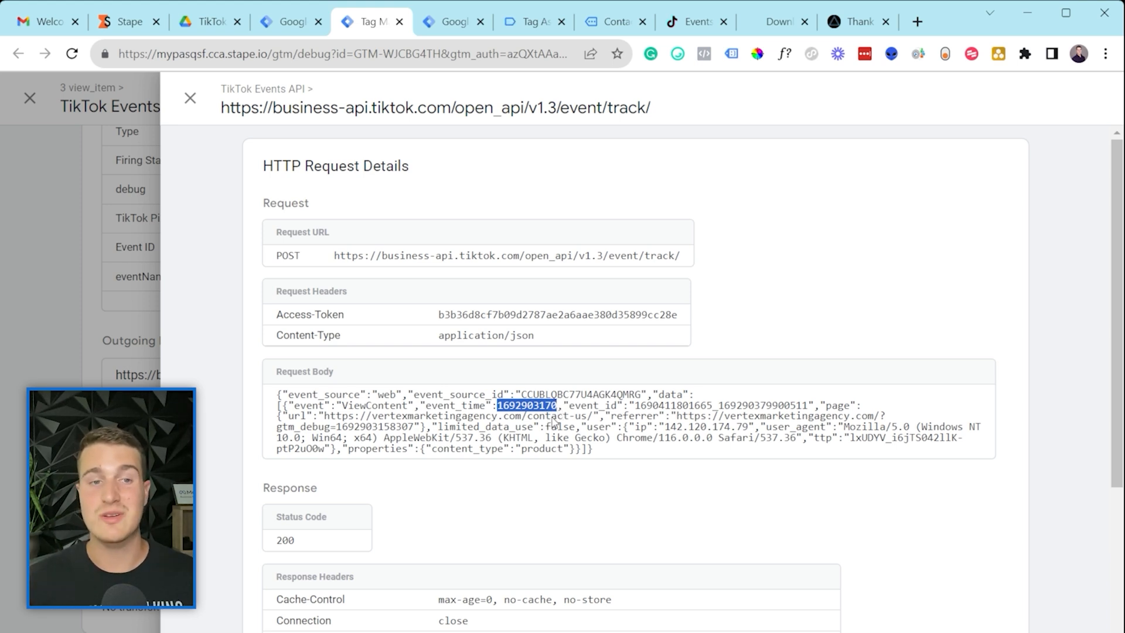
pyautogui.moveTo(598, 405); pyautogui.dragTo(808, 407)
pyautogui.click(649, 412)
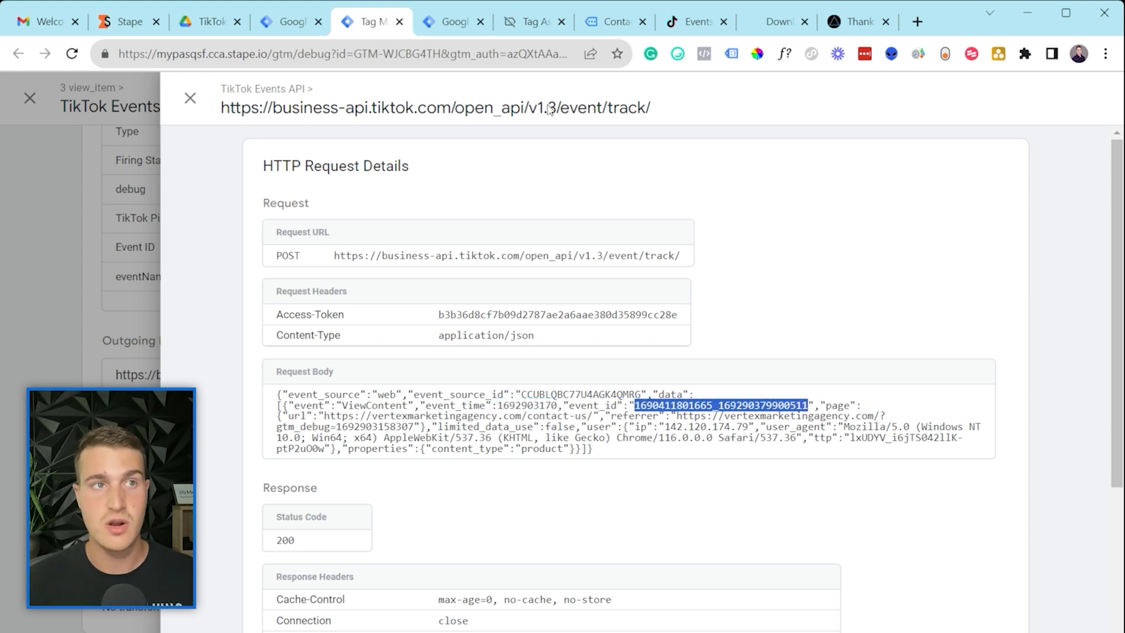
pyautogui.click(276, 23)
pyautogui.click(456, 21)
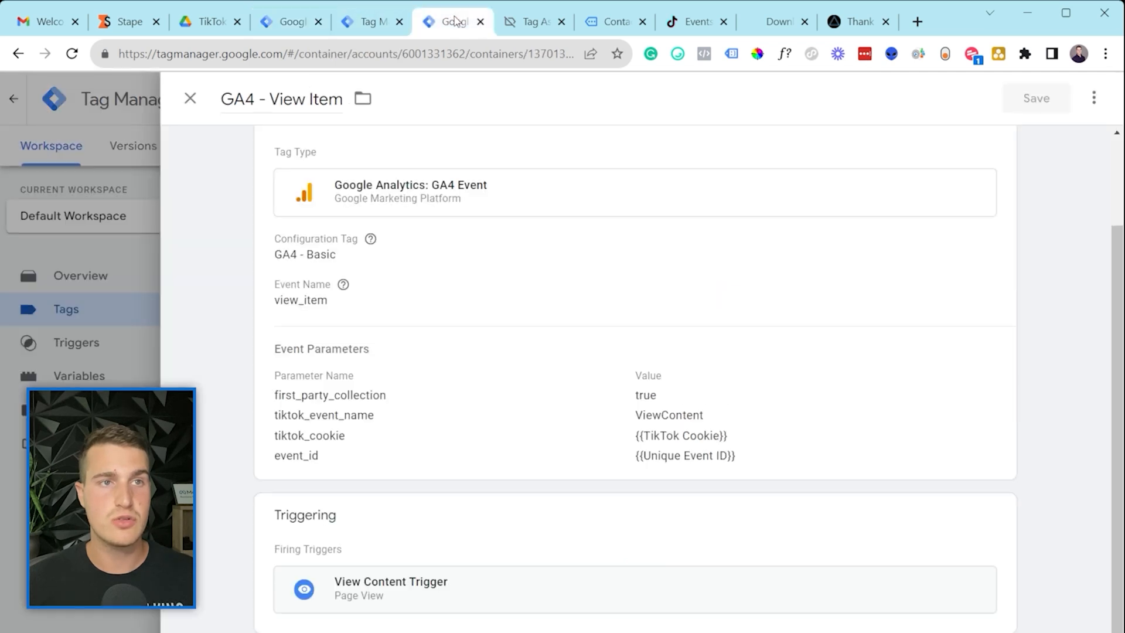
# Step: Reorder the browser tabs and recheck the GA4 - View Item tag in Tag Assistant and its editor
pyautogui.click(366, 21)
pyautogui.moveTo(527, 21); pyautogui.dragTo(387, 5)
pyautogui.click(387, 21)
pyautogui.moveTo(444, 26); pyautogui.dragTo(378, 29)
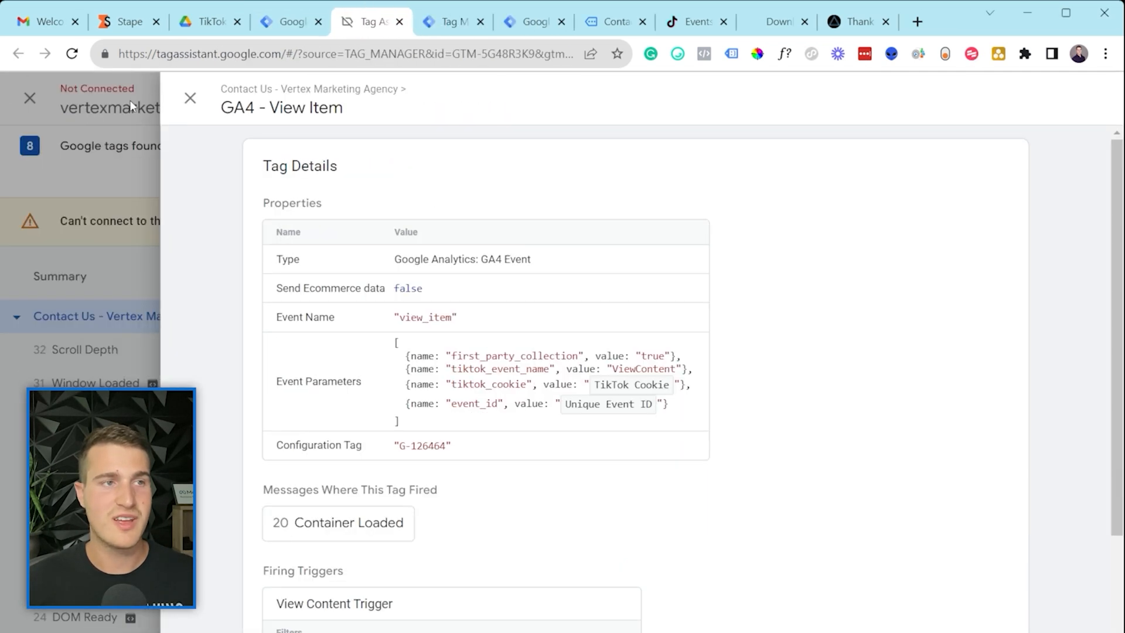
pyautogui.click(187, 97)
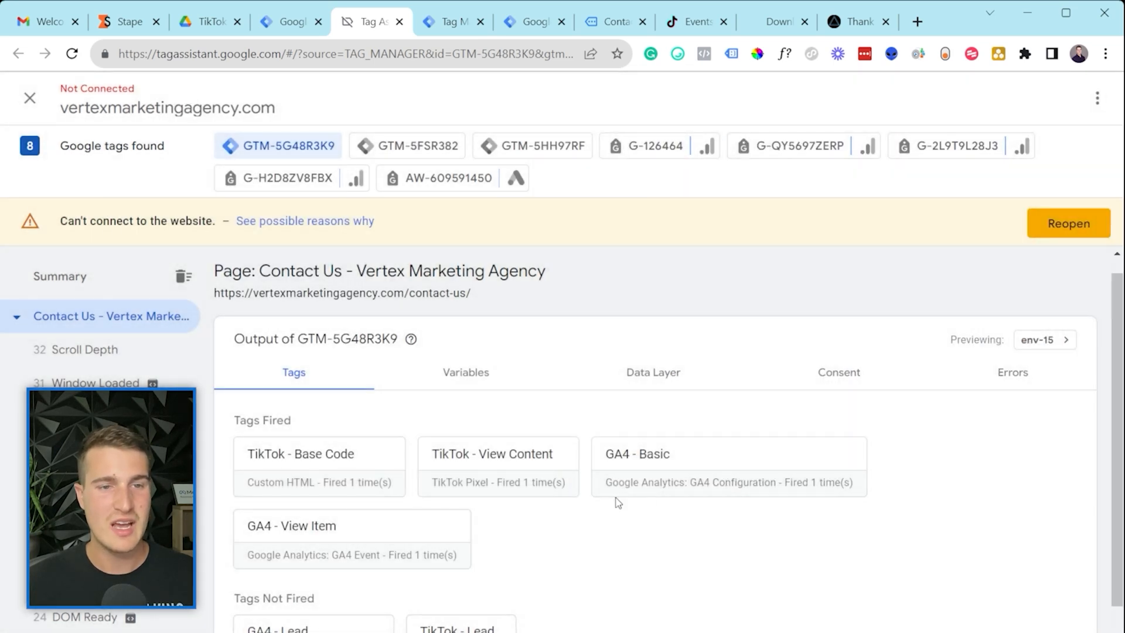
pyautogui.click(395, 551)
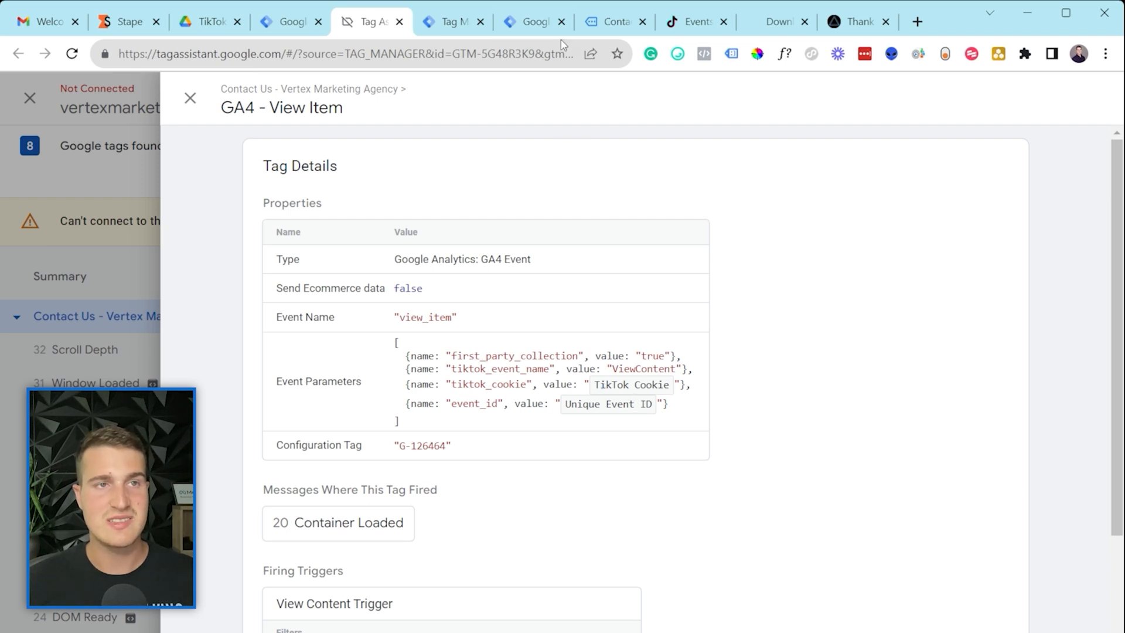
pyautogui.click(530, 21)
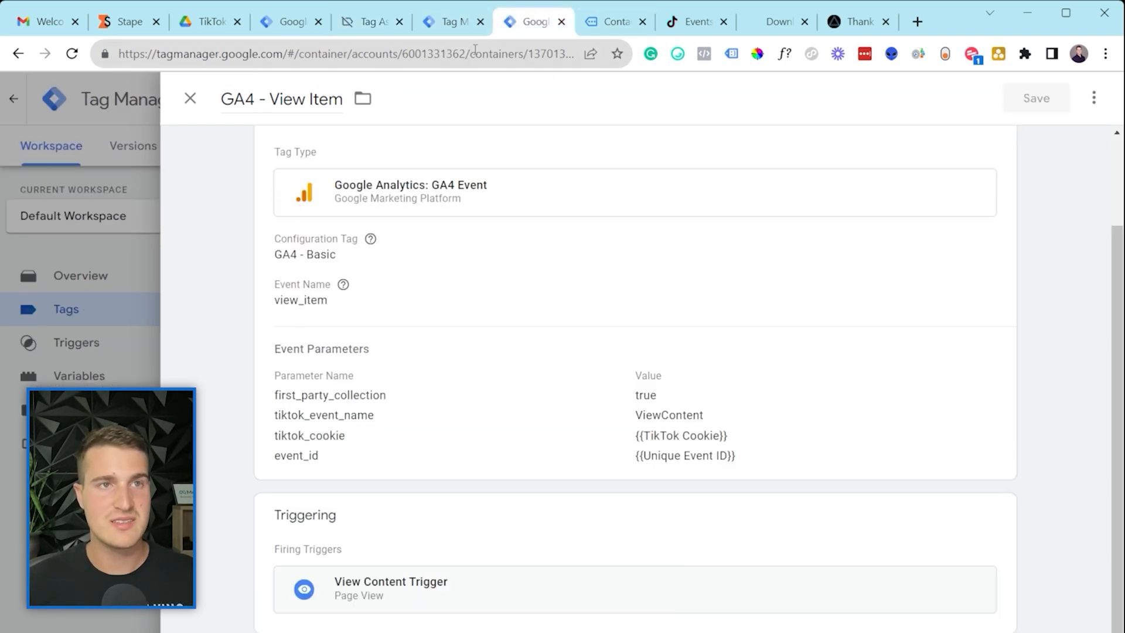
pyautogui.click(444, 23)
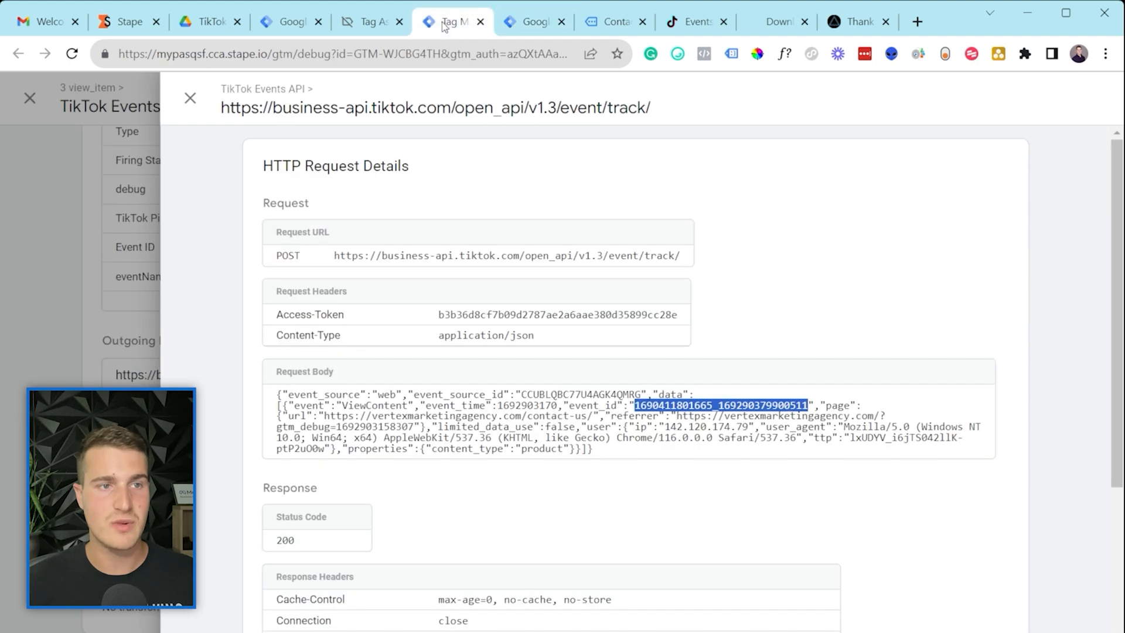
# Step: Verify the request body's contact-us page URL, visitor IP, user_agent and ttp cookie values
pyautogui.click(636, 412)
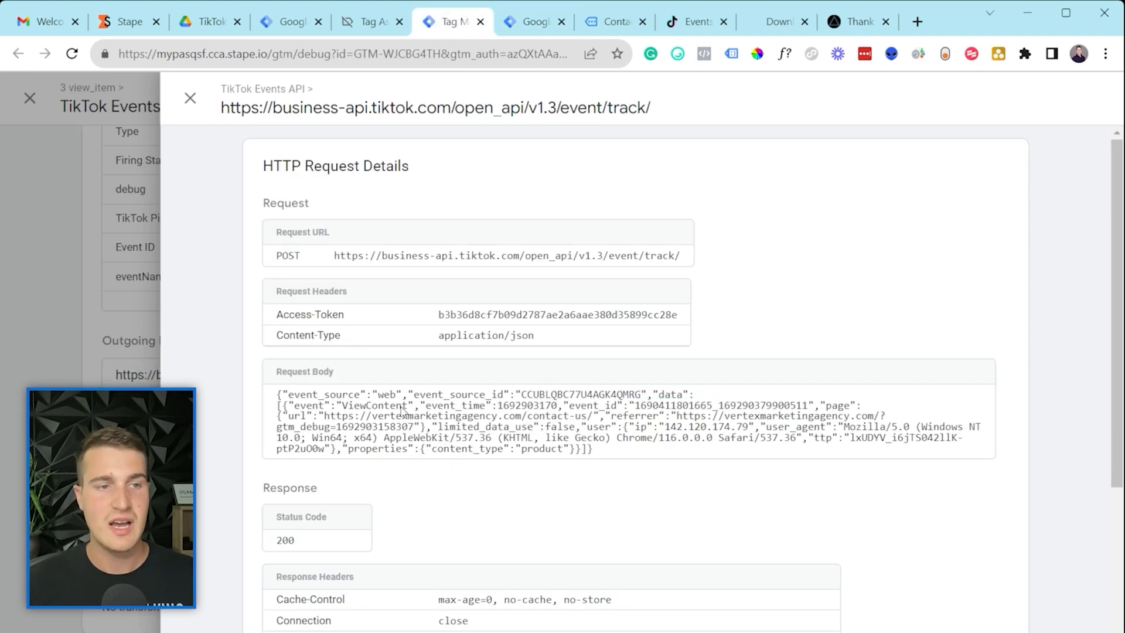
pyautogui.moveTo(322, 413); pyautogui.dragTo(594, 426)
pyautogui.click(595, 426)
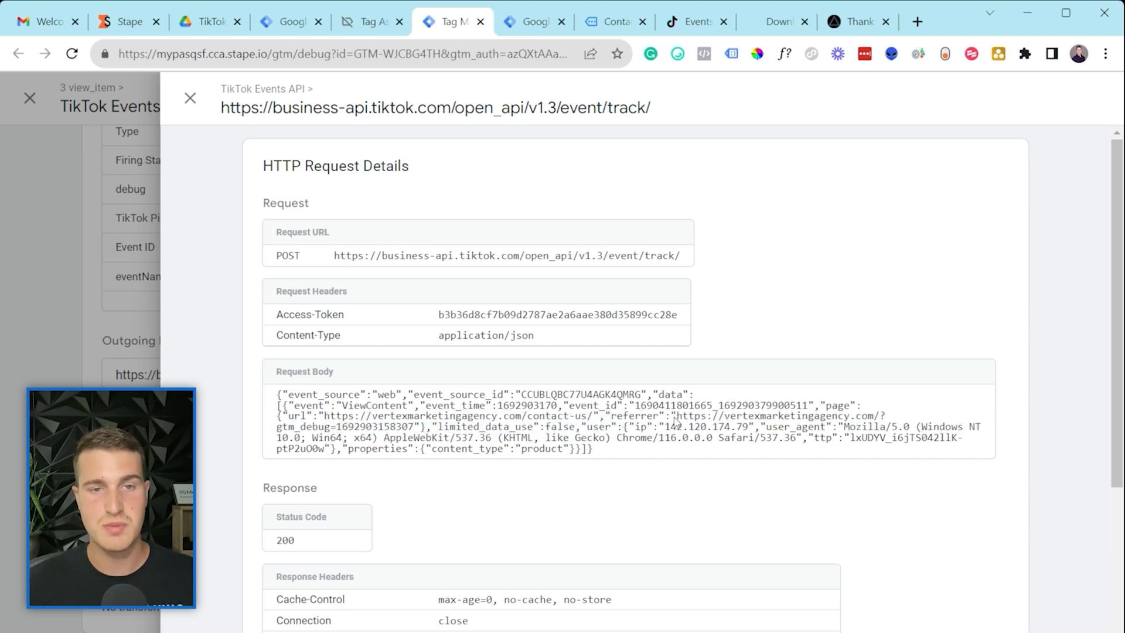
pyautogui.scroll(-1, 677, 422)
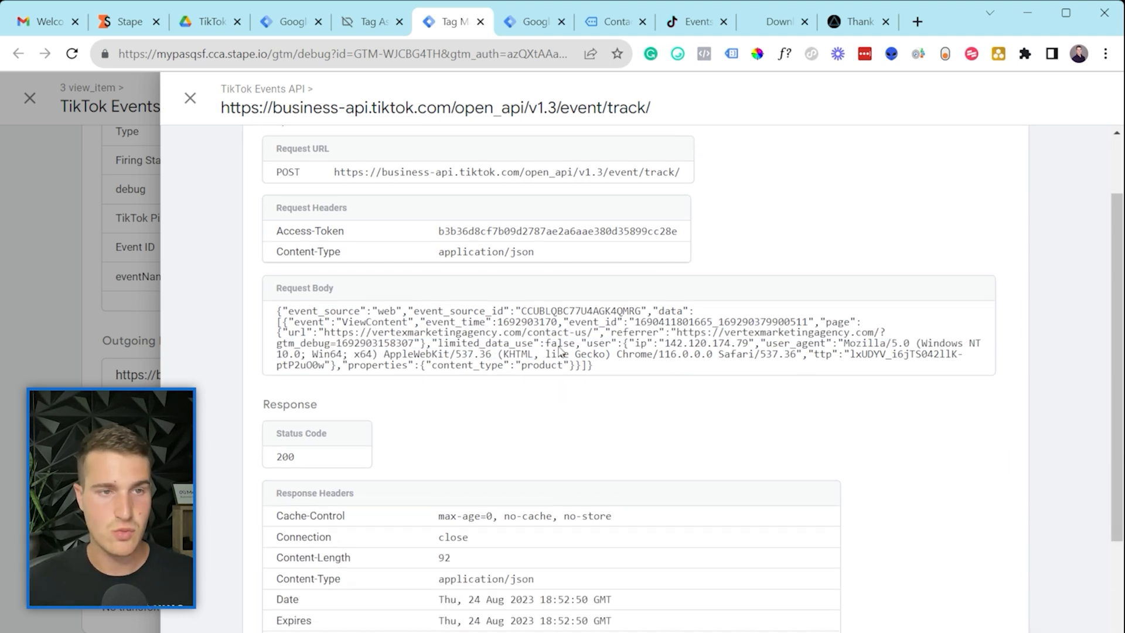
pyautogui.moveTo(670, 348); pyautogui.dragTo(928, 346)
pyautogui.click(820, 352)
pyautogui.click(893, 354)
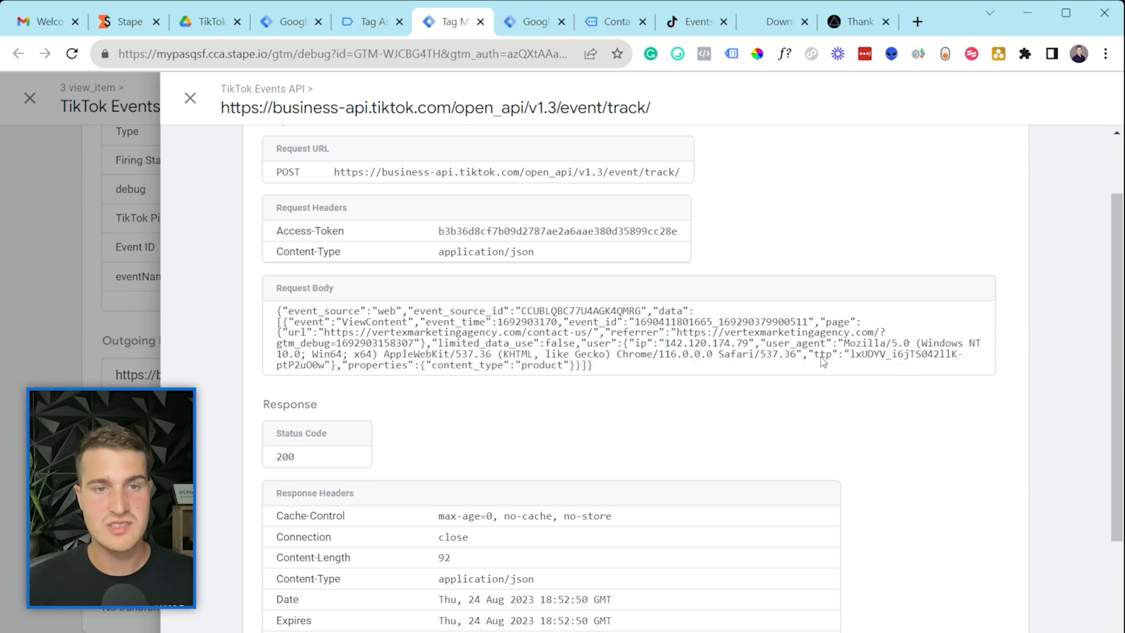
pyautogui.moveTo(854, 355); pyautogui.dragTo(955, 356)
pyautogui.click(955, 357)
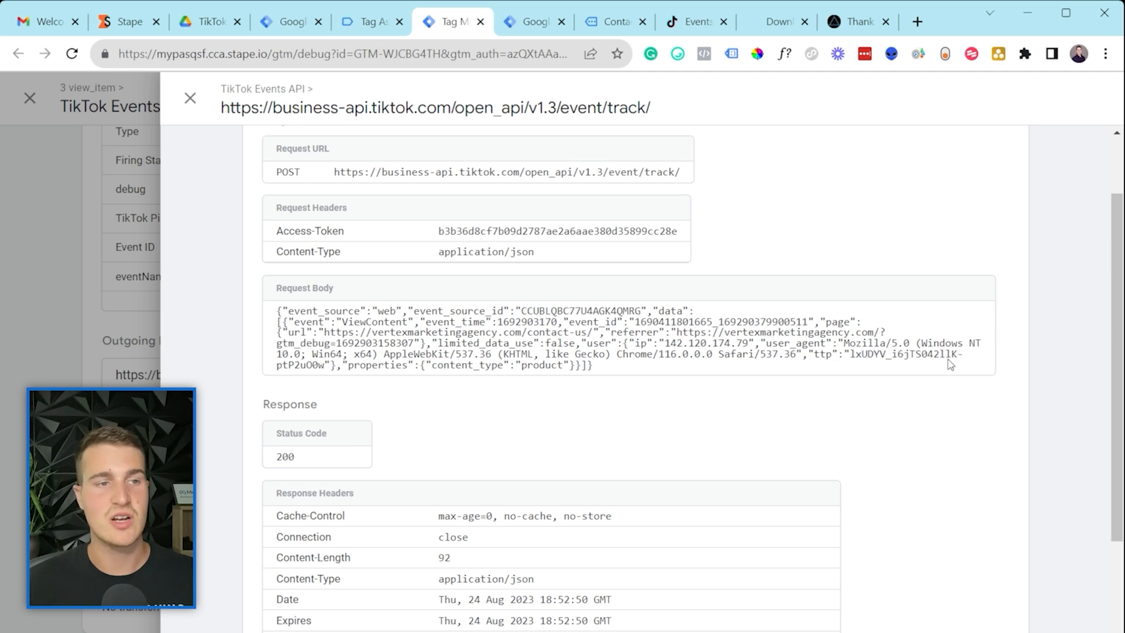
pyautogui.moveTo(610, 375); pyautogui.dragTo(352, 296)
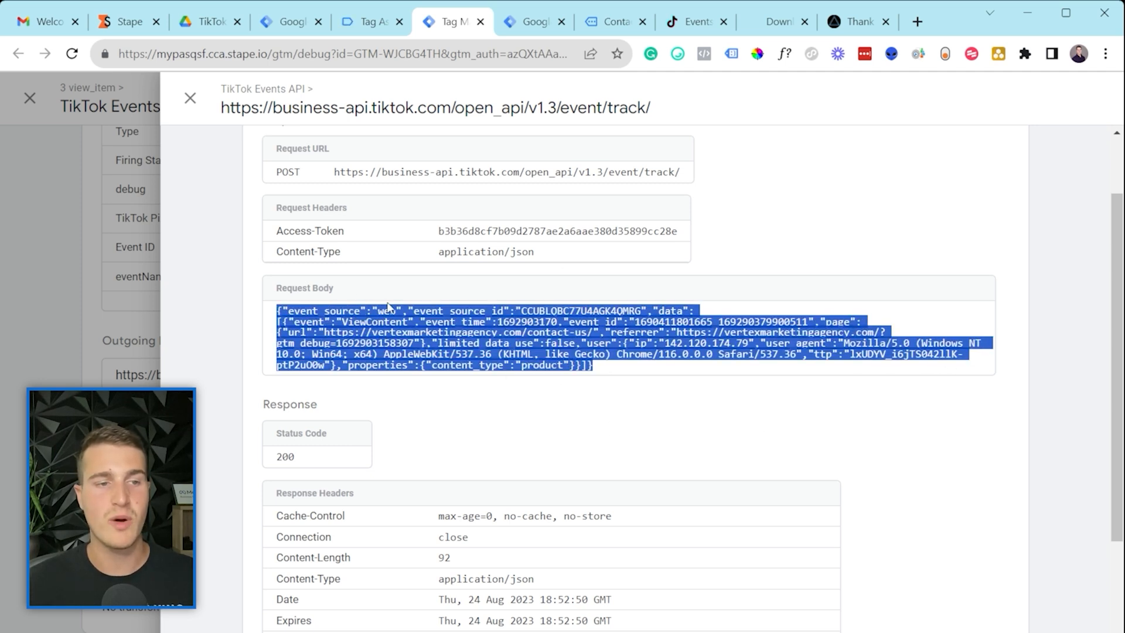
pyautogui.click(580, 394)
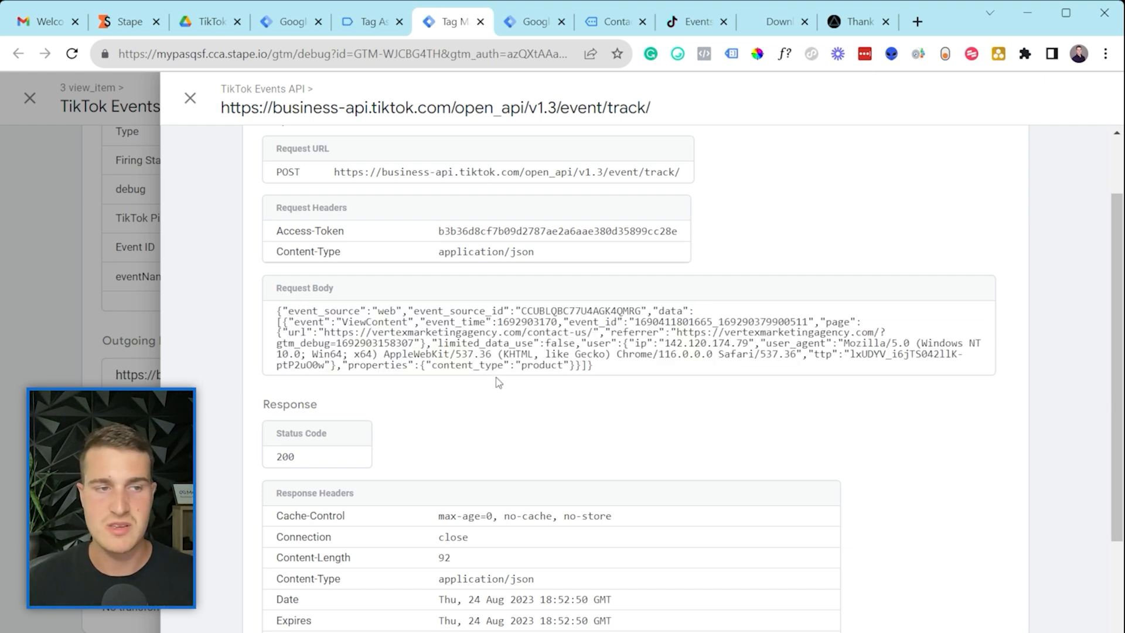
# Step: Confirm the response body reads OK and close the HTTP Request Details
pyautogui.scroll(-2, 499, 383)
pyautogui.scroll(-1, 593, 304)
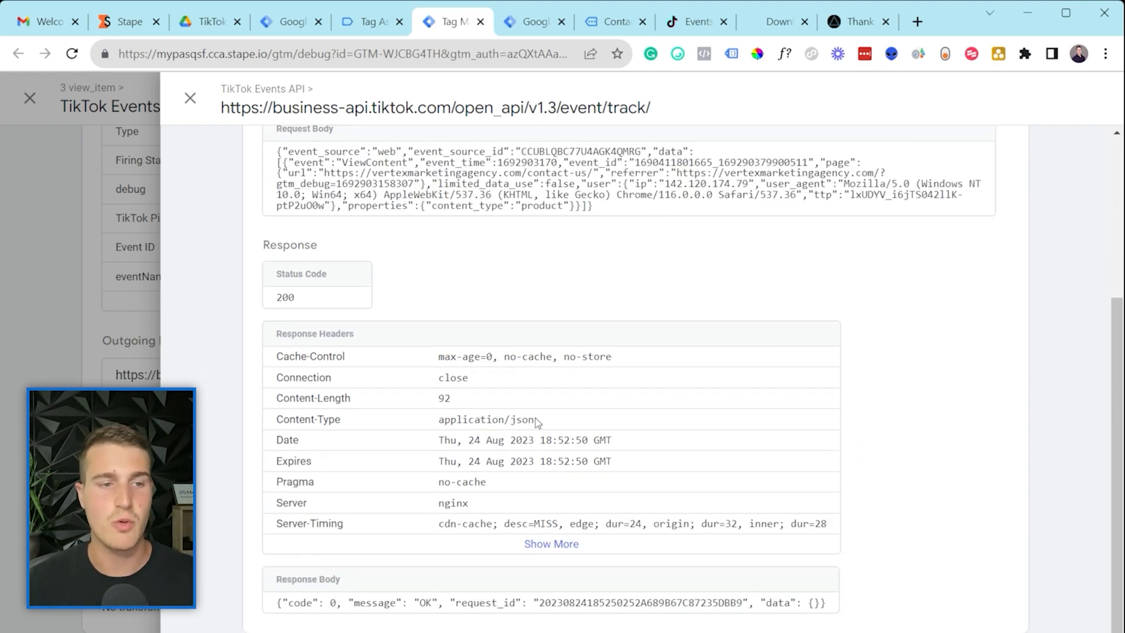
pyautogui.moveTo(332, 602); pyautogui.dragTo(382, 606)
pyautogui.click(382, 609)
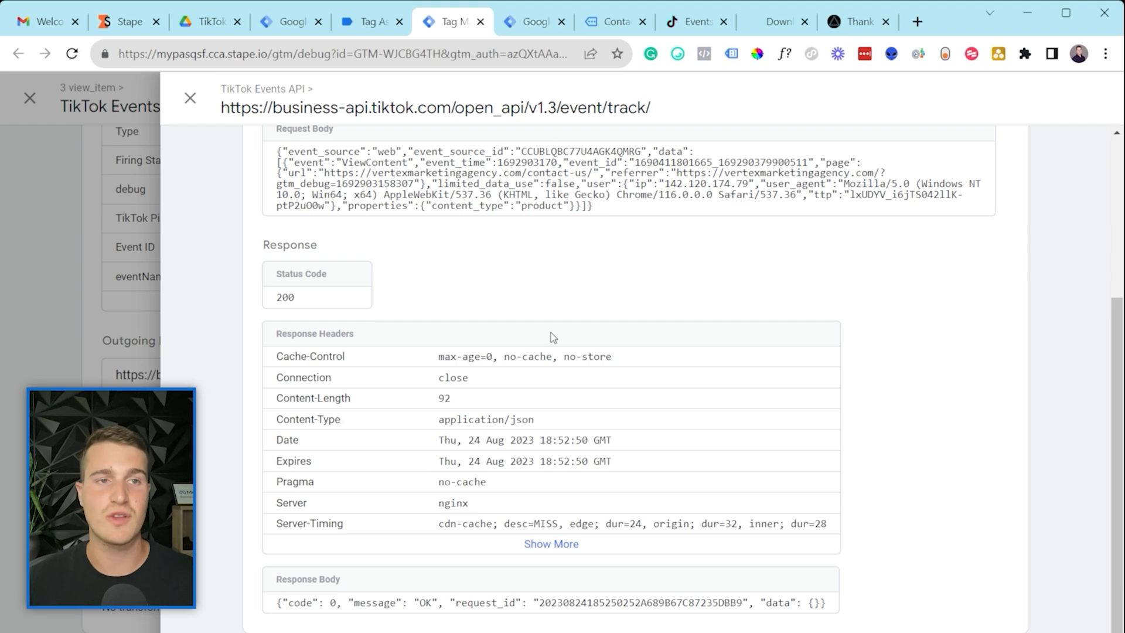
pyautogui.scroll(5, 553, 337)
pyautogui.click(190, 98)
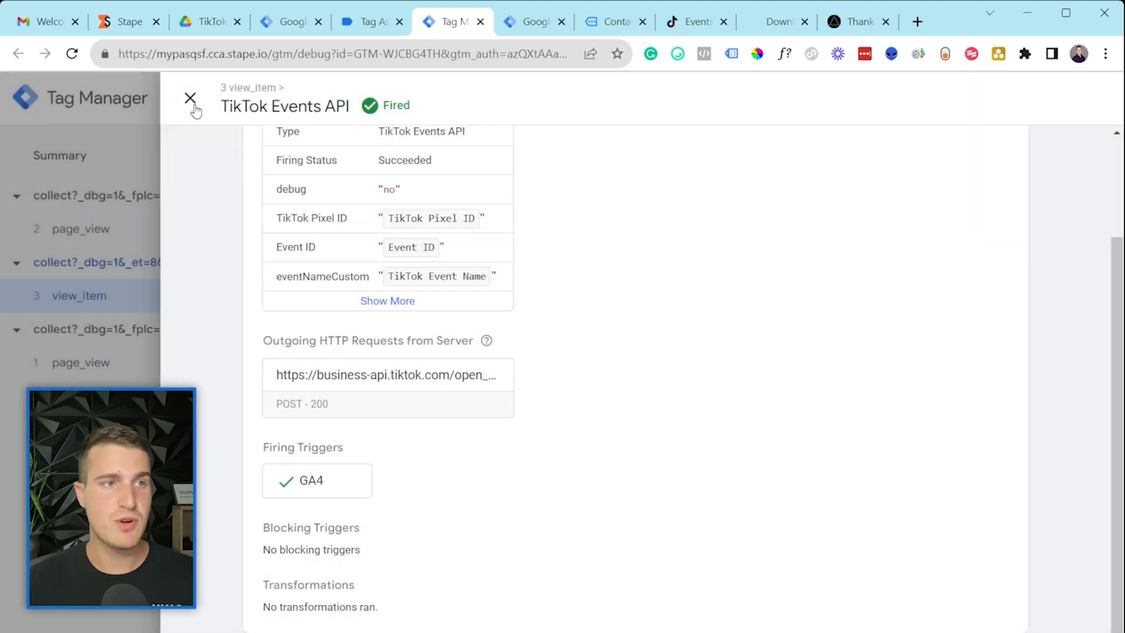
# Step: Close and reopen the TikTok Events API tag's fired details in the server preview
pyautogui.click(191, 100)
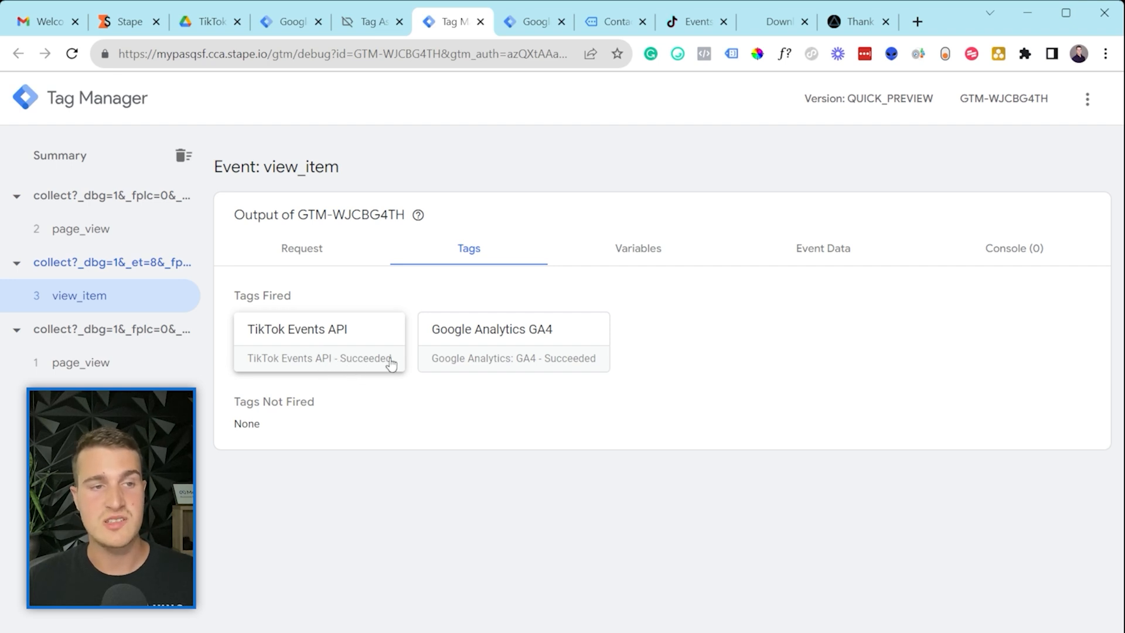
pyautogui.click(365, 359)
pyautogui.scroll(-2, 358, 297)
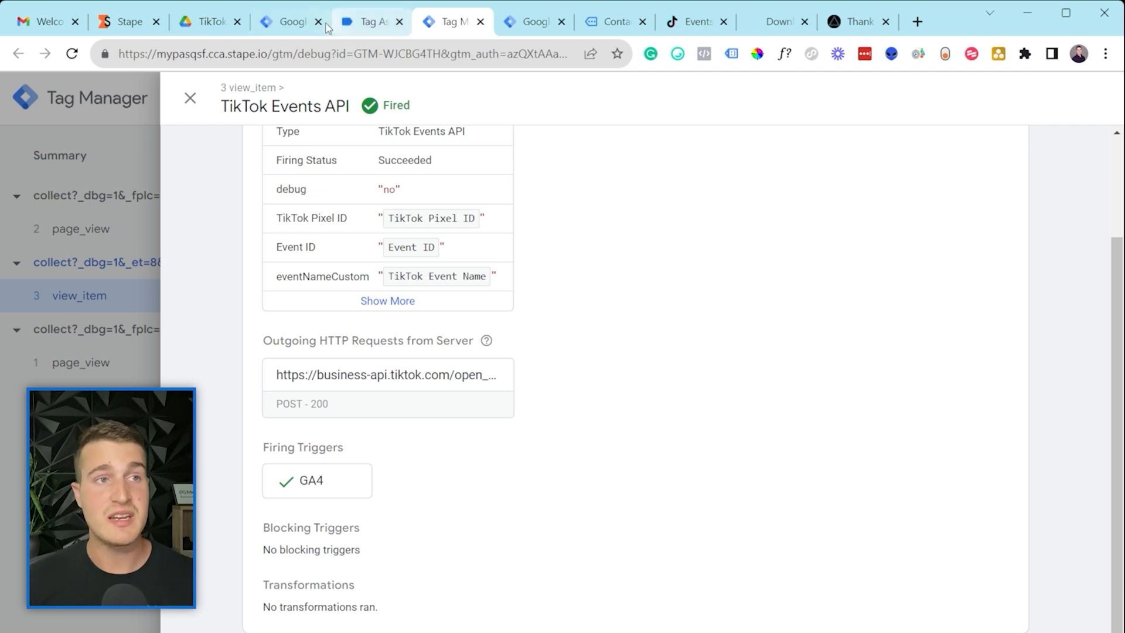
# Step: Visit the server container's Admin and Workspace, then close the GA4 - View Item tag editor
pyautogui.click(297, 21)
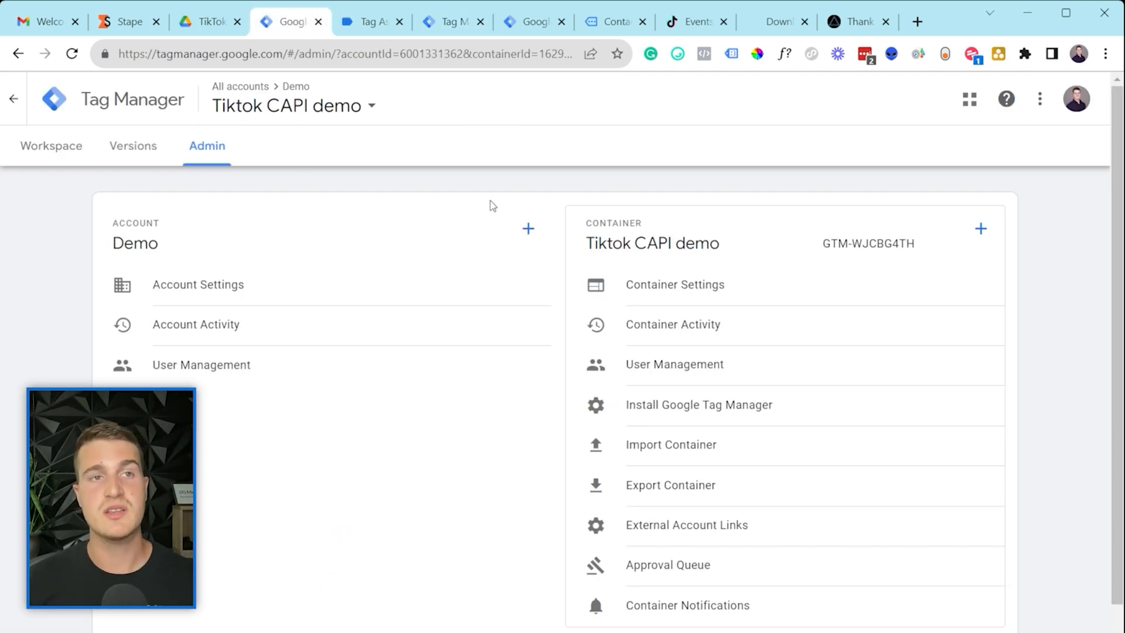
pyautogui.click(64, 151)
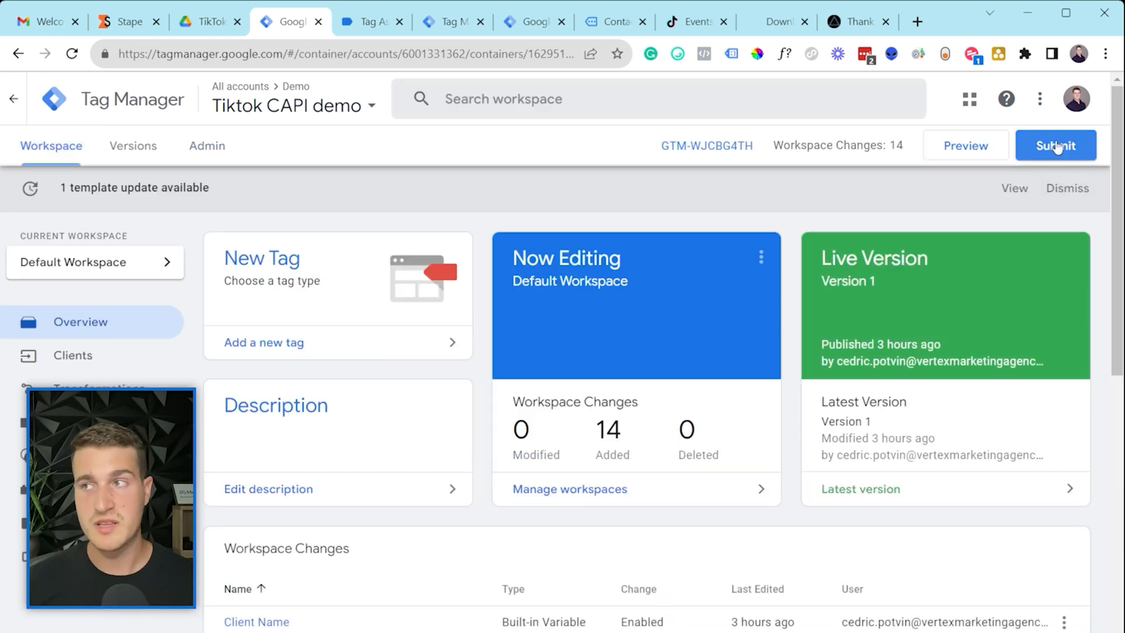
pyautogui.click(448, 22)
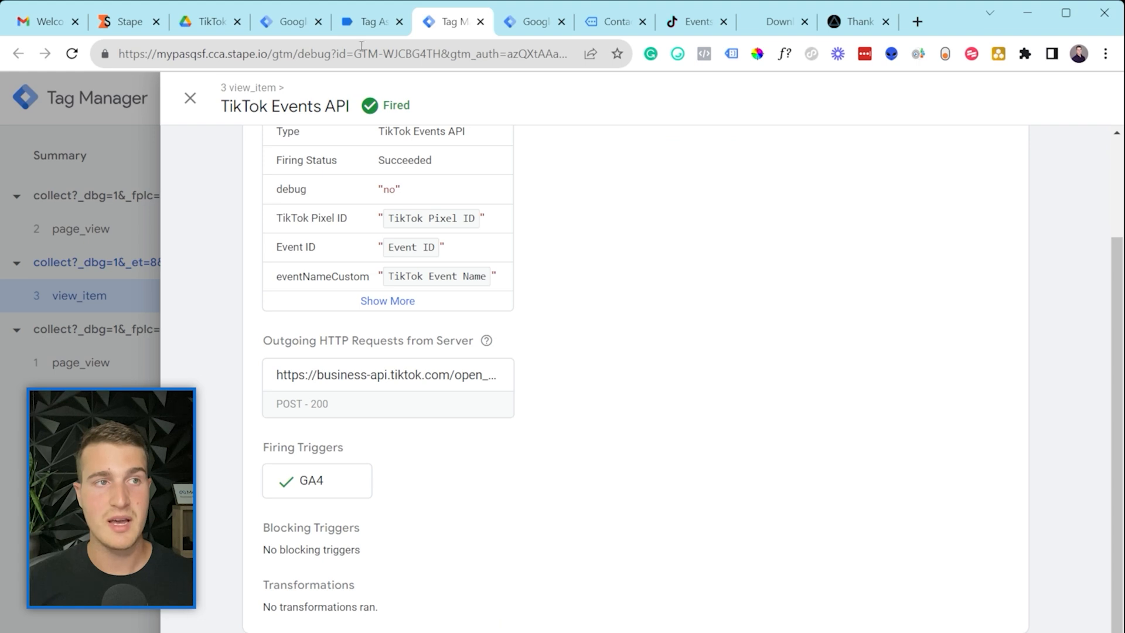
pyautogui.click(534, 26)
pyautogui.click(124, 198)
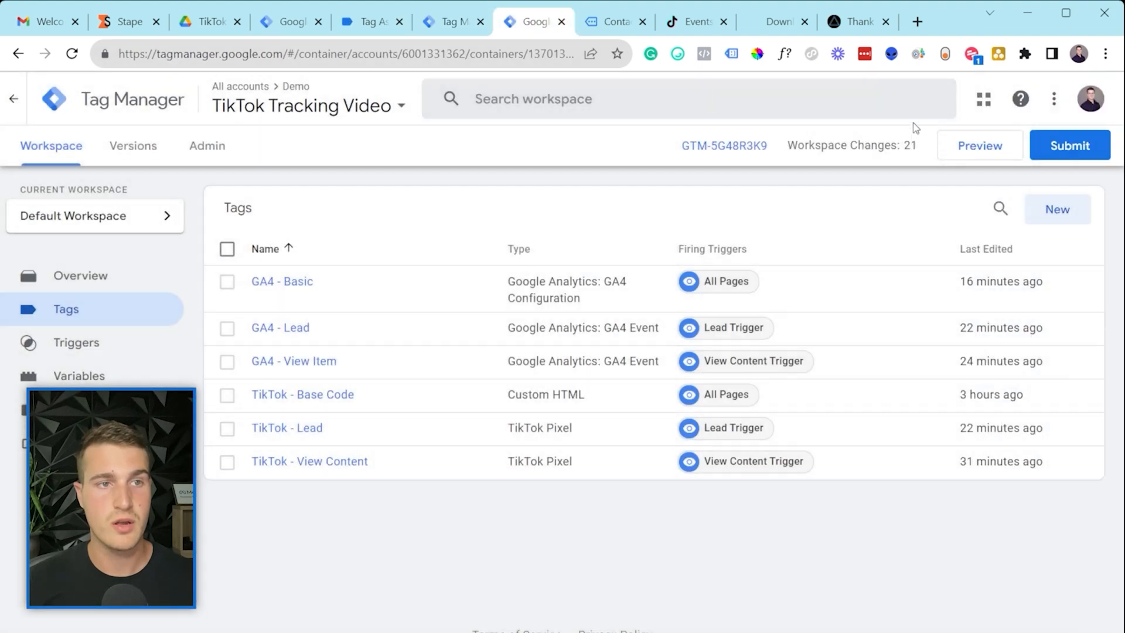